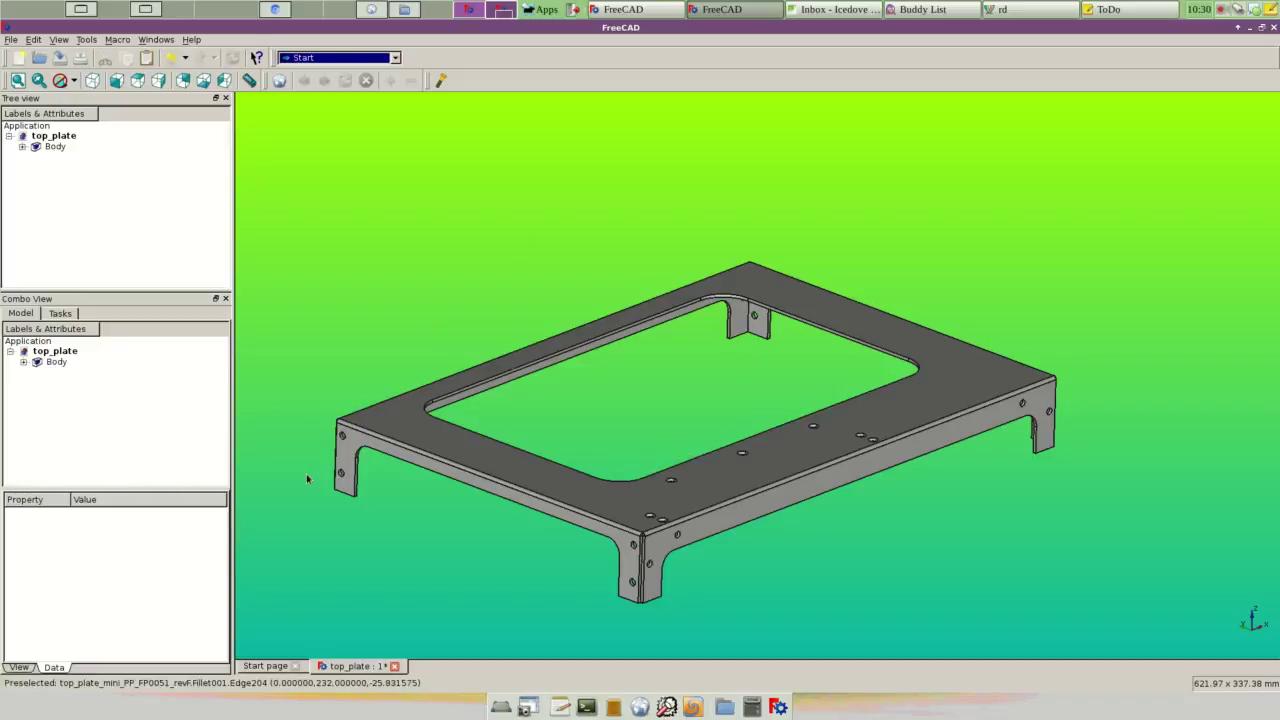
Step: Expand the top plate's Body features and orbit the plate, returning to isometric view
left_click(24, 366)
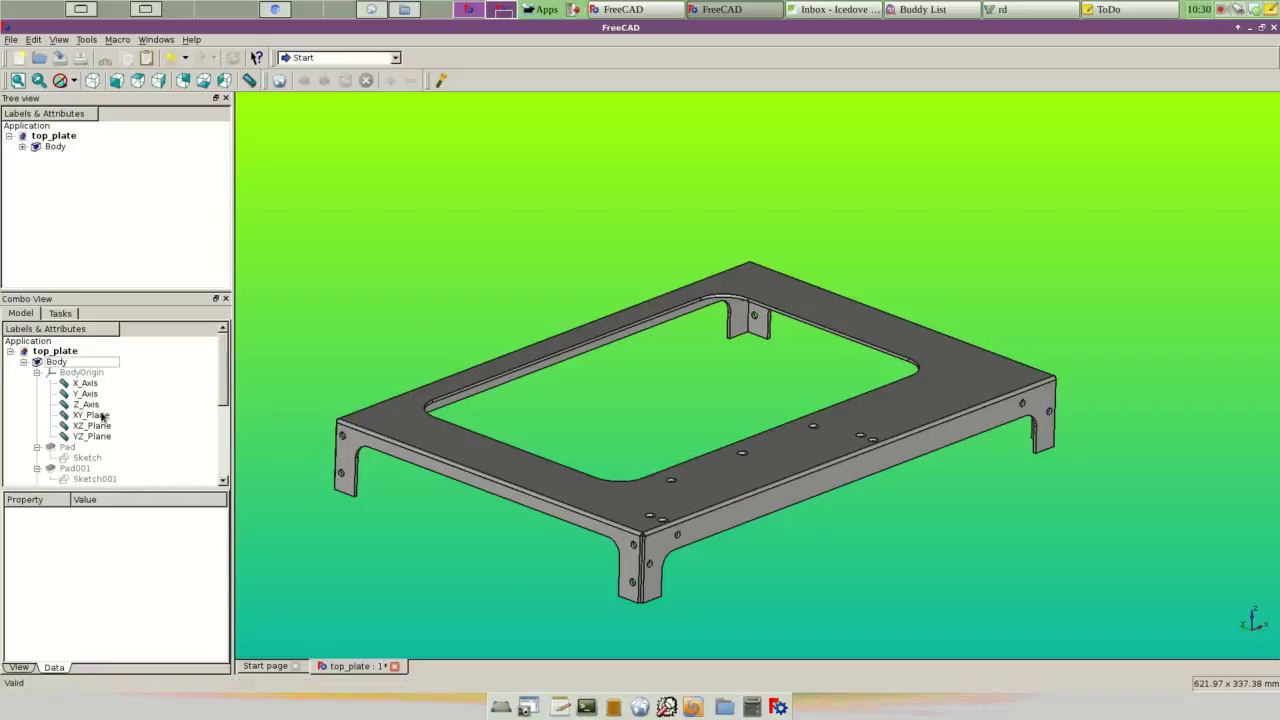
scroll(105, 418, "down", 2)
scroll(525, 554, "down", 2)
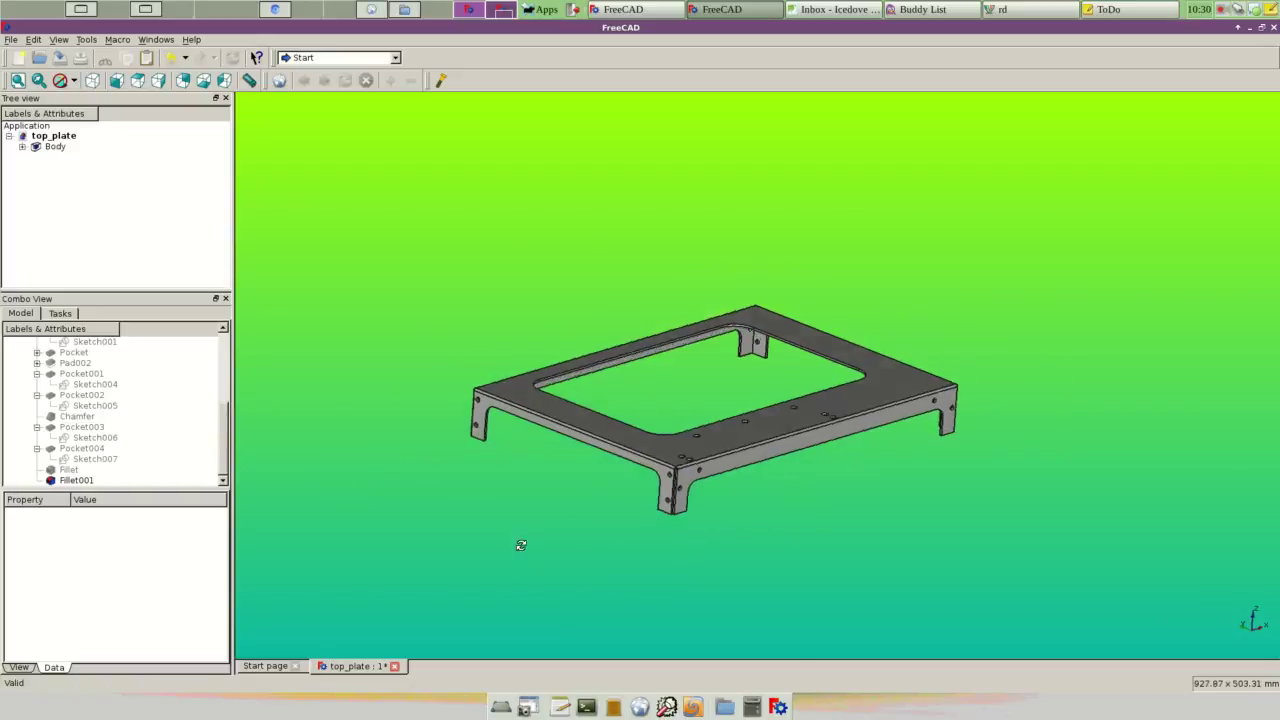
mouse_move(520, 543)
middle_mouse_down()
mouse_move(581, 380)
mouse_move(975, 418)
mouse_move(943, 400)
middle_mouse_up()
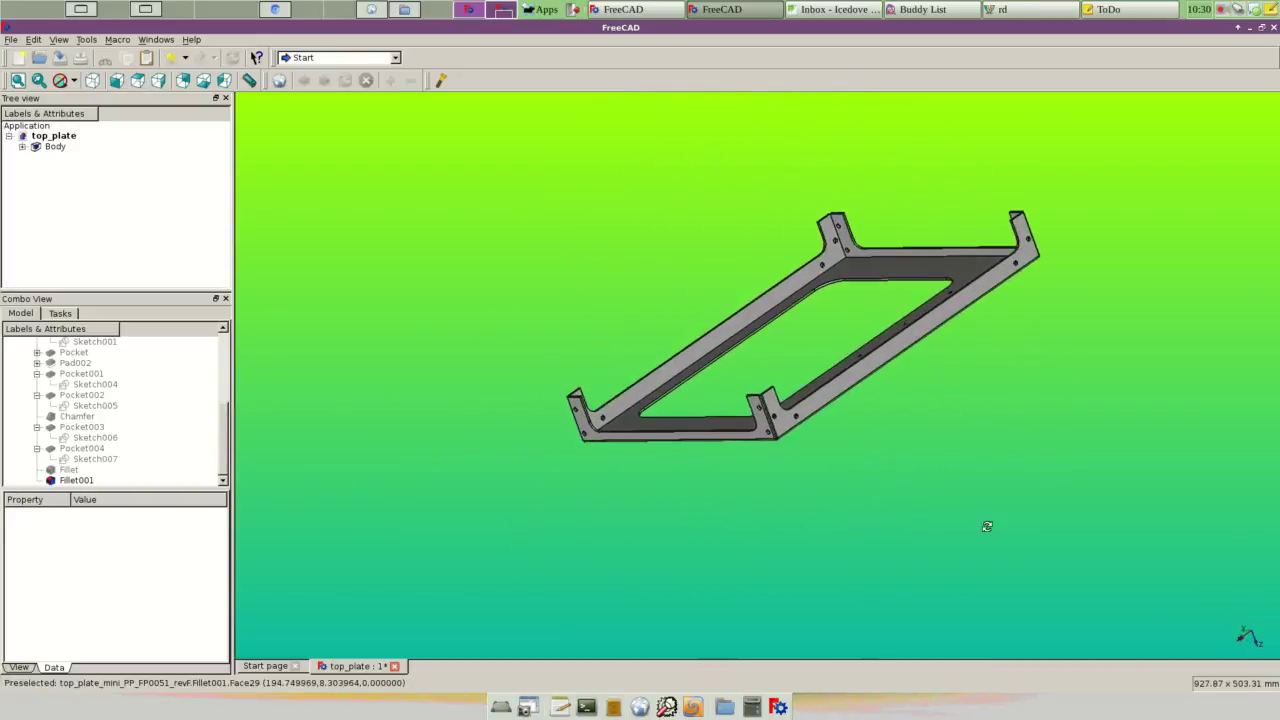
mouse_move(986, 523)
middle_mouse_down()
mouse_move(771, 320)
mouse_move(883, 250)
mouse_move(534, 400)
middle_mouse_up()
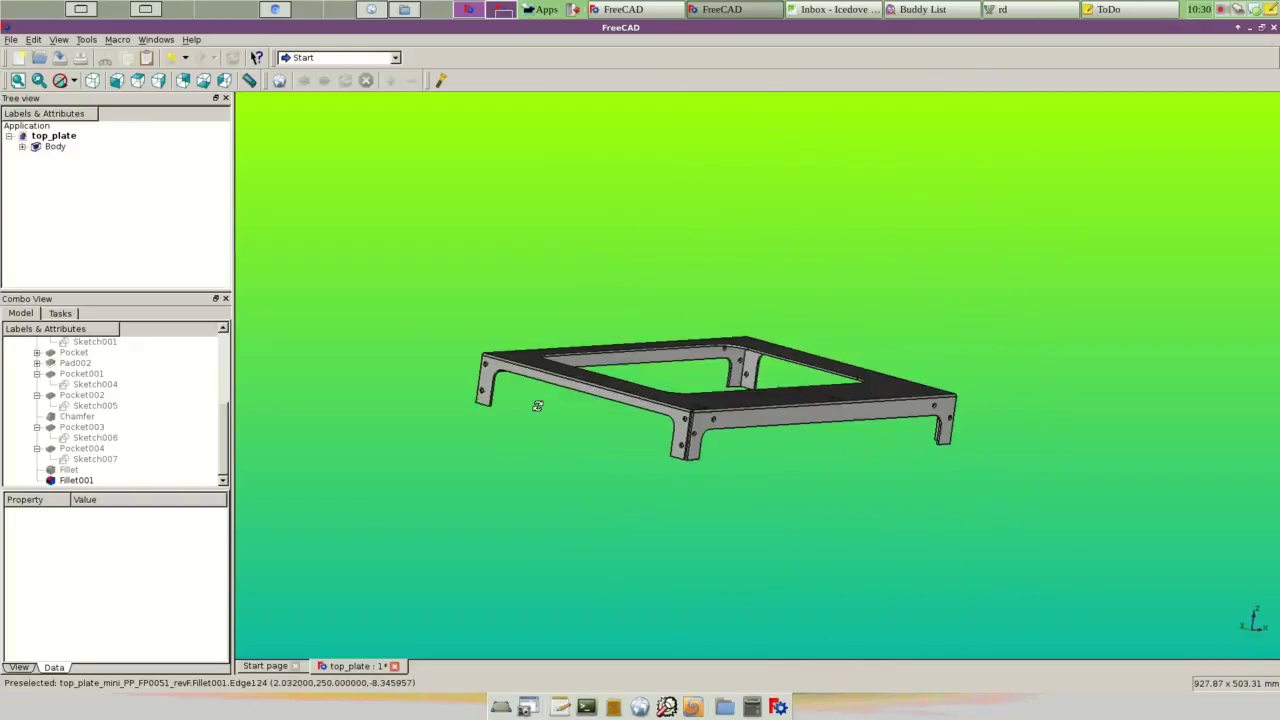
left_click(92, 80)
left_click(330, 57)
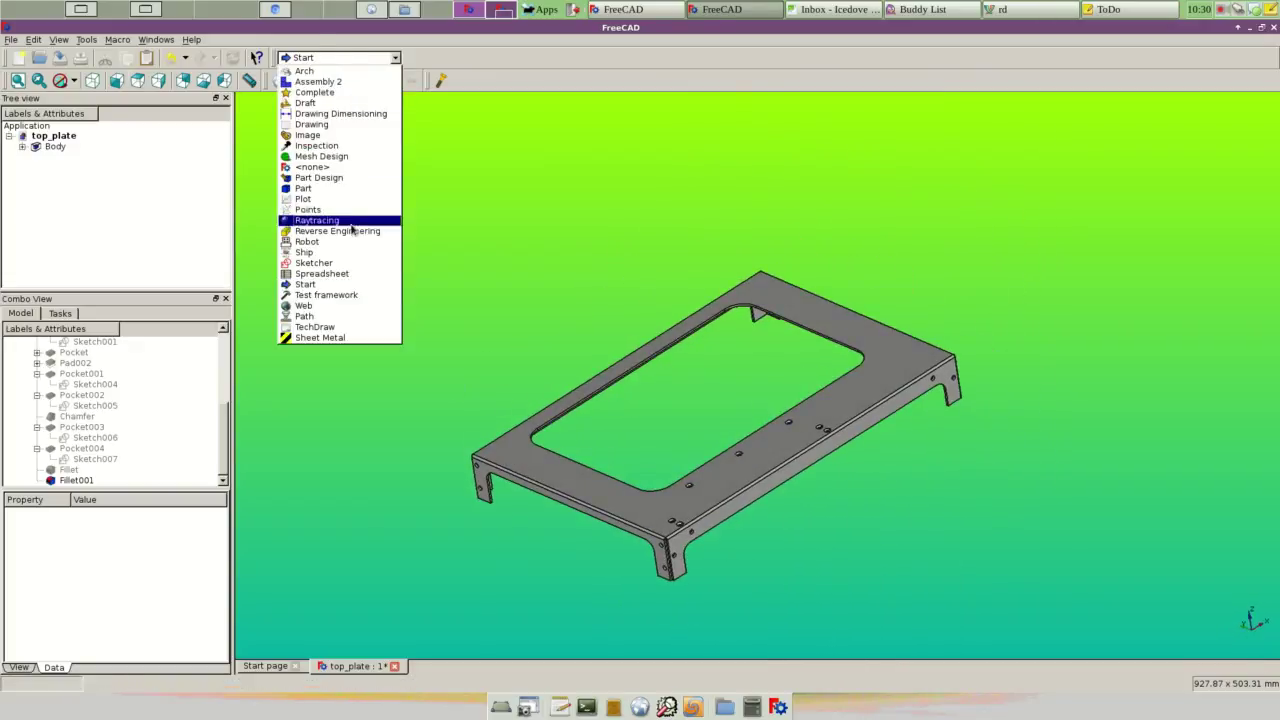
Step: Switch to the Drawing workbench and insert a new A4 Landscape drawing page
left_click(346, 124)
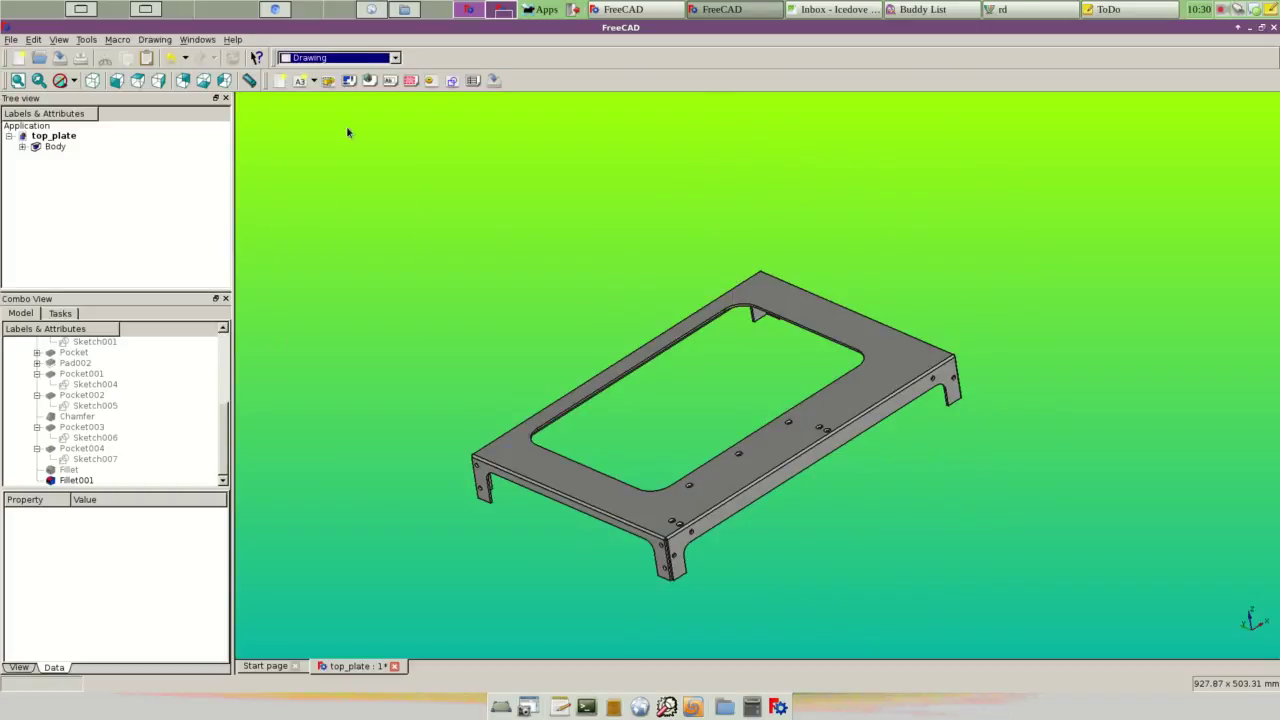
left_click(314, 81)
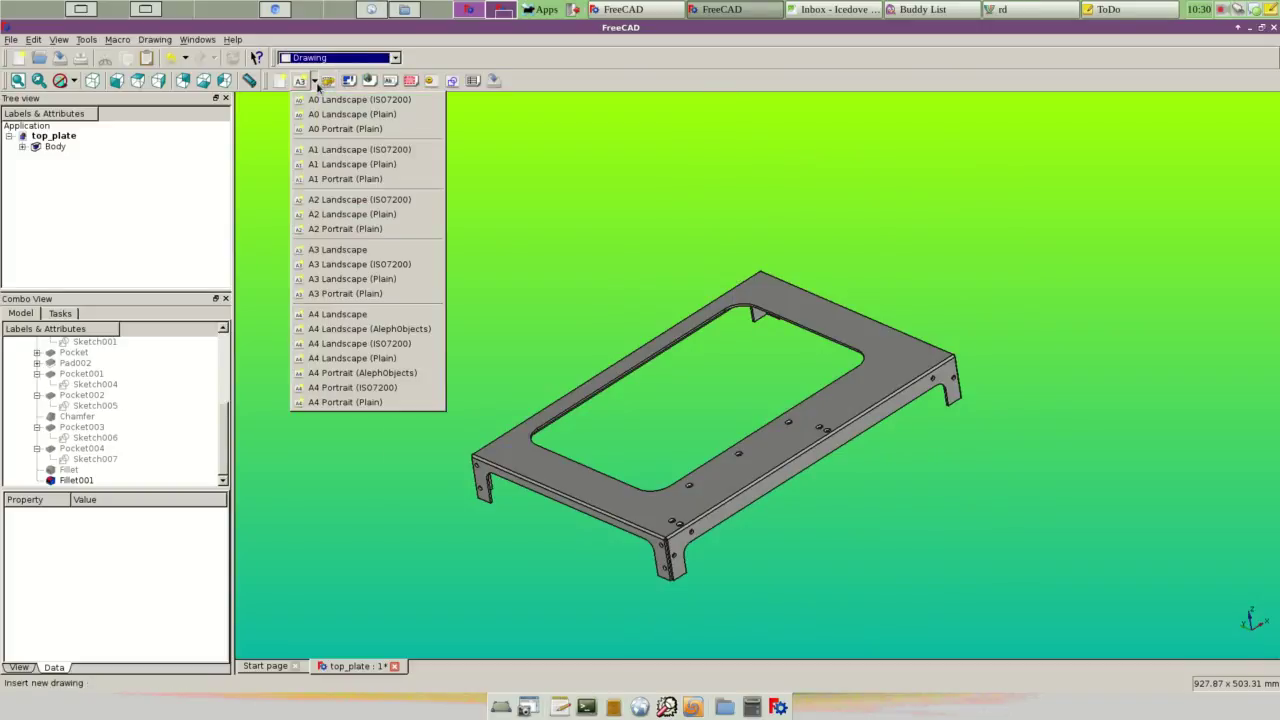
left_click(340, 315)
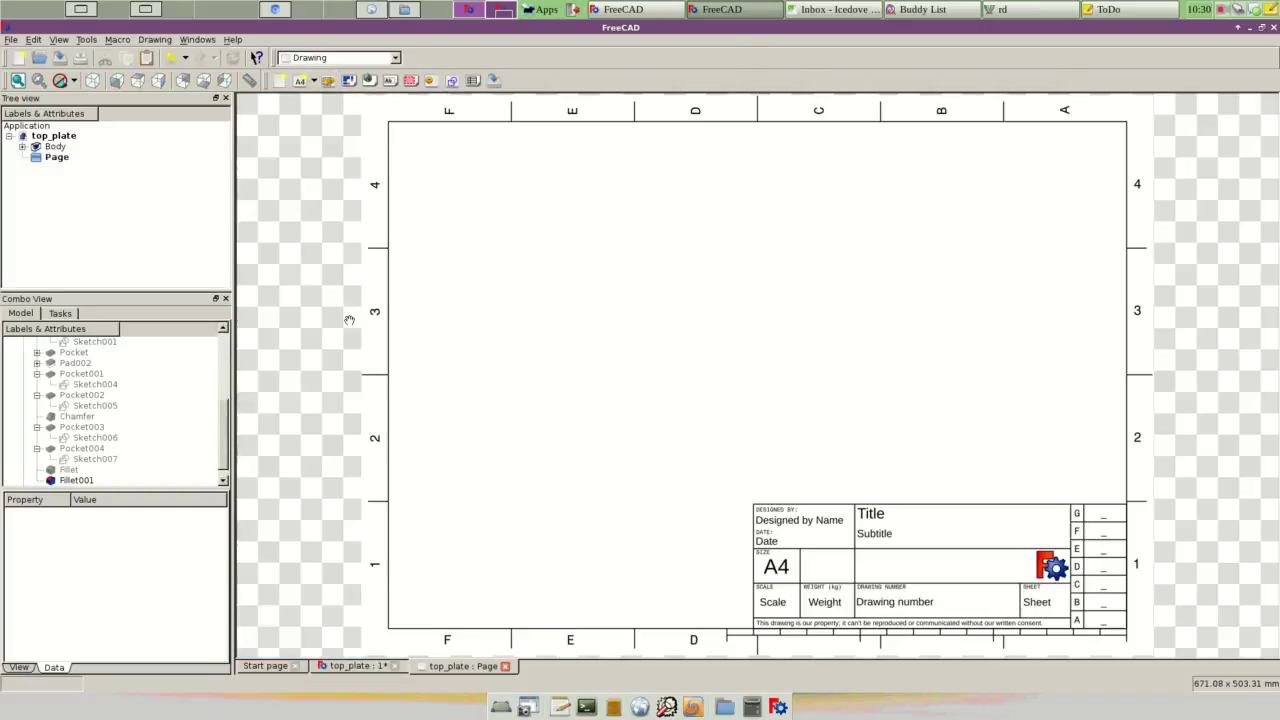
Step: Collapse the Body's tree entries and select the new Page to view its properties
scroll(36, 435, "up", 2)
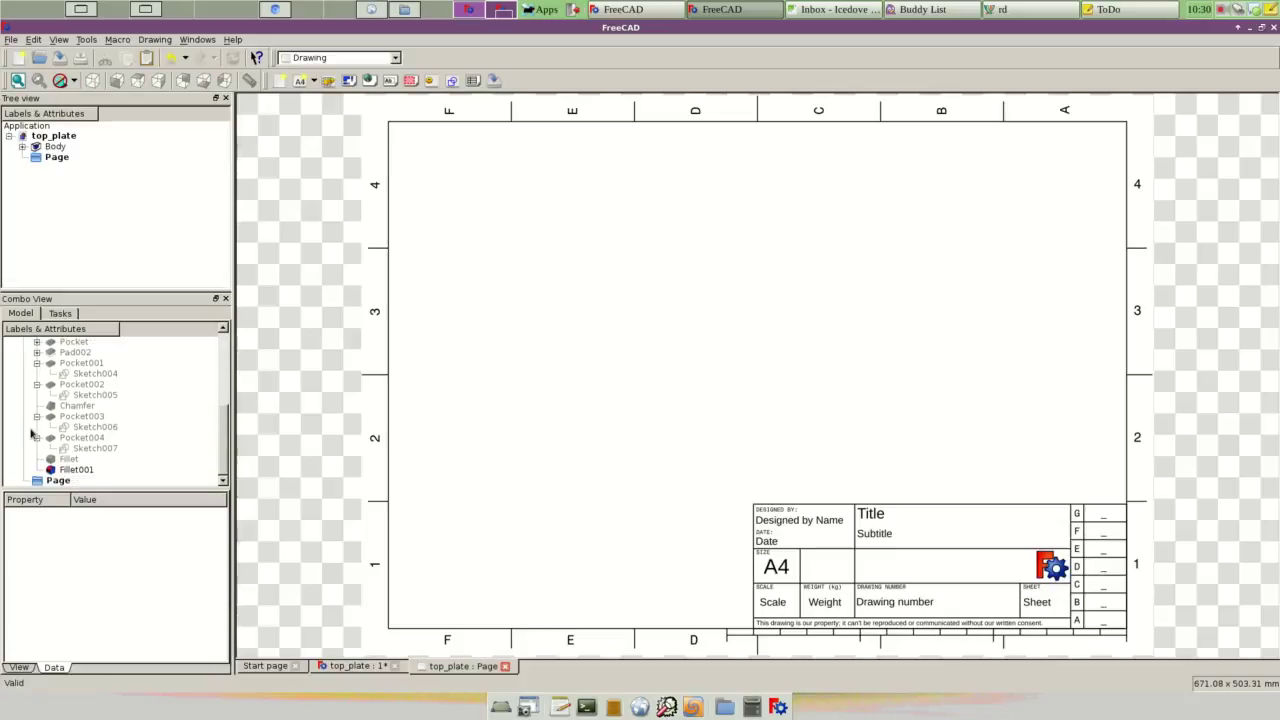
scroll(60, 427, "up", 2)
scroll(60, 427, "up", 1)
left_click(36, 372)
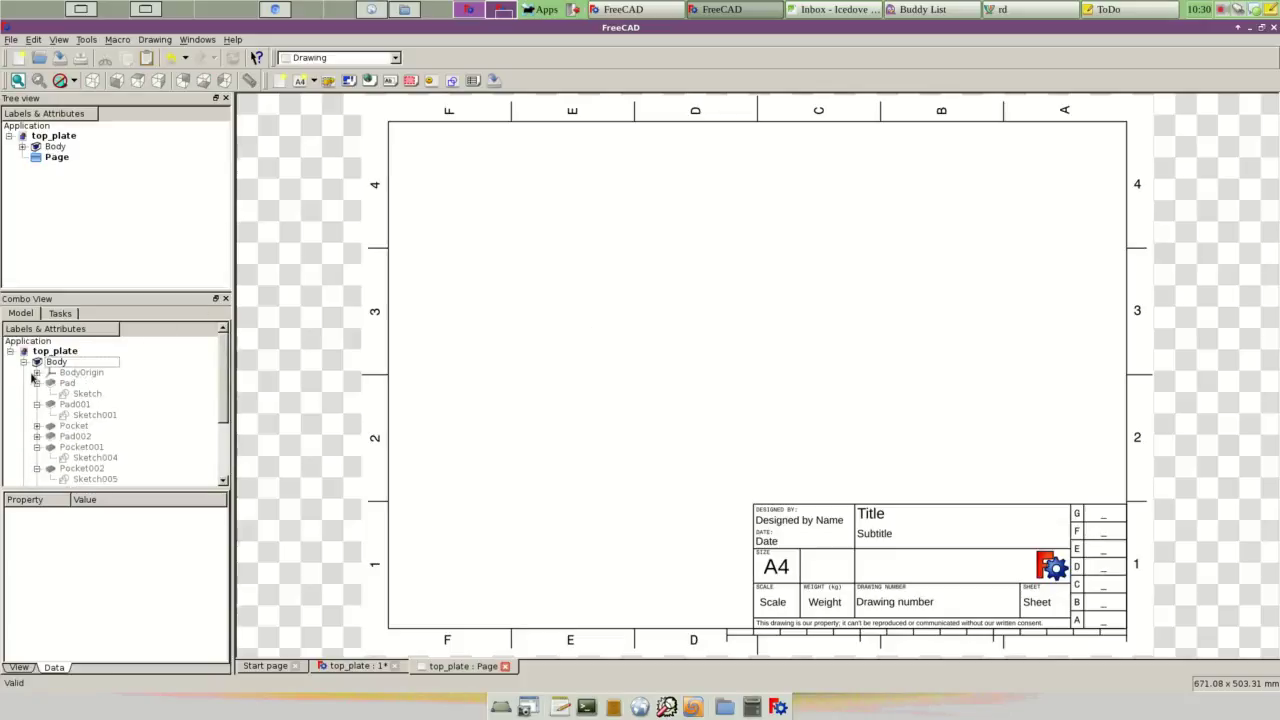
left_click(23, 362)
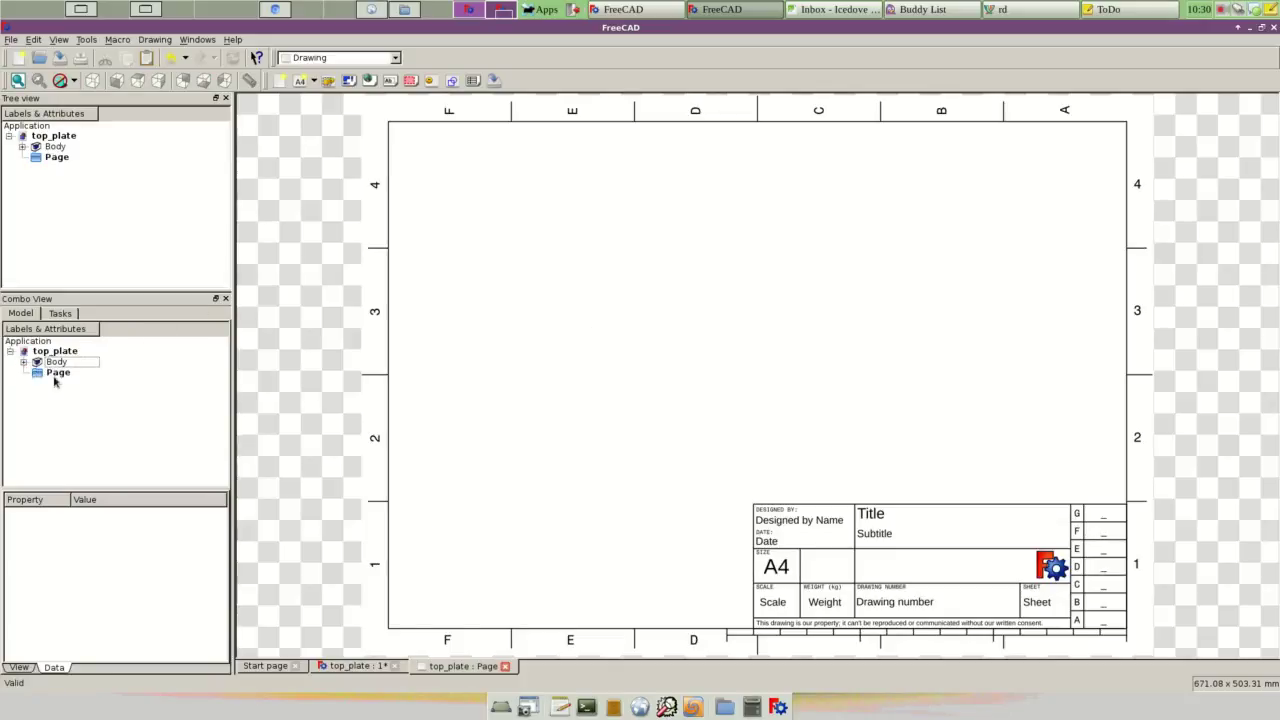
left_click(56, 373)
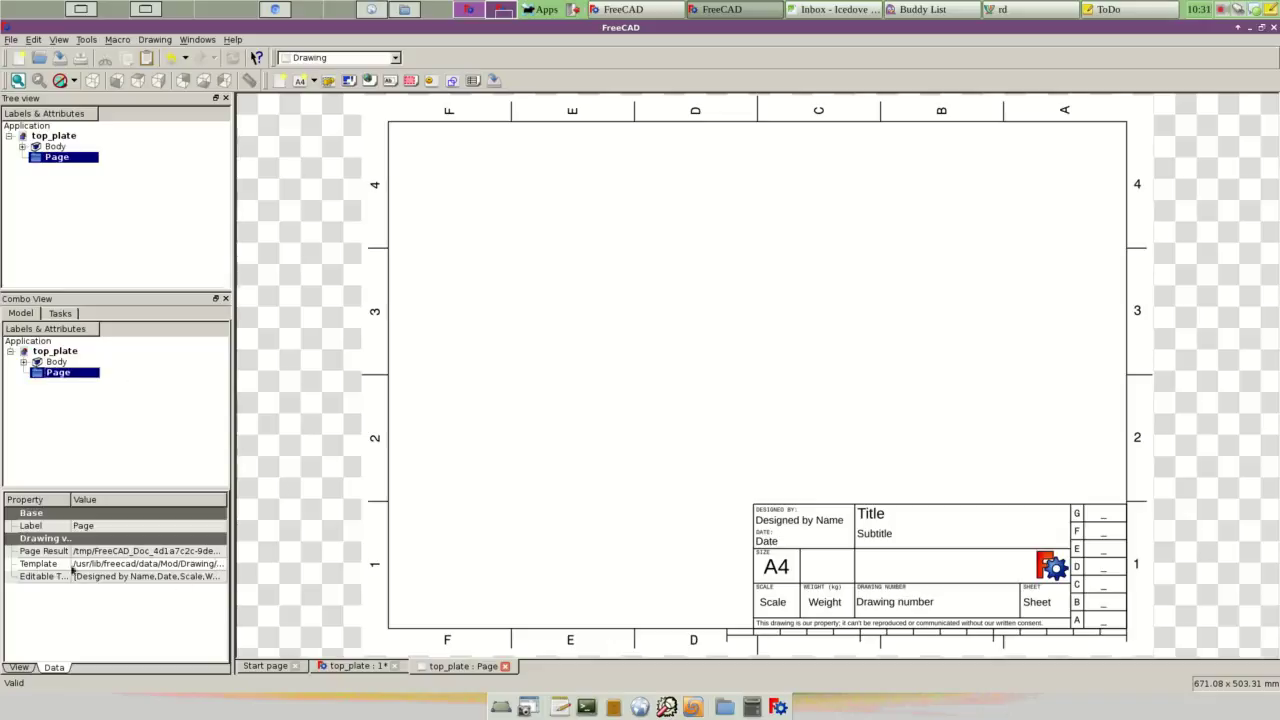
Step: Set the page Template to A4_Landscape_Aleph.svg from the Desktop's title_blox folder
left_click(121, 567)
left_click(215, 566)
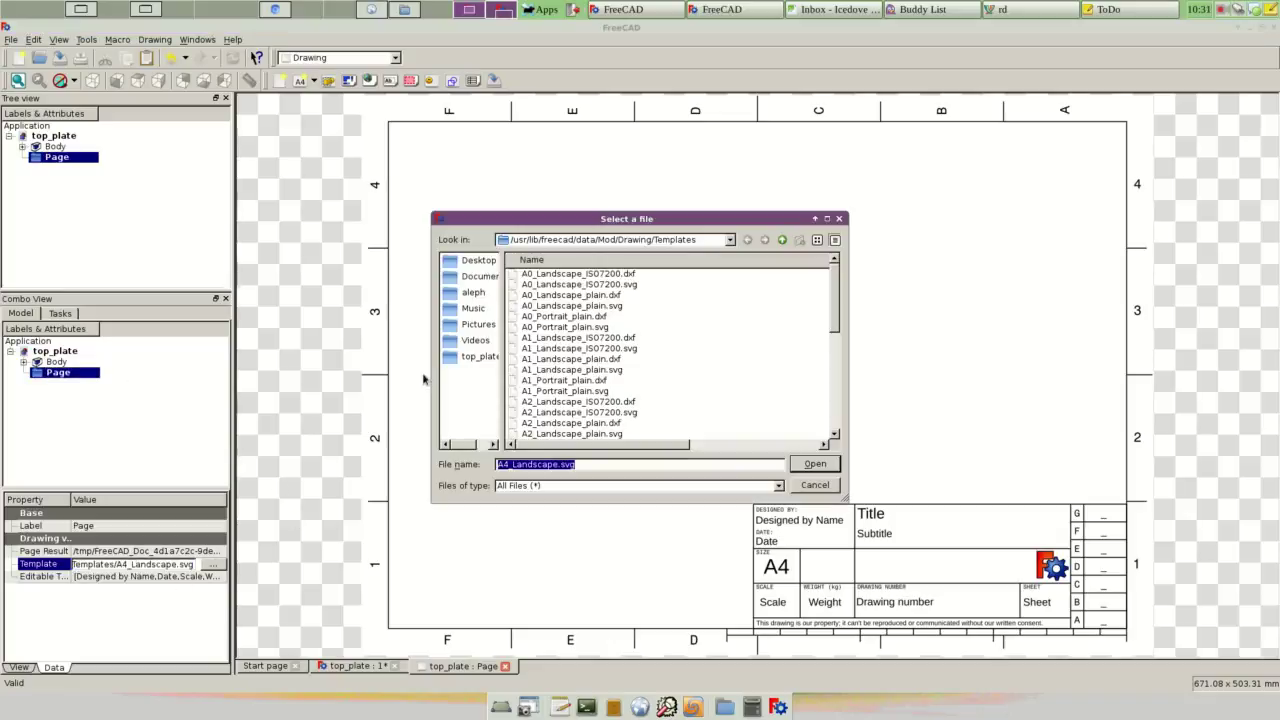
left_click(478, 260)
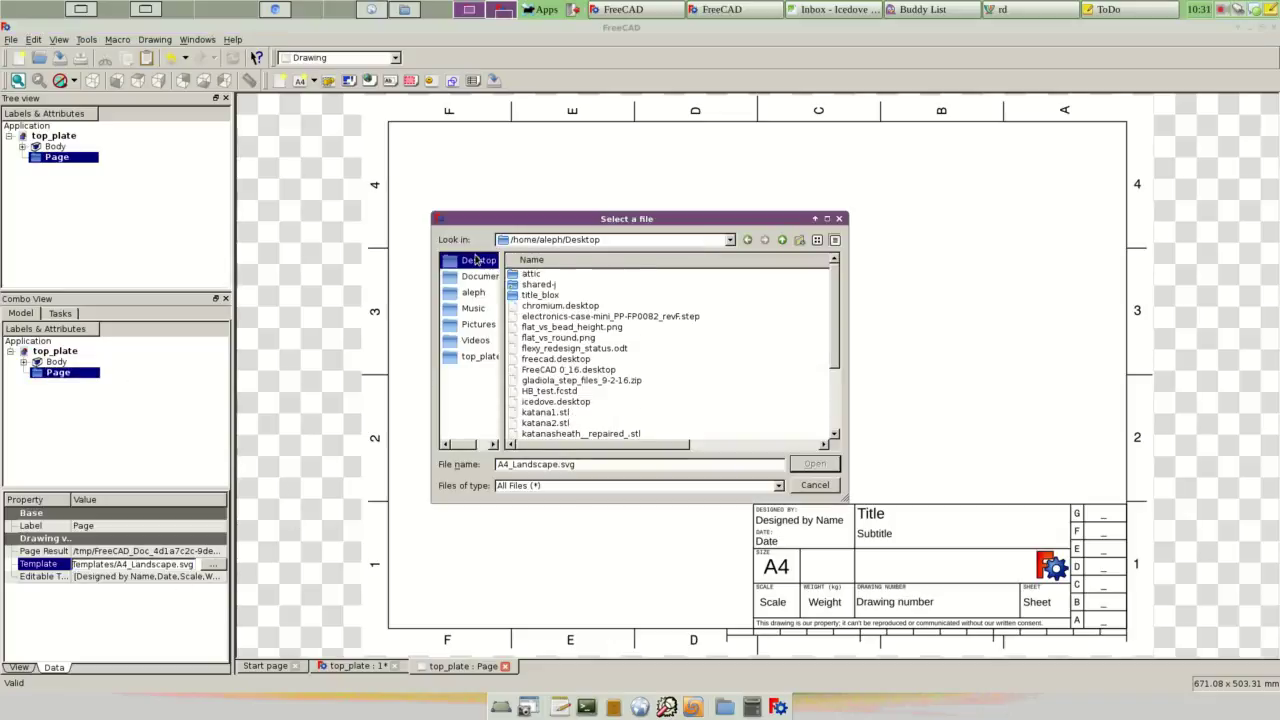
double_click(549, 297)
left_click(575, 274)
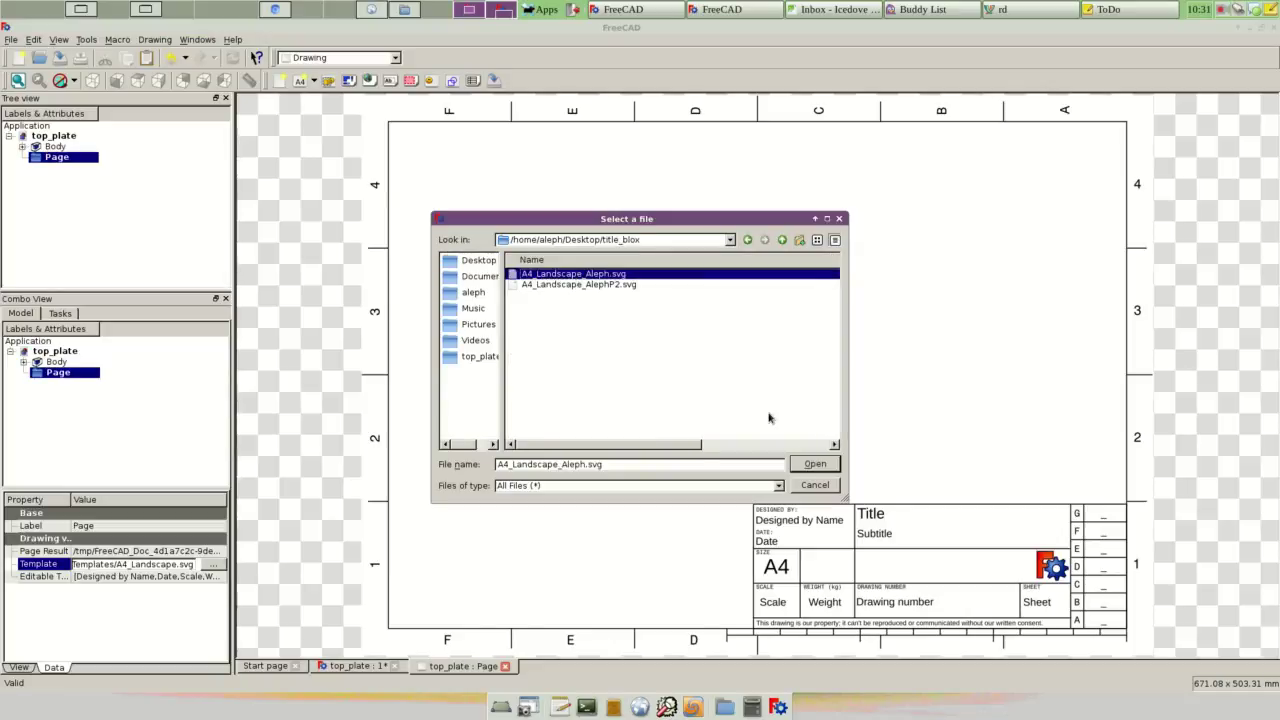
left_click(815, 463)
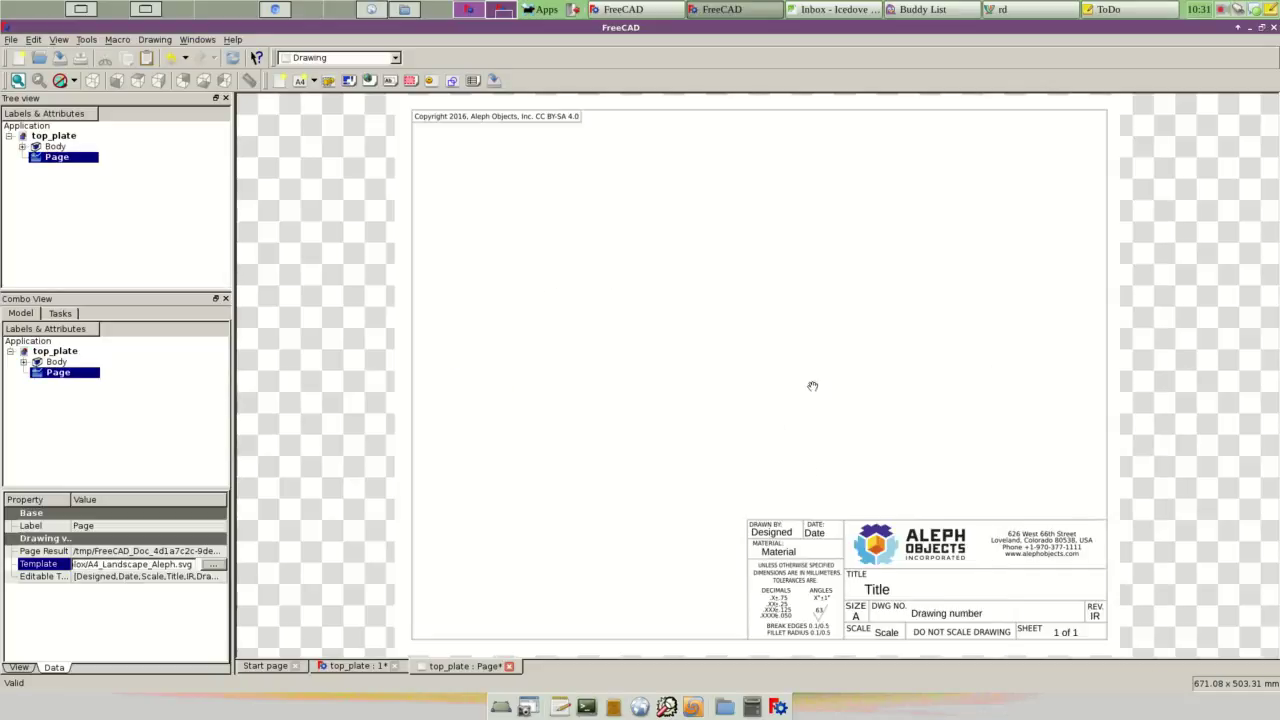
Step: In the title block's editable texts, enter the designer's name, date 9/2/16 and the scale
left_click(213, 579)
left_click(213, 578)
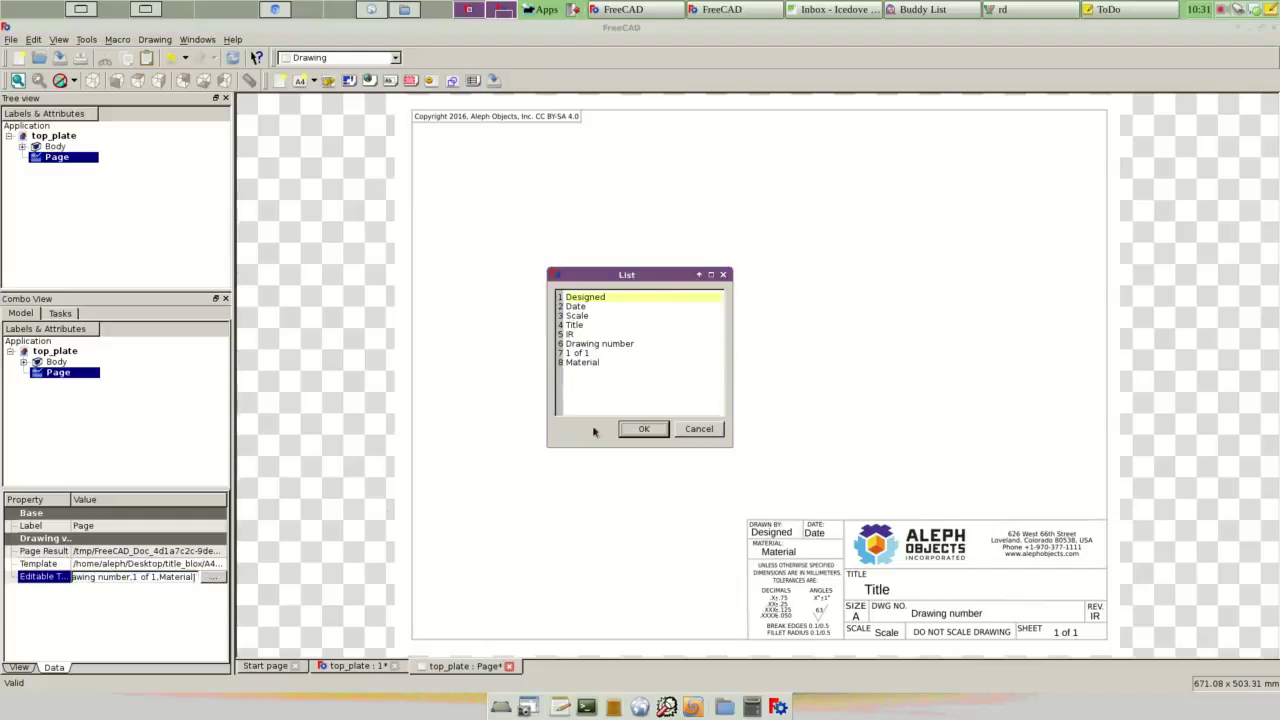
left_click_drag(630, 297, 545, 295)
type("Bam")
double_click(580, 306)
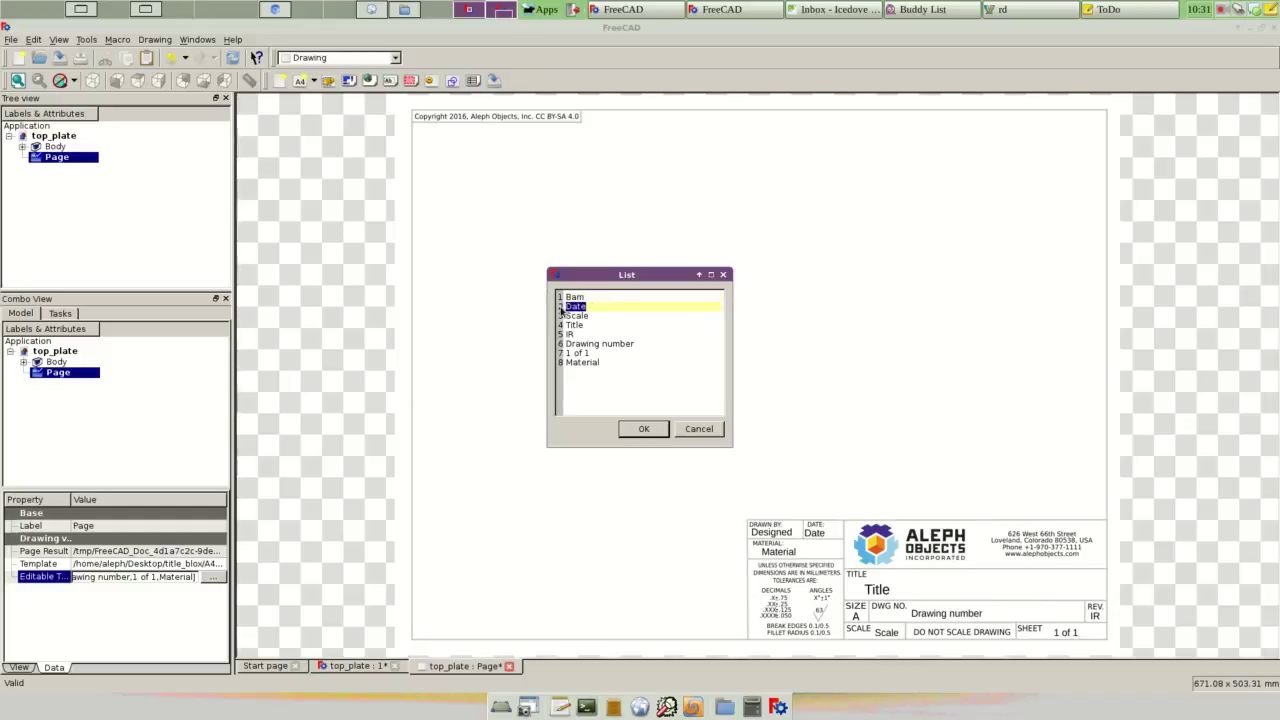
type("9/2/16")
key("Tab")
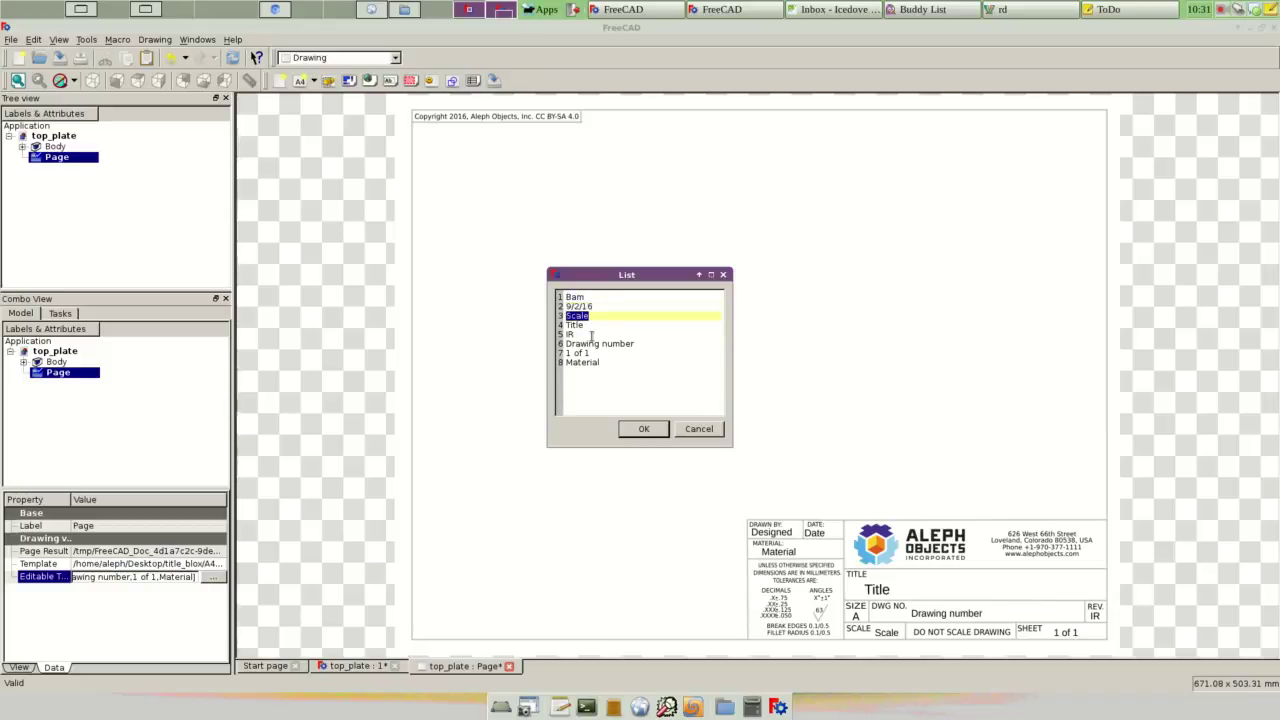
type("??")
Step: Enter title Top Plate, Mini, drawing number PP-MP0050 and material See Notes, then confirm
key("Down")
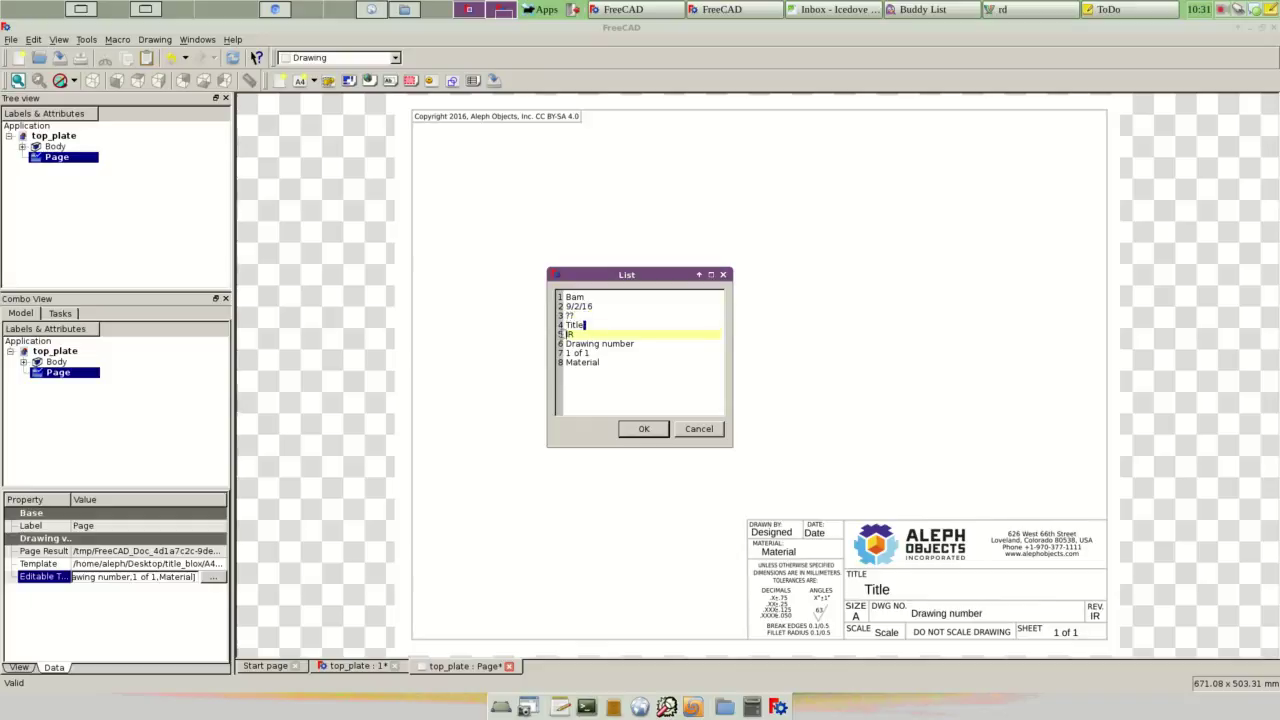
key("Home")
key("shift+End")
type("To")
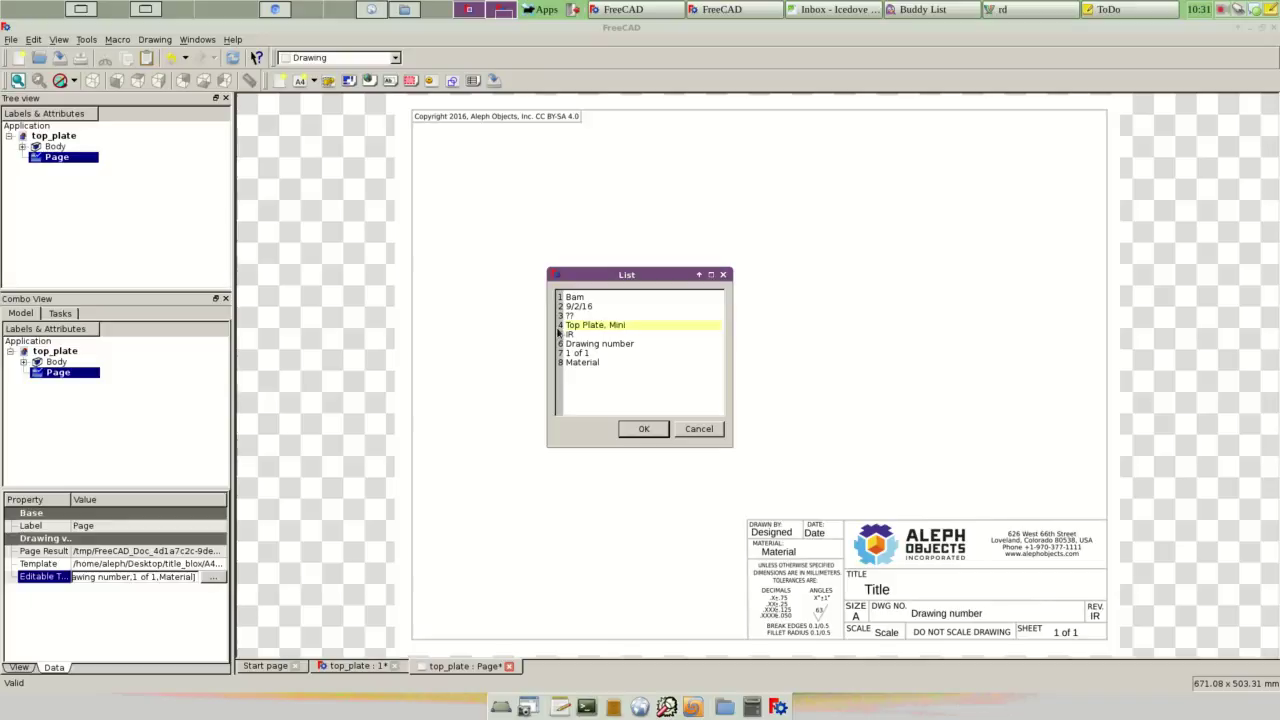
key("Down")
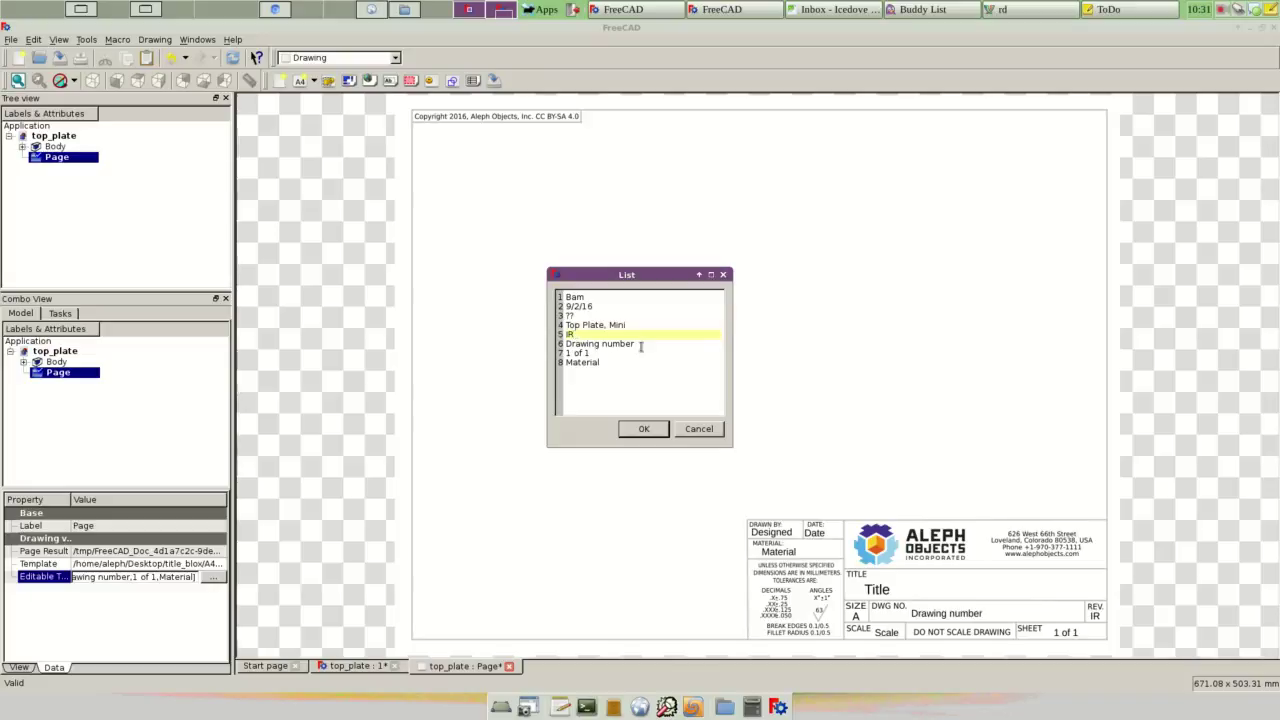
key("Down")
key("Home")
key("shift+End")
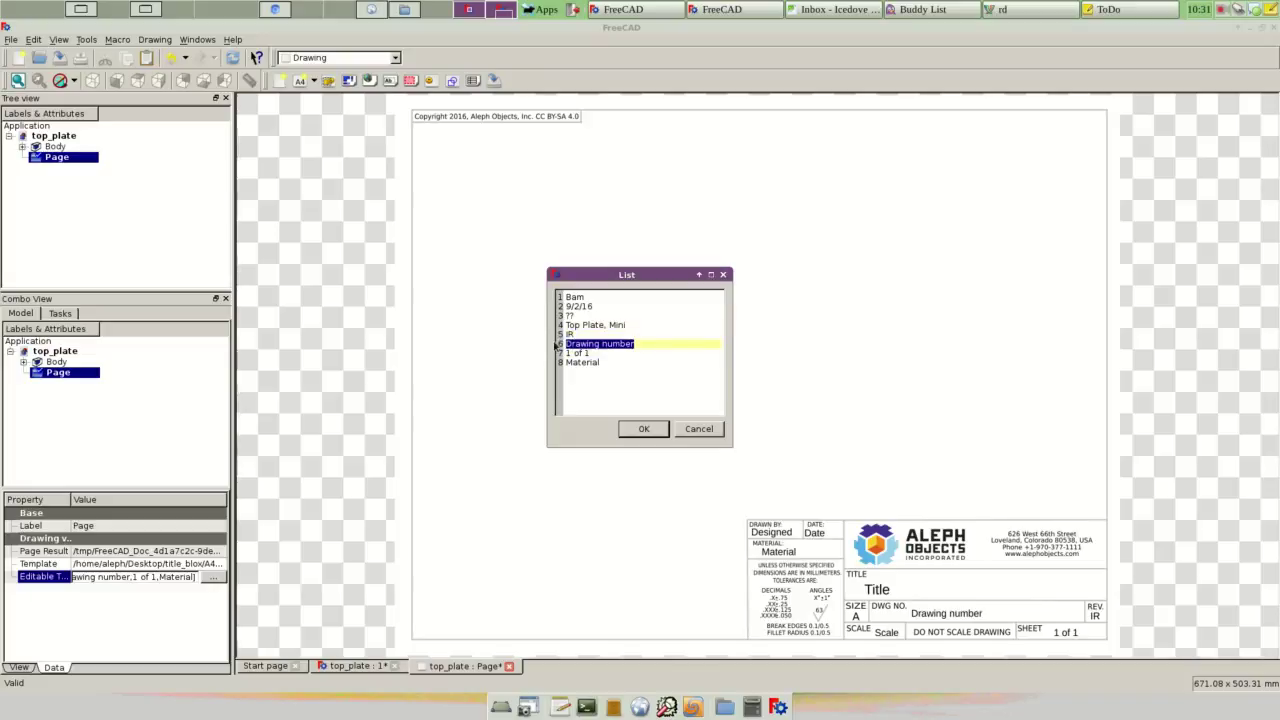
type("PP-MP0050")
left_click_drag(613, 362, 566, 362)
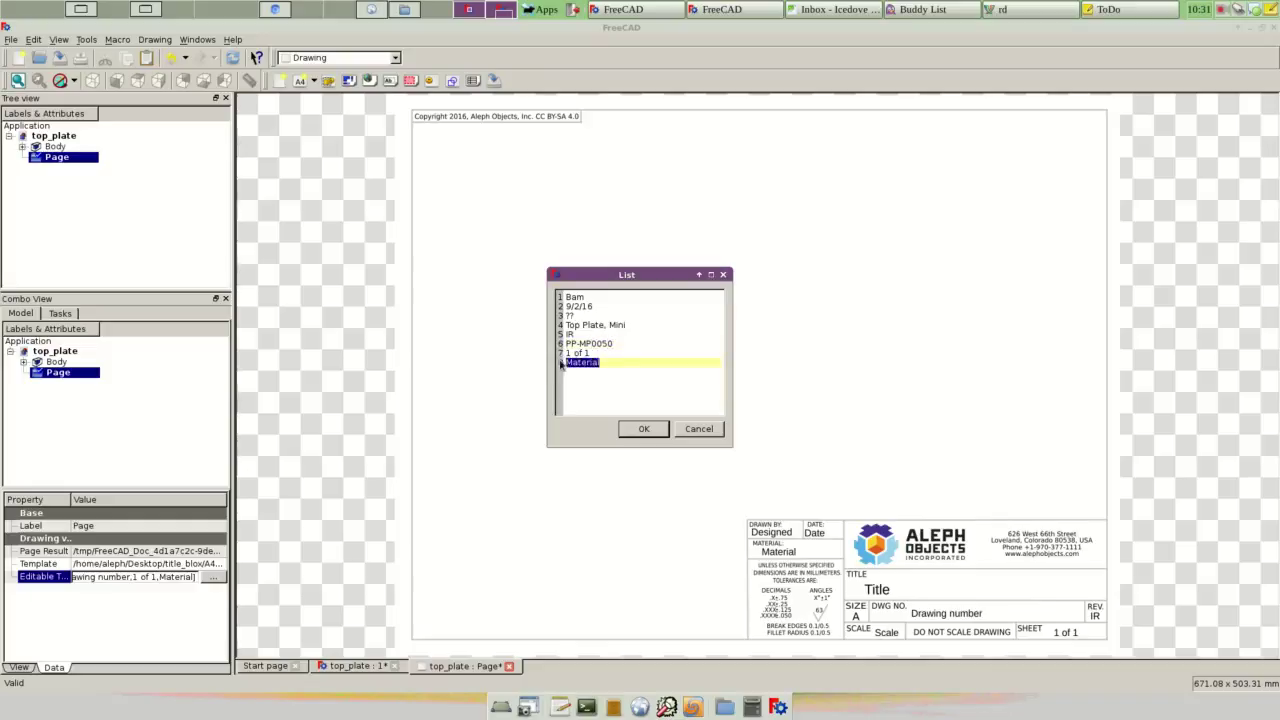
type("S")
left_click(653, 430)
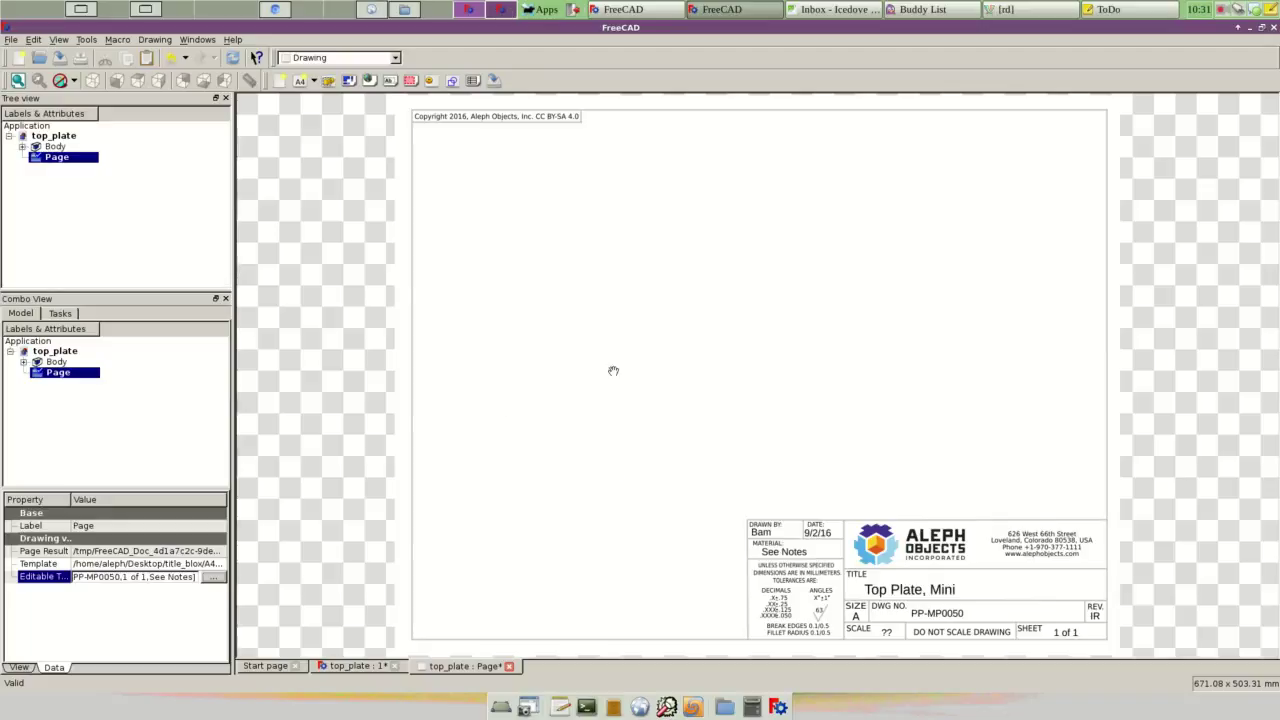
Step: Project the Body viewed from Z +ve with X +ve pointing right, plus a right side view
left_click(47, 146)
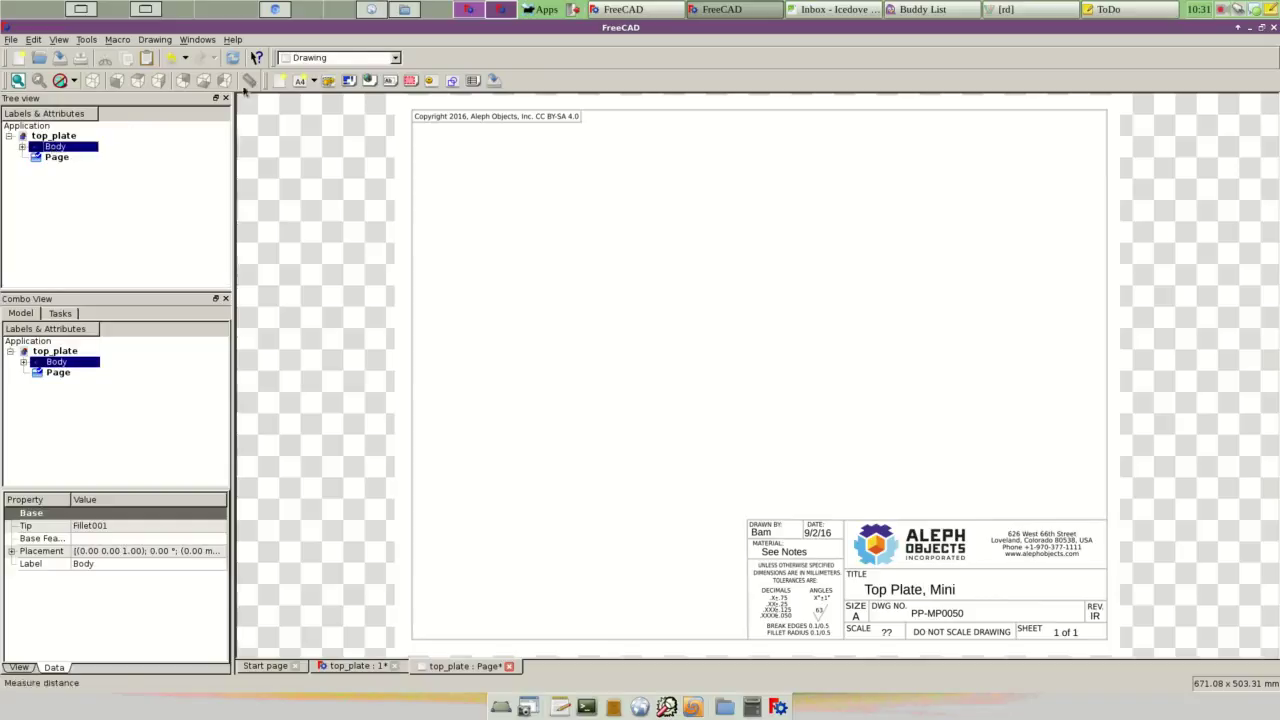
left_click(350, 82)
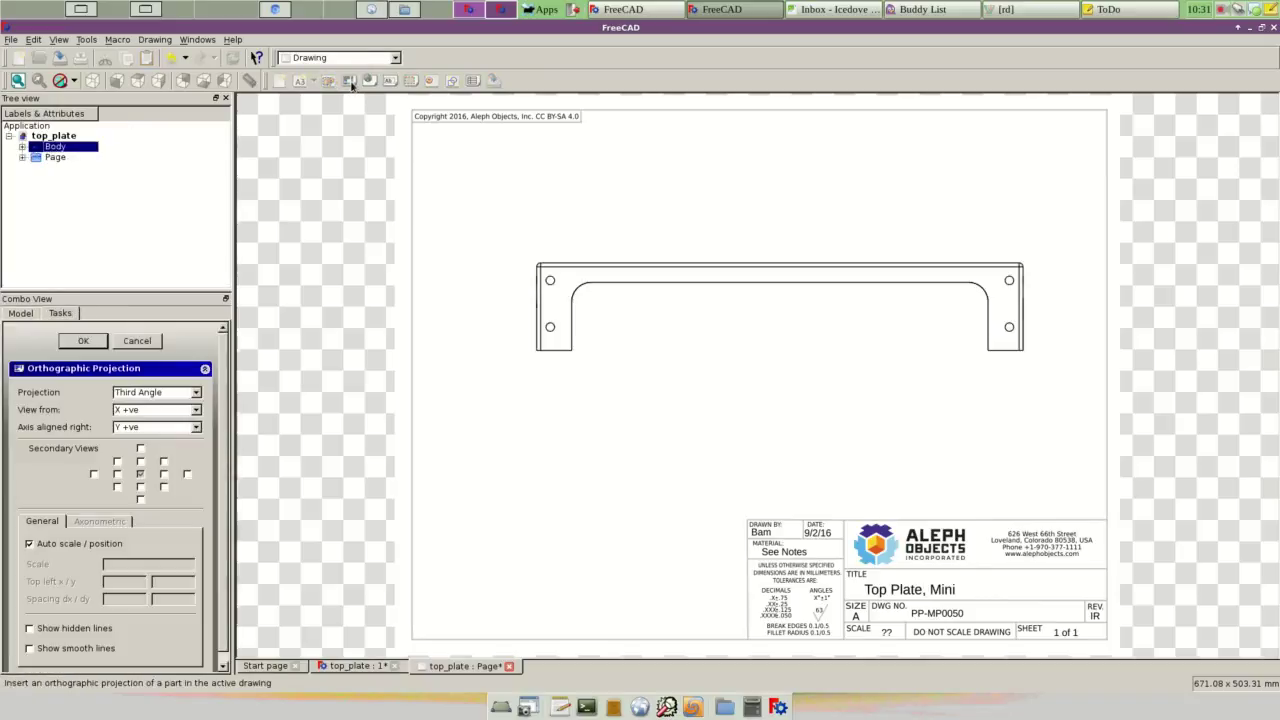
left_click(164, 474)
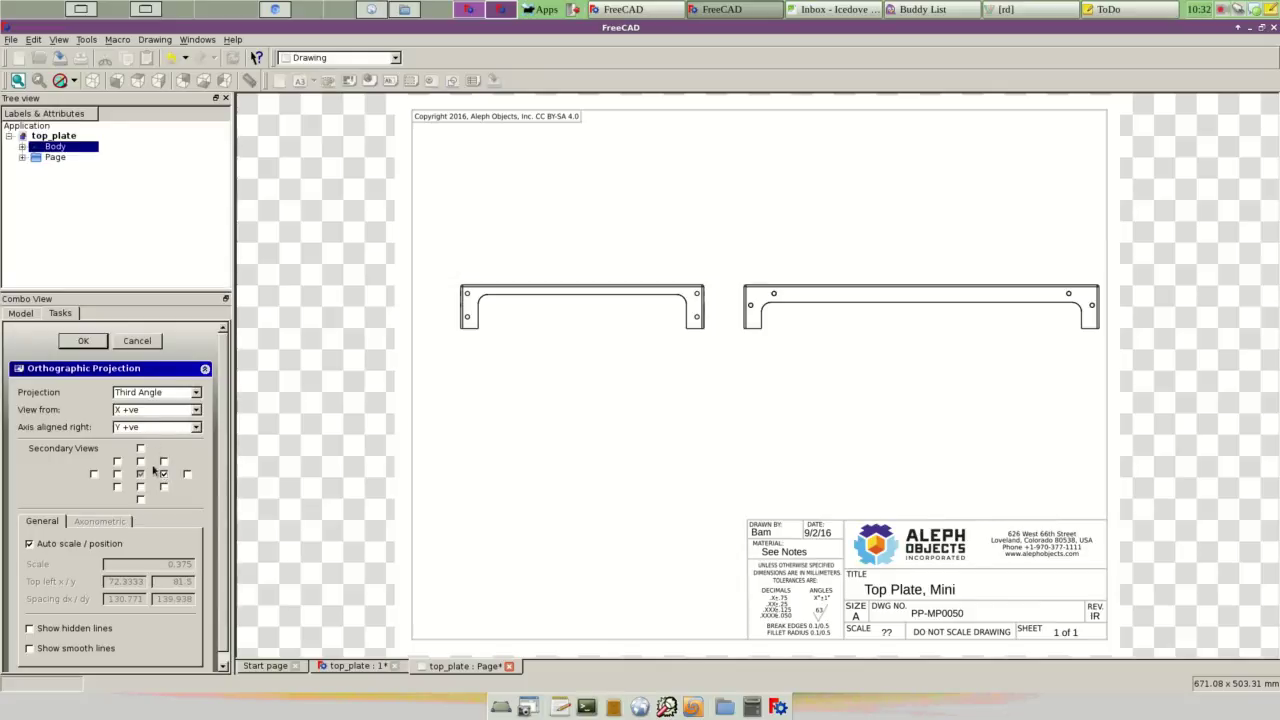
left_click(196, 428)
left_click(187, 452)
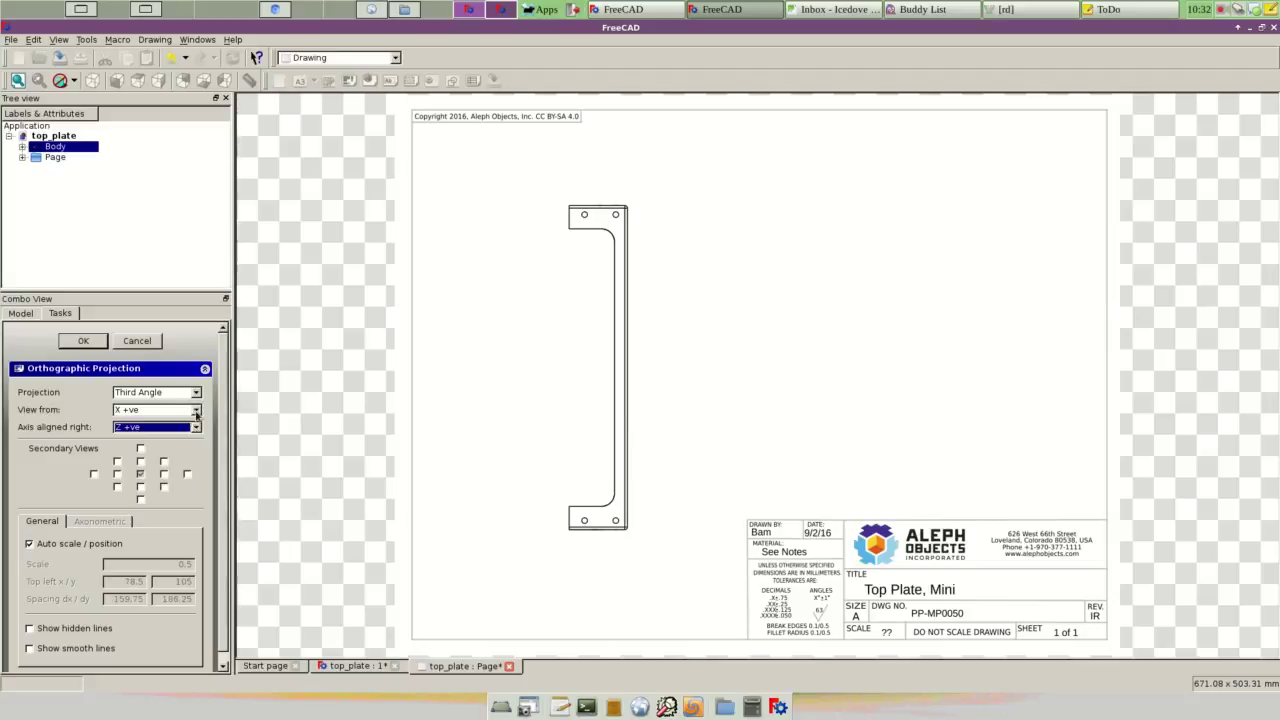
left_click(196, 411)
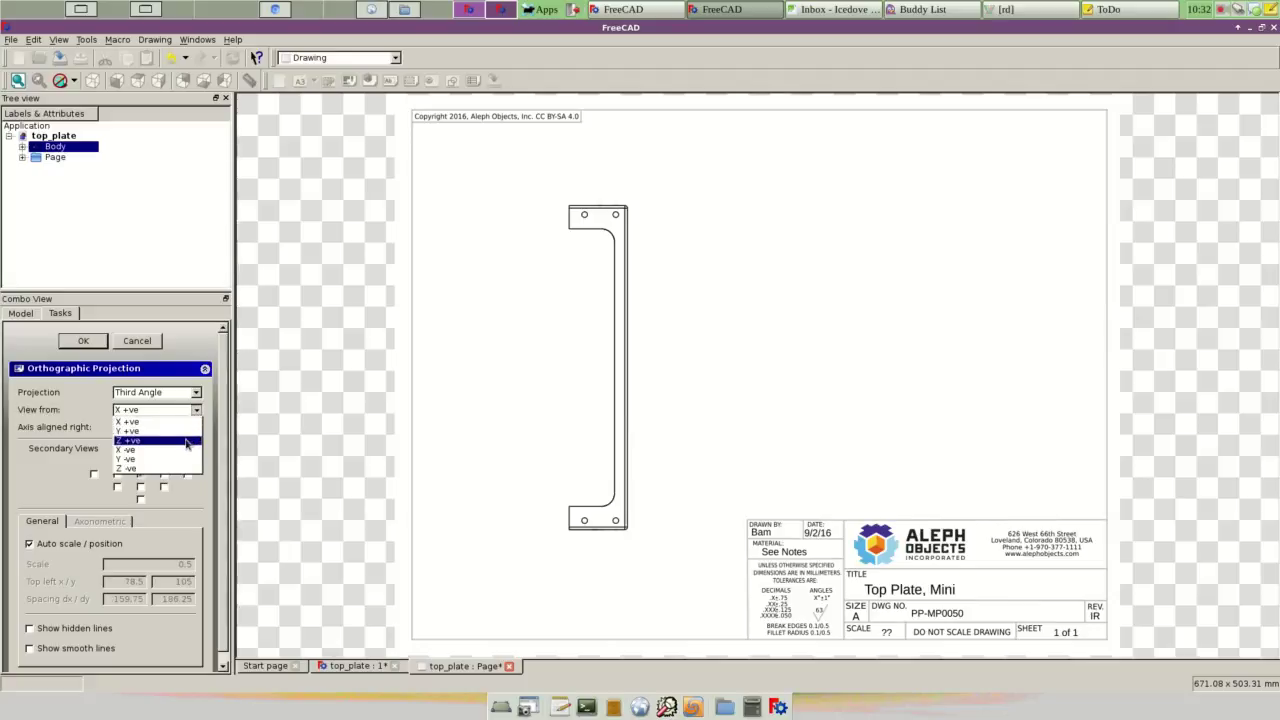
left_click(186, 441)
left_click(196, 428)
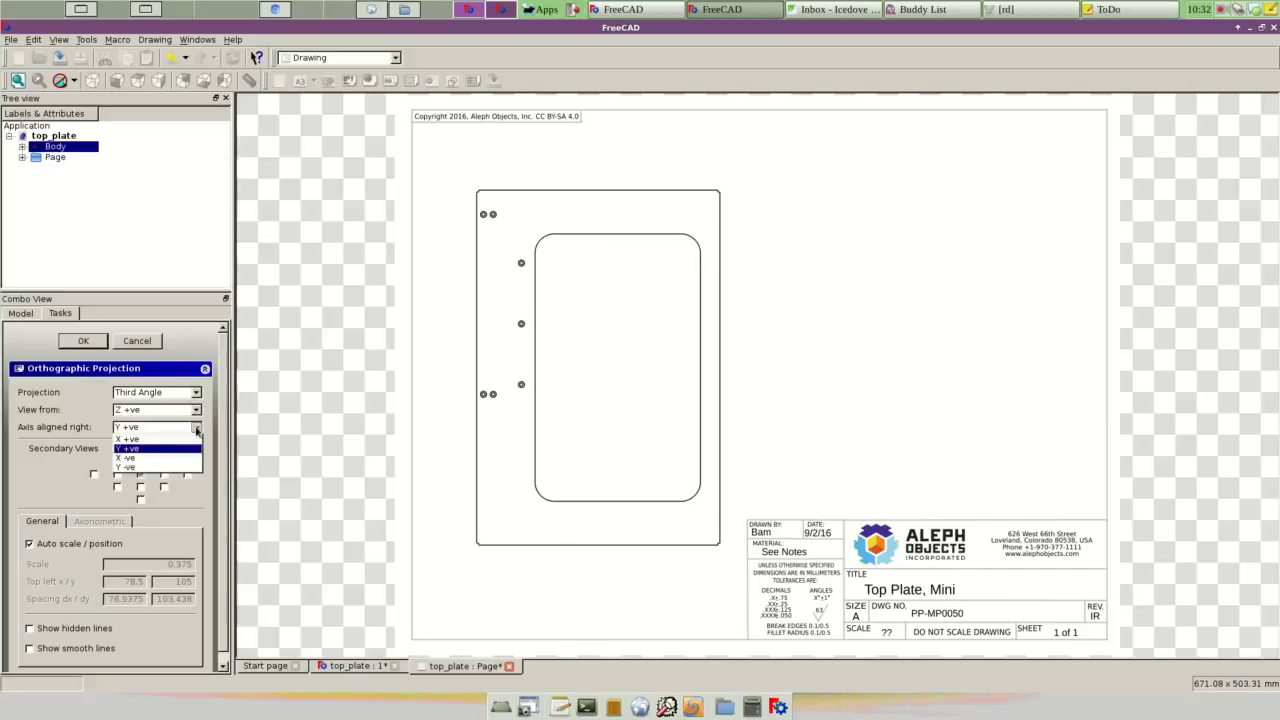
left_click(190, 445)
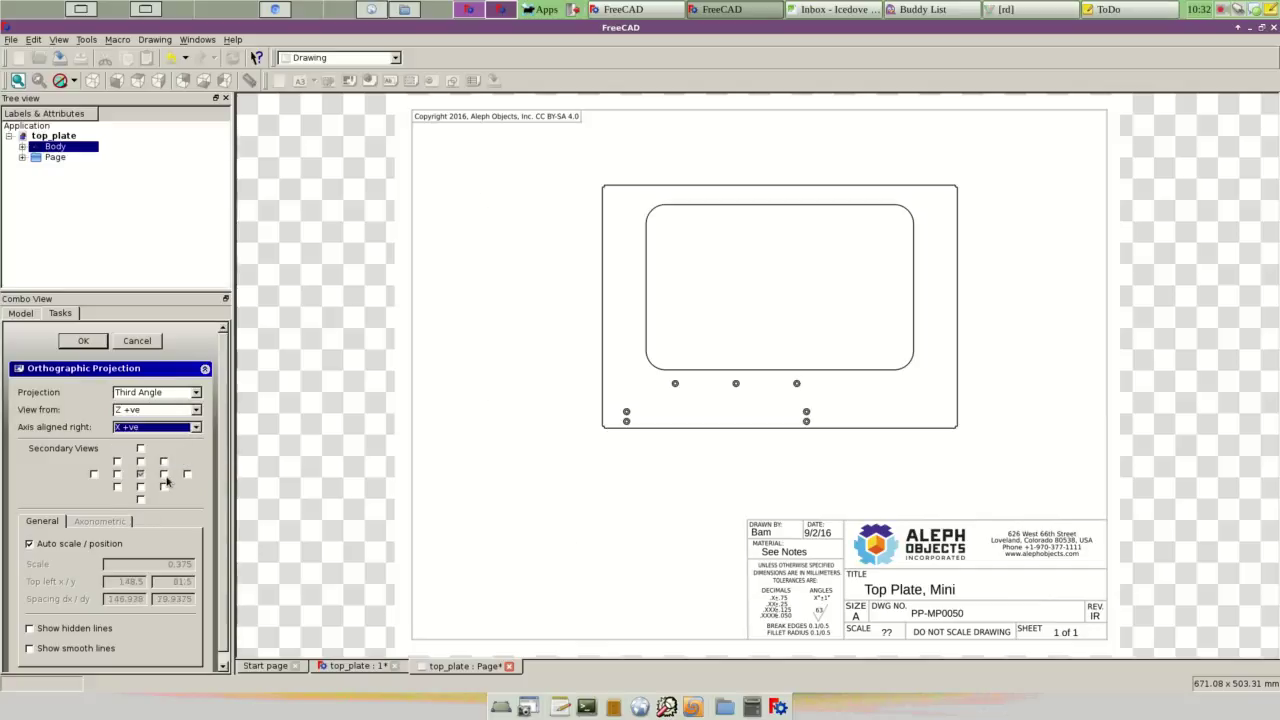
left_click(166, 480)
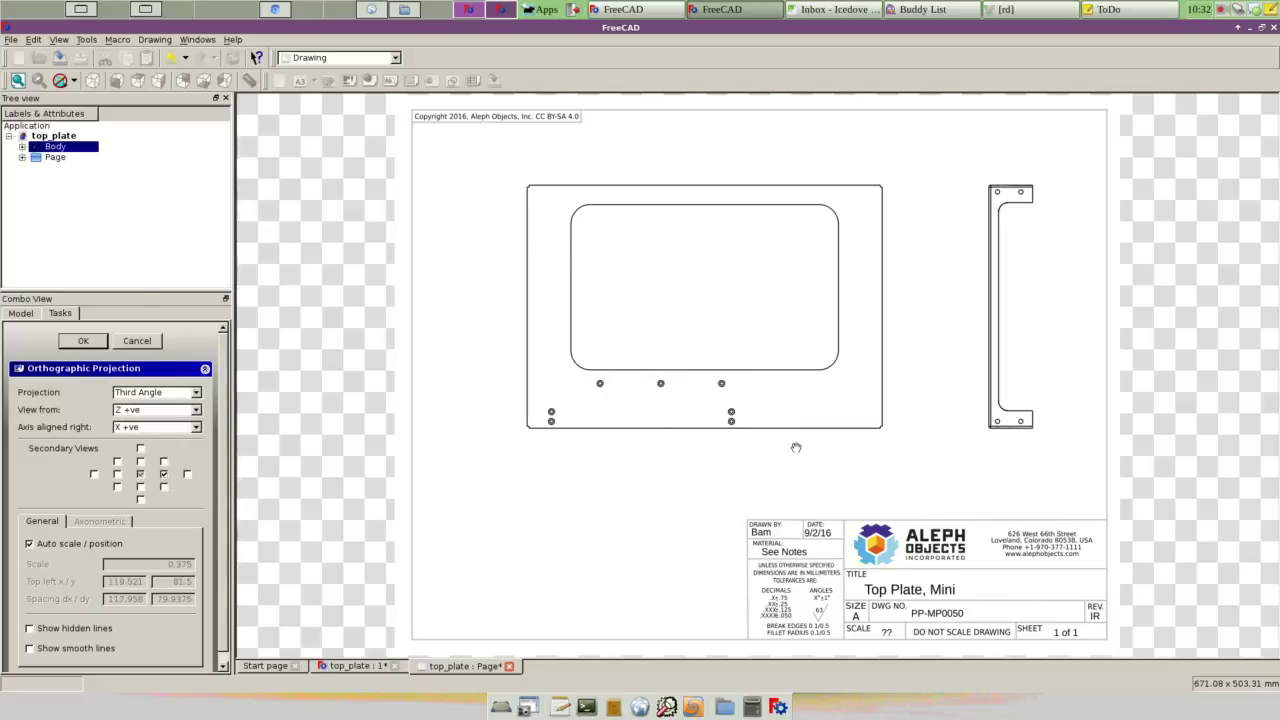
left_click(83, 342)
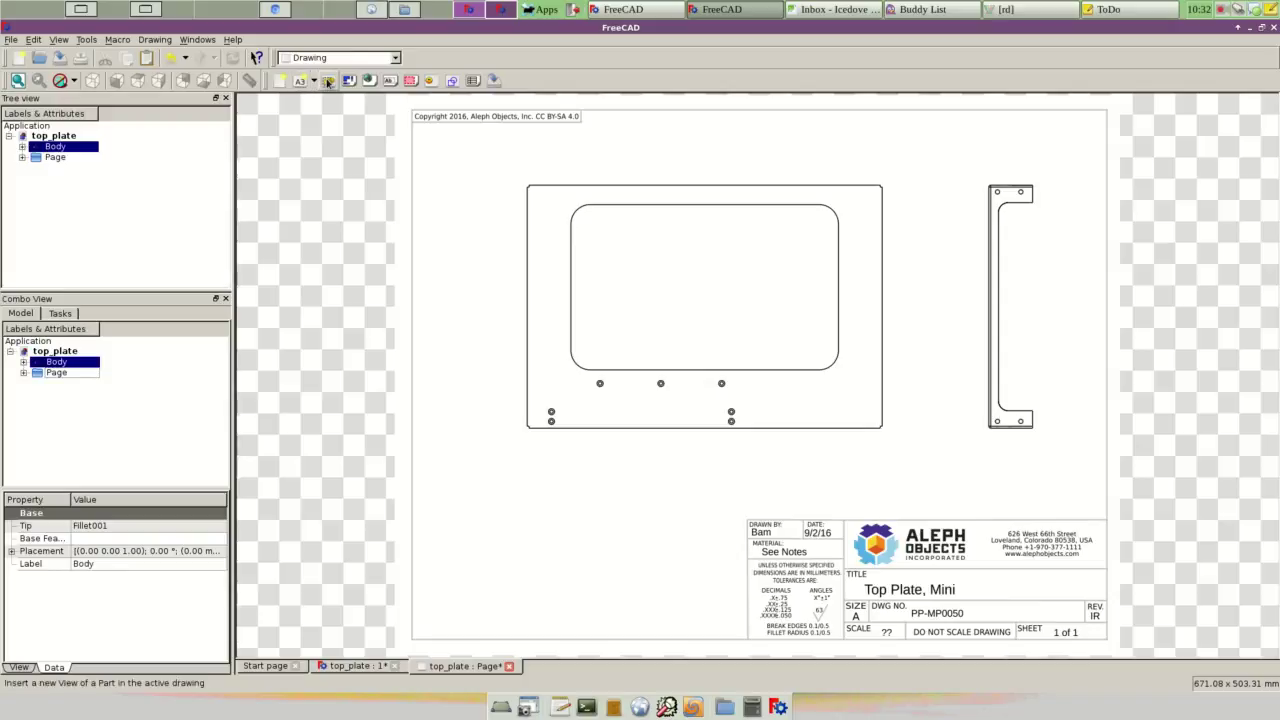
Step: Switch to Drawing Dimensioning and dimension the plate's 365 width and 250 height
left_click(397, 62)
left_click(375, 112)
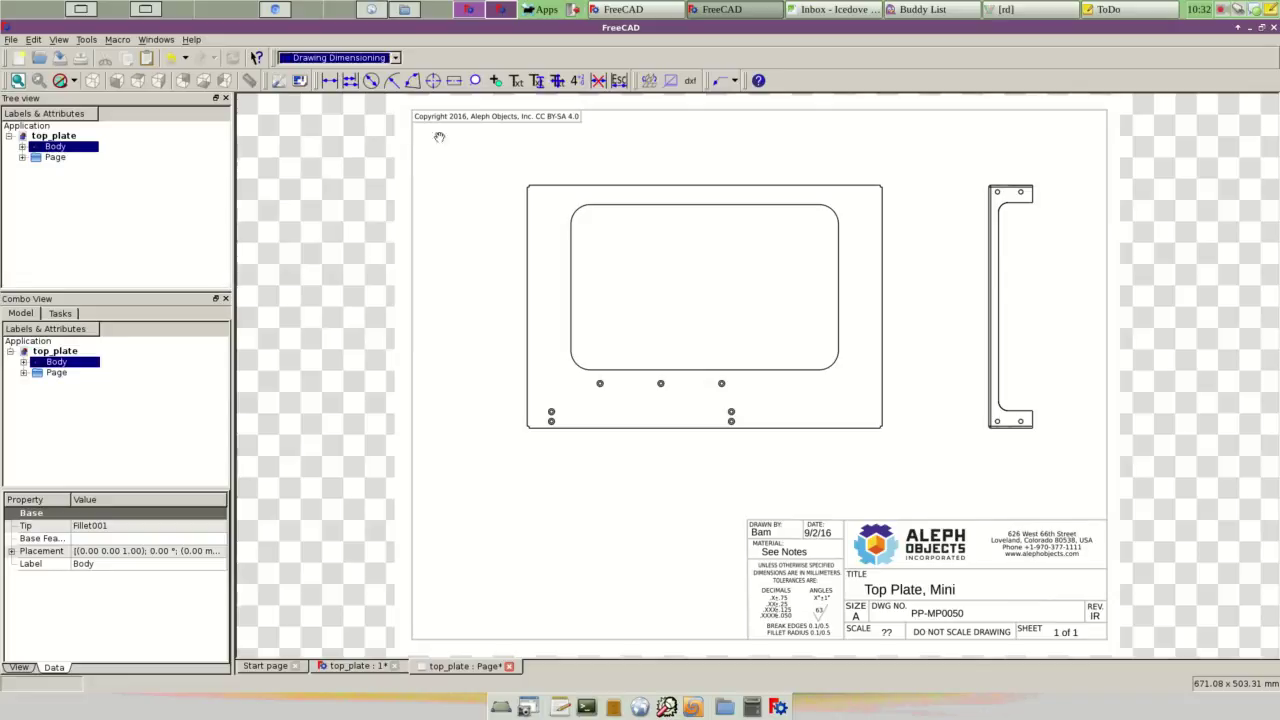
left_click(331, 81)
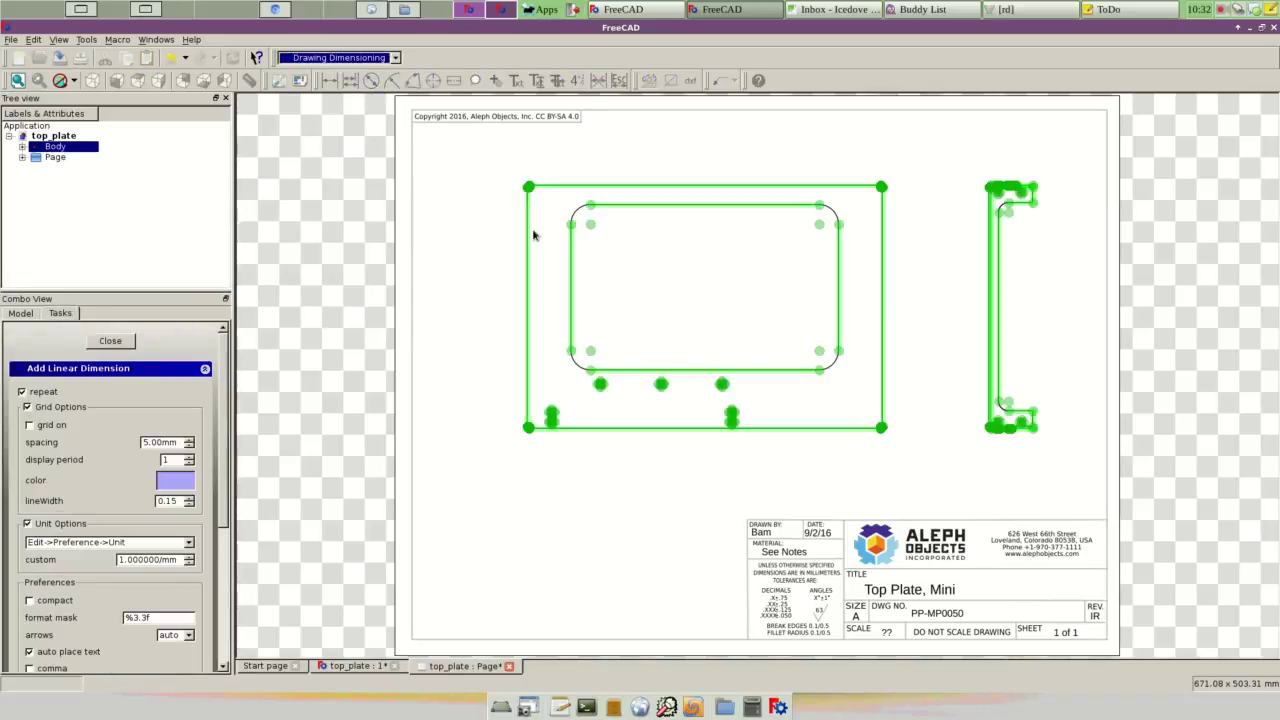
left_click(883, 256)
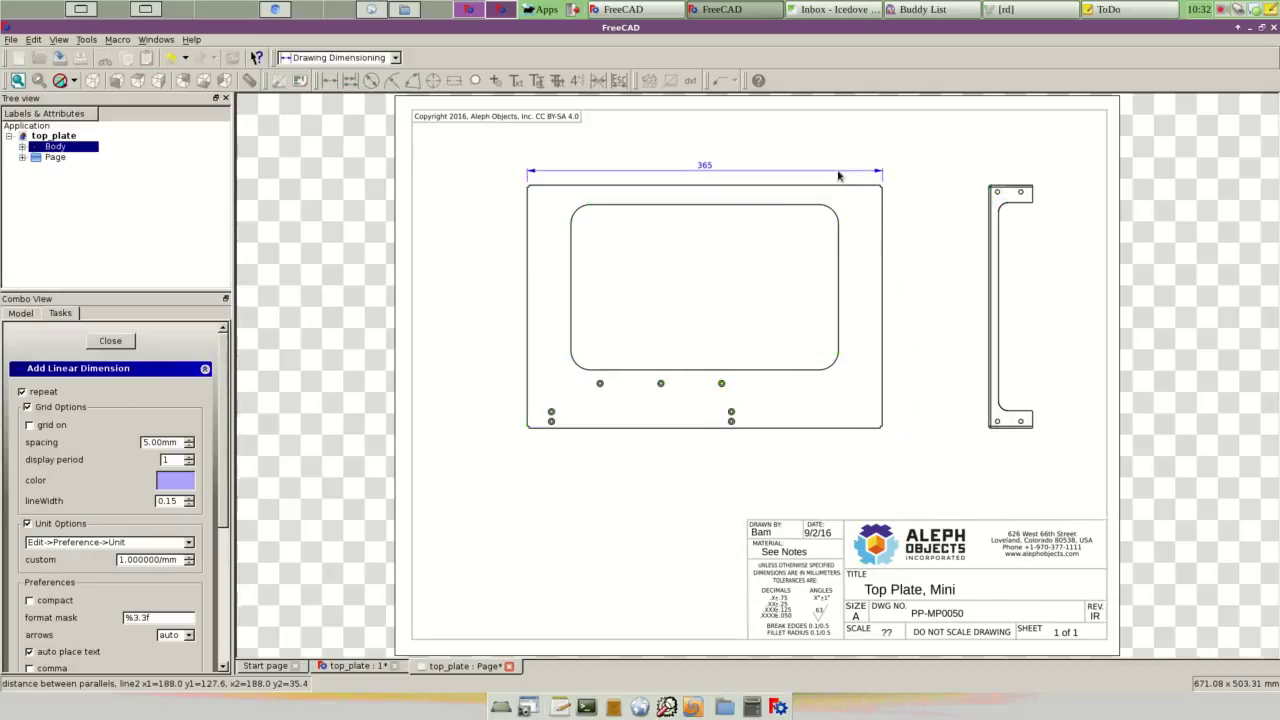
left_click(838, 175)
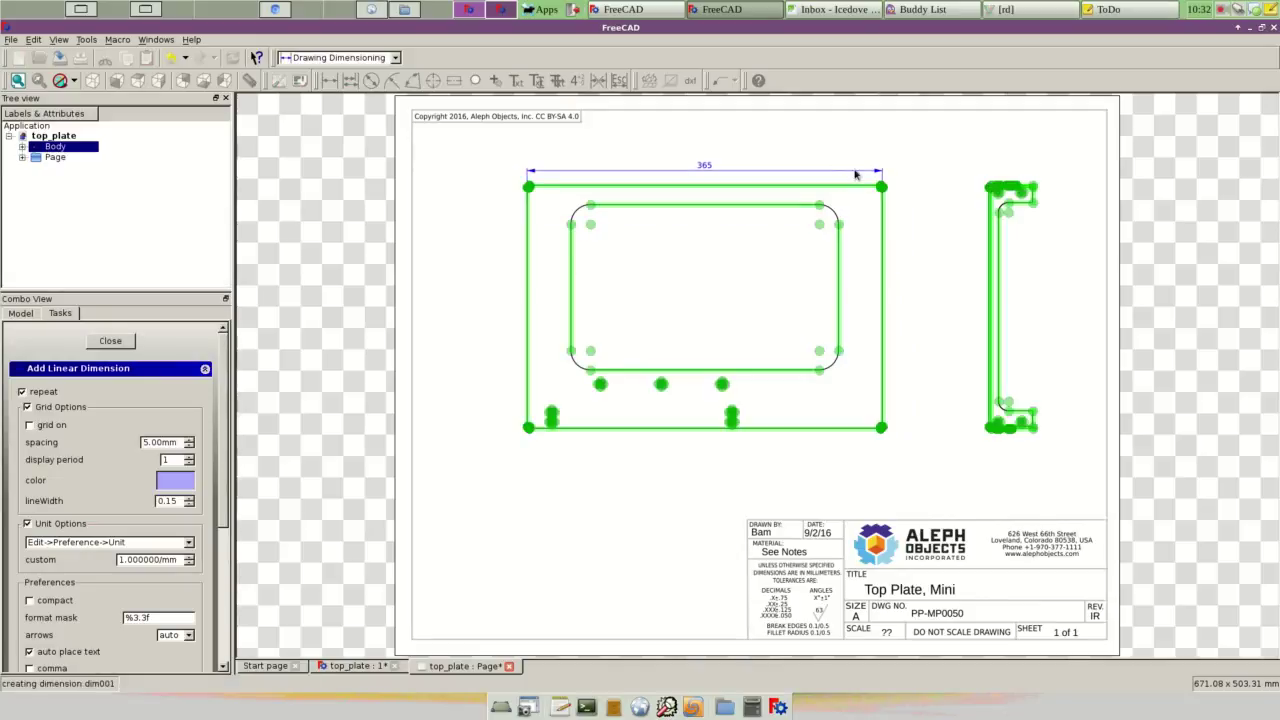
left_click(856, 186)
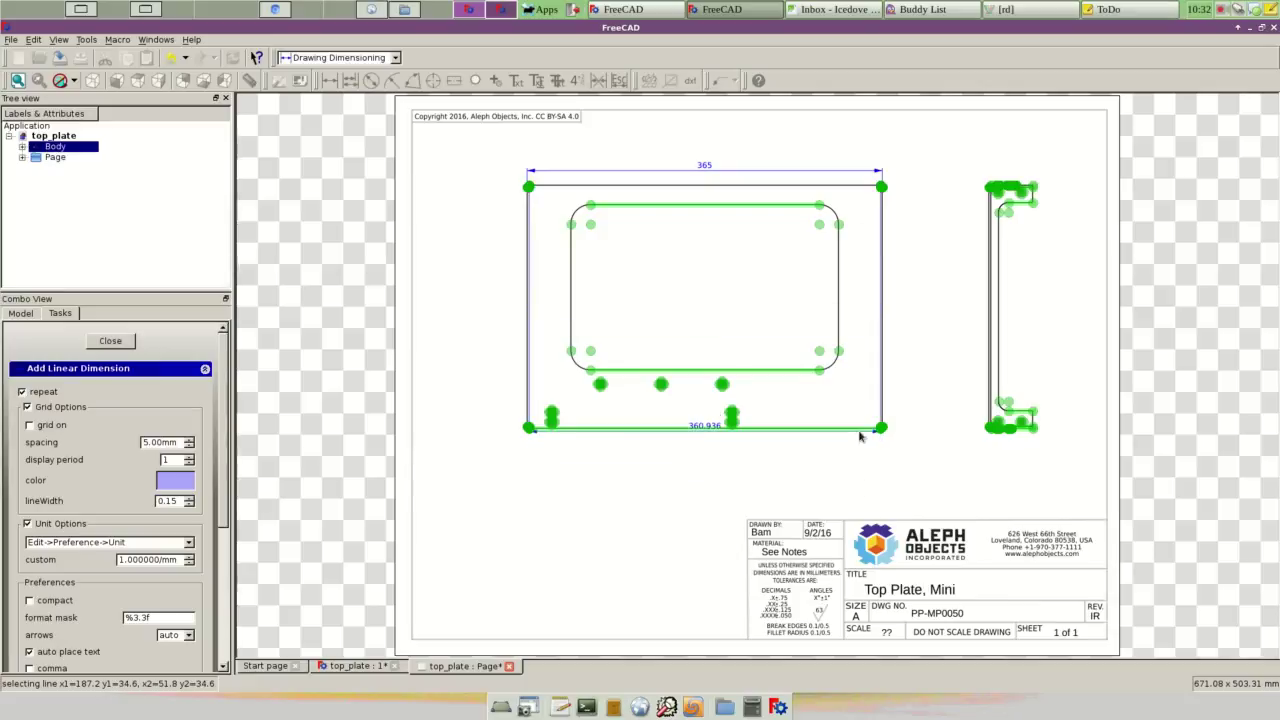
left_click(858, 429)
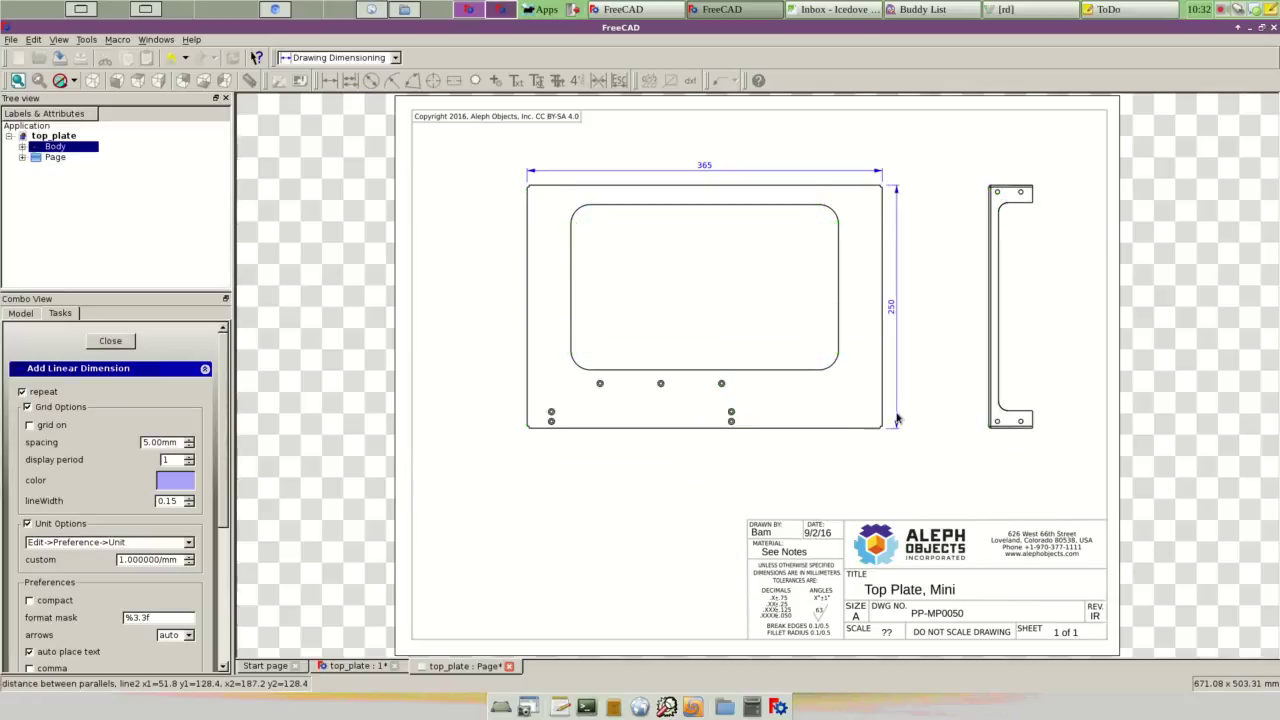
left_click(900, 420)
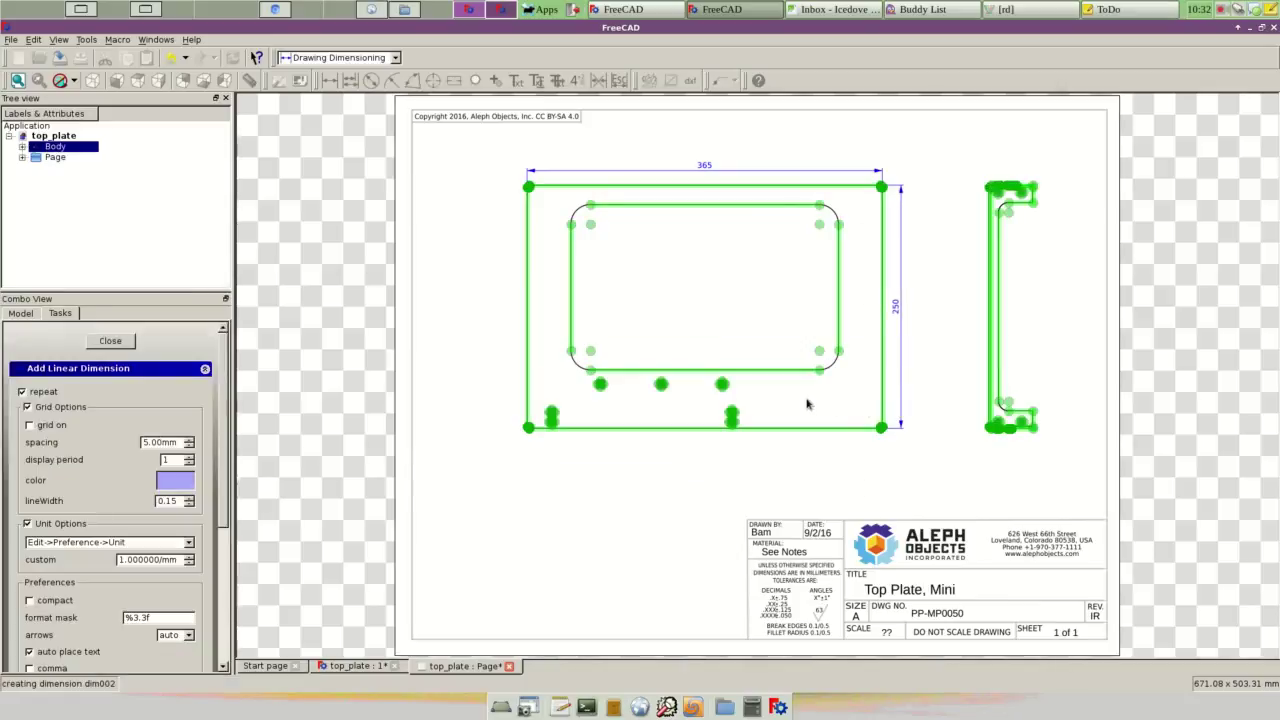
Step: Dimension 230 to the cutout's top edge and 7 to the lowest hole line
left_click(580, 428)
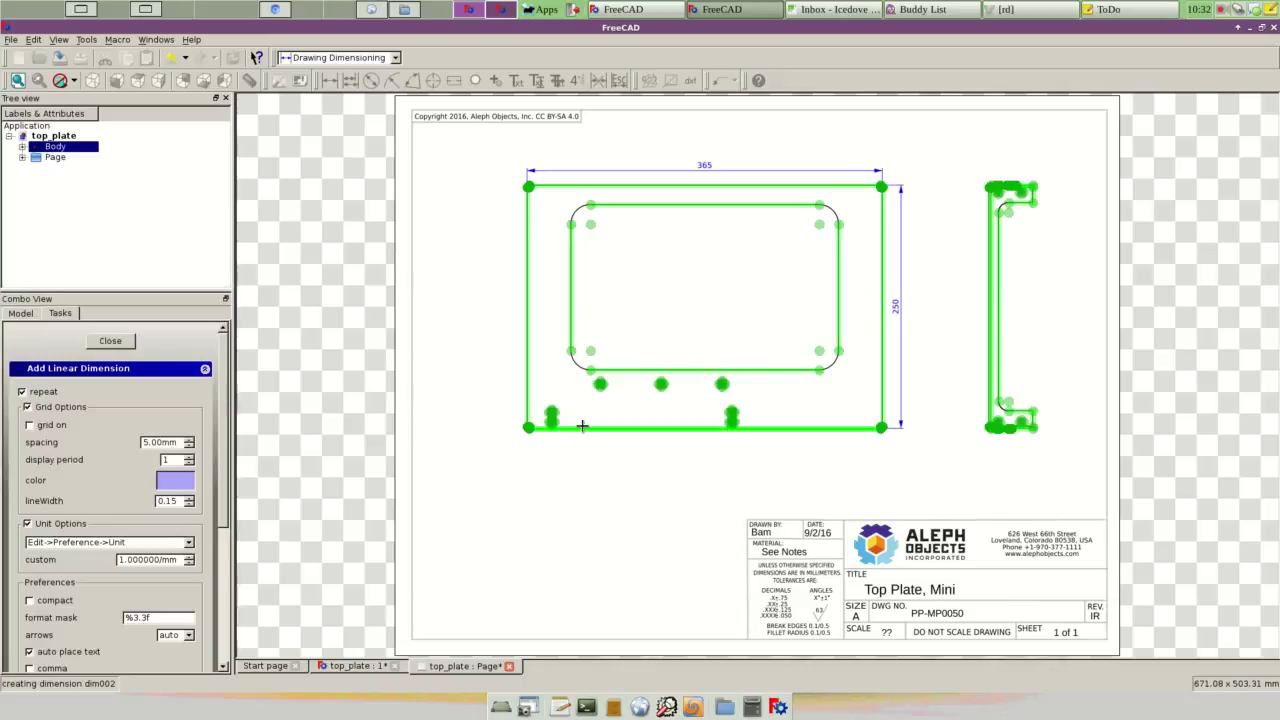
left_click(592, 206)
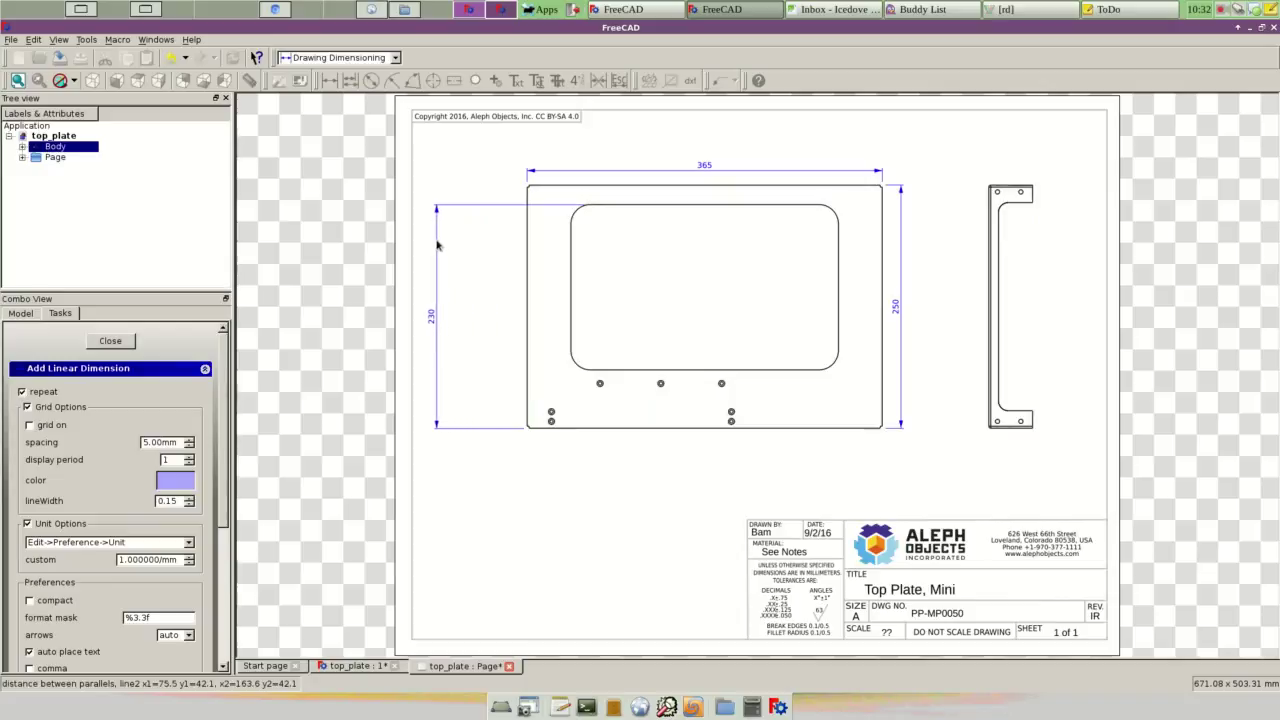
left_click(429, 237)
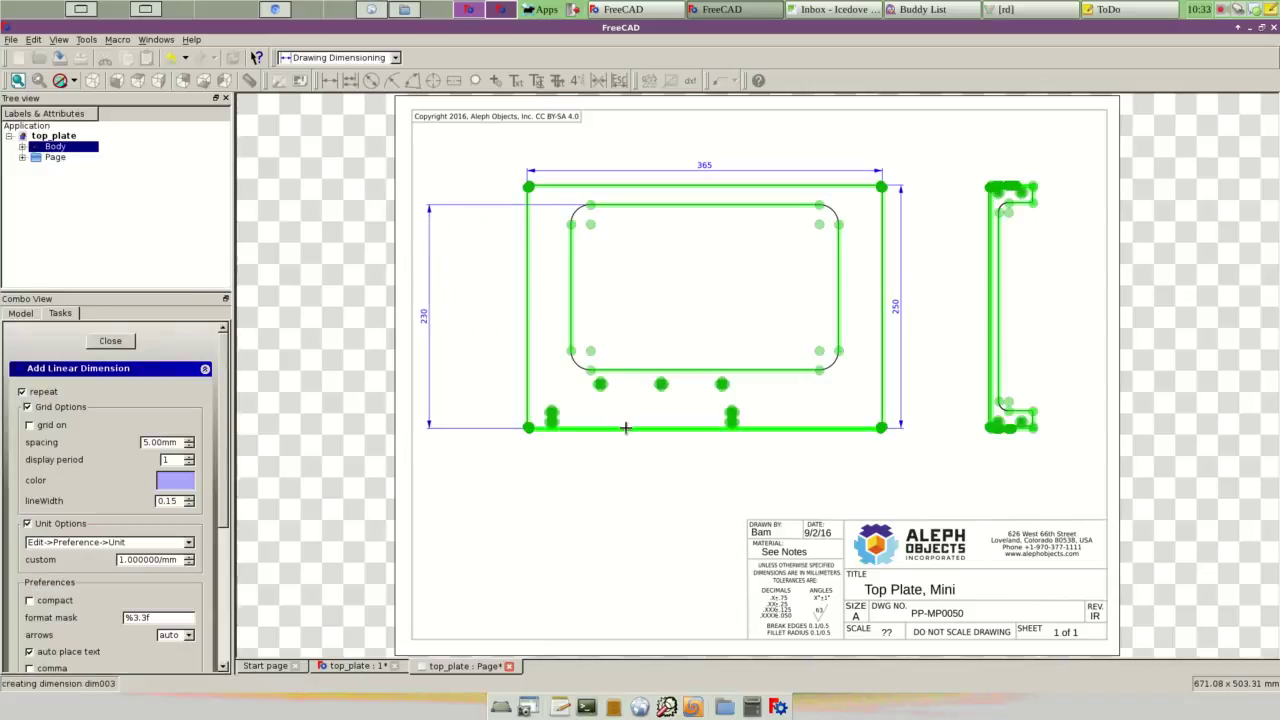
left_click(540, 428)
scroll(557, 432, "down", 1)
scroll(557, 432, "up", 2)
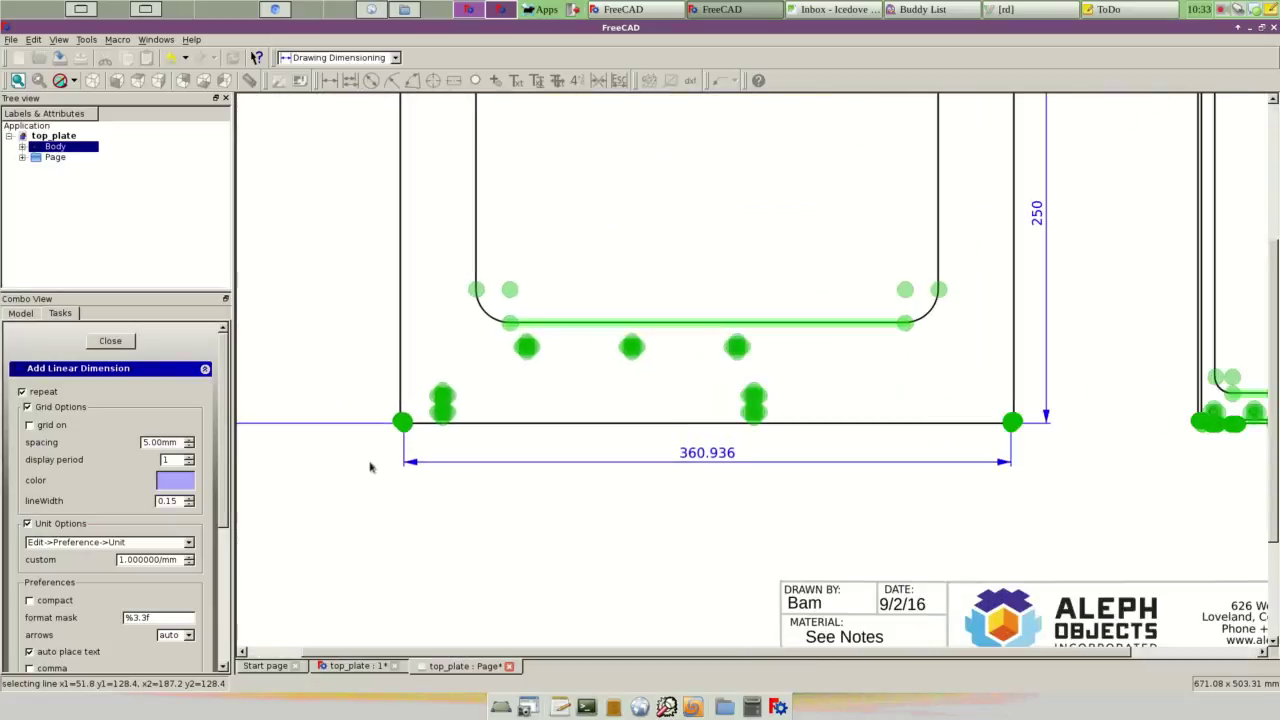
left_click(432, 410)
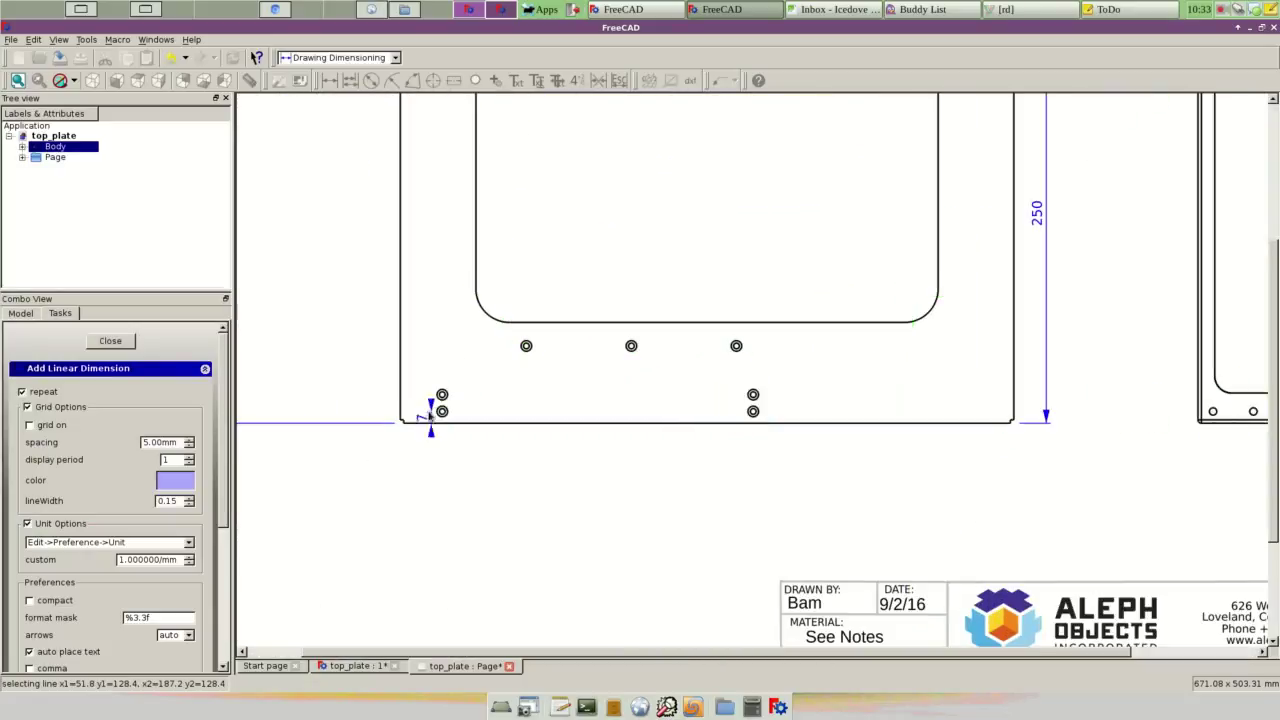
left_click(344, 415)
Step: Add 17, 46 and 60 offsets from the bottom edge, each placed further left
left_click(560, 422)
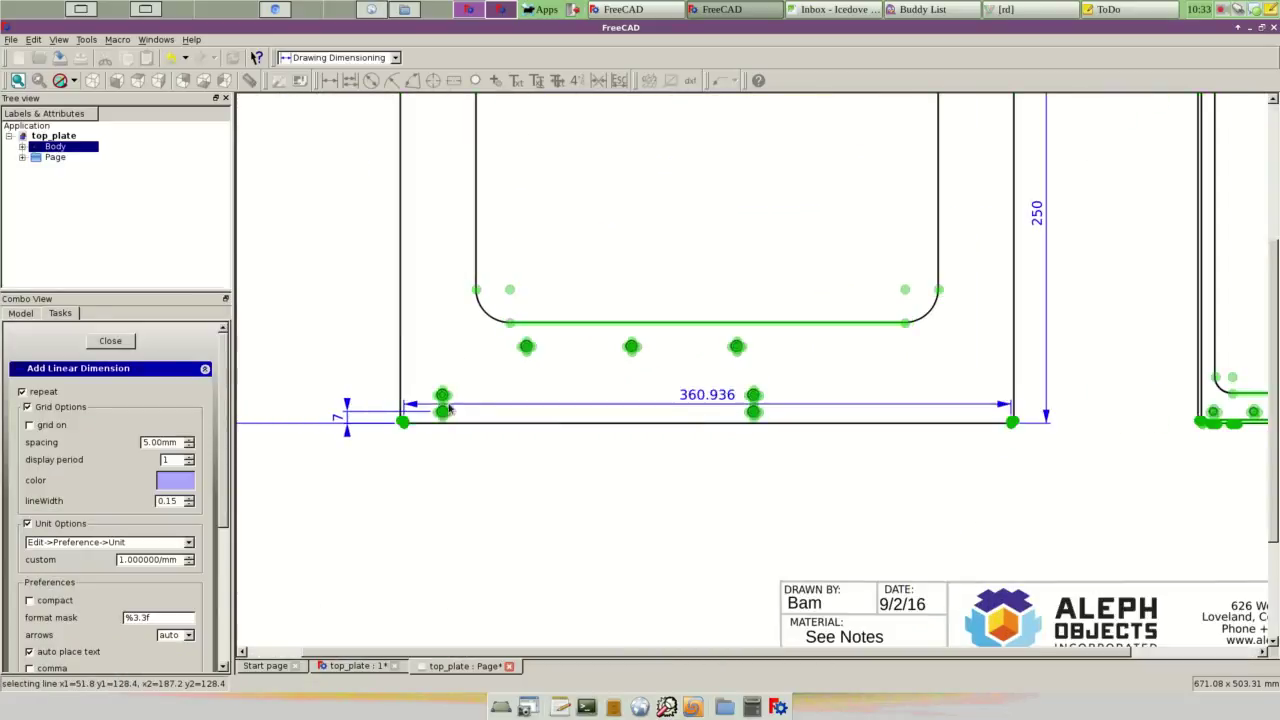
left_click(433, 396)
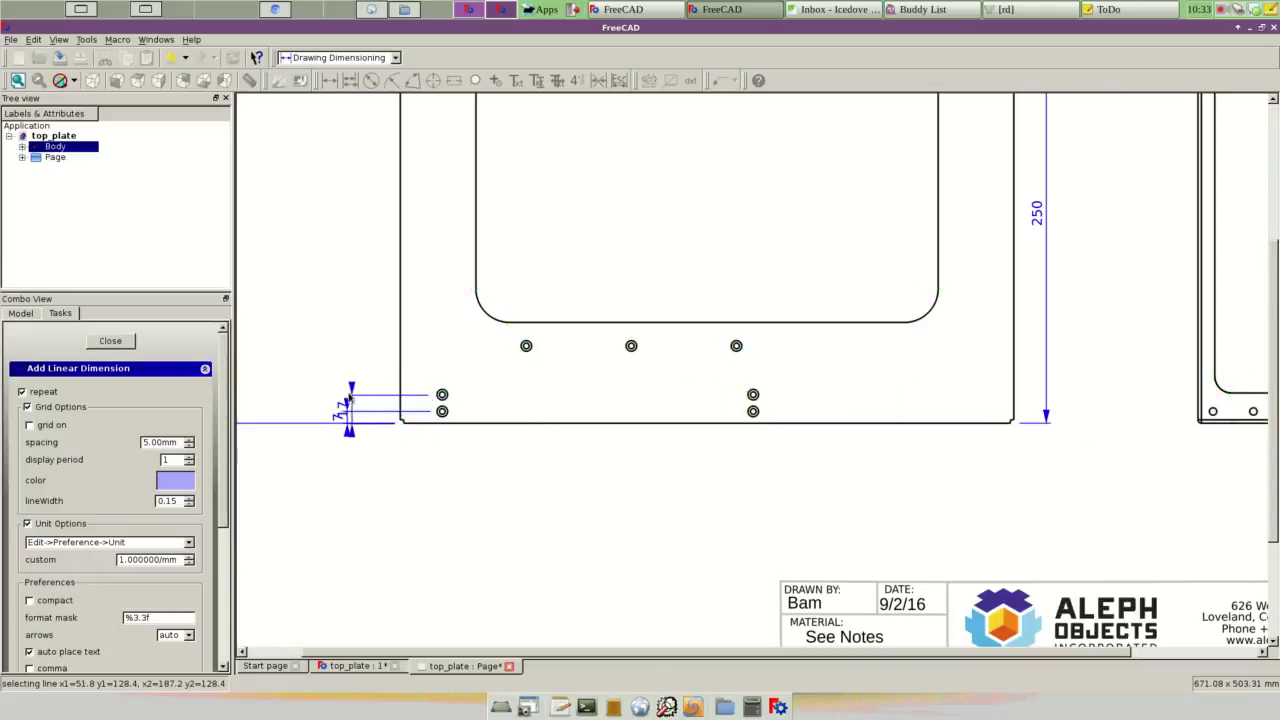
left_click(313, 410)
left_click(488, 422)
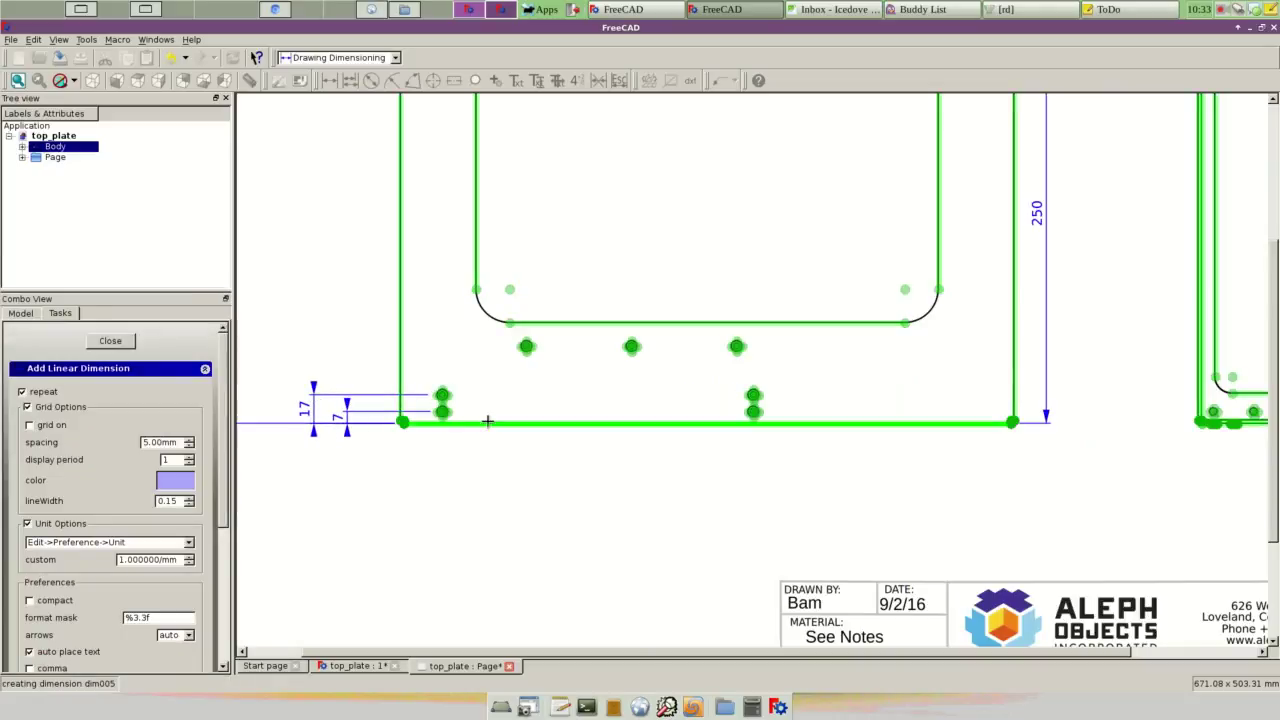
left_click(517, 346)
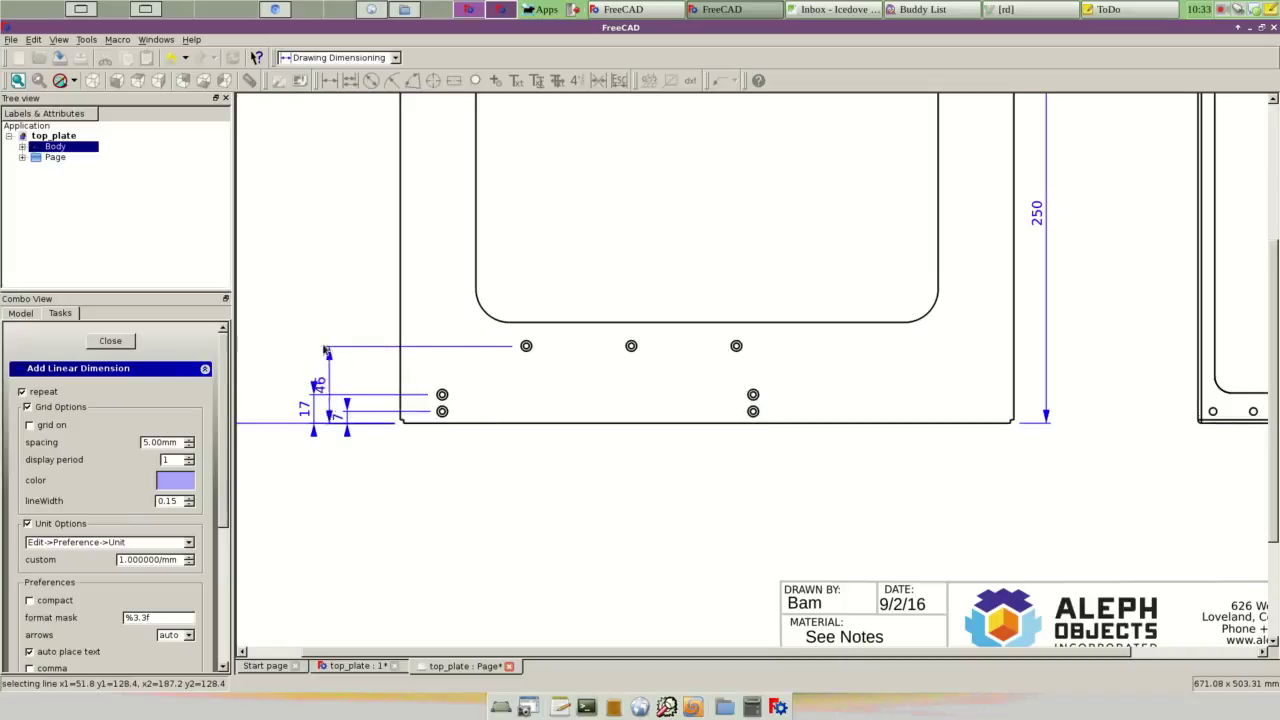
left_click(287, 372)
left_click(560, 422)
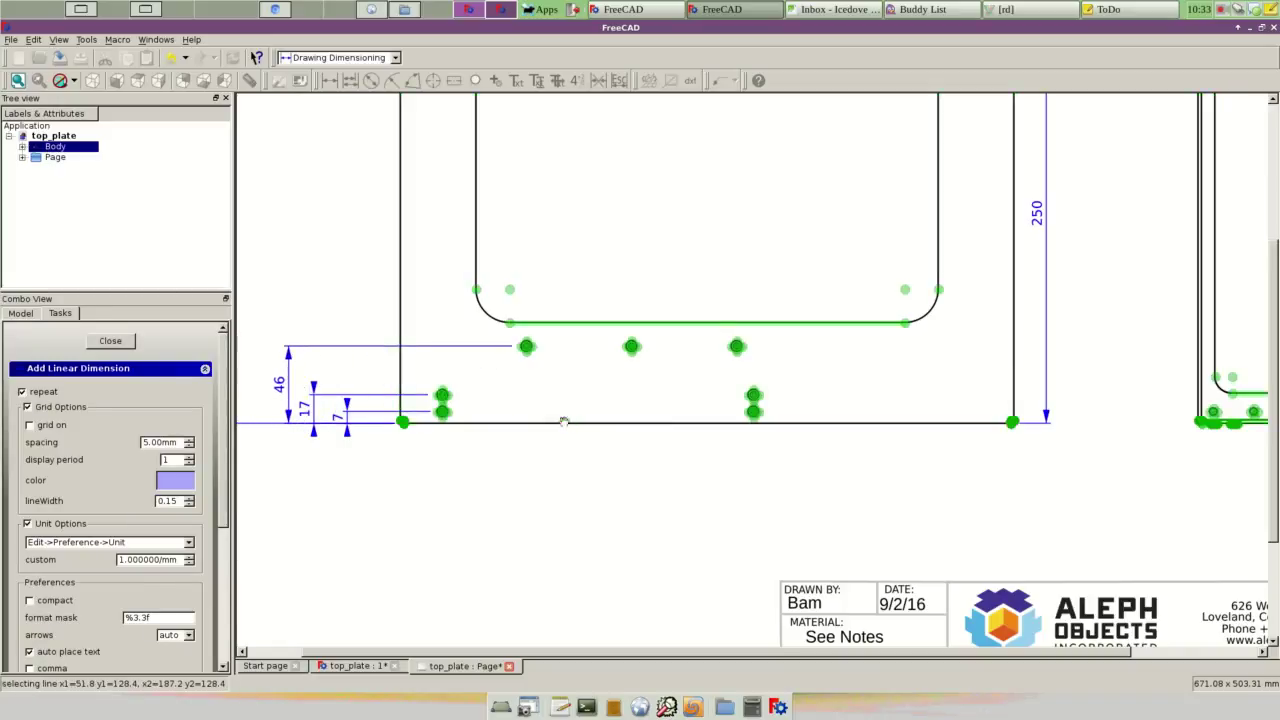
left_click(513, 323)
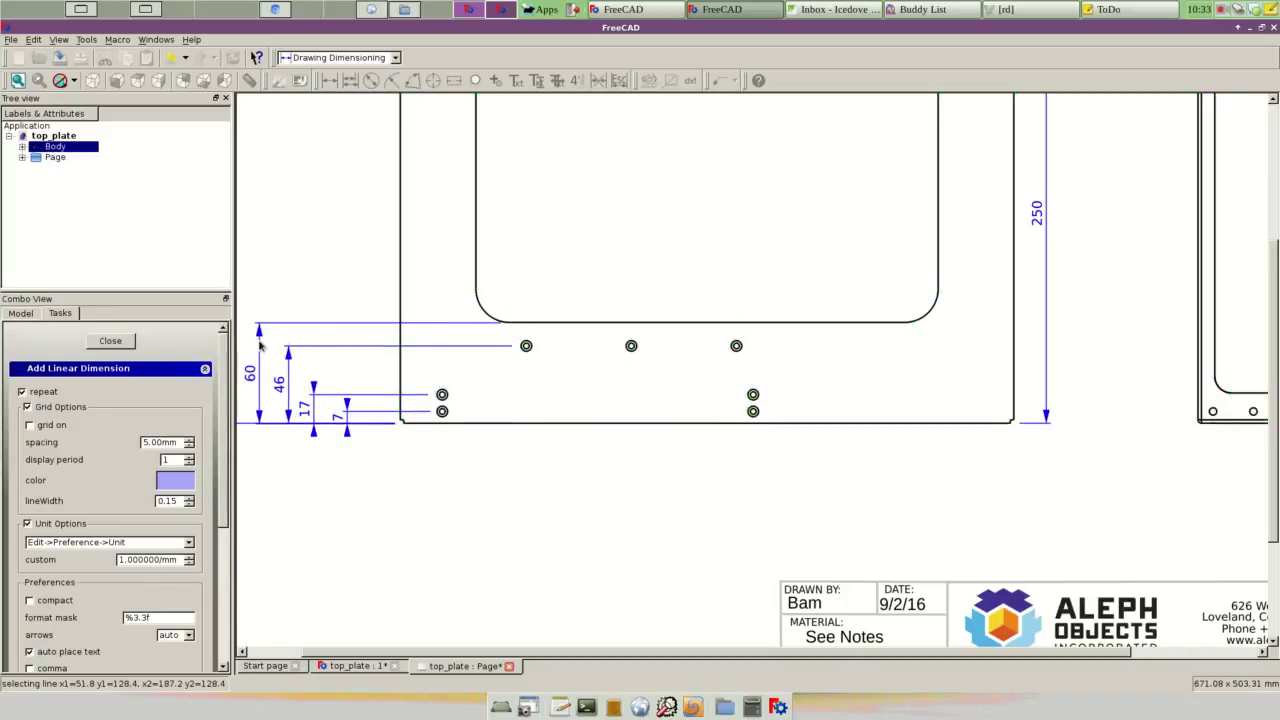
left_click(250, 372)
Step: Start a horizontal dimension from the plate's left edge
scroll(421, 470, "up", 1)
scroll(421, 470, "down", 2)
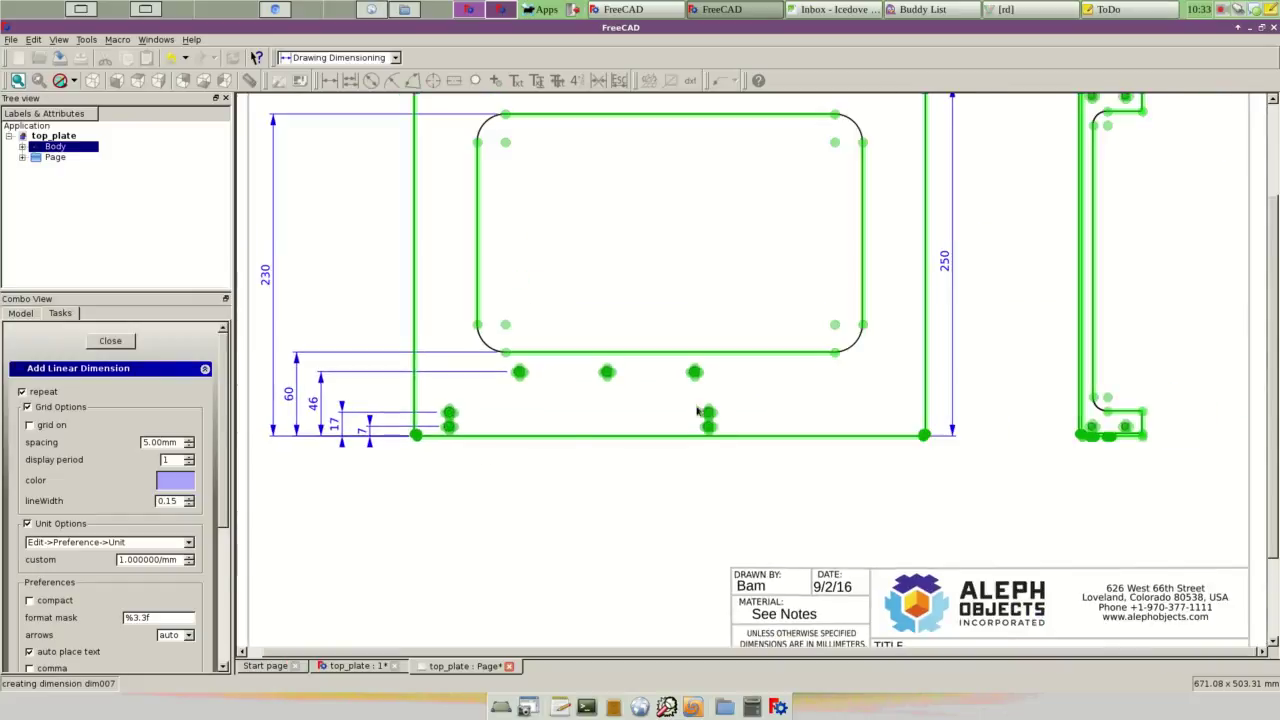
scroll(712, 407, "down", 2)
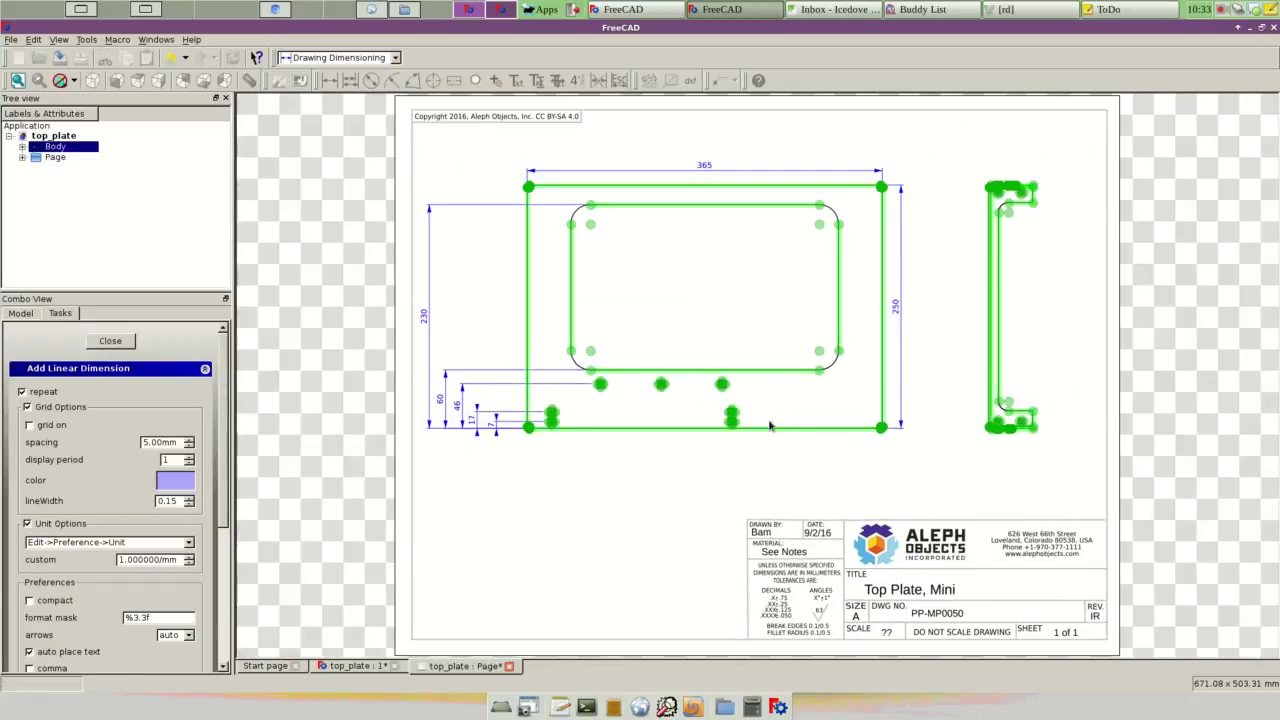
left_click(532, 418)
left_click(545, 187)
Step: Place the 25 and 45 horizontal dimensions from the left edge below the plate
scroll(565, 477, "down", 2)
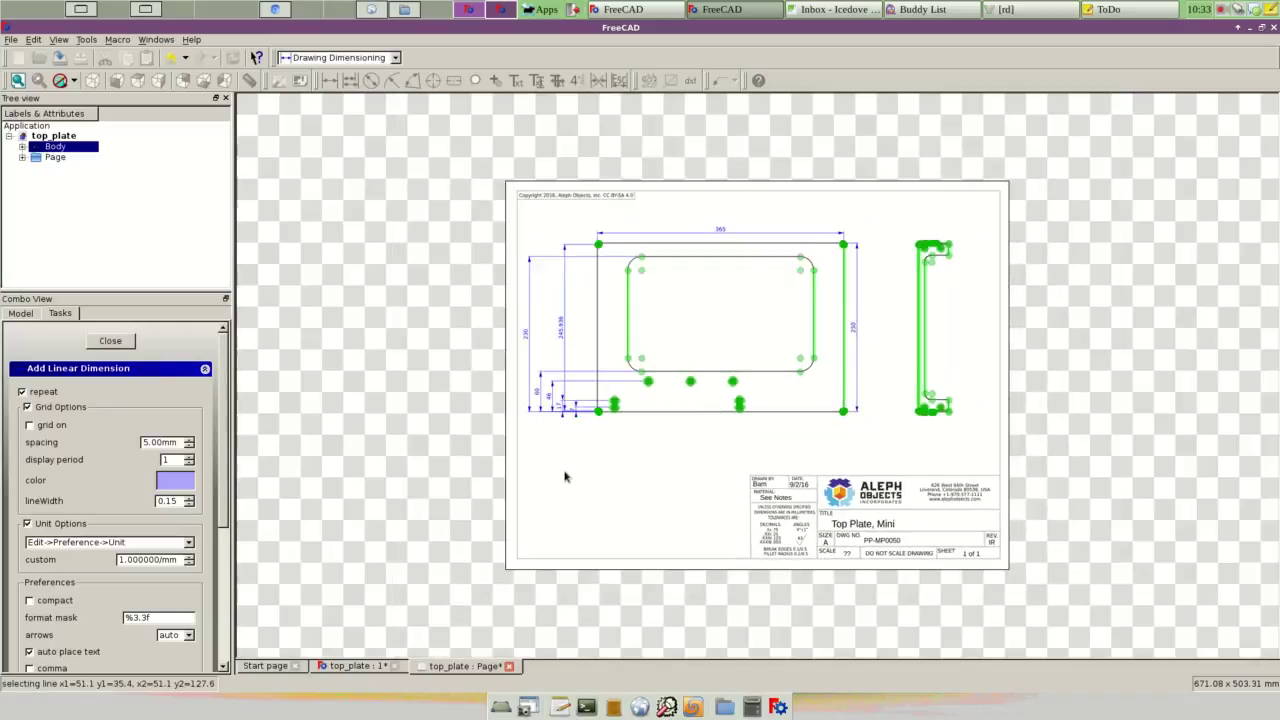
scroll(565, 477, "up", 3)
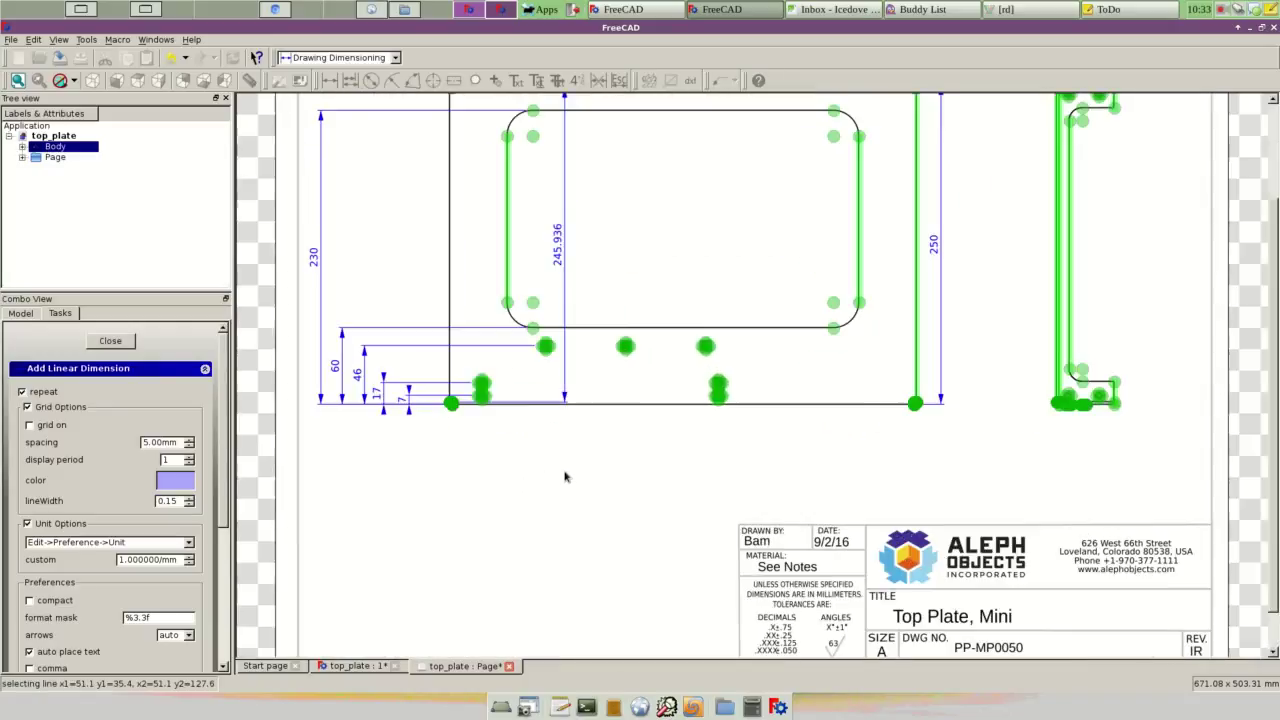
left_click(482, 396)
left_click(475, 445)
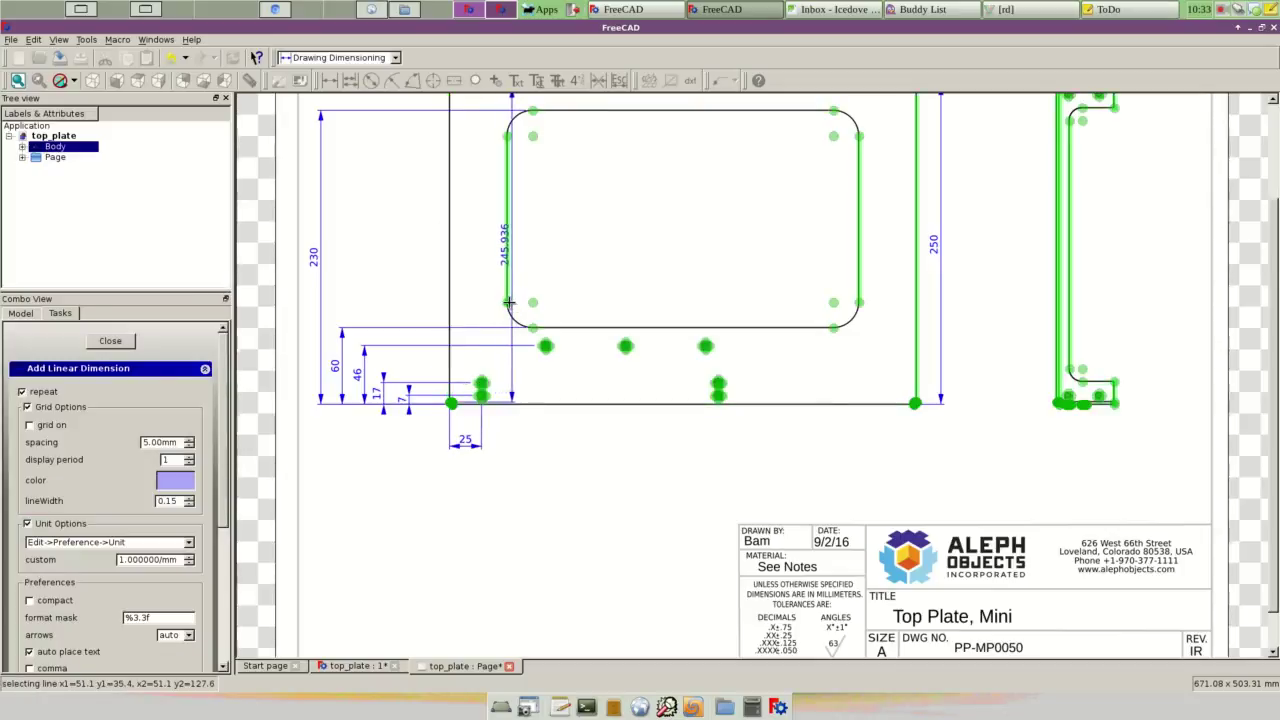
left_click(479, 460)
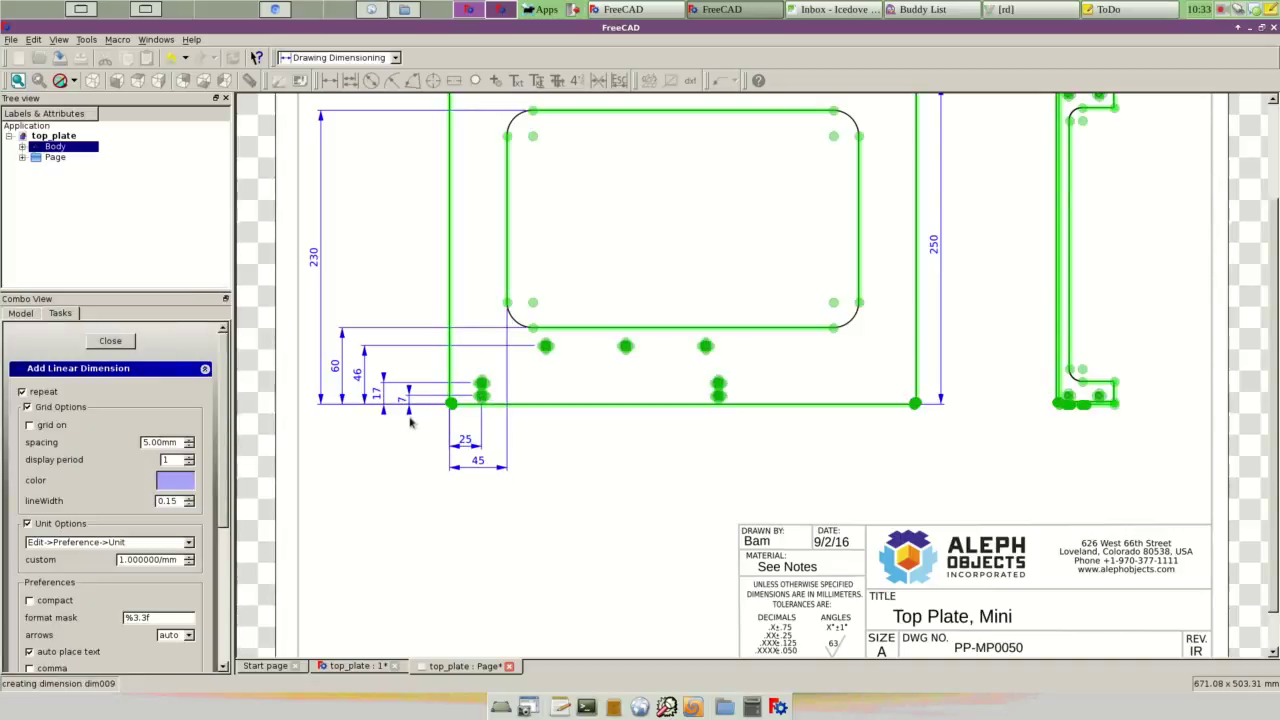
Step: Add 75, 137.5, 200 and 210 dimensions from the left edge to the holes
left_click(449, 386)
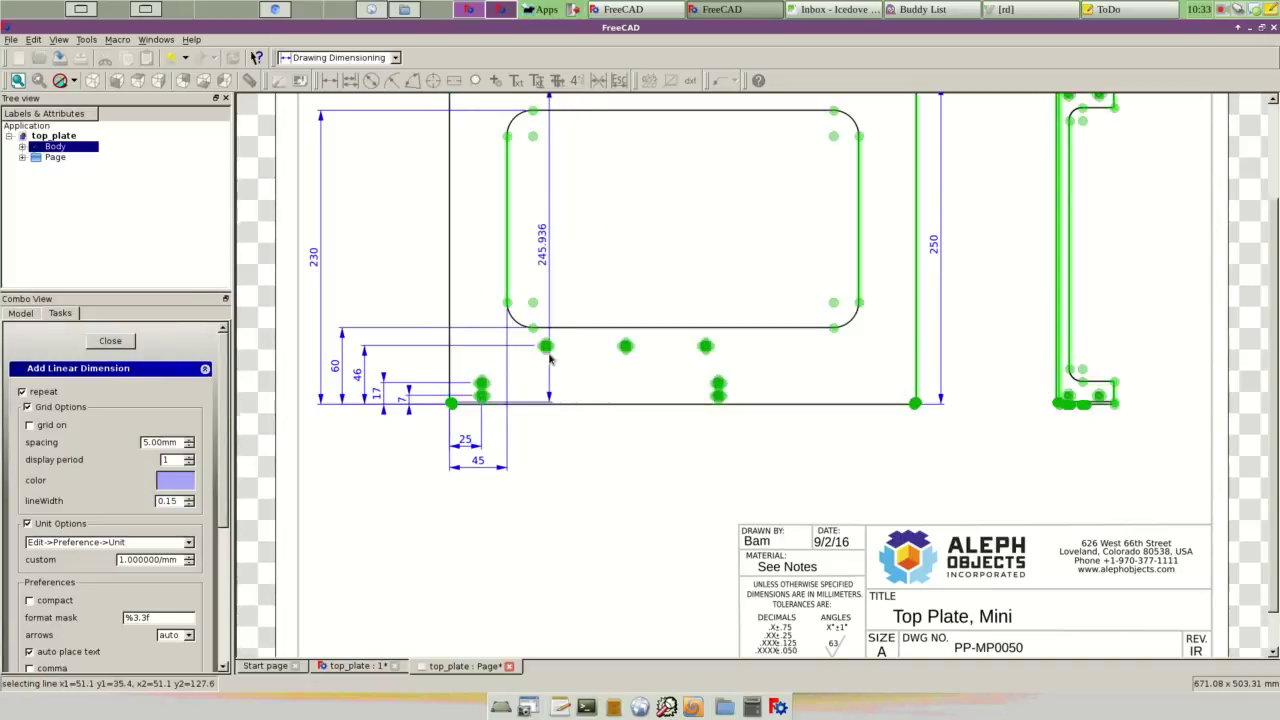
left_click(544, 346)
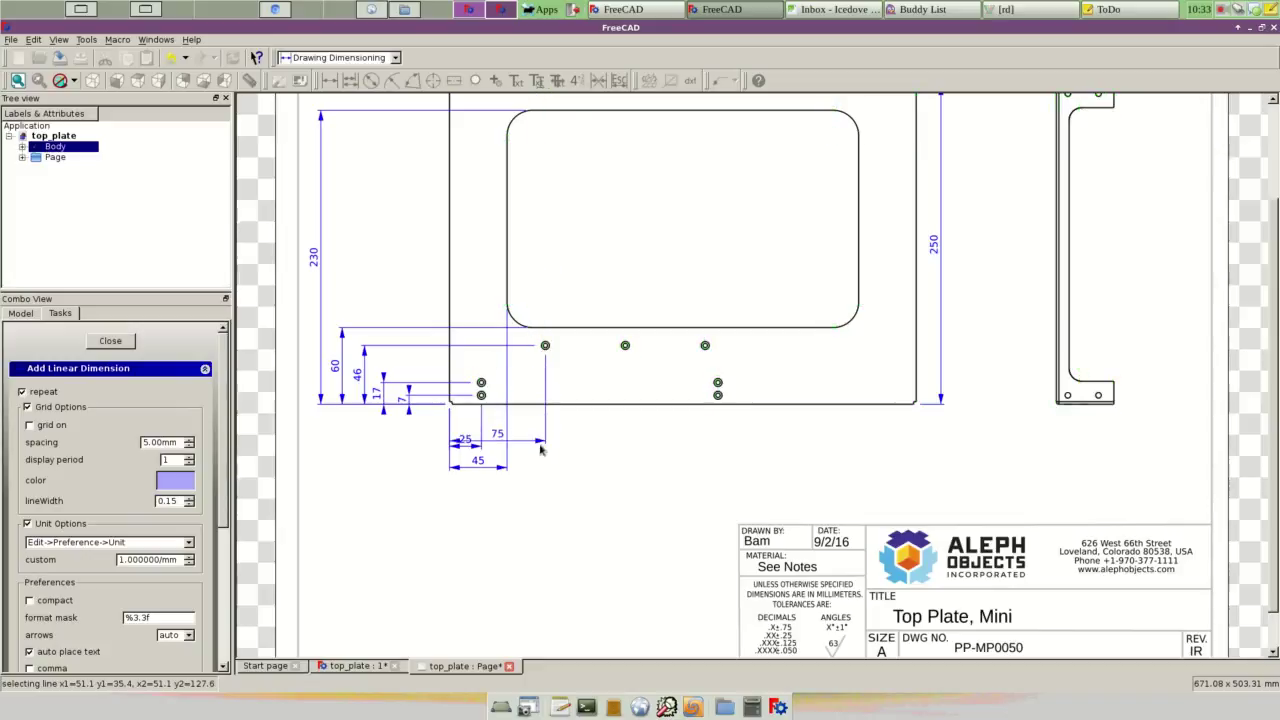
left_click(538, 486)
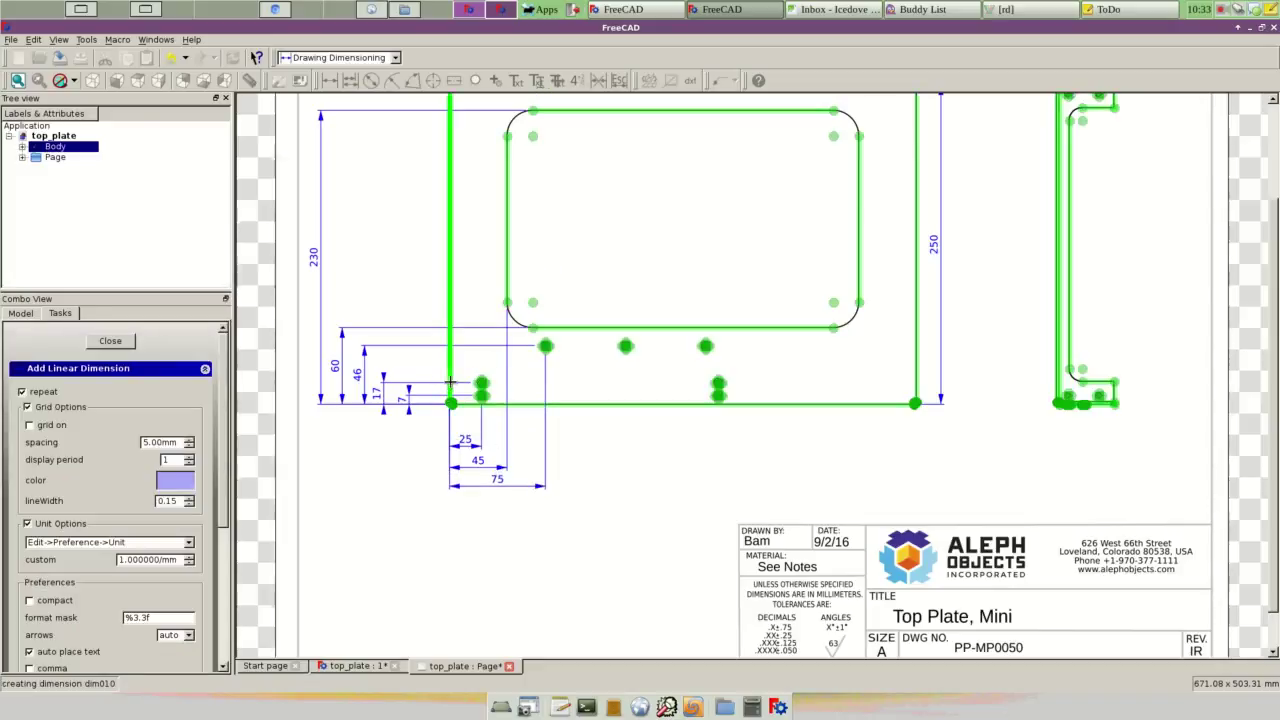
left_click(625, 346)
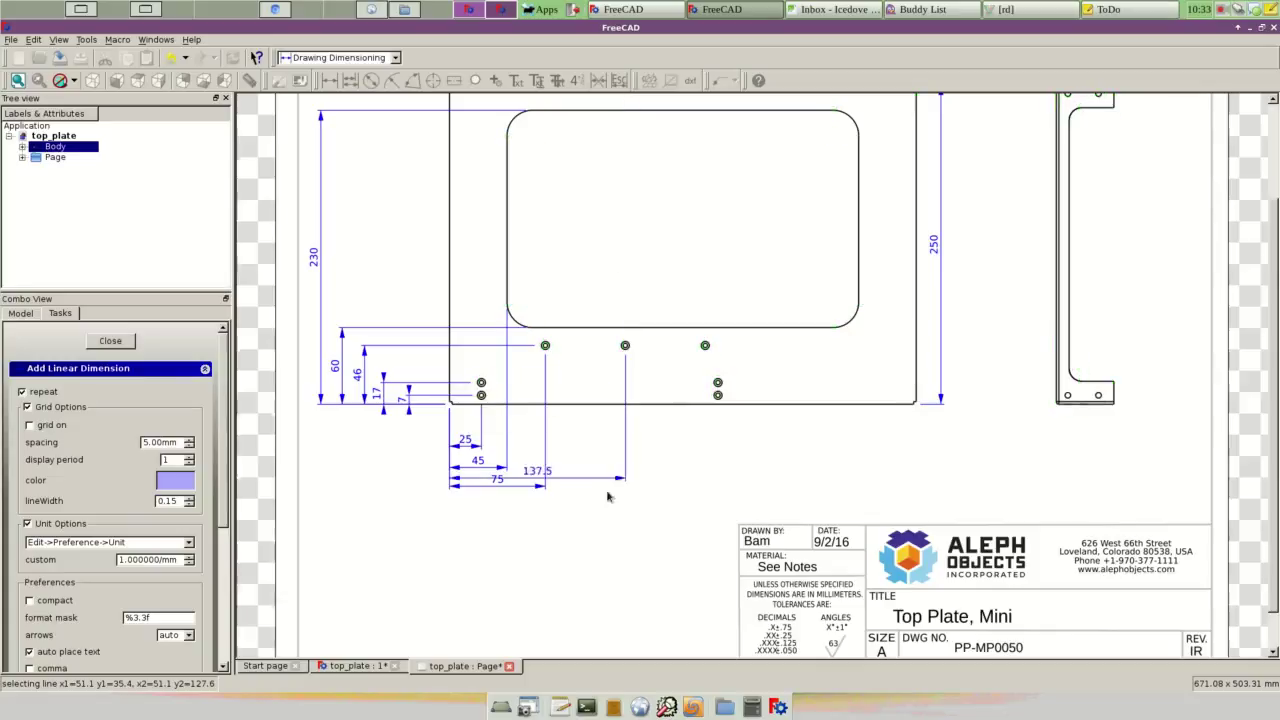
left_click(601, 508)
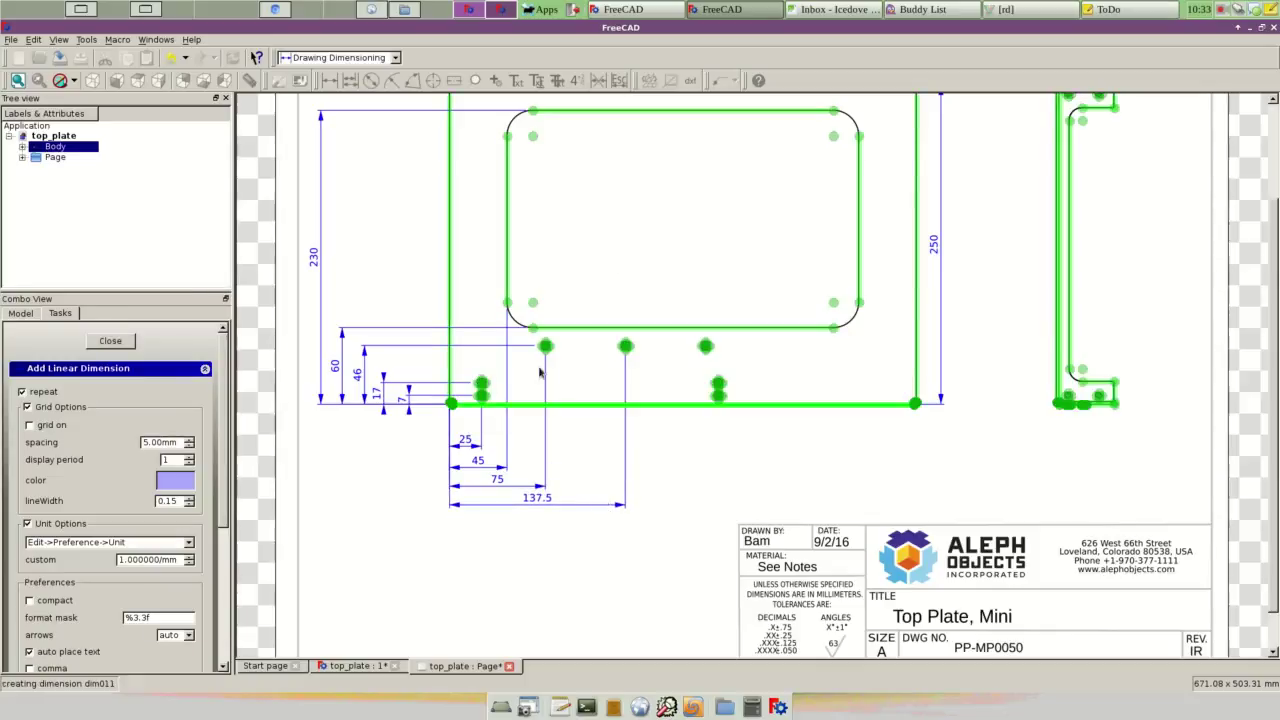
left_click(447, 334)
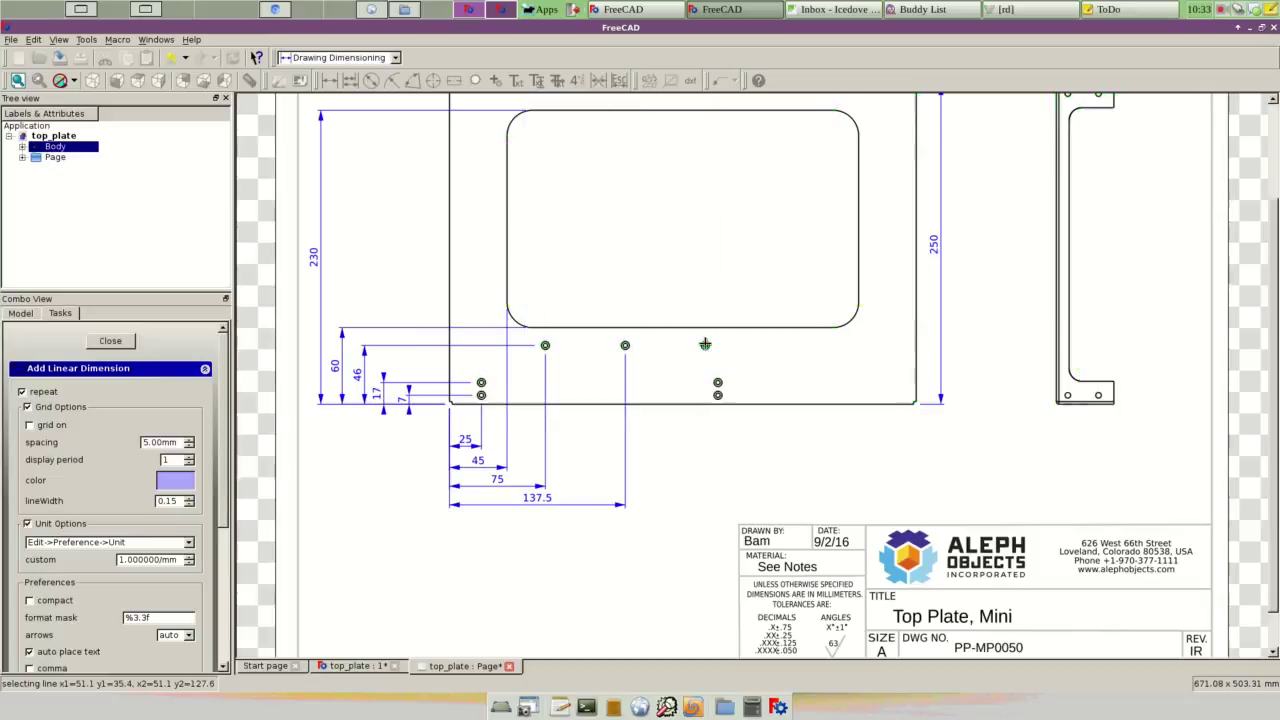
left_click(705, 344)
left_click(679, 524)
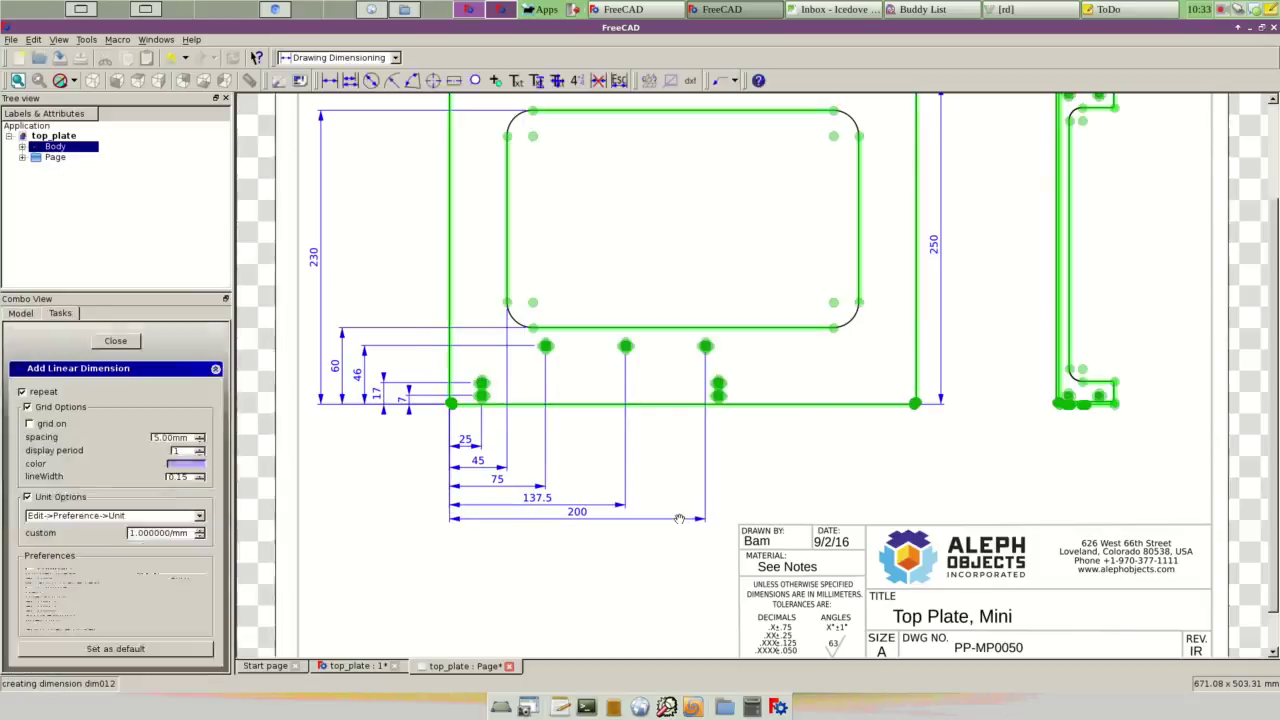
left_click(717, 395)
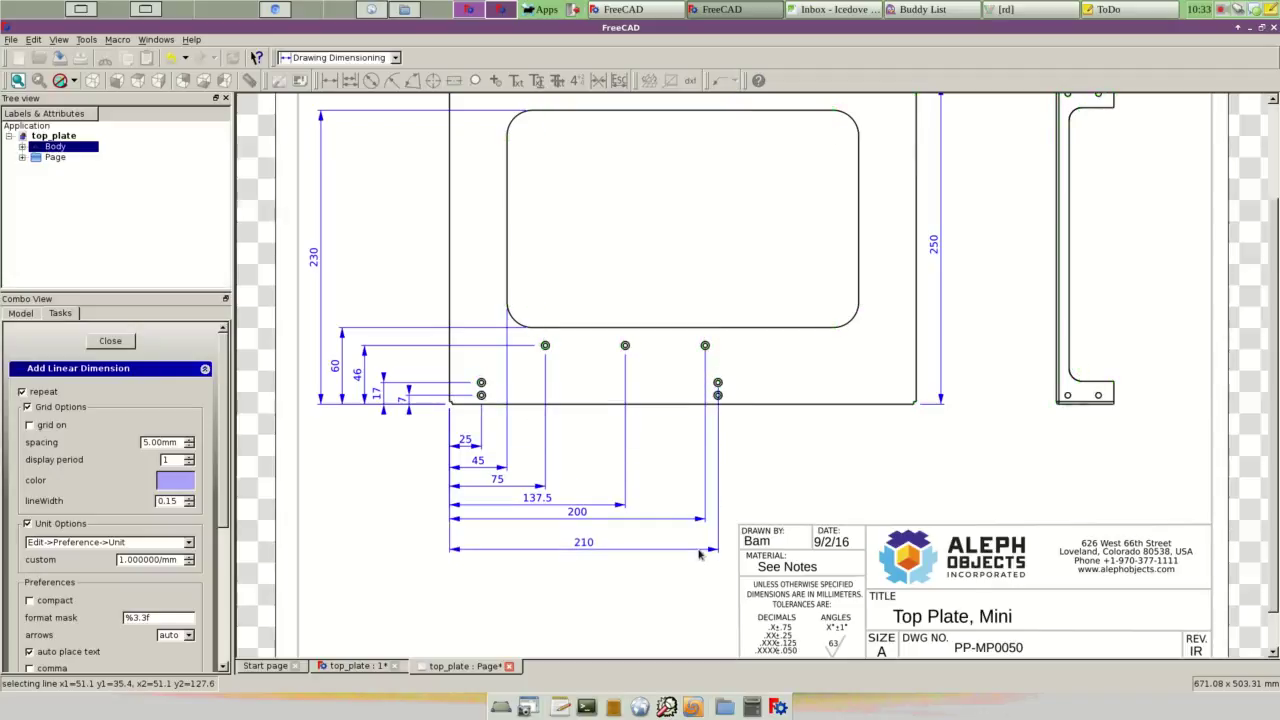
left_click(700, 543)
scroll(1018, 432, "down", 2)
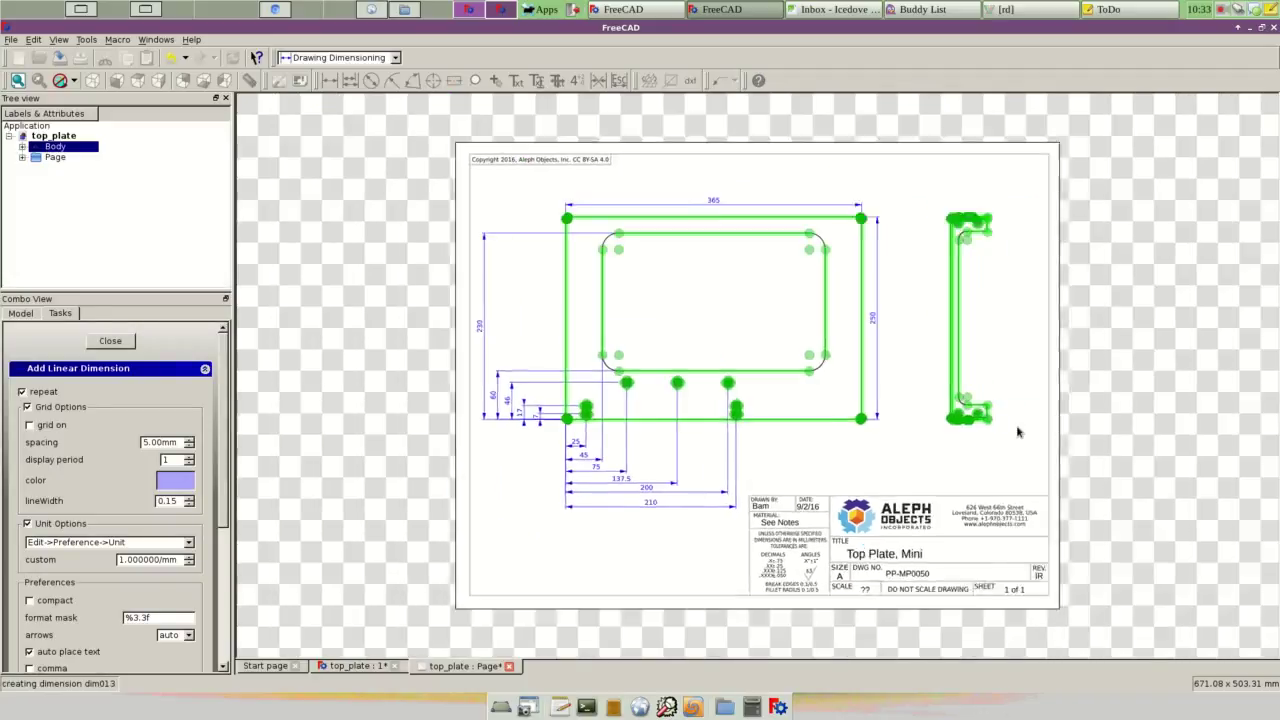
scroll(1018, 432, "down", 1)
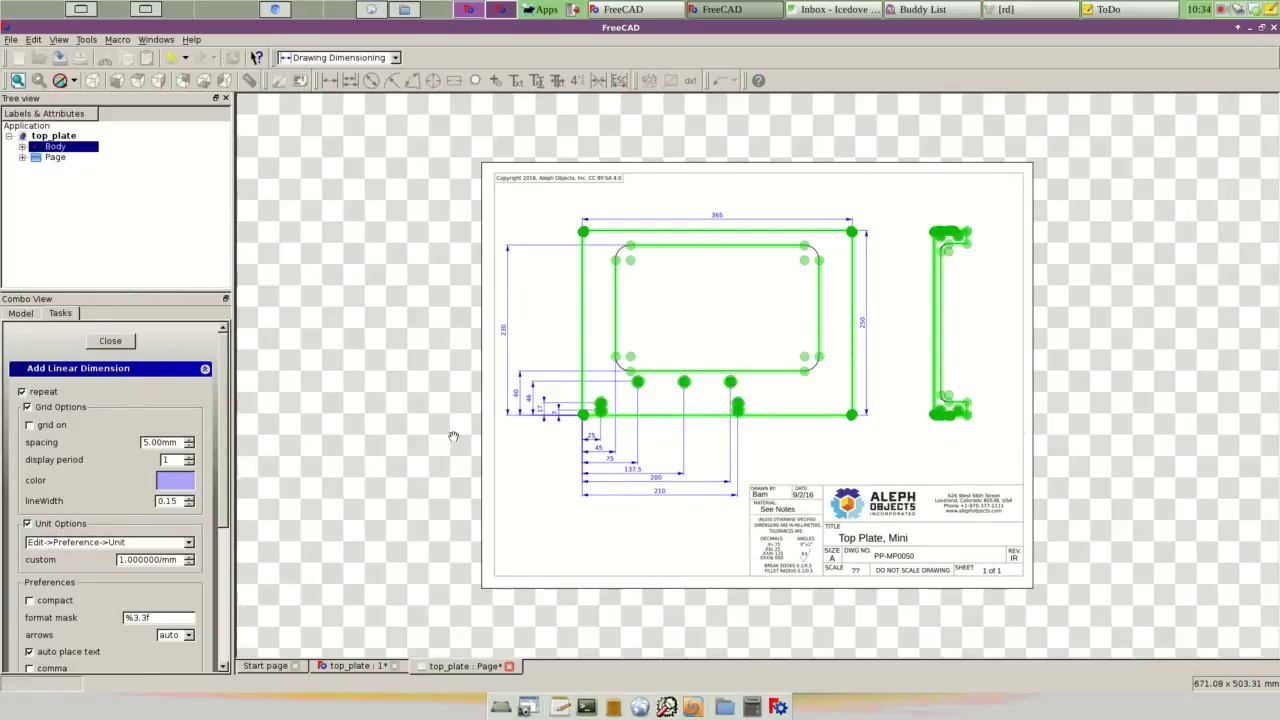
Step: Delete the 137.5, 200 and 210 dimensions, keeping 25, 45 and 75
left_click(118, 343)
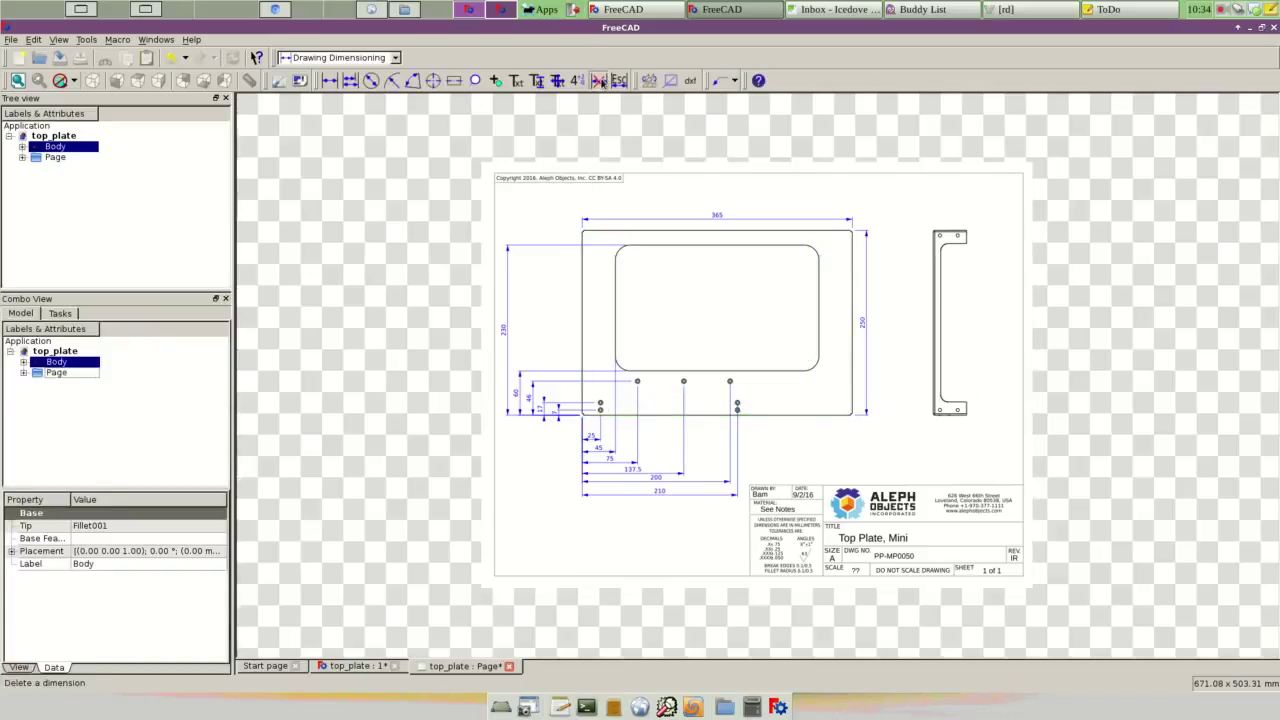
left_click(598, 80)
left_click(659, 493)
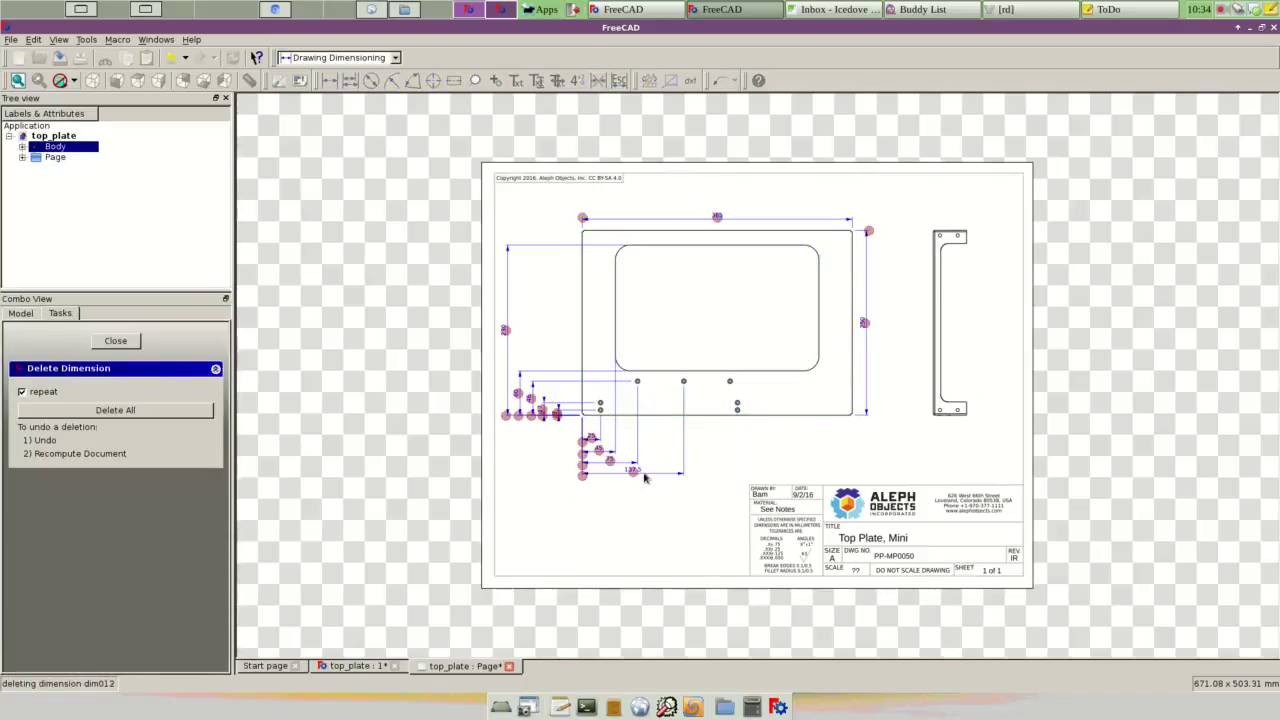
left_click(632, 470)
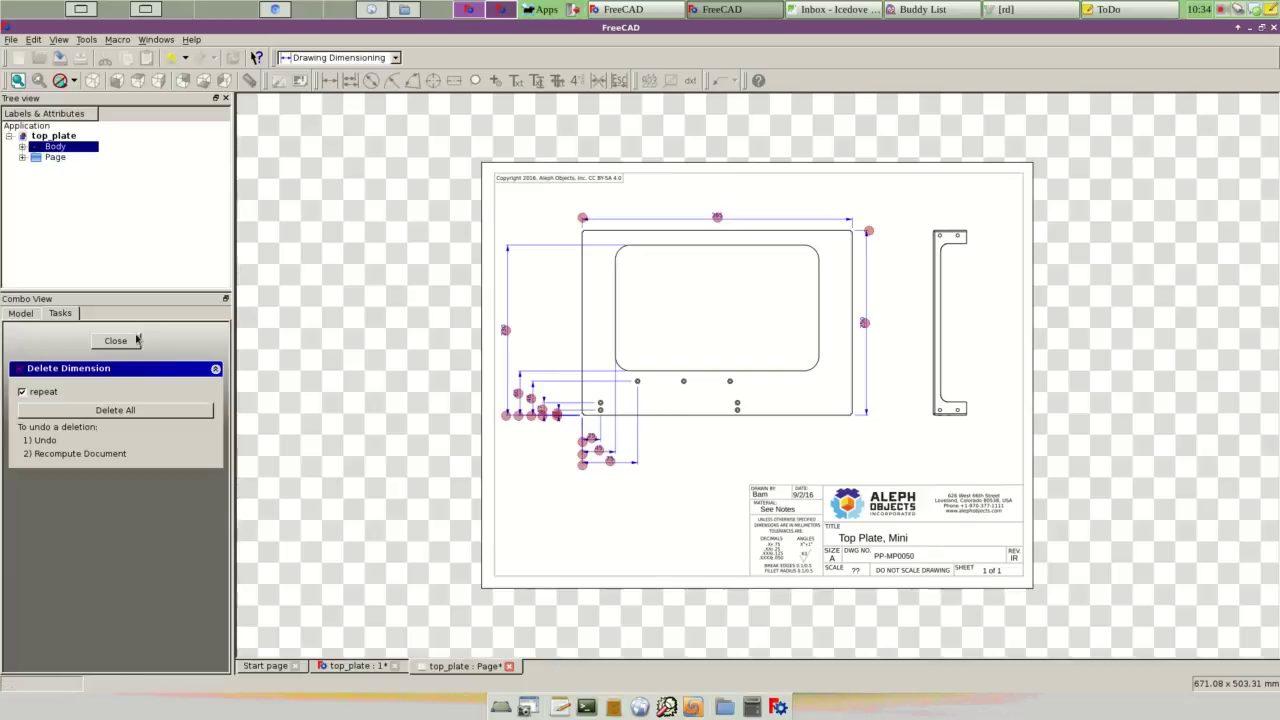
left_click(116, 341)
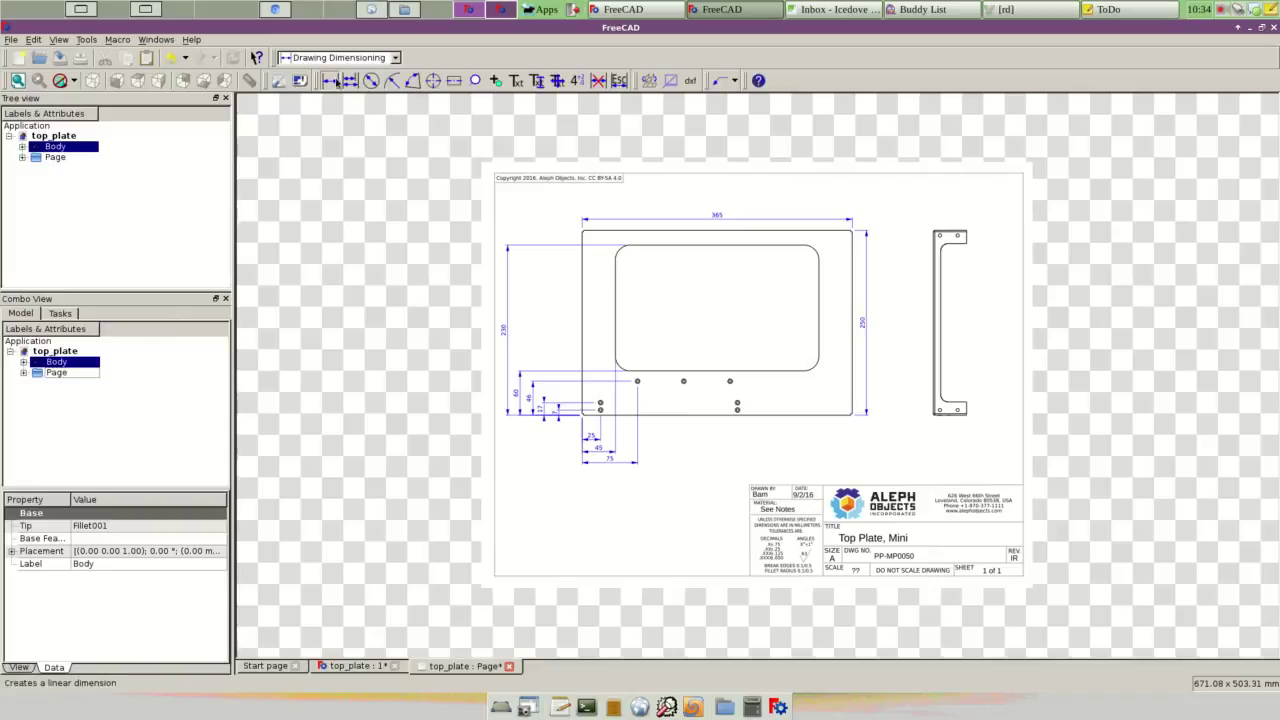
Step: Dimension two 62.5 spacings between the three upper holes
left_click(339, 80)
scroll(770, 385, "up", 1)
scroll(770, 385, "up", 3)
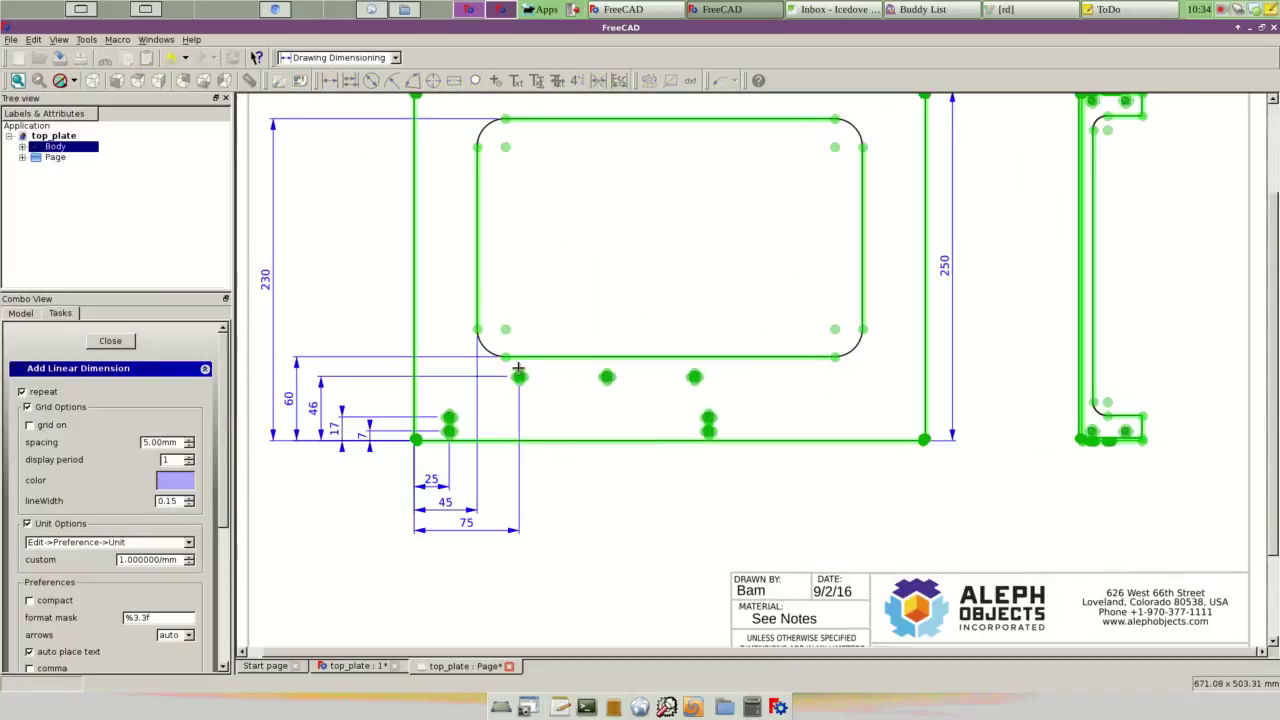
left_click(518, 376)
left_click(606, 376)
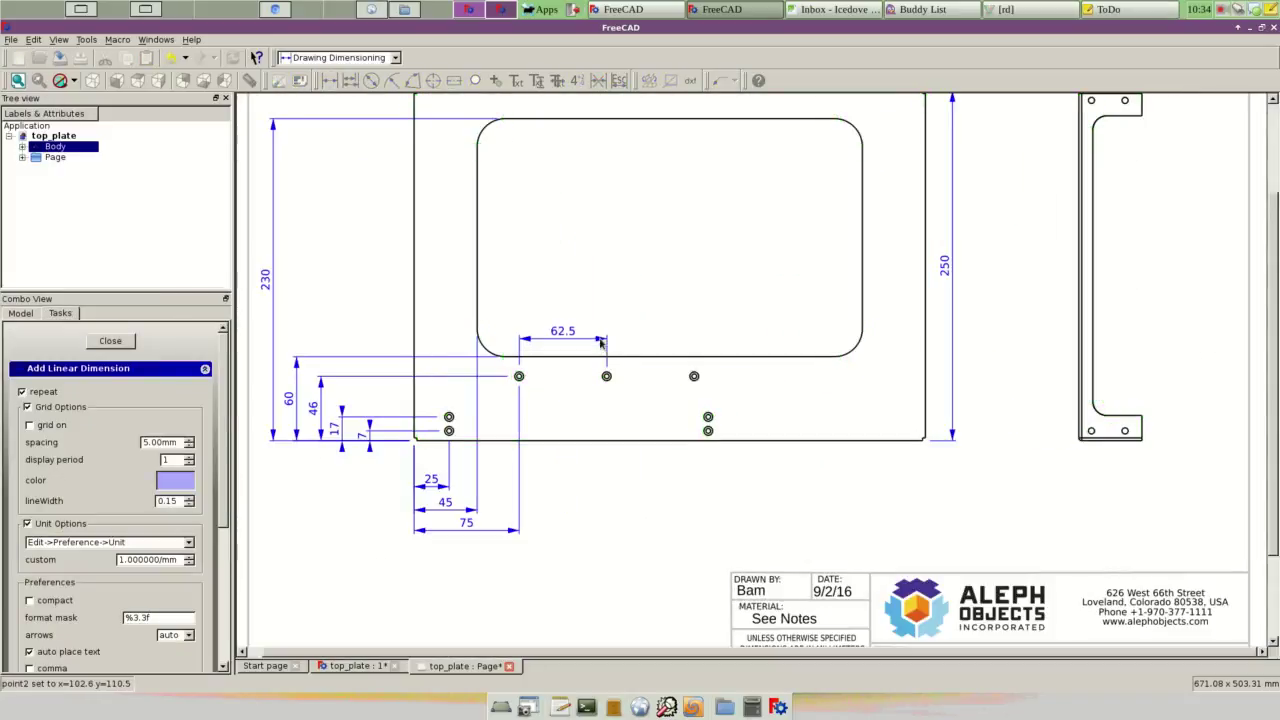
left_click(600, 343)
left_click(608, 375)
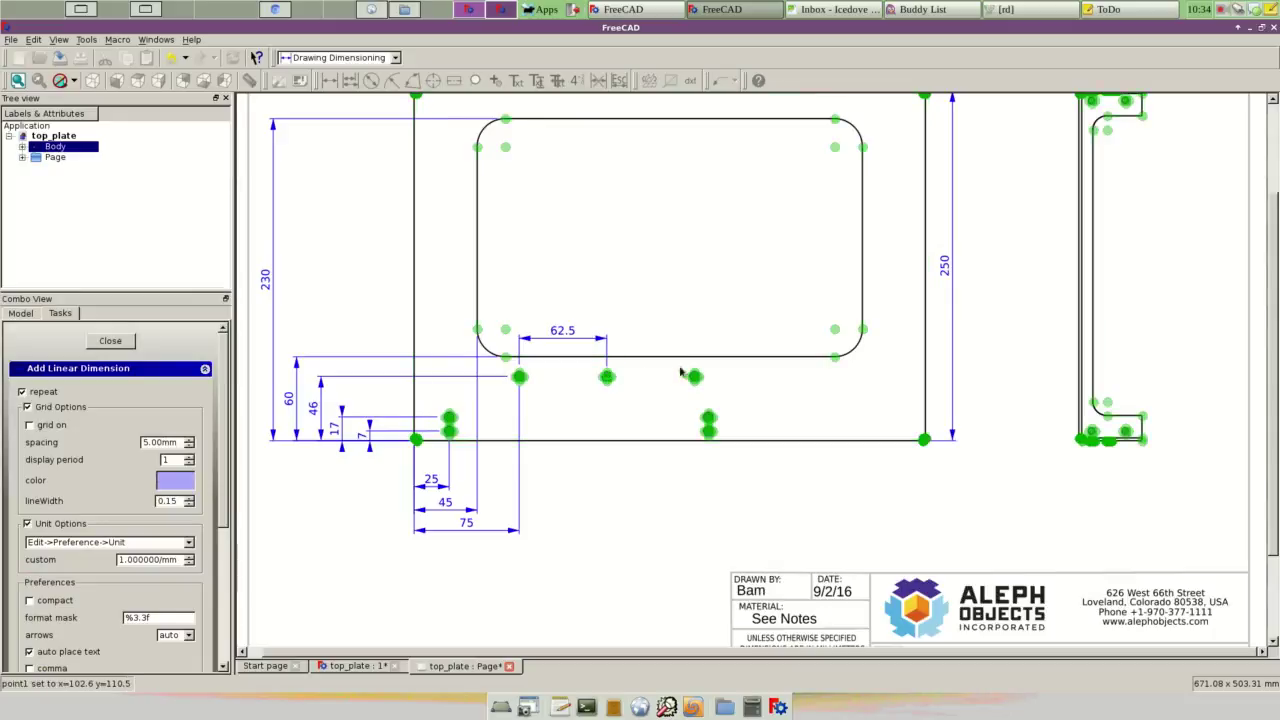
left_click(694, 375)
left_click(656, 344)
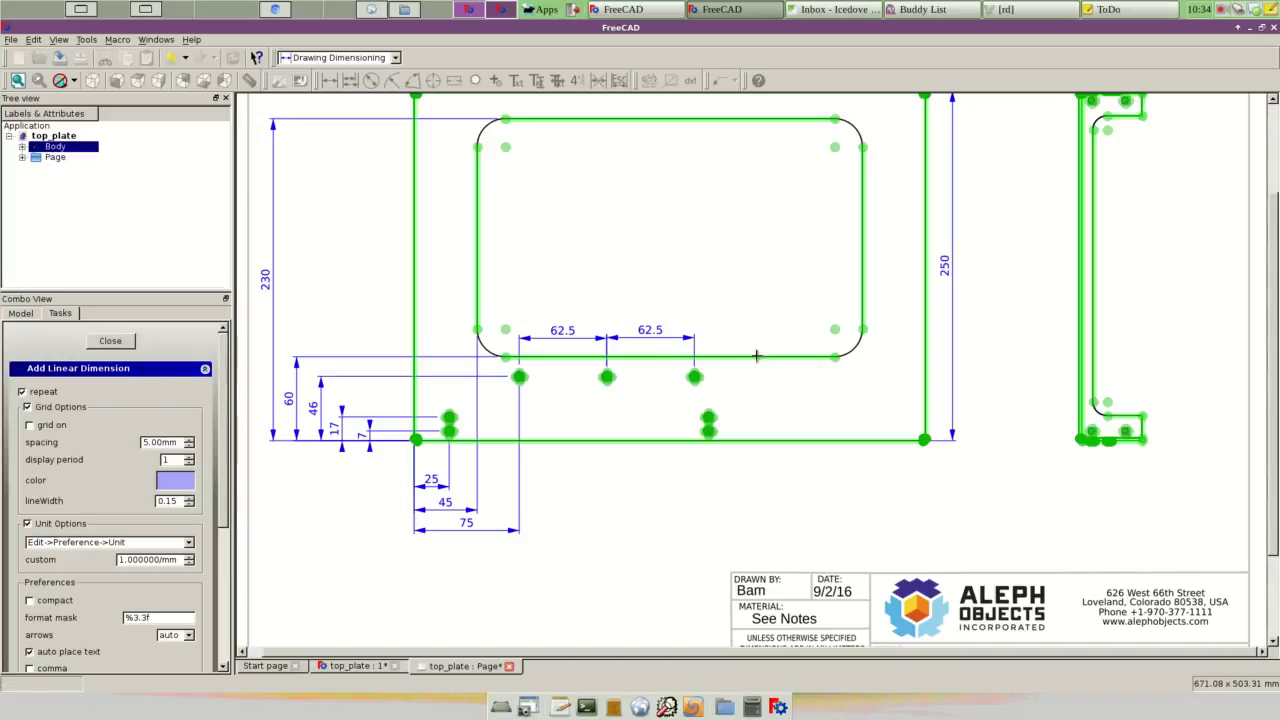
Step: Add 45 and 155 dimensions measured from the plate's right edge below the plate
left_click(919, 427)
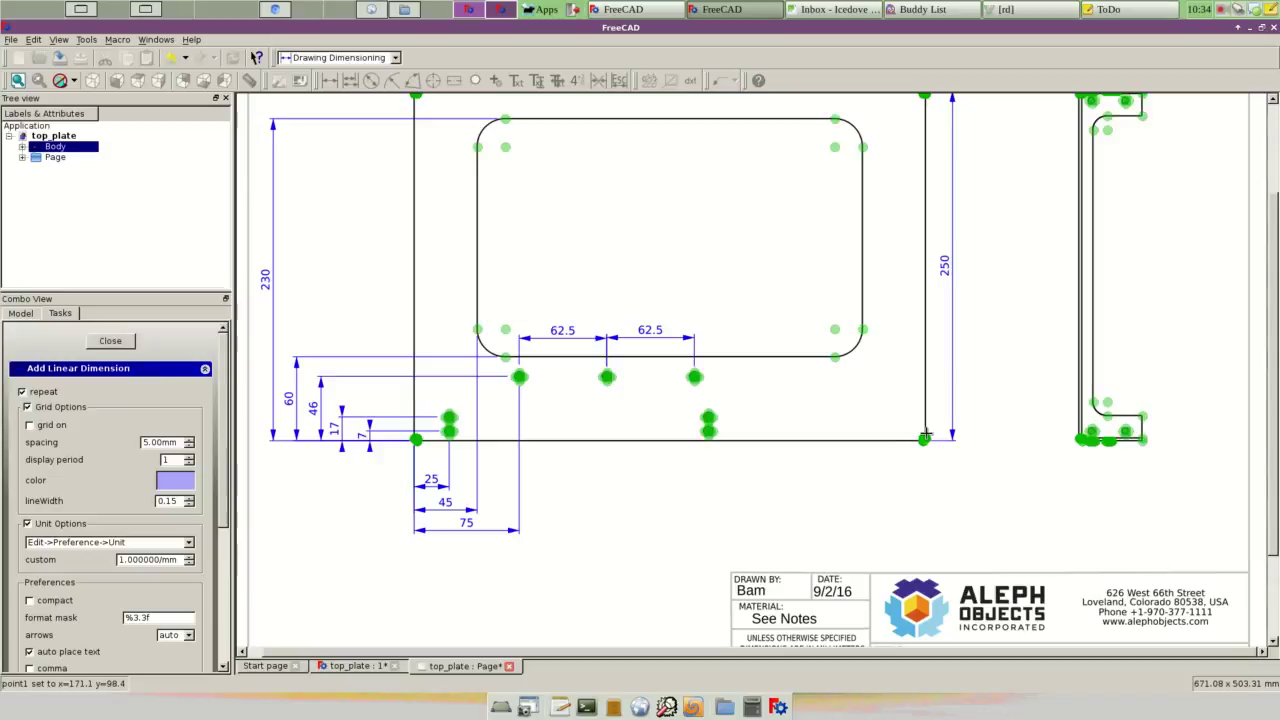
left_click(922, 437)
left_click(895, 484)
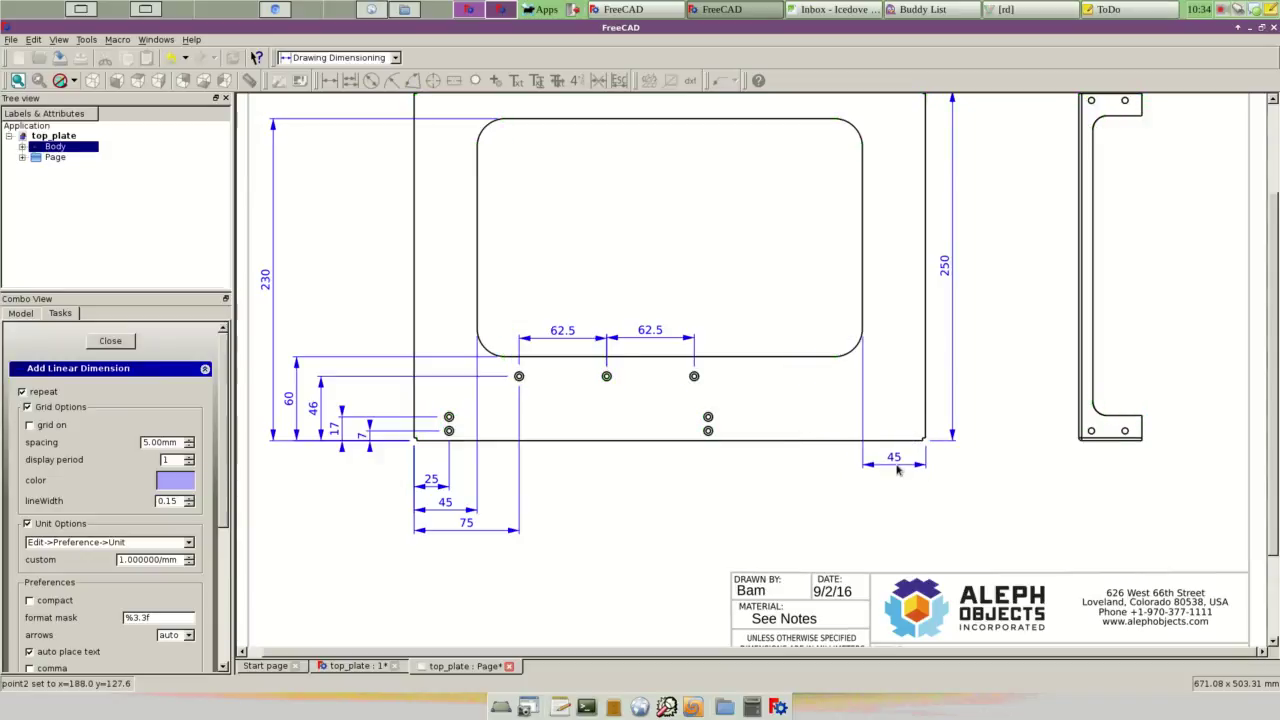
left_click(893, 468)
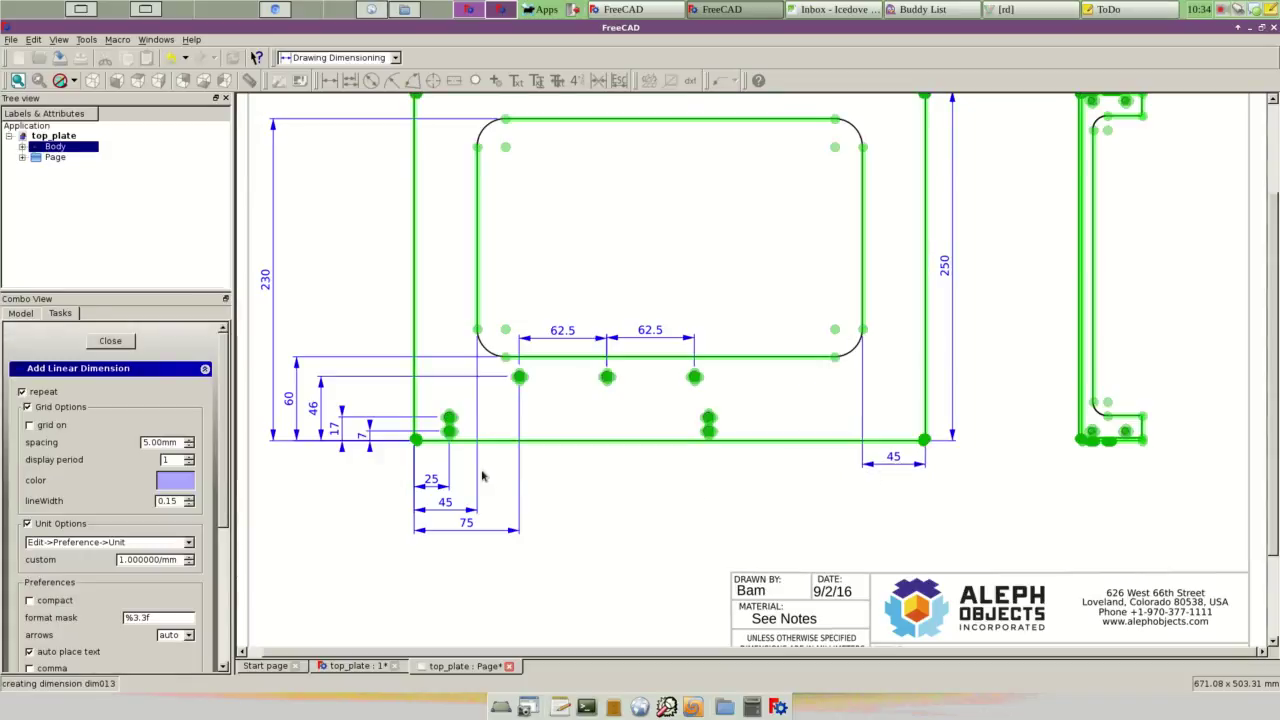
left_click(926, 428)
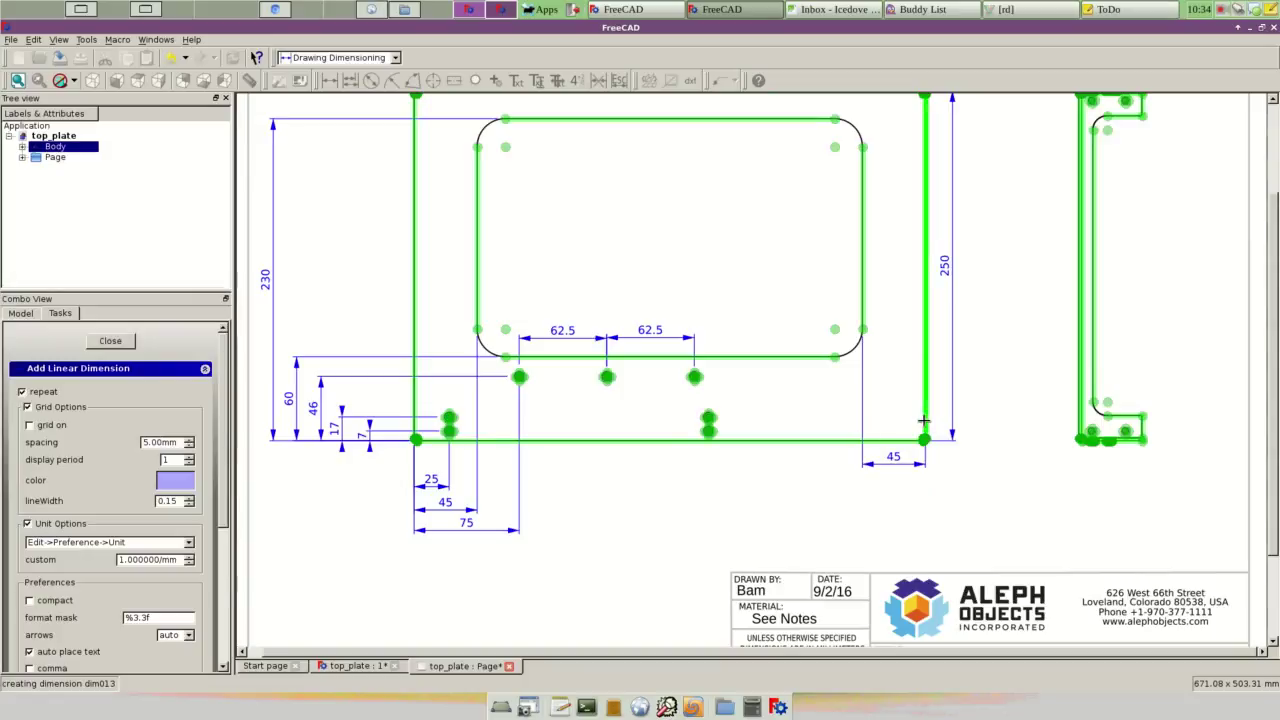
left_click(708, 432)
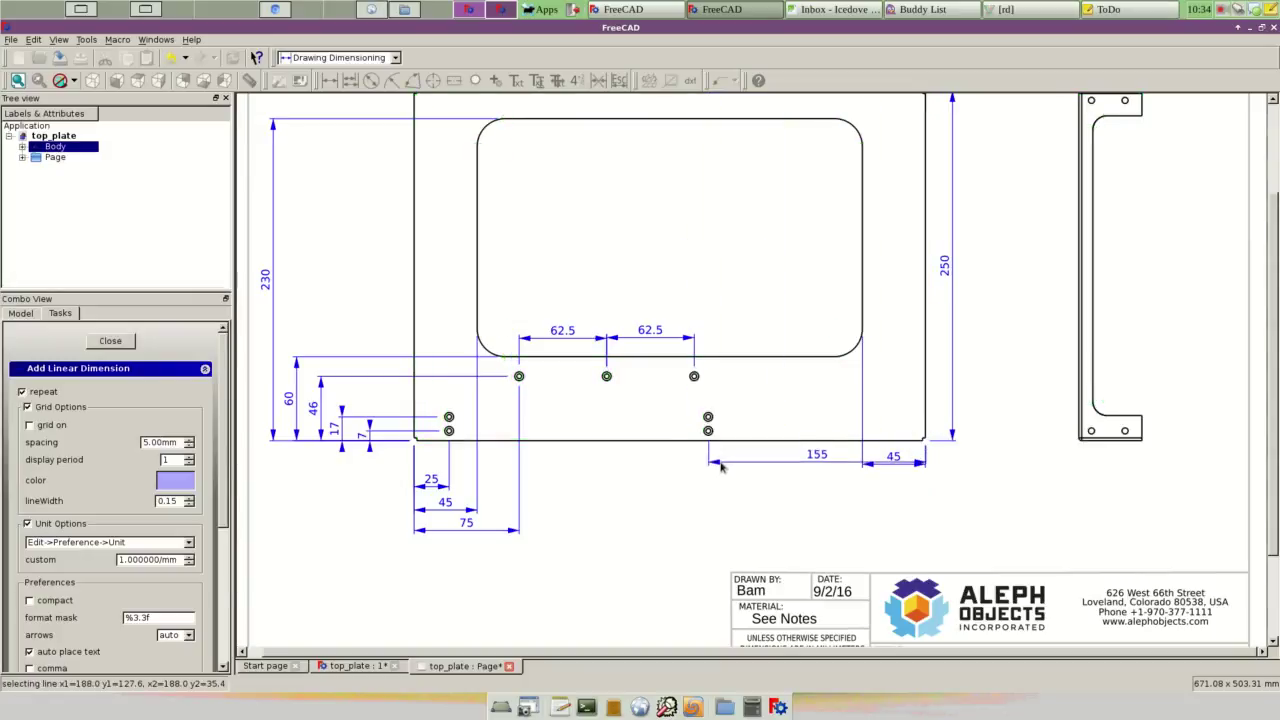
left_click(700, 484)
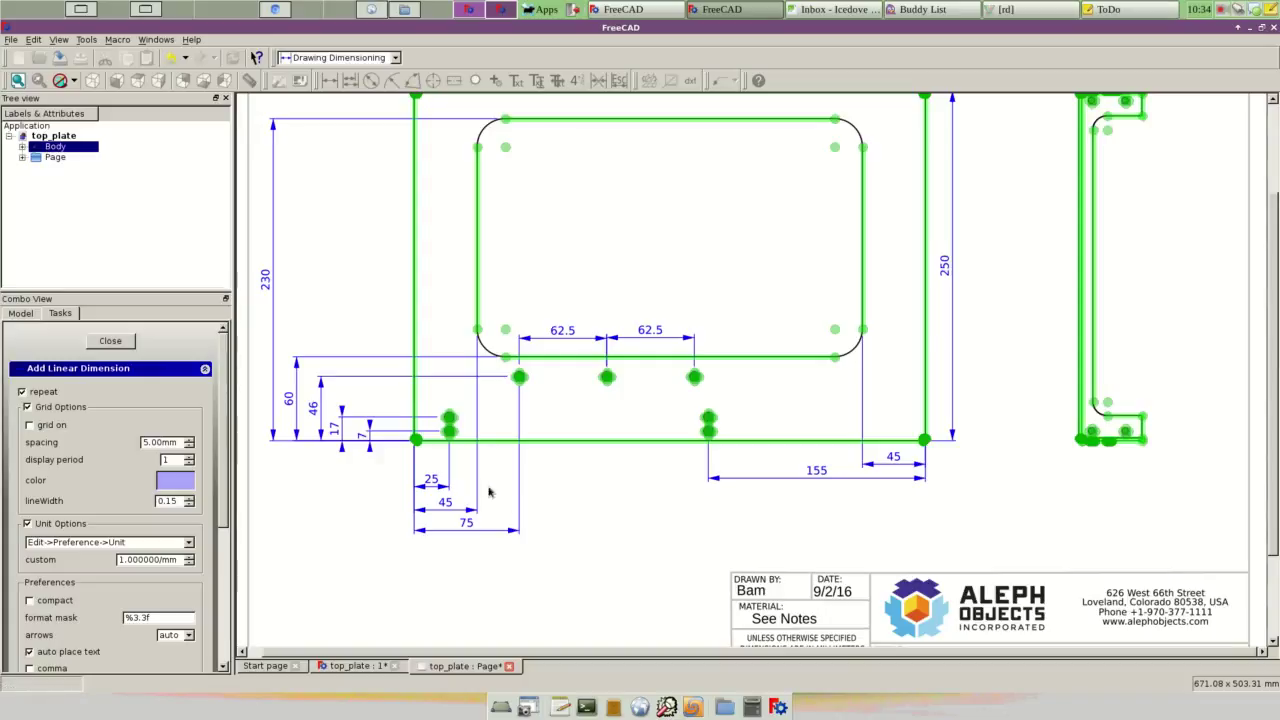
left_click(110, 341)
scroll(827, 358, "down", 3)
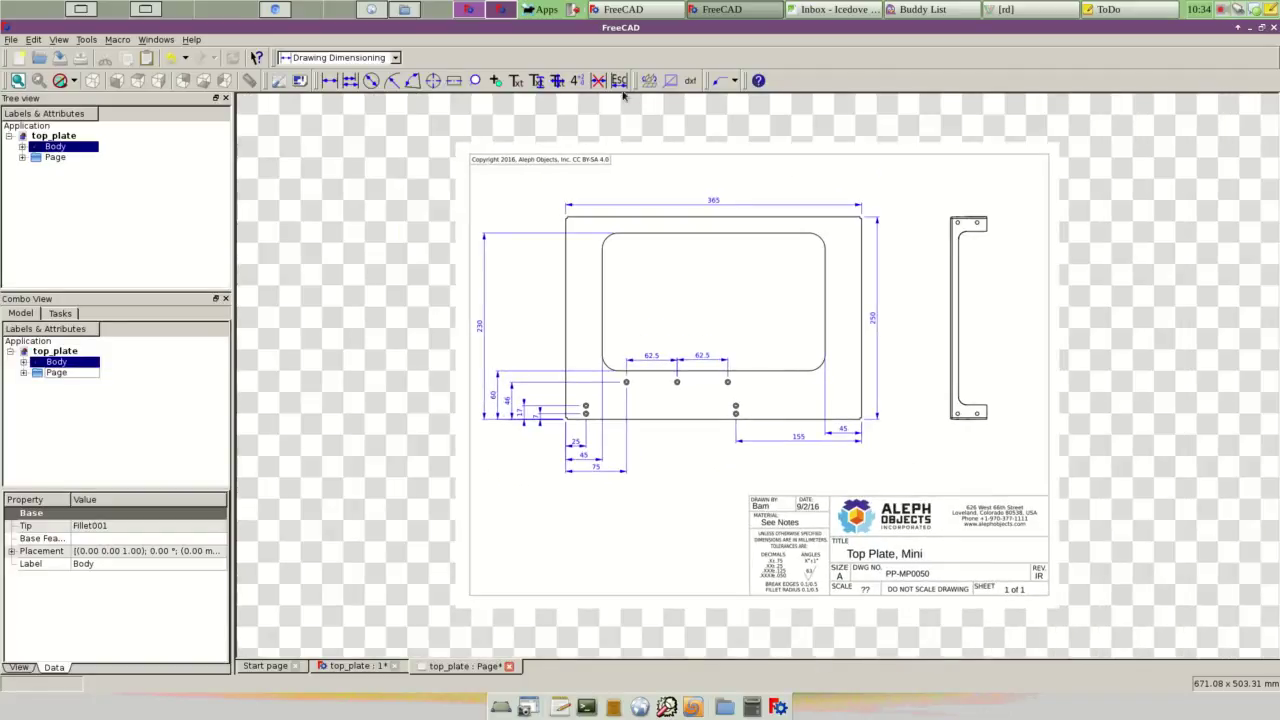
Step: Relabel the 365 and 250 dimensions with decimals so they read 365.00 and 250.00
left_click(536, 81)
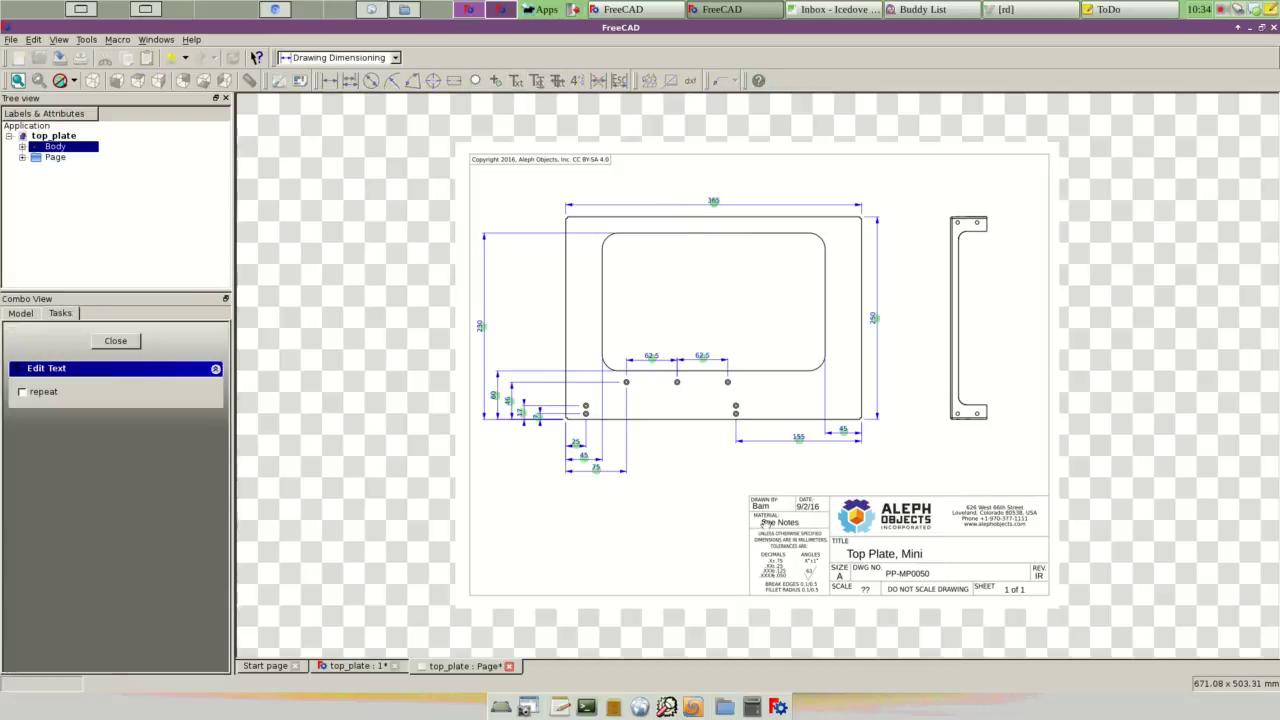
left_click(713, 201)
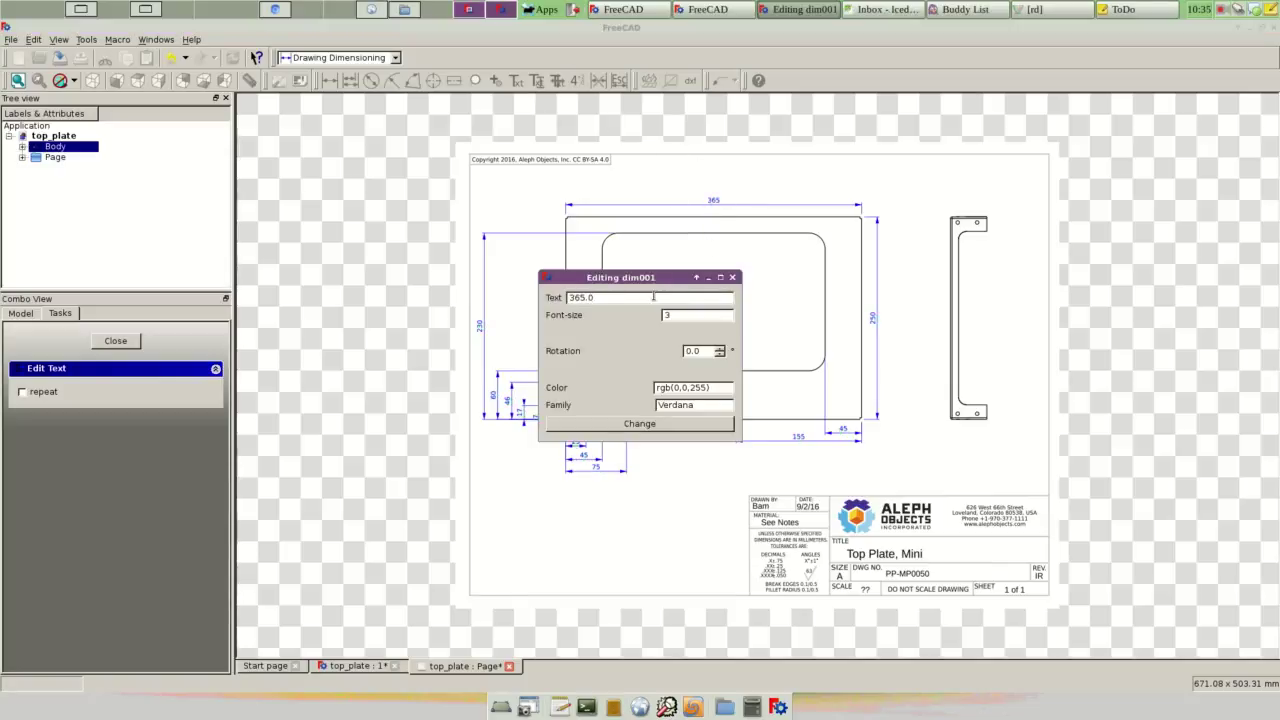
left_click(699, 426)
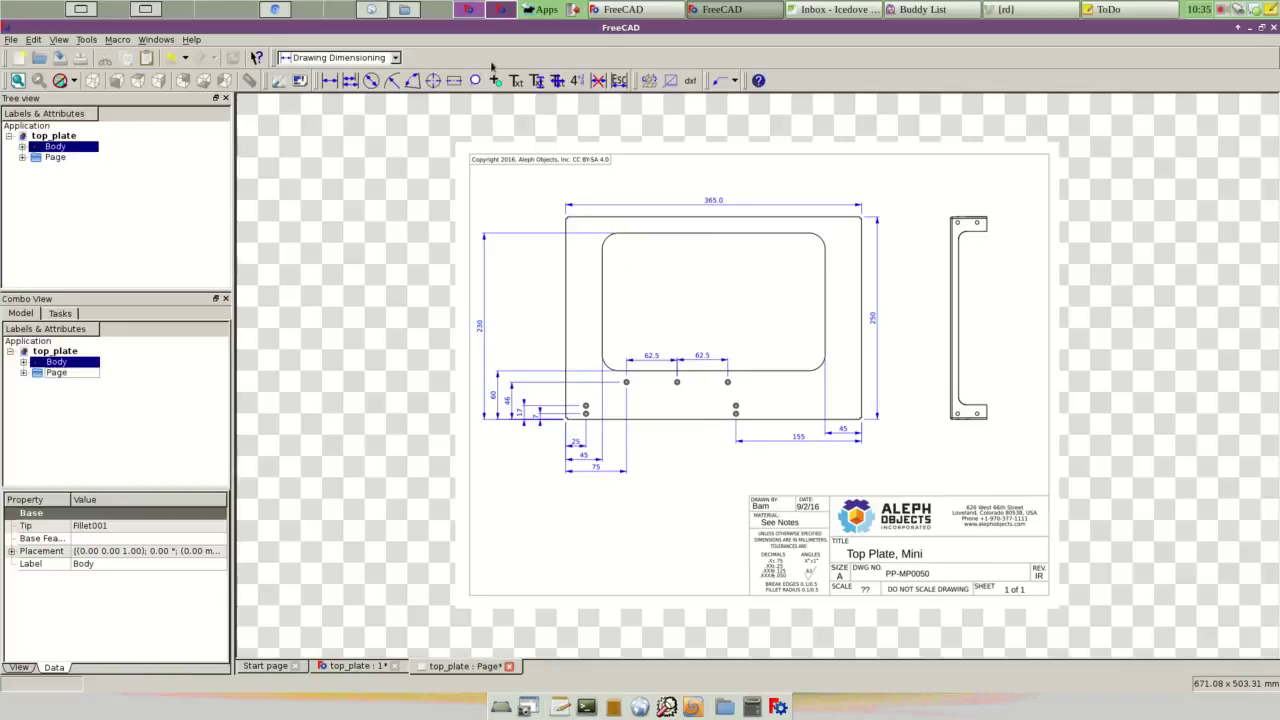
left_click(537, 82)
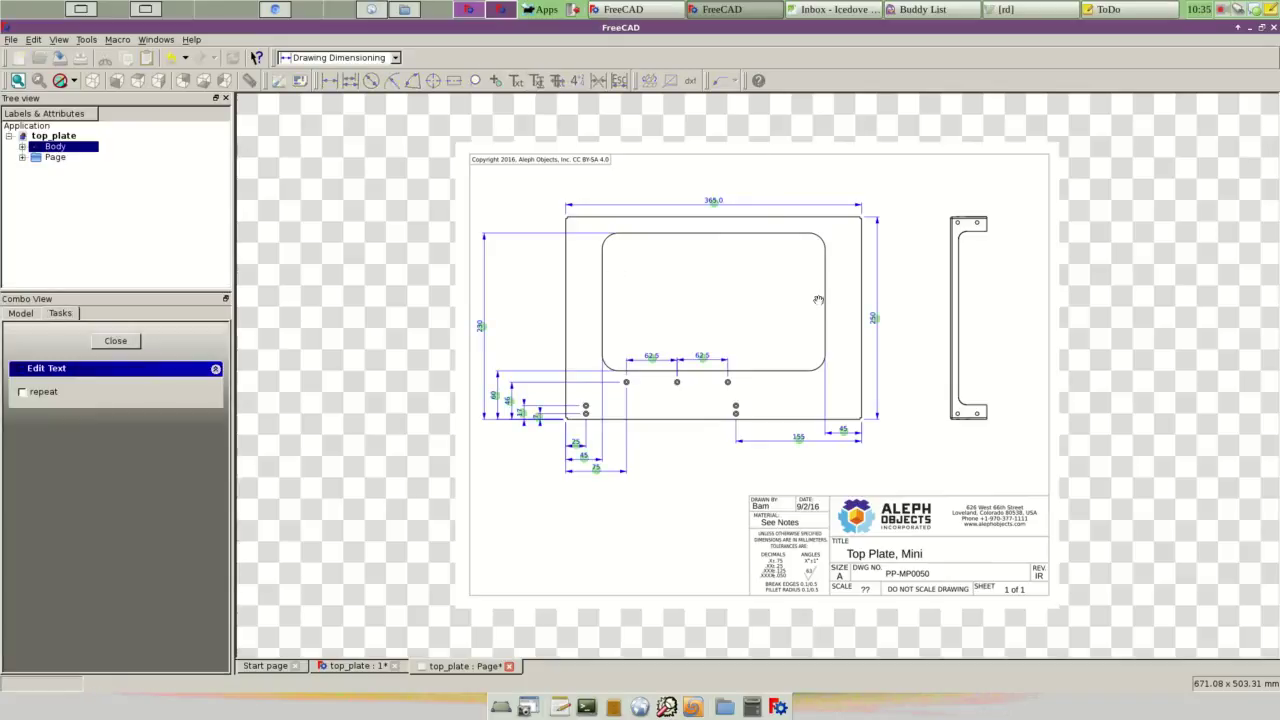
left_click(875, 322)
left_click(584, 298)
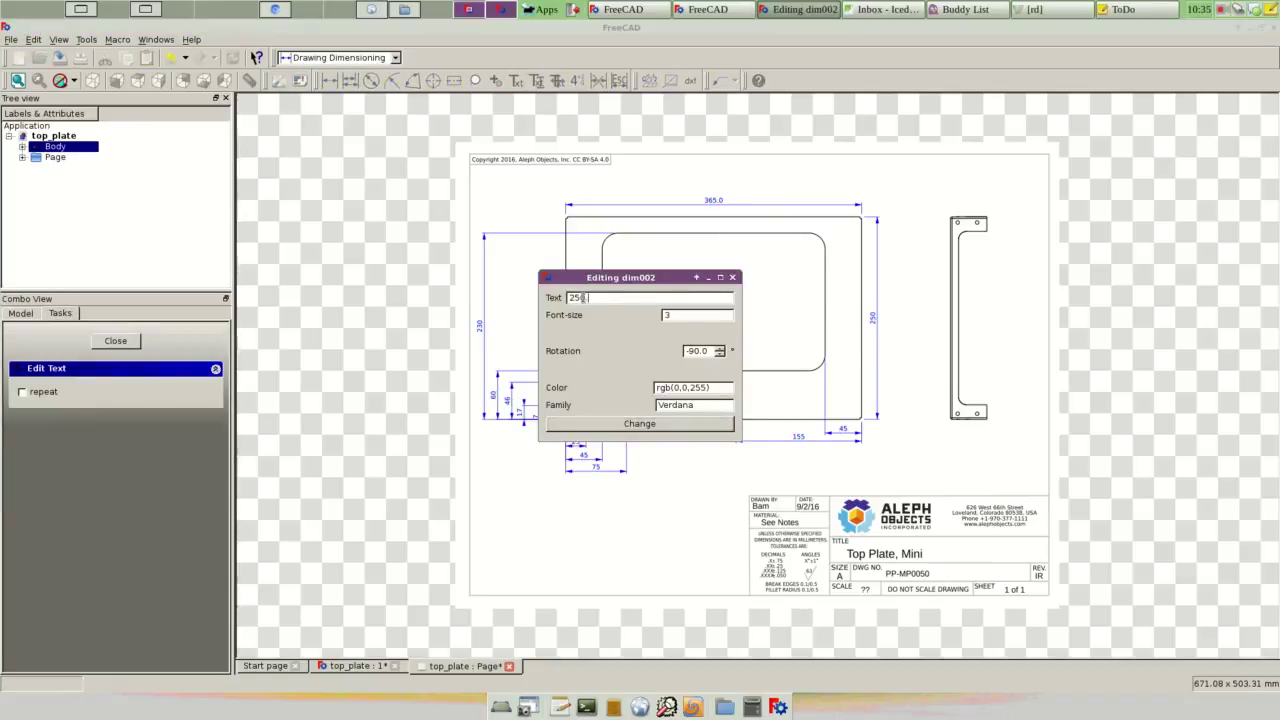
left_click(700, 425)
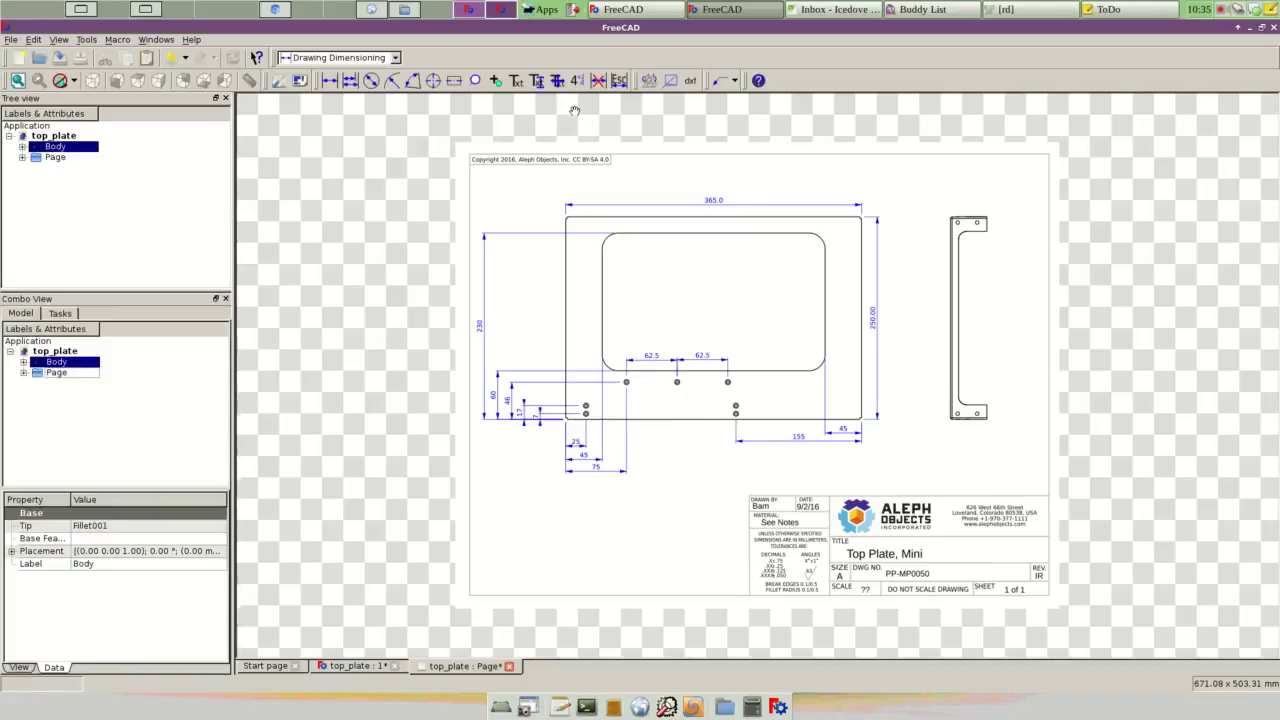
left_click(537, 82)
left_click(713, 202)
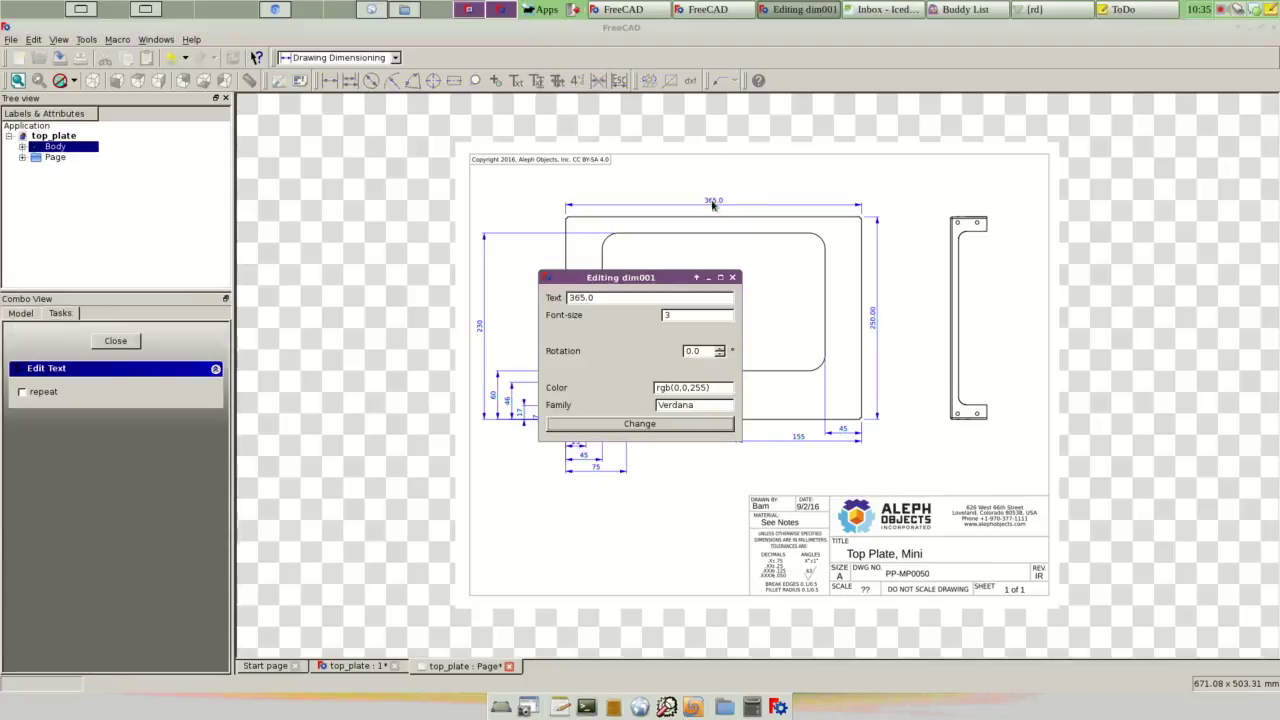
left_click(658, 297)
type("0")
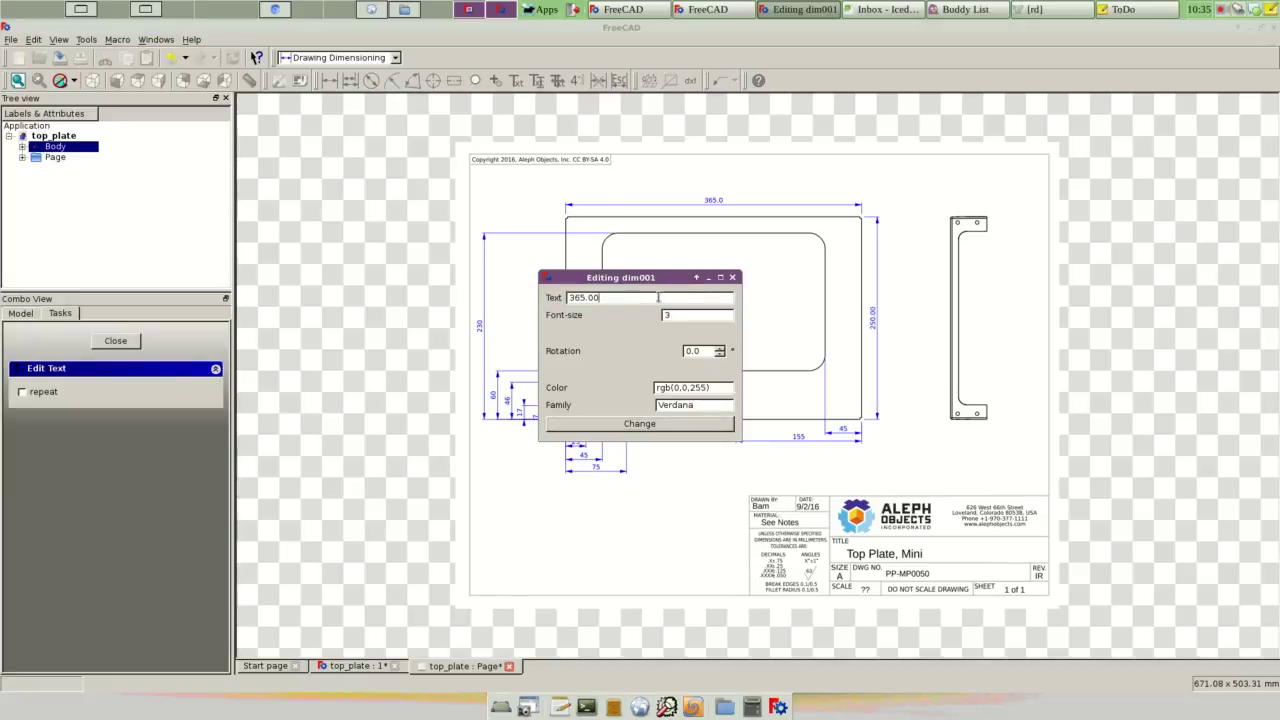
left_click(685, 423)
Step: Relabel the 230, 60, 46 and 155 dimensions as 230.0, 60.0, 46.0 and 155.0
left_click(537, 82)
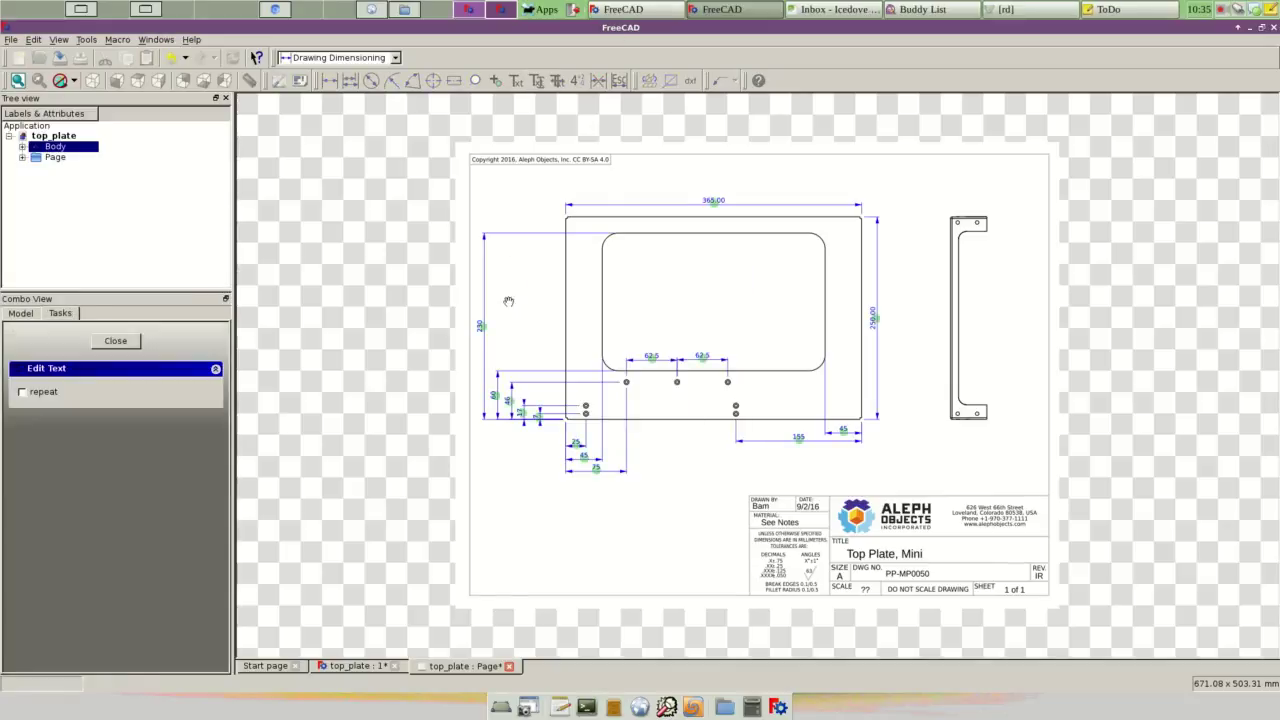
left_click(477, 328)
left_click(617, 298)
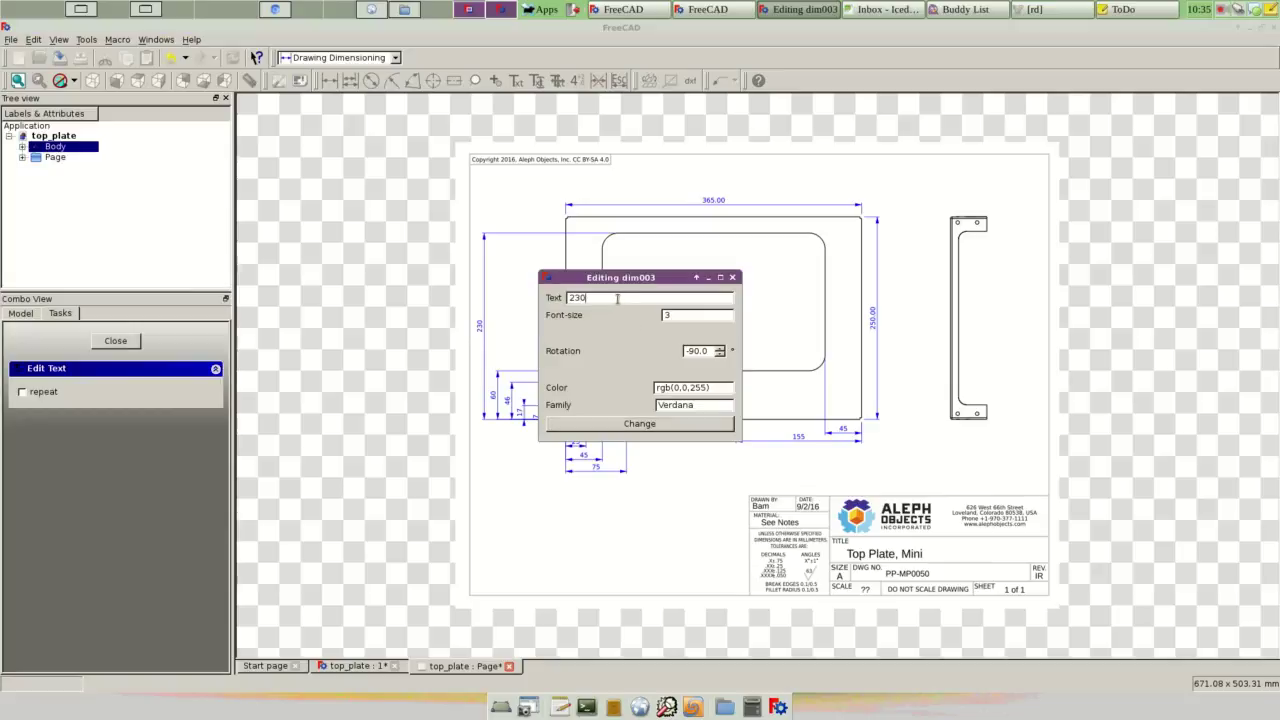
left_click(675, 424)
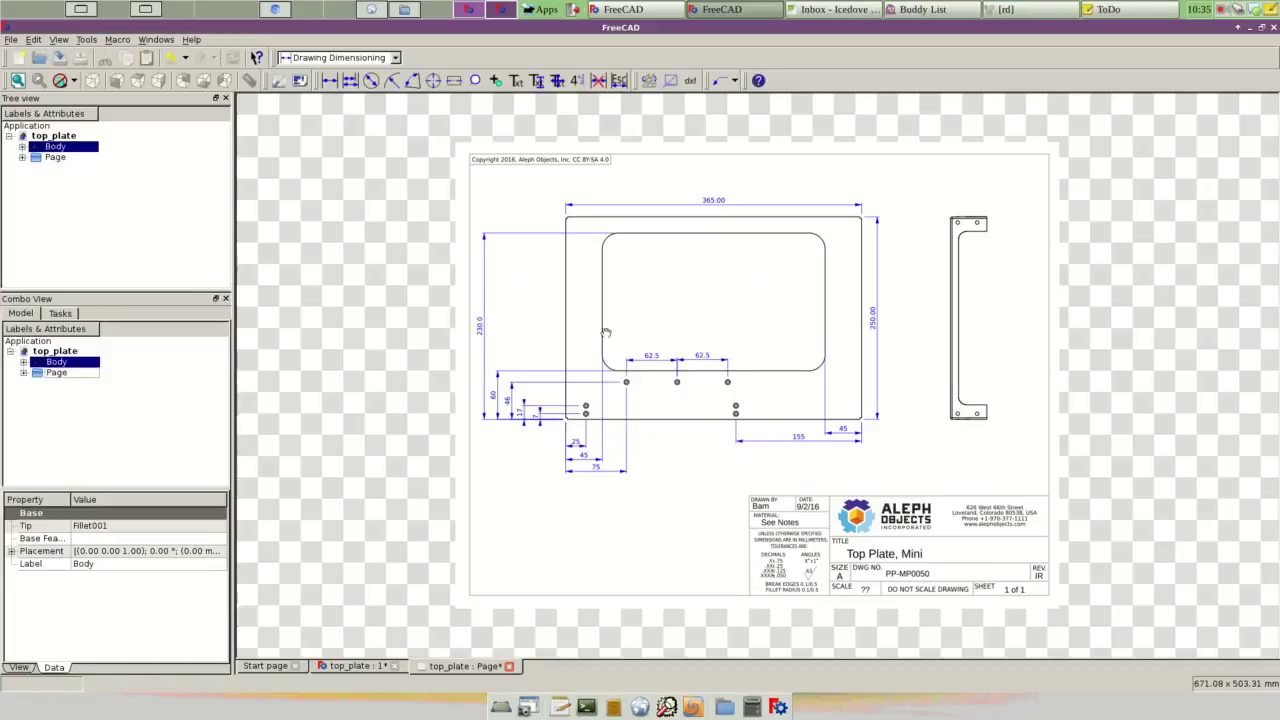
left_click(537, 82)
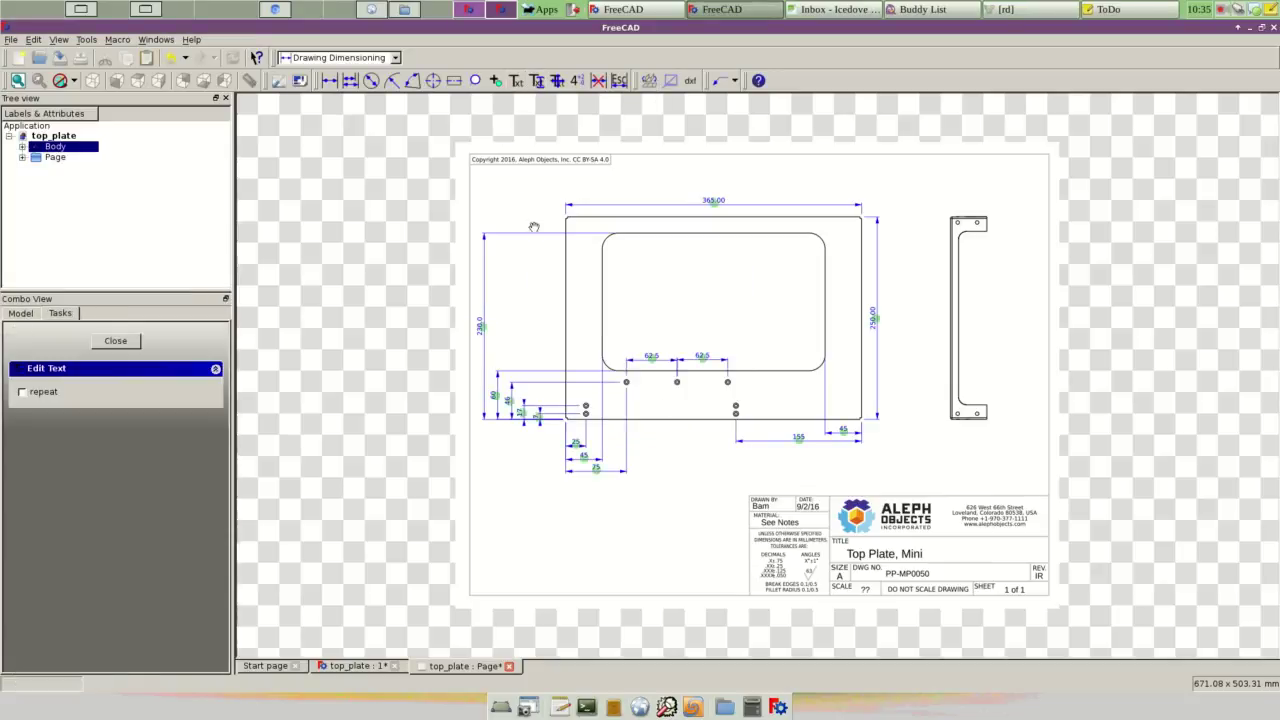
left_click(494, 397)
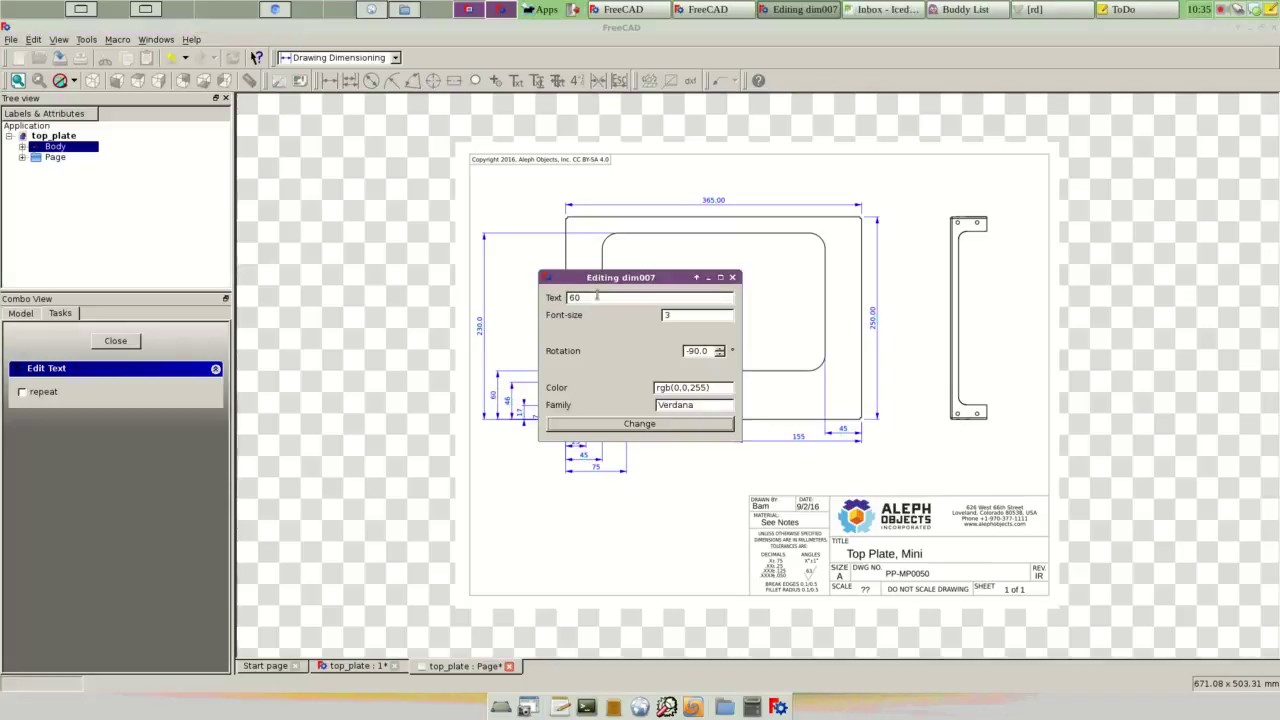
left_click(638, 424)
left_click(537, 82)
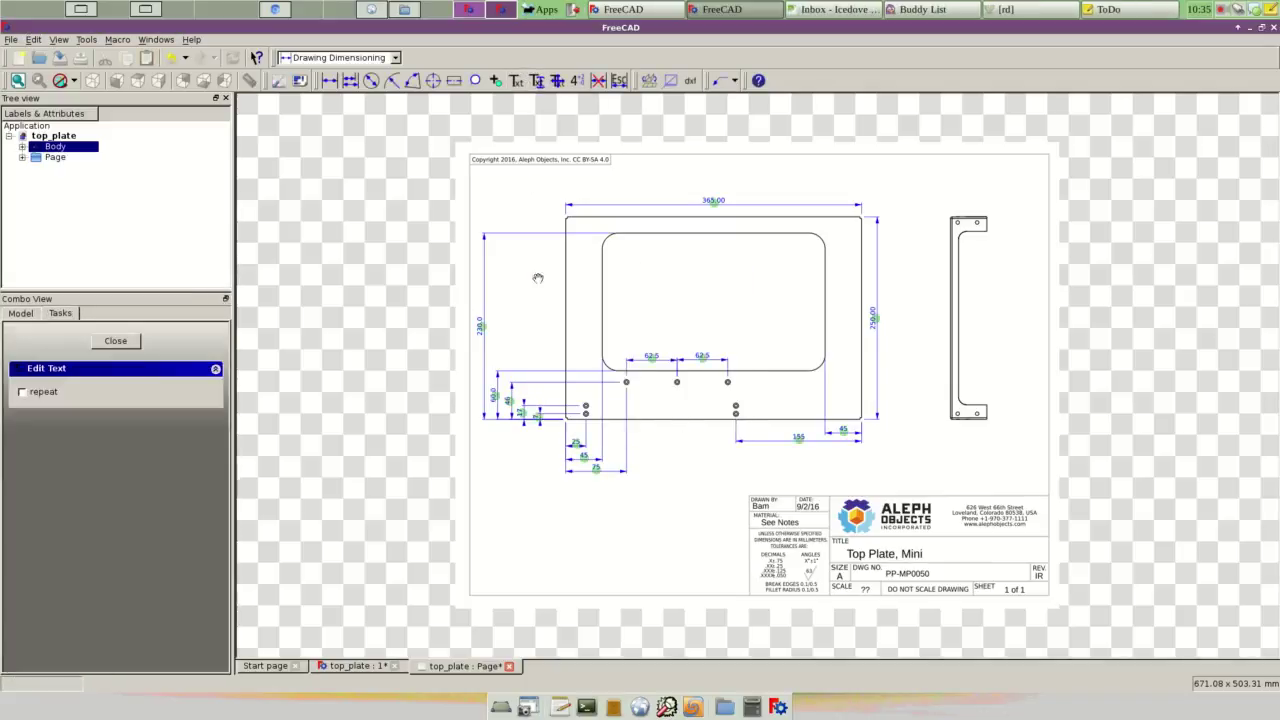
left_click(512, 407)
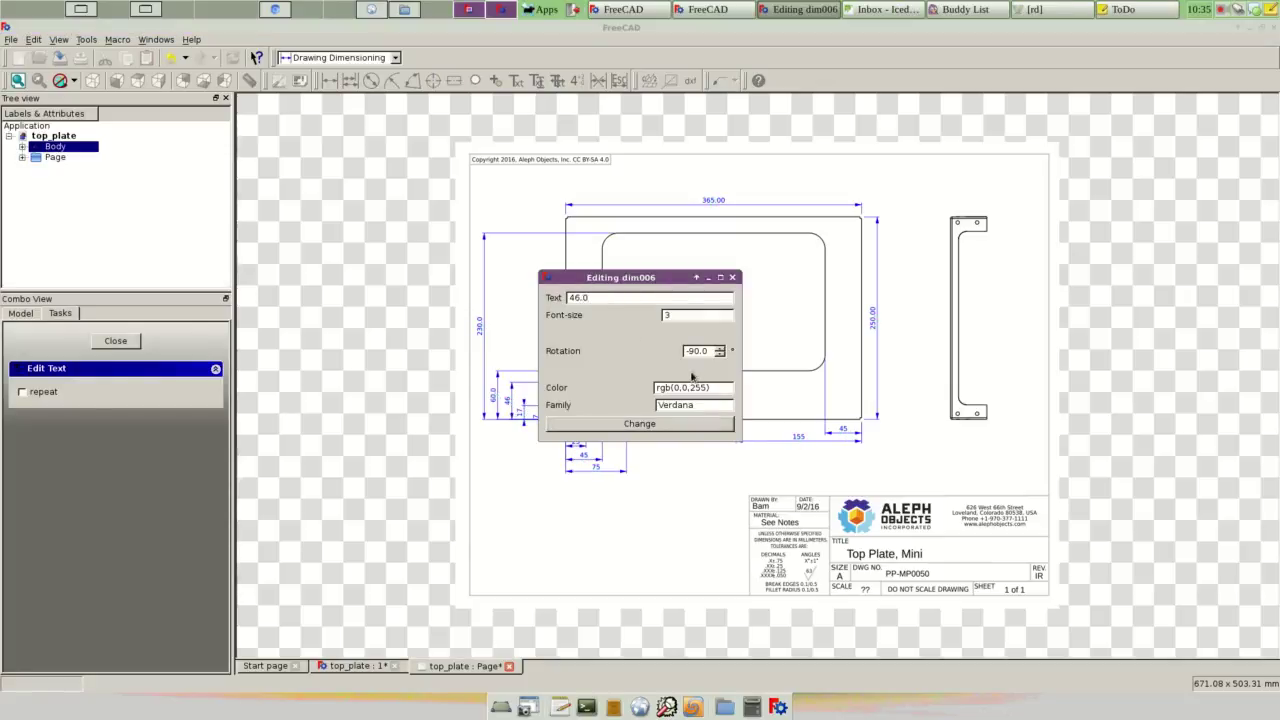
left_click(702, 428)
left_click(537, 82)
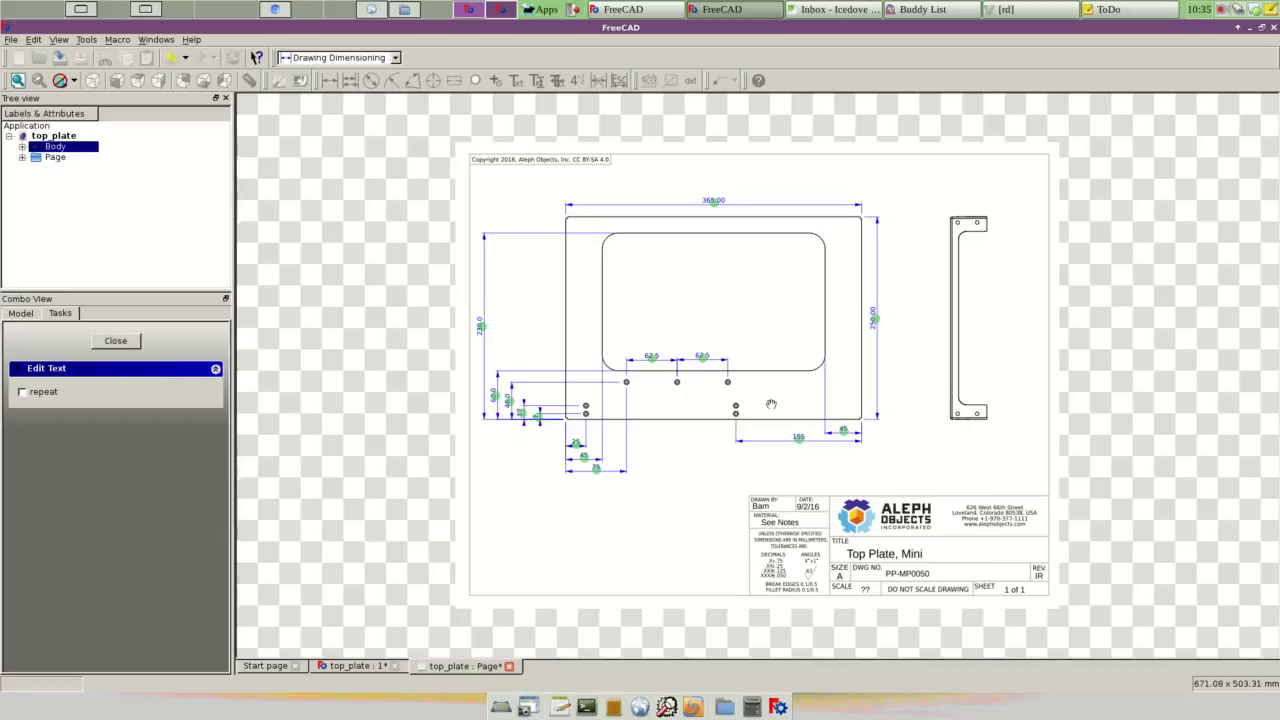
left_click(798, 440)
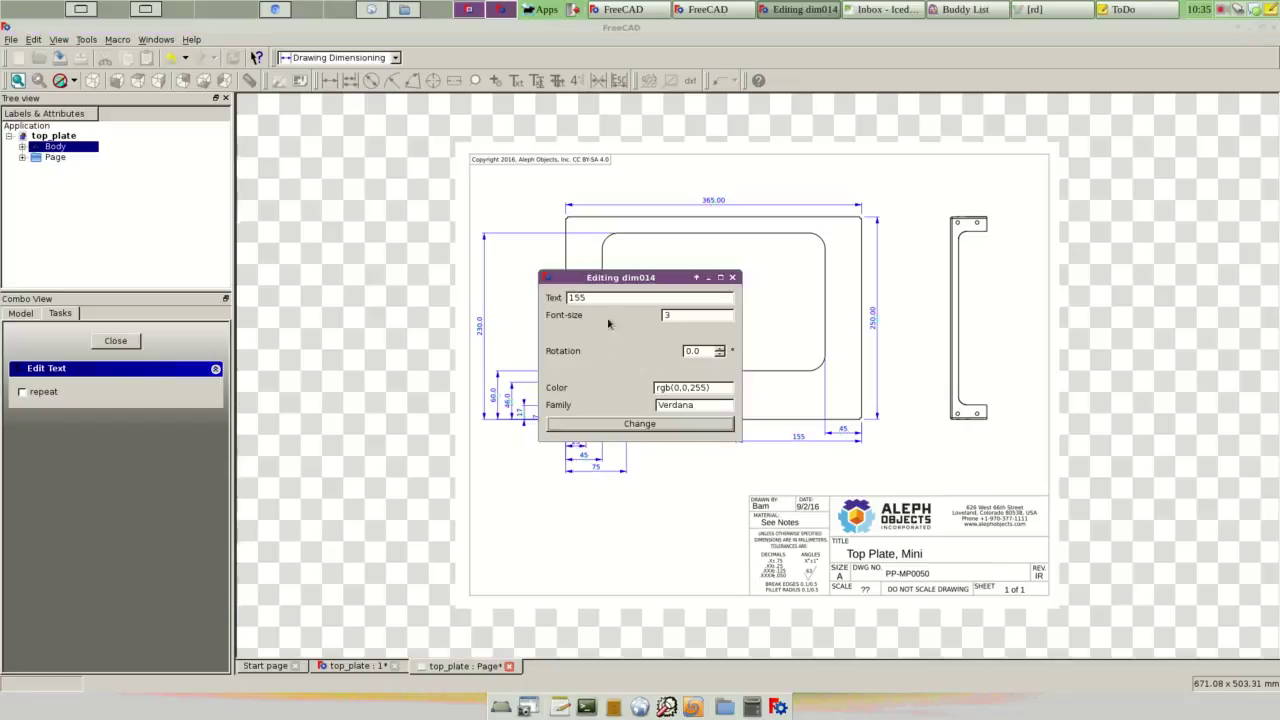
left_click(640, 424)
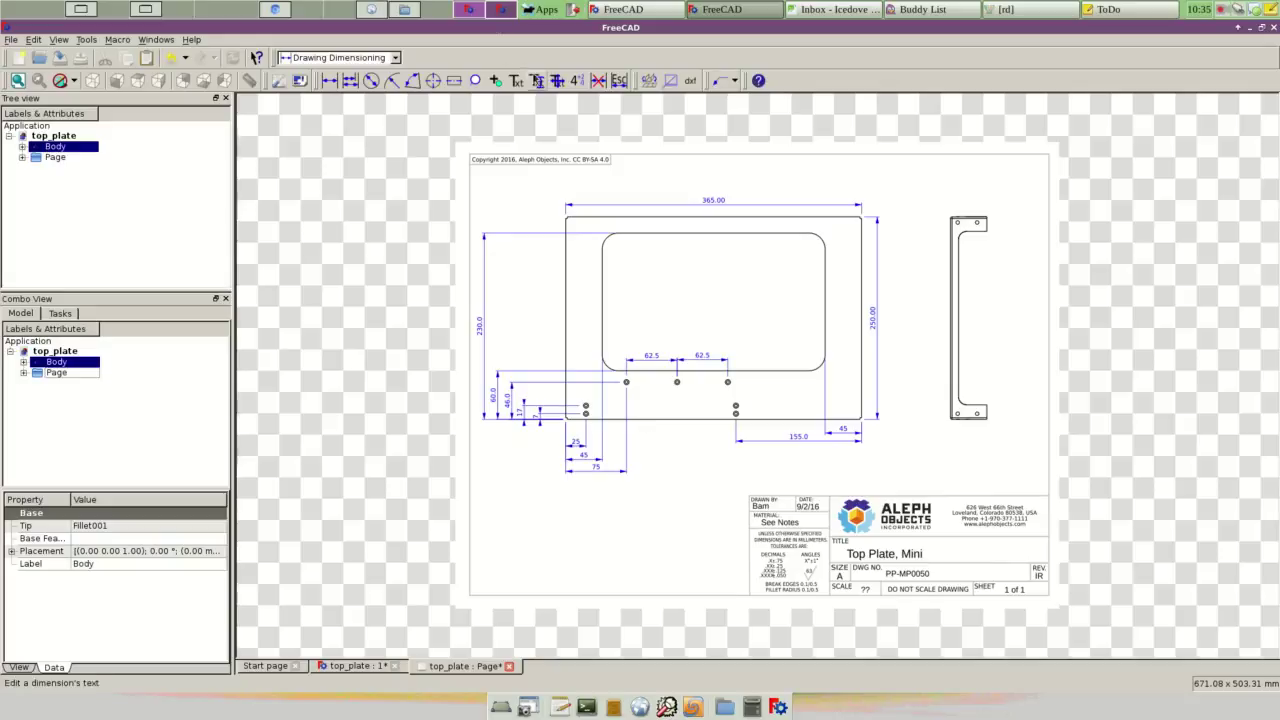
Step: Relabel the two 45 dimensions, the 25 and the 75 as 45.0, 25.0 and 75.0
left_click(537, 80)
left_click(846, 430)
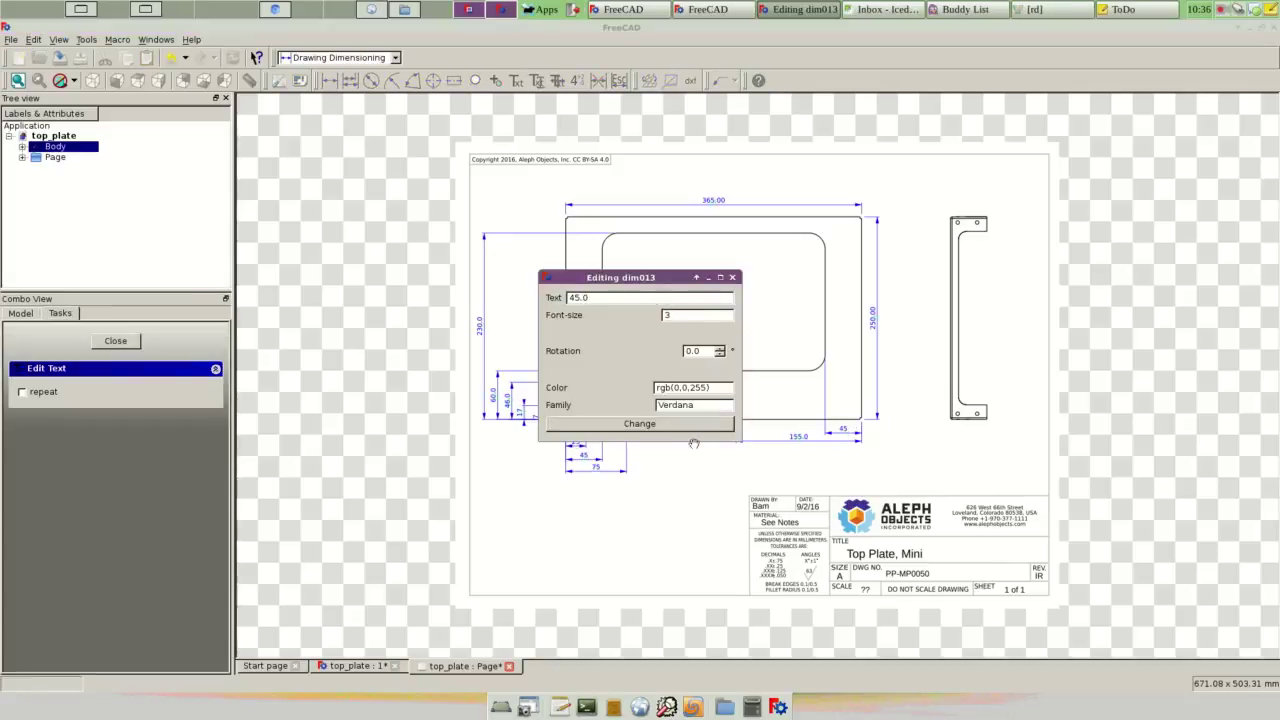
left_click(537, 80)
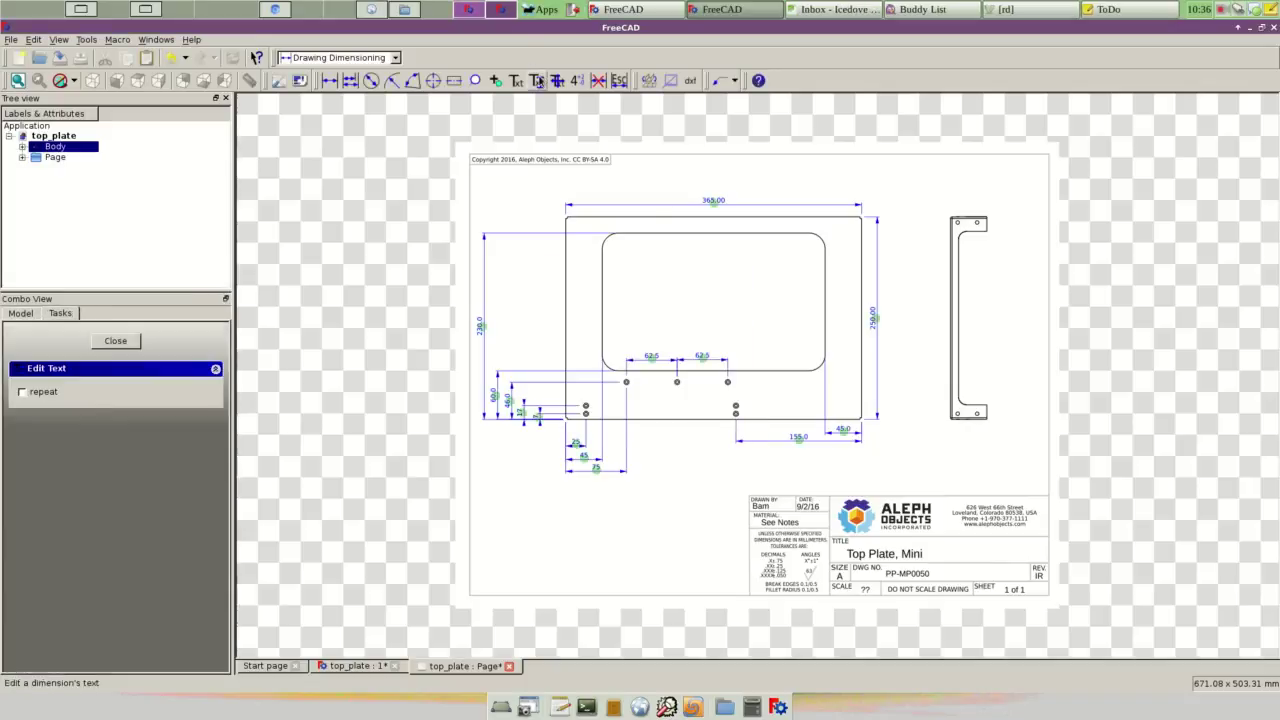
left_click(576, 444)
left_click(593, 300)
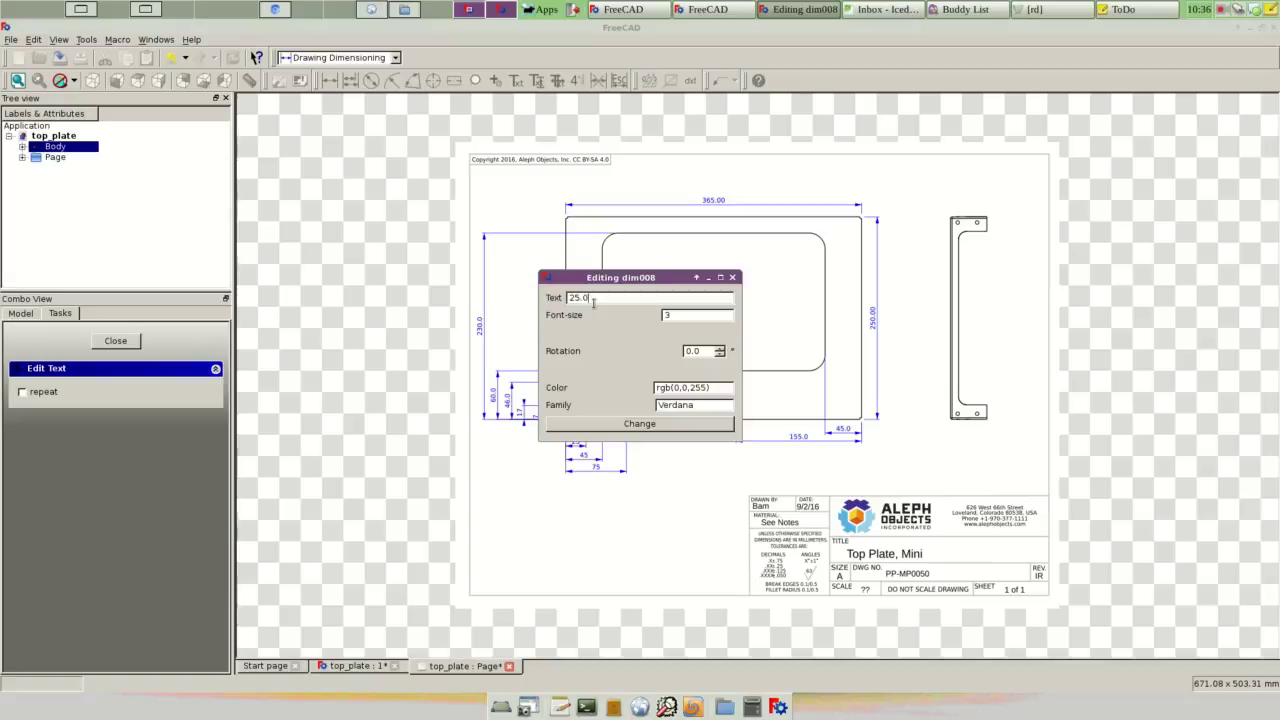
left_click(698, 424)
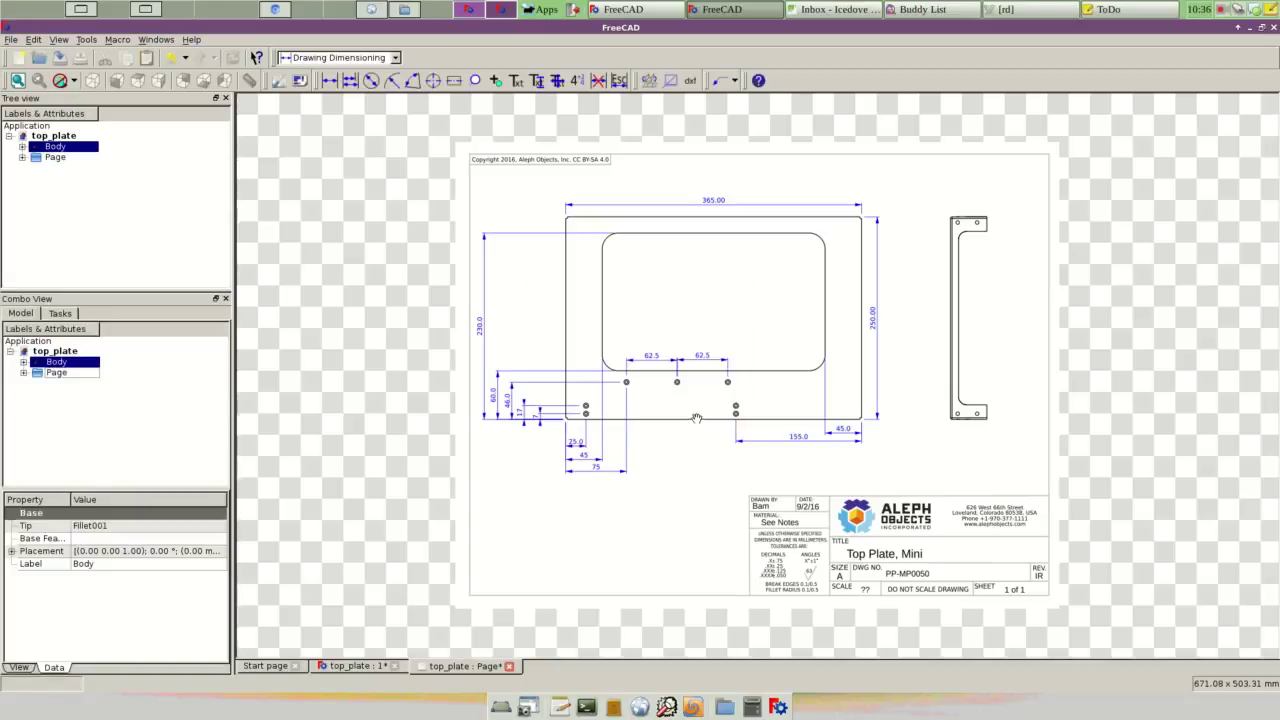
left_click(557, 80)
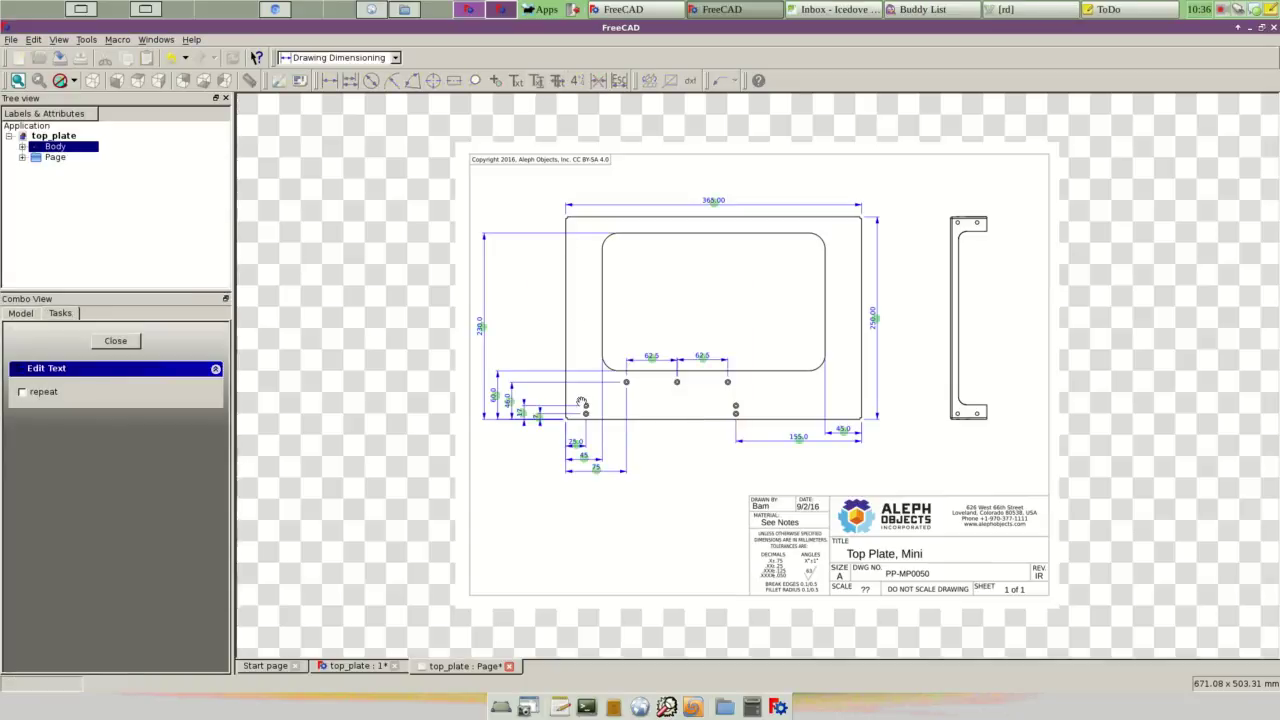
left_click(585, 459)
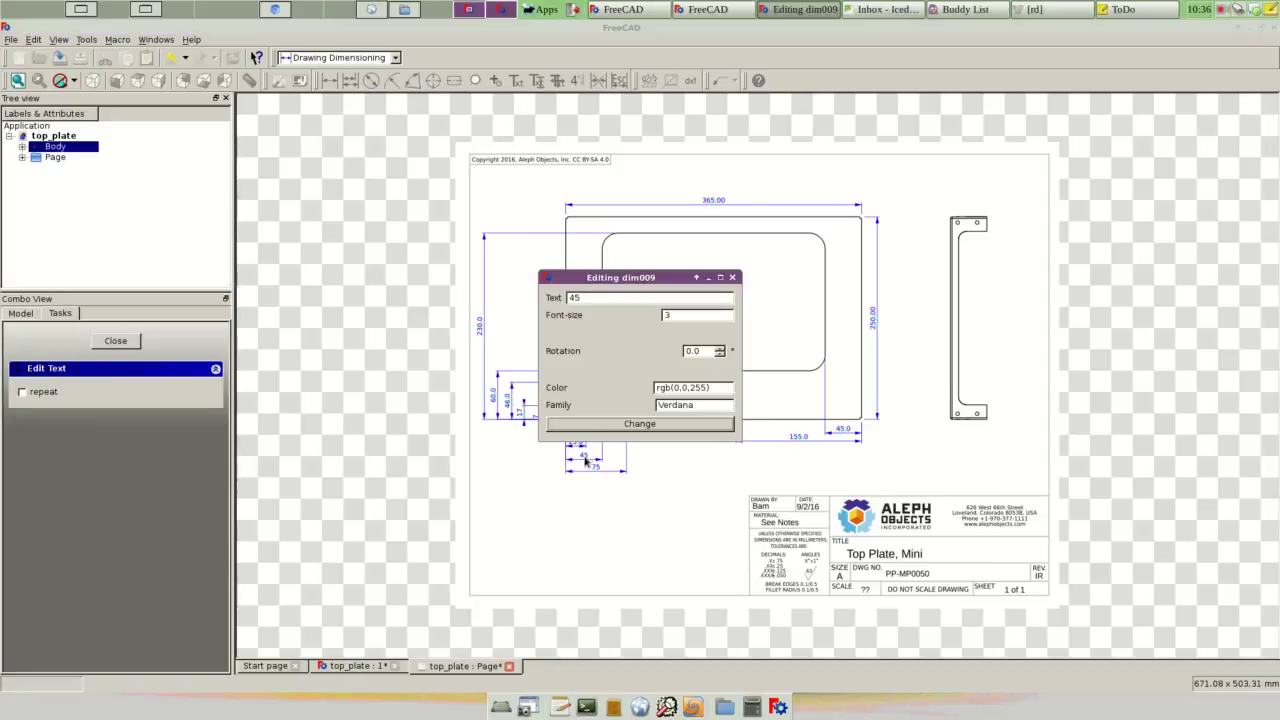
left_click(598, 296)
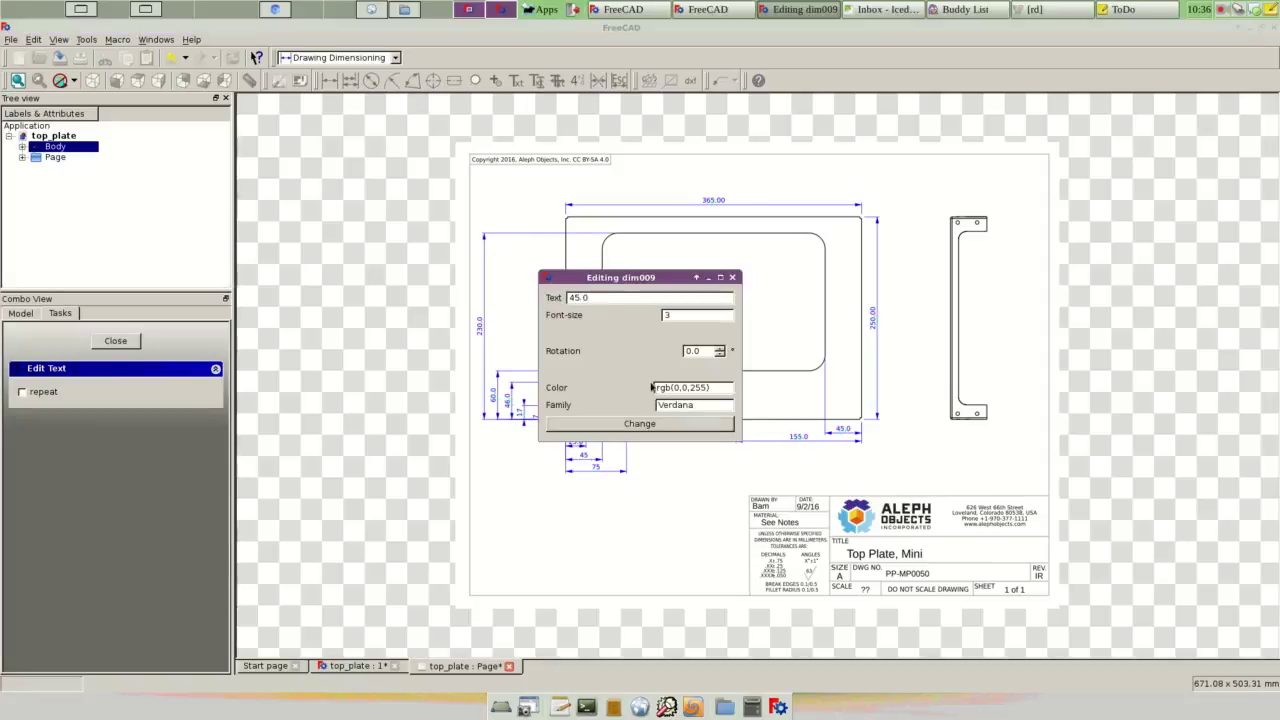
left_click(658, 423)
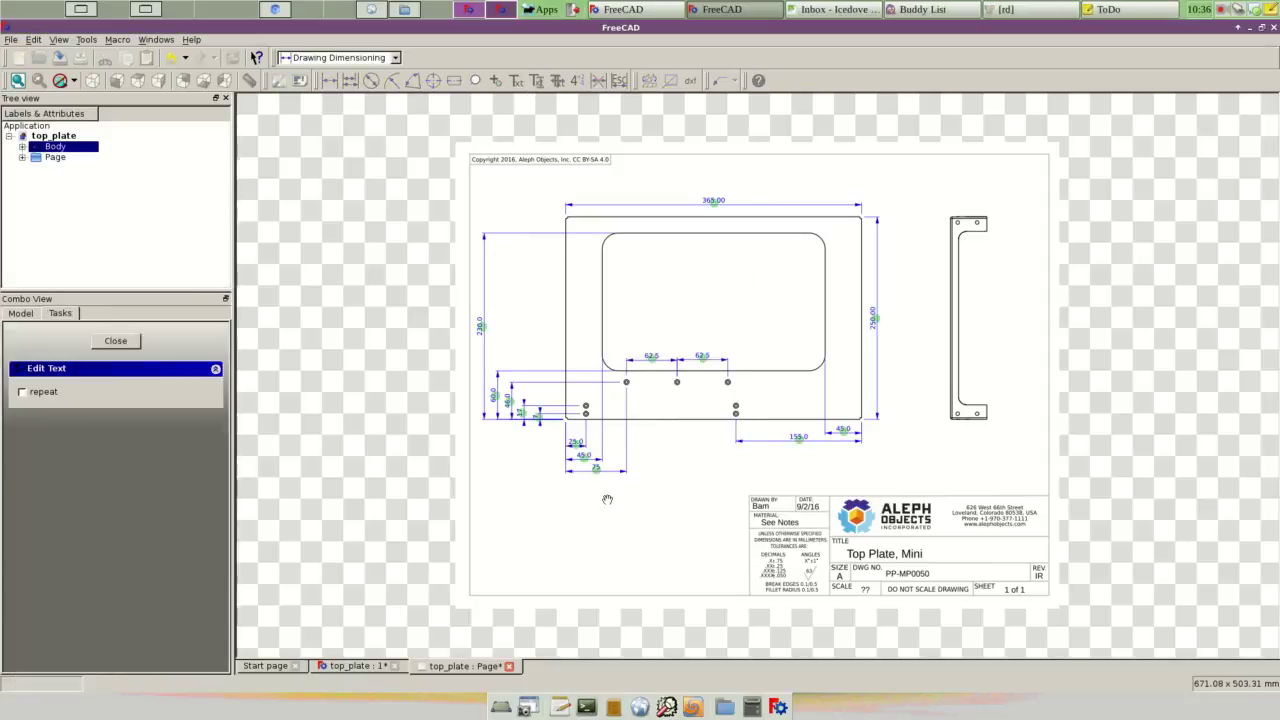
left_click(597, 468)
left_click(606, 304)
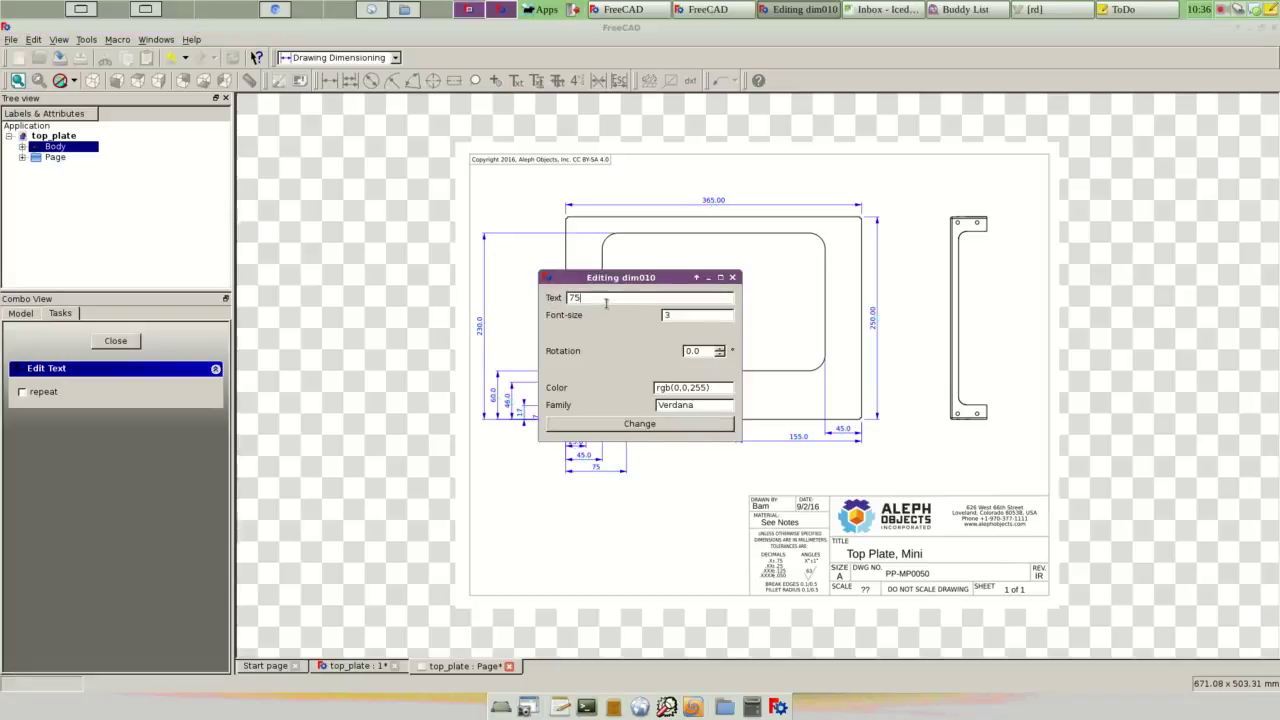
left_click(644, 423)
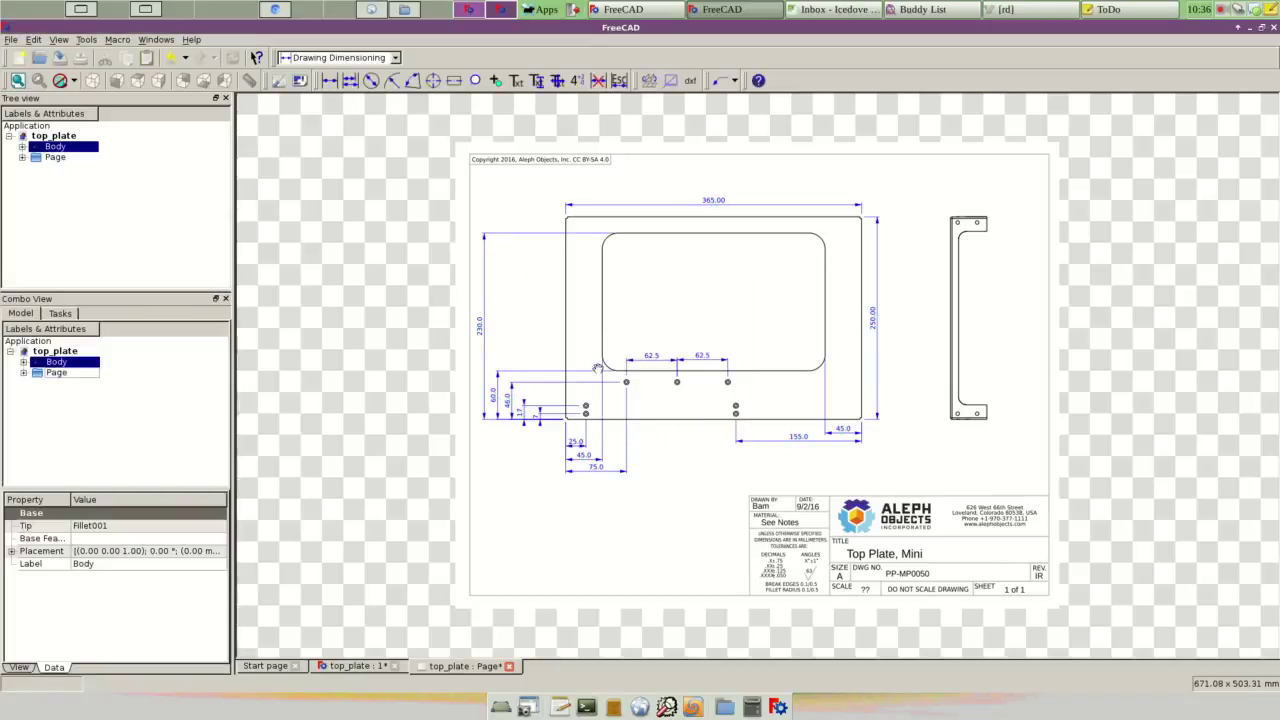
Step: Relabel the small vertical offsets as 7.0 and 17.0, then close the text-editing task
left_click(540, 80)
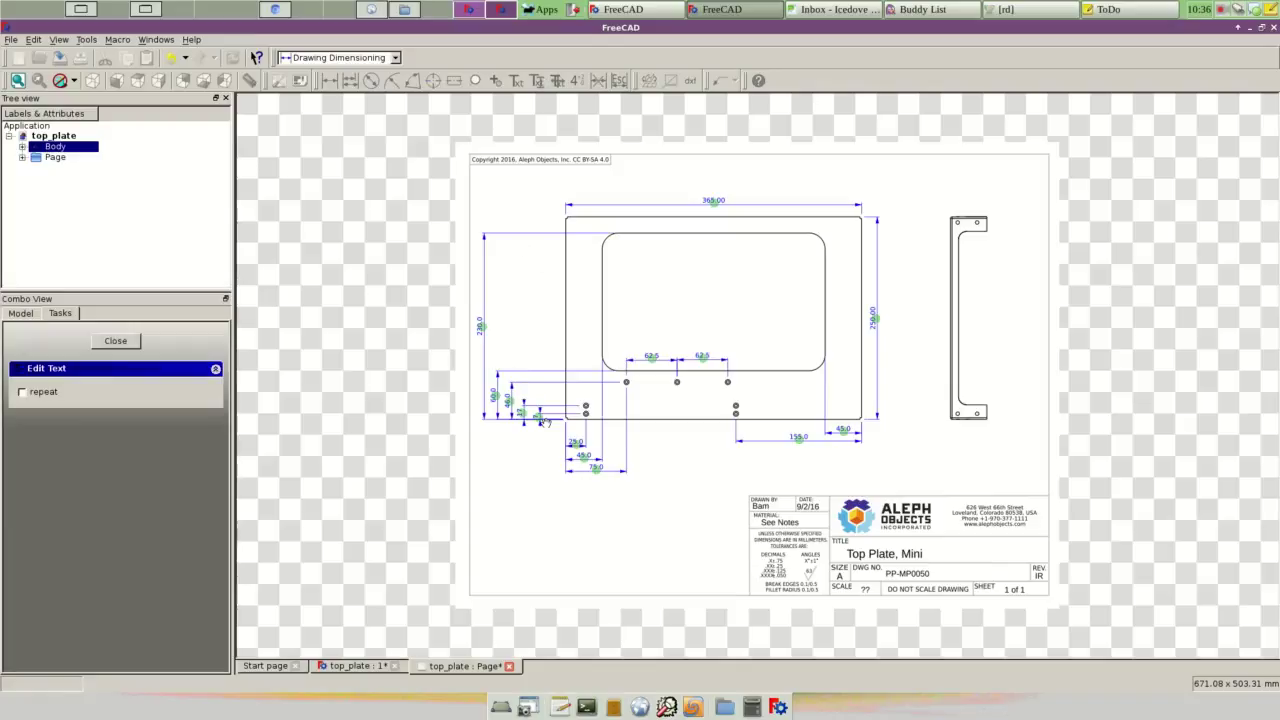
left_click(544, 418)
left_click(593, 296)
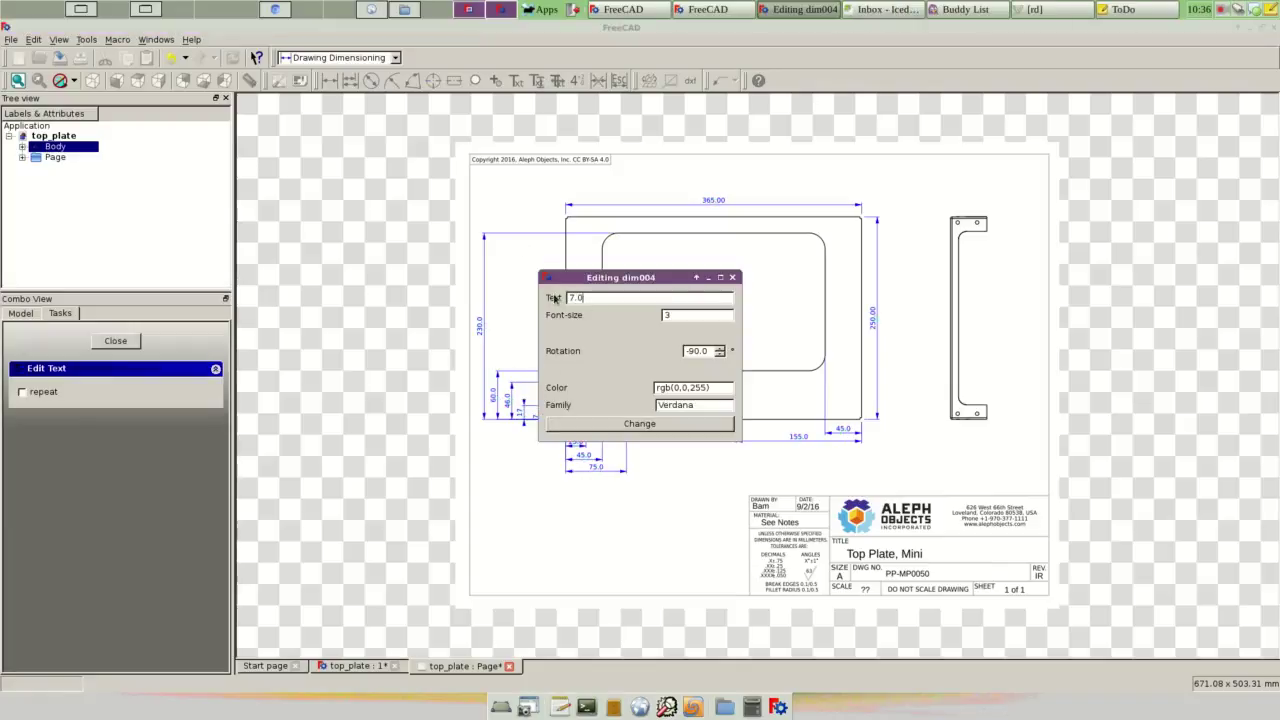
left_click(639, 423)
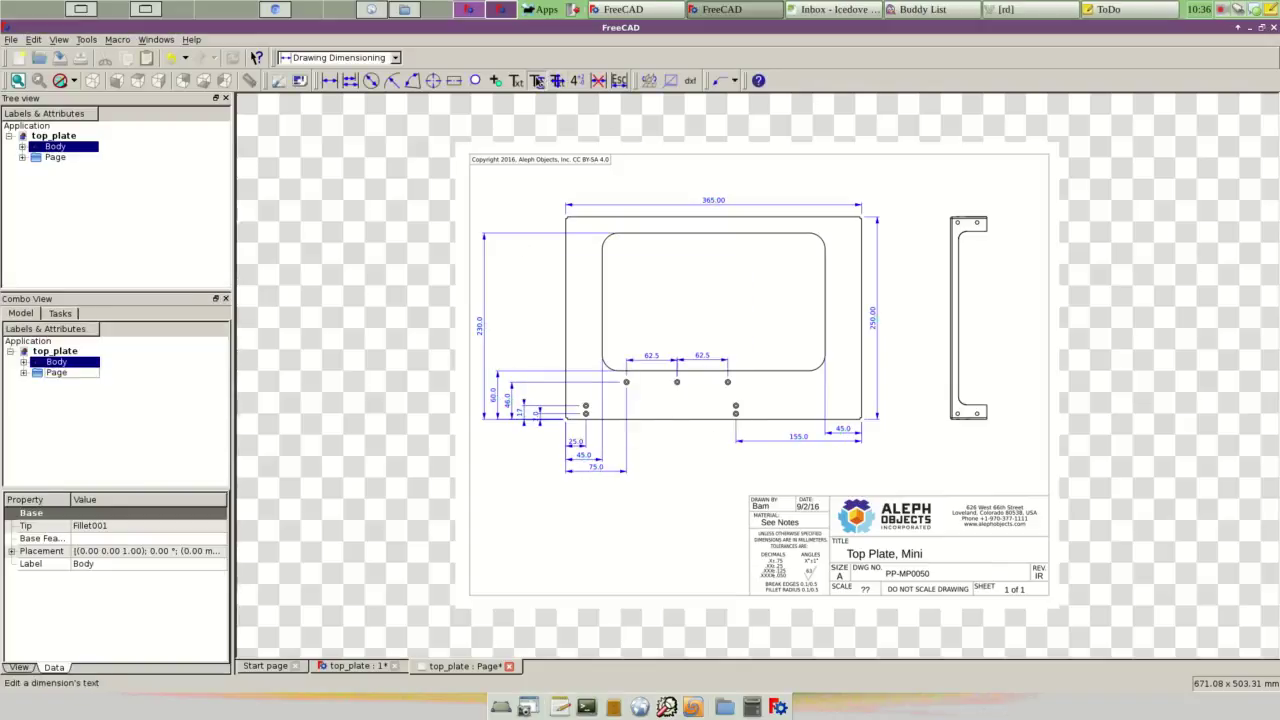
left_click(538, 80)
left_click(519, 412)
left_click(626, 299)
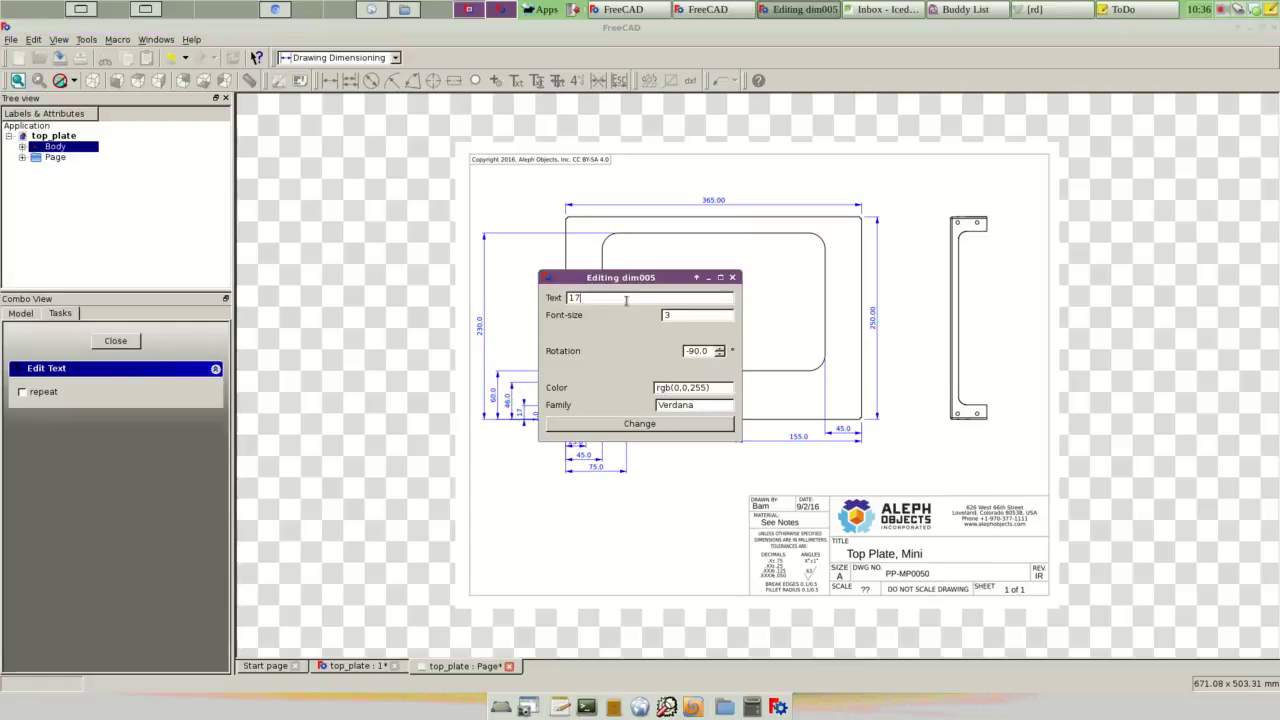
left_click(657, 425)
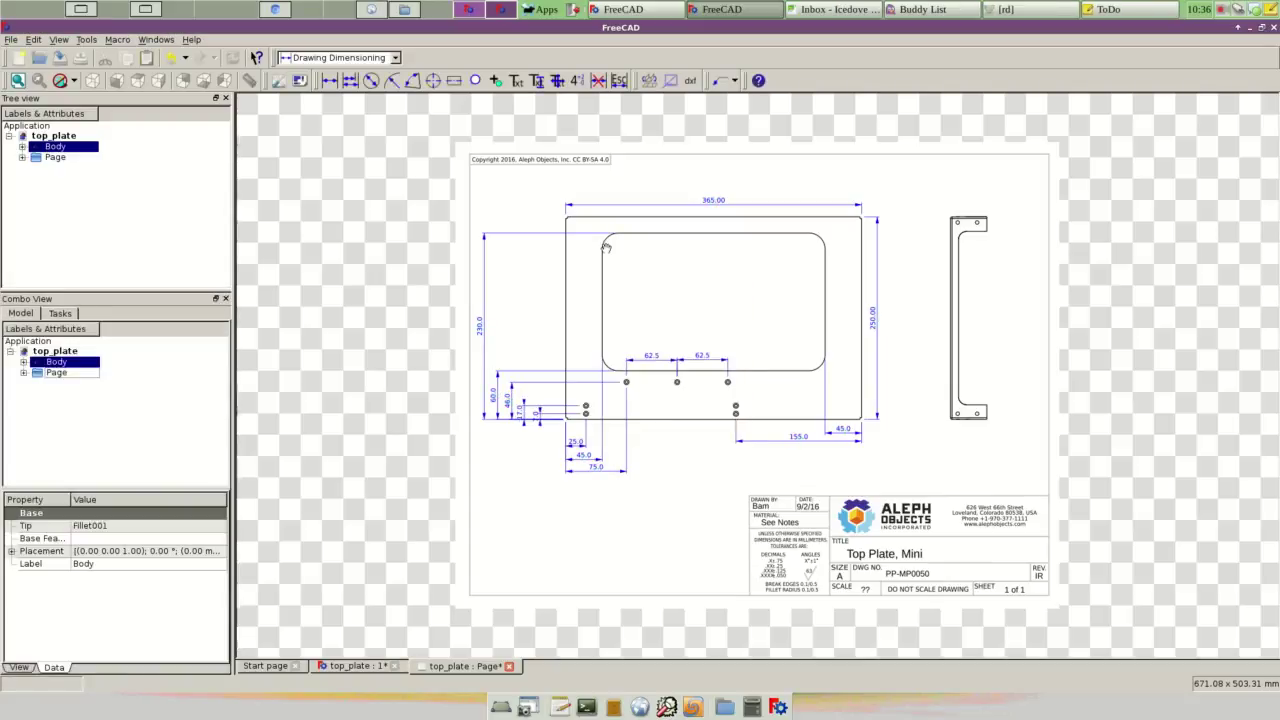
left_click(538, 80)
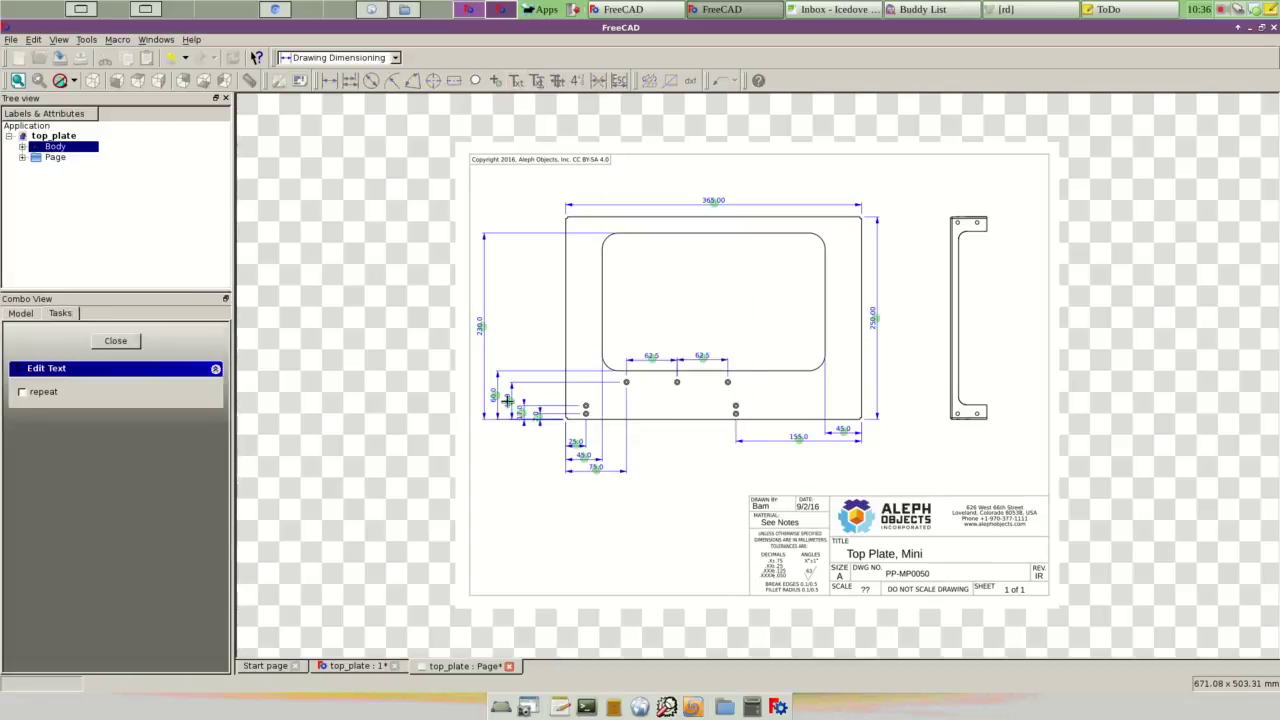
left_click(113, 341)
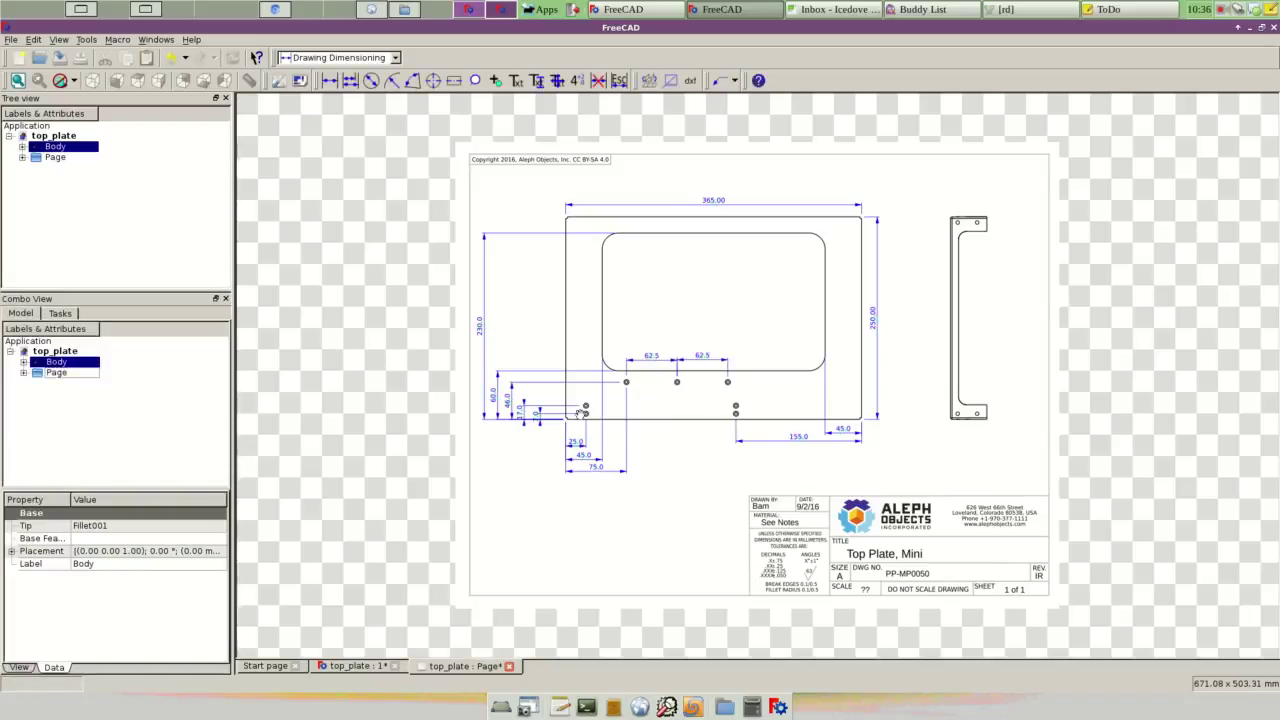
Step: Move the 7.0 and 17.0 labels below the plate and 25.0 to the left of its dimension
scroll(534, 549, "up", 3)
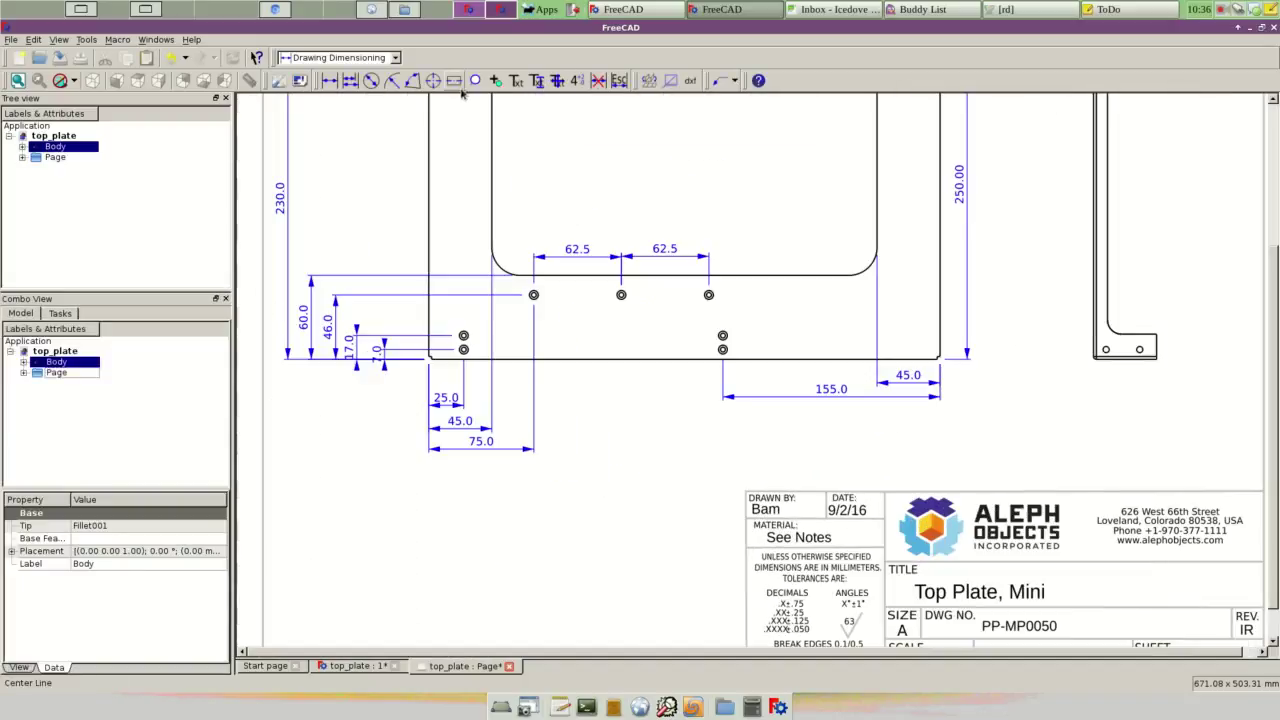
left_click(557, 80)
left_click(383, 352)
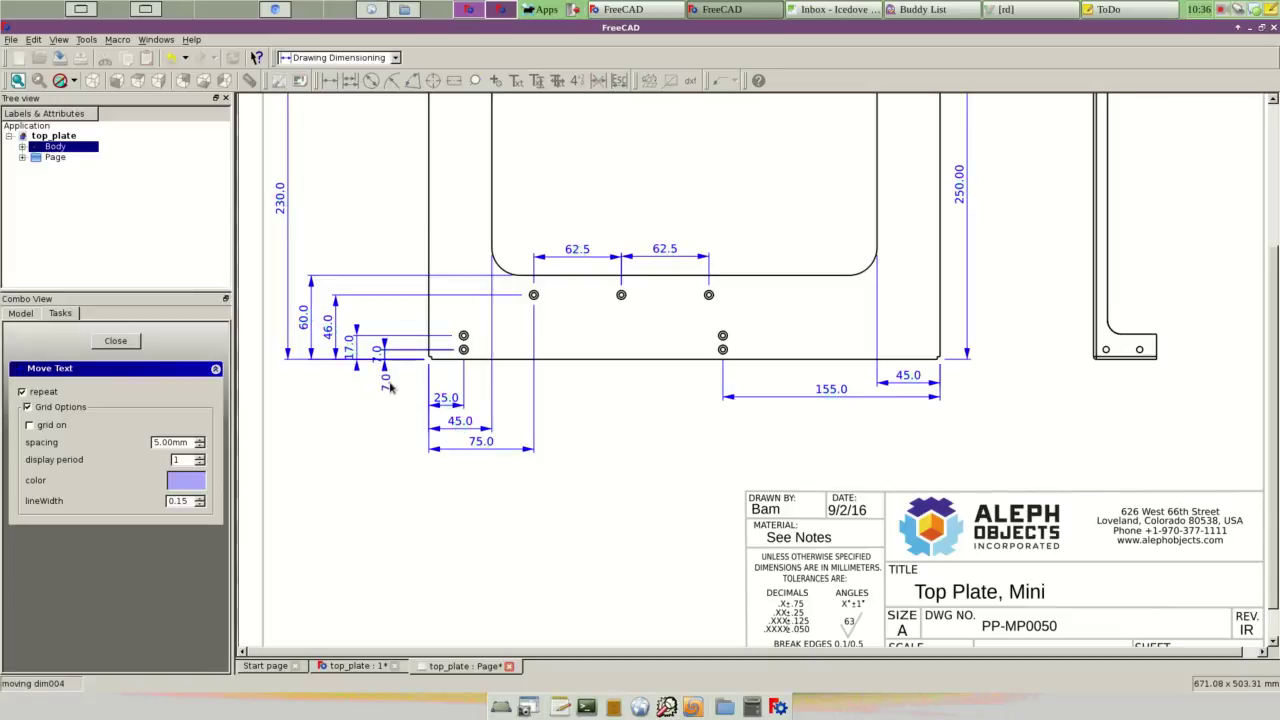
left_click(390, 385)
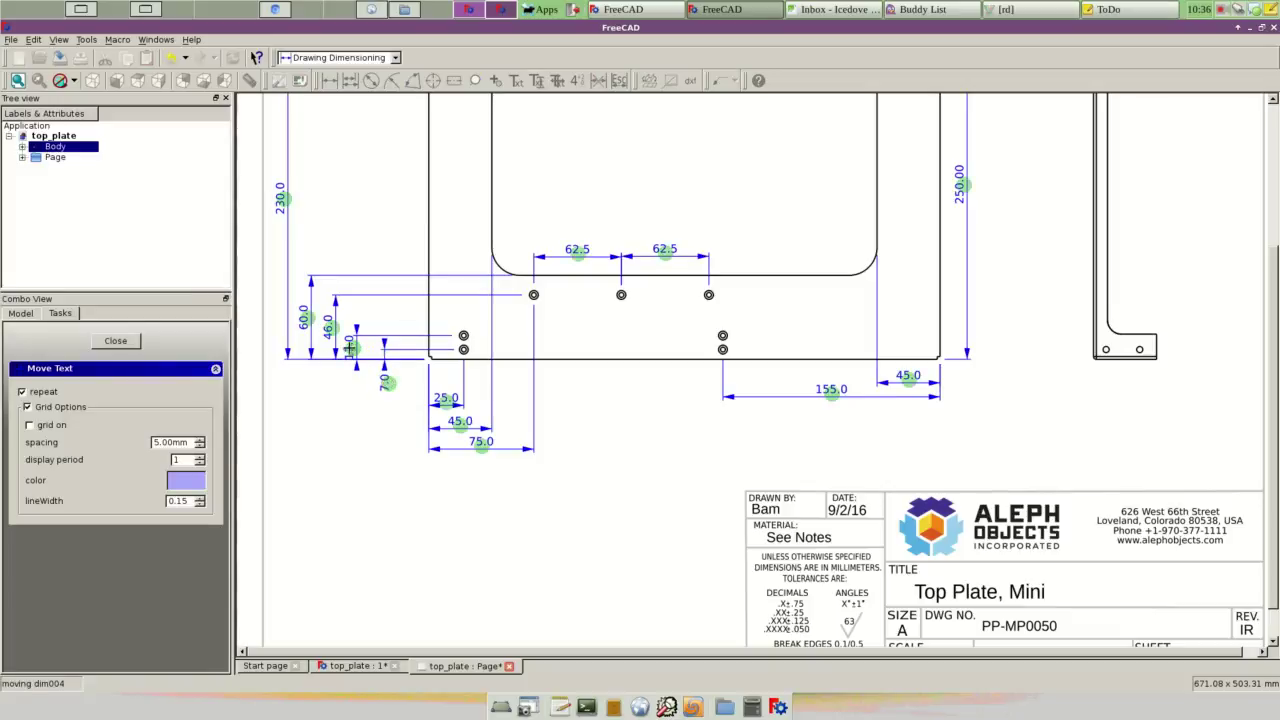
left_click(352, 346)
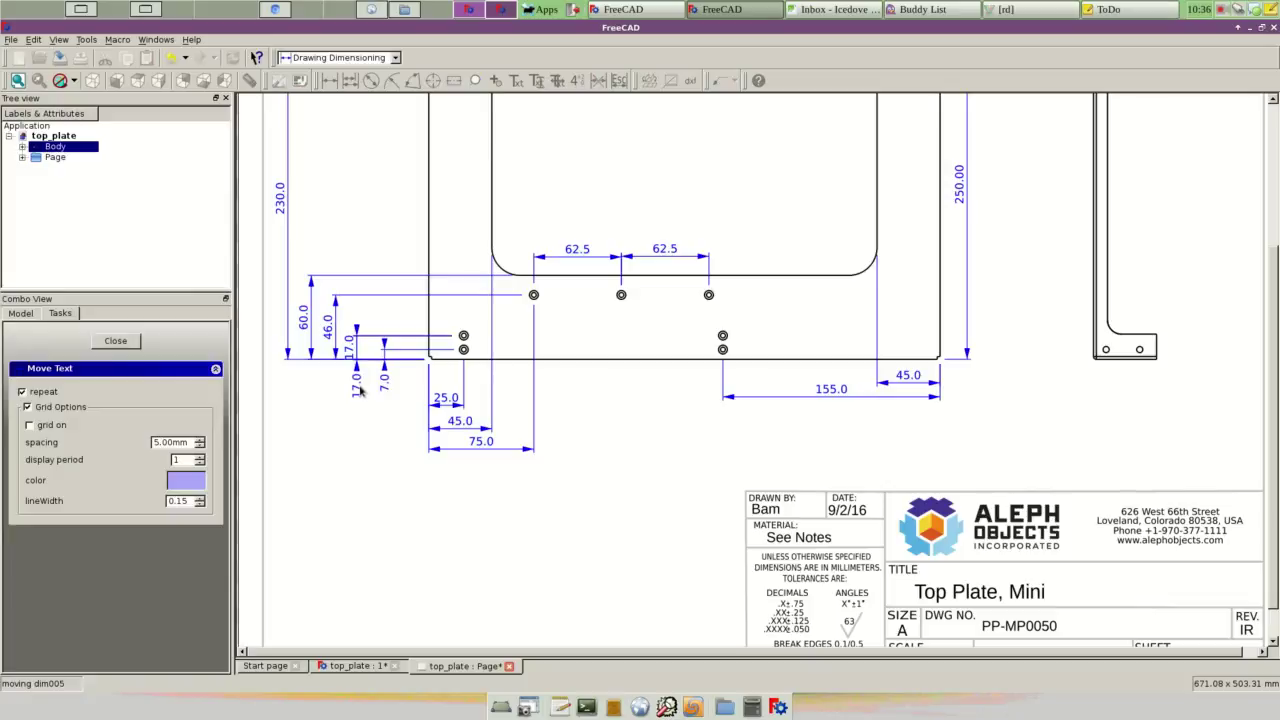
left_click(359, 390)
left_click(446, 398)
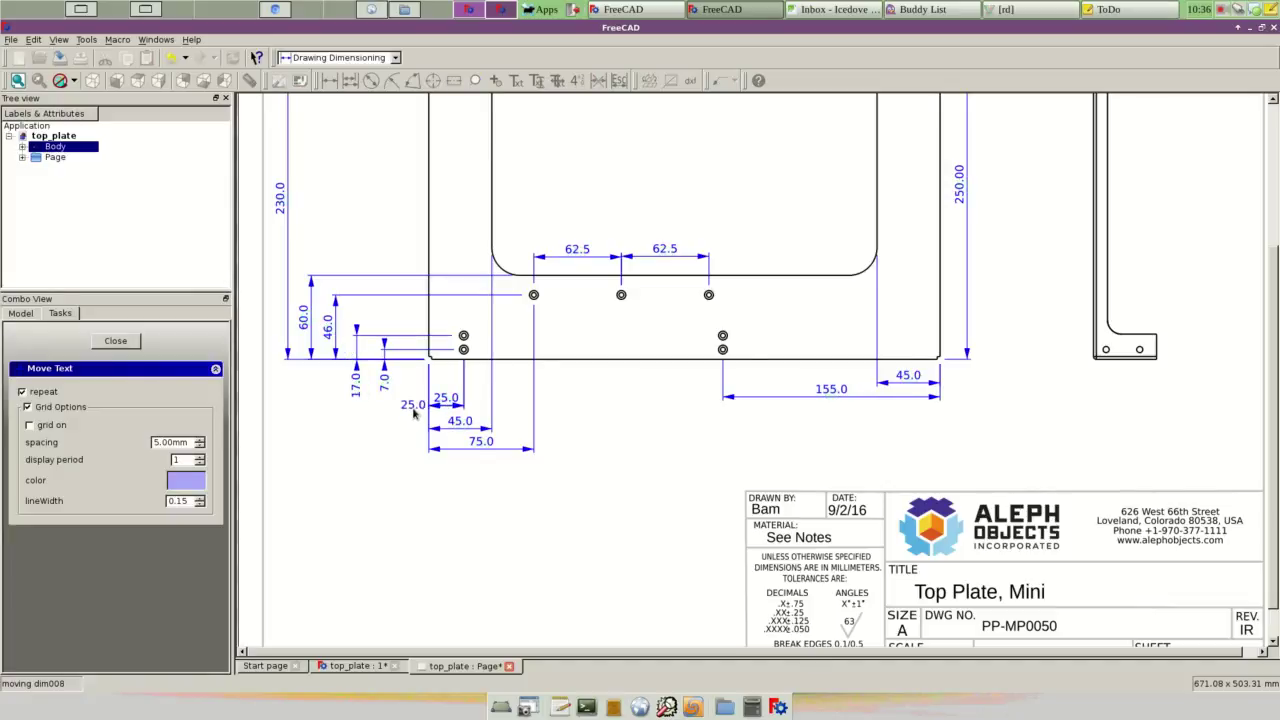
left_click(414, 412)
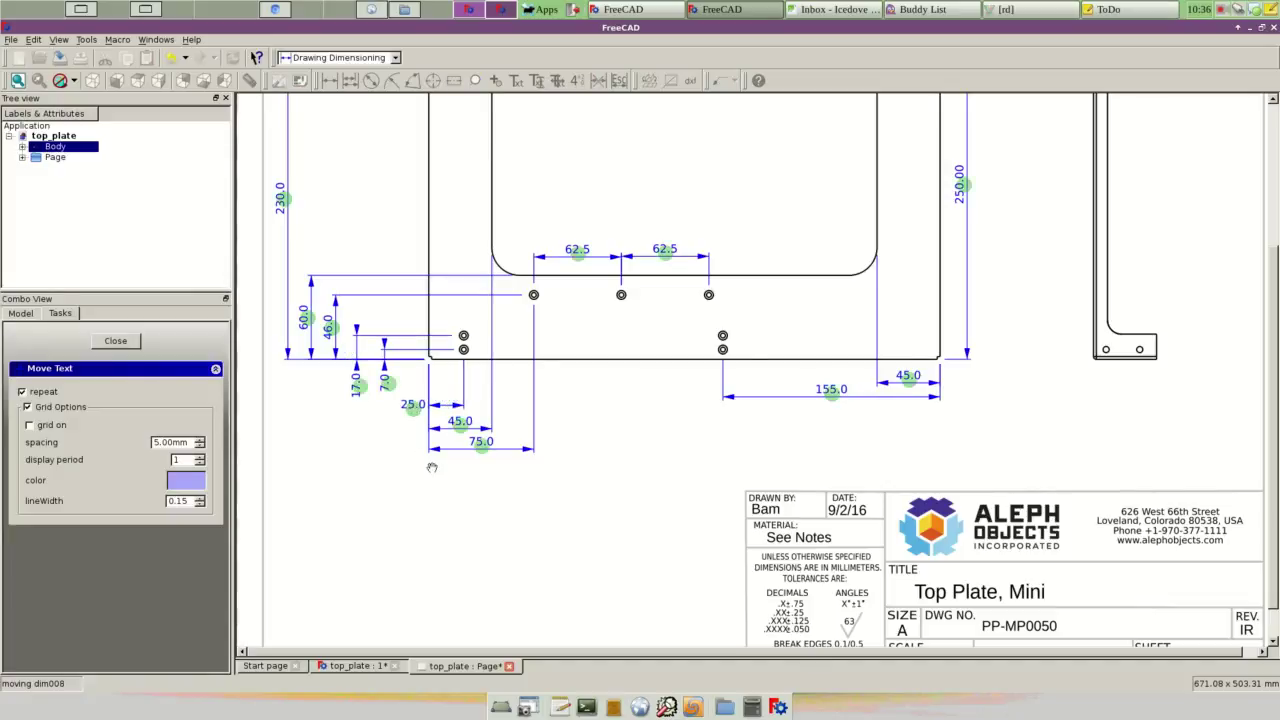
Step: Delete the old 45.0 and 75.0 horizontal hole dimensions below the plate
left_click(107, 341)
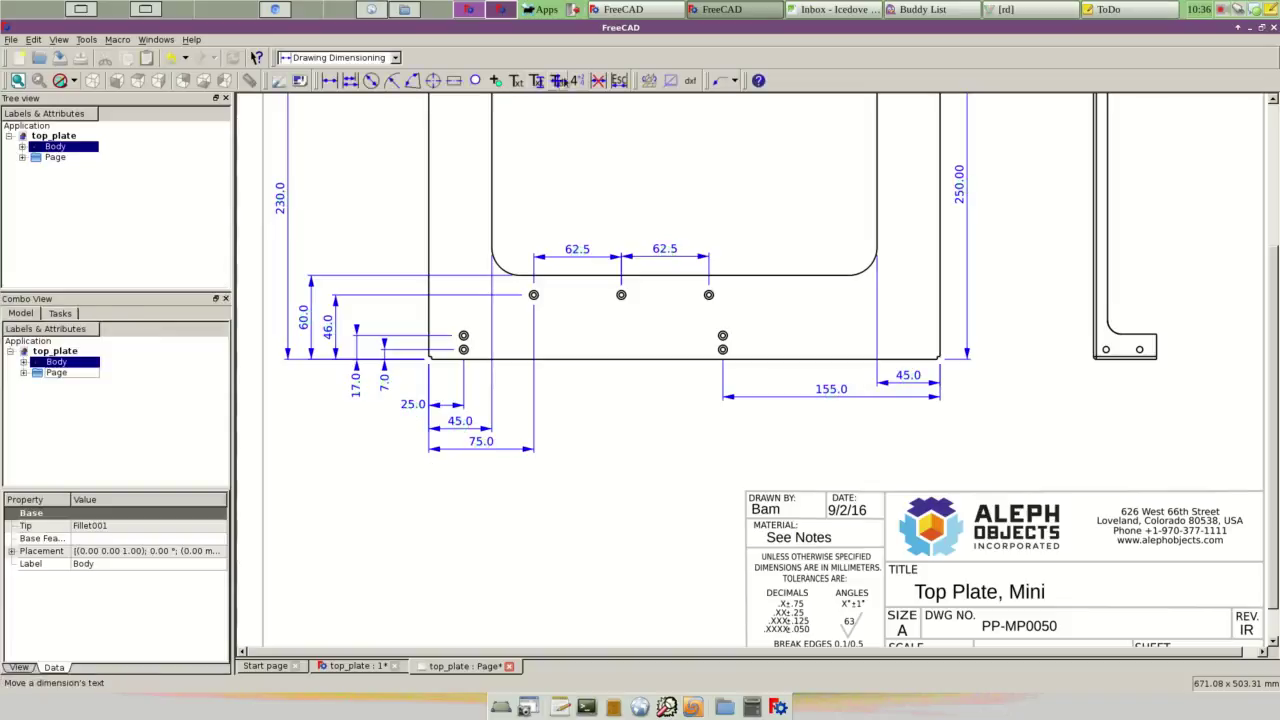
left_click(599, 80)
left_click(459, 424)
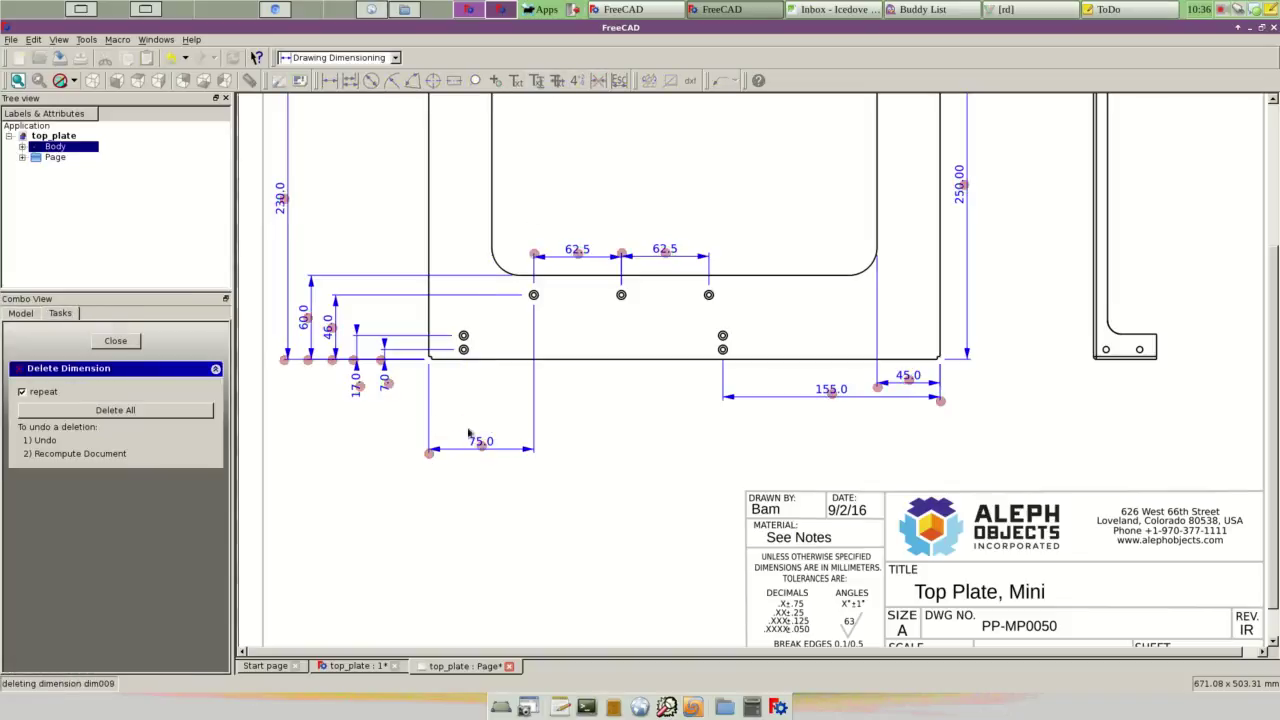
left_click(477, 447)
left_click(115, 341)
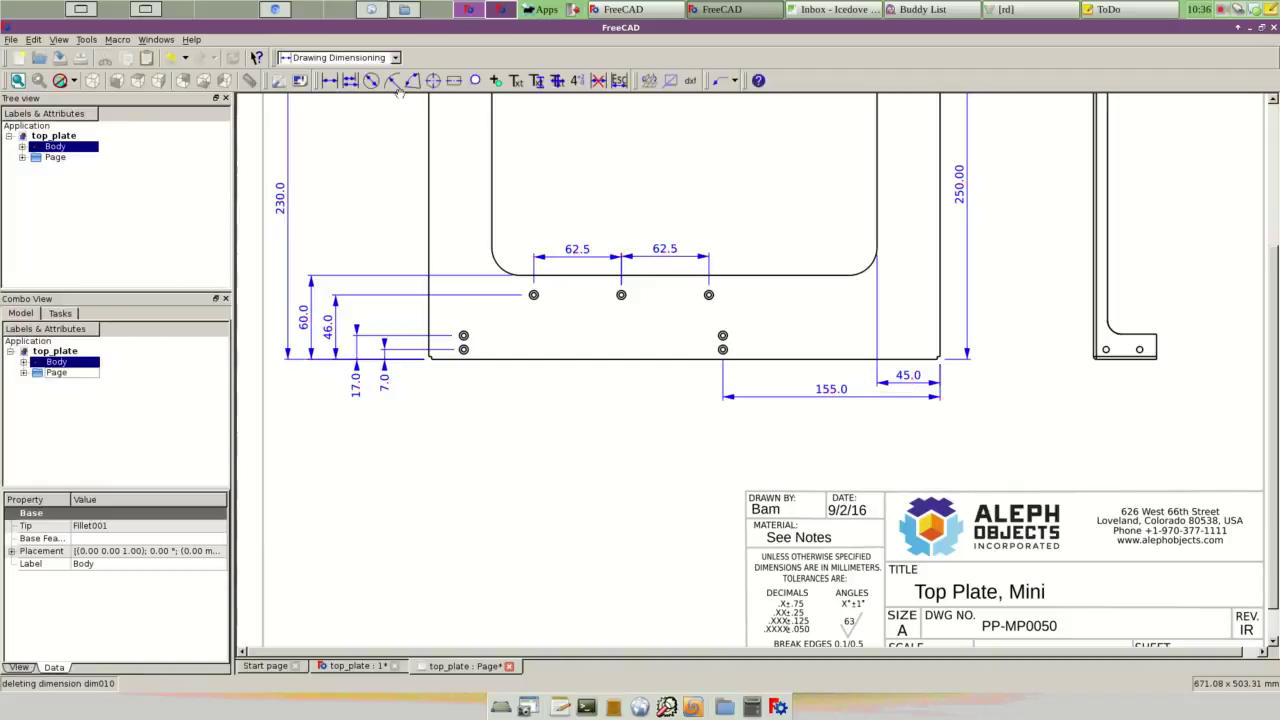
Step: Add linear dimensions 25, 45 and 75 from the plate's left edge to each hole, stacked below
left_click(329, 80)
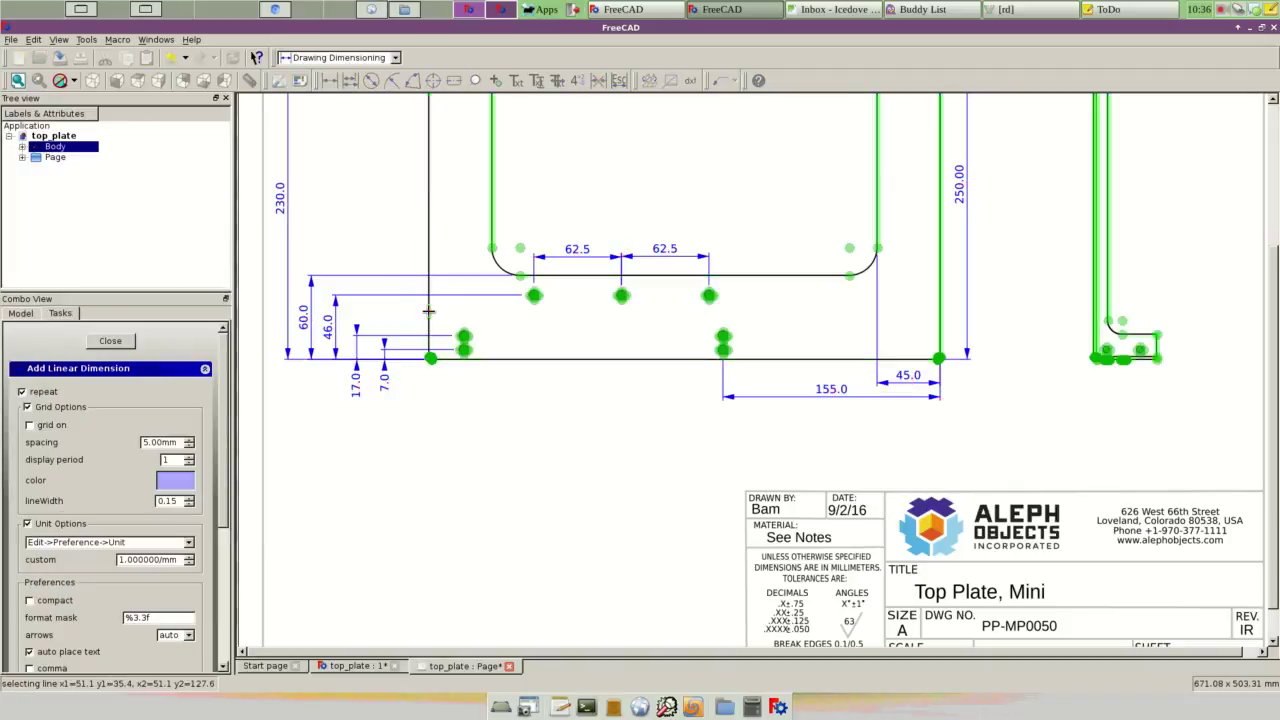
left_click(462, 362)
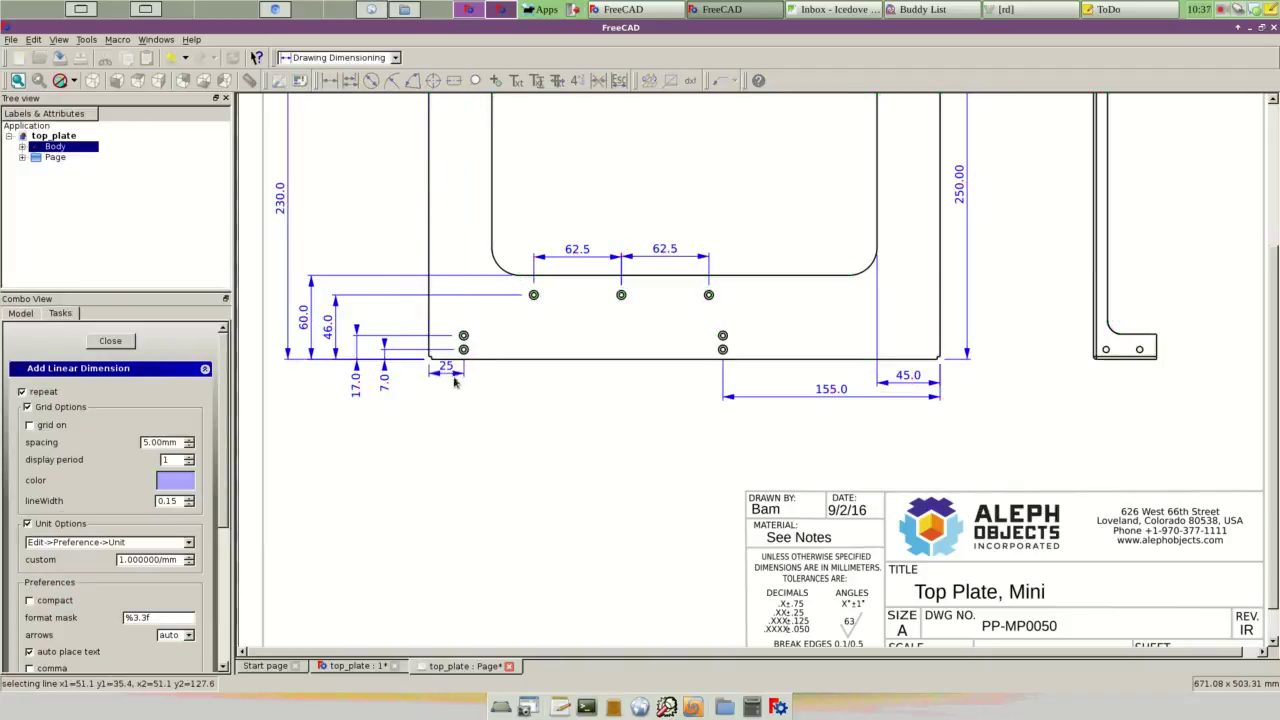
left_click(449, 372)
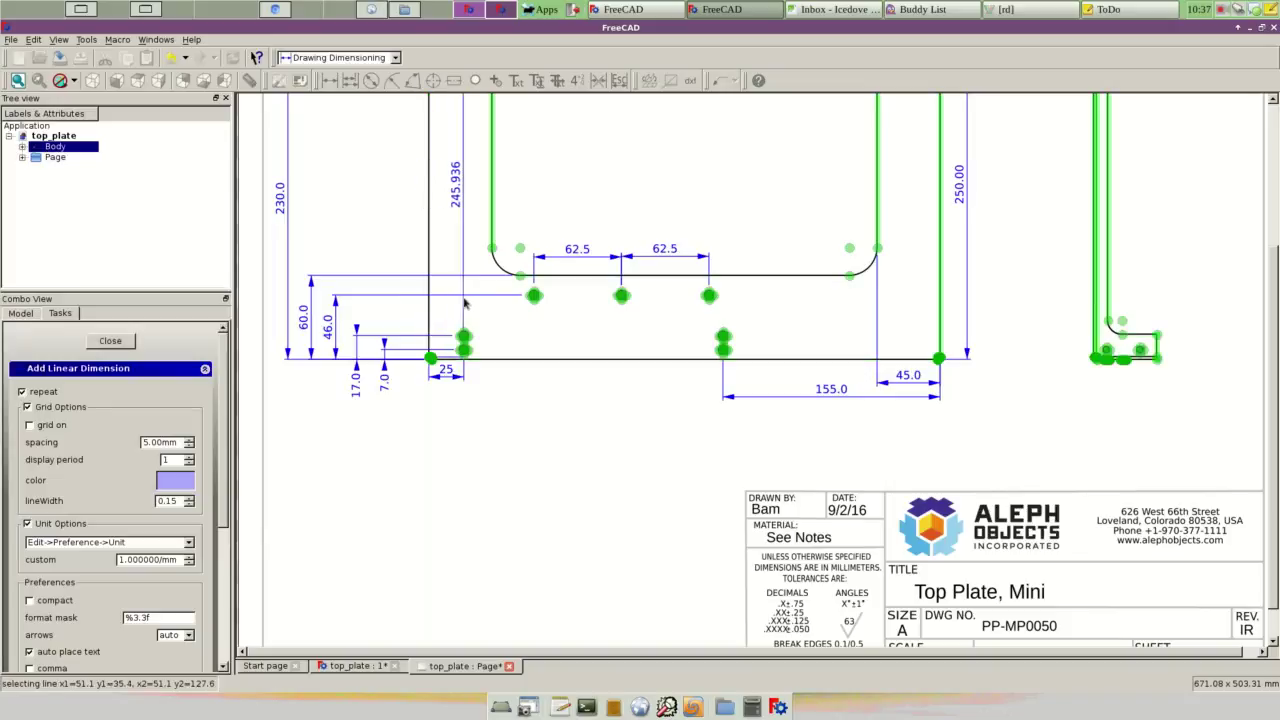
left_click(492, 248)
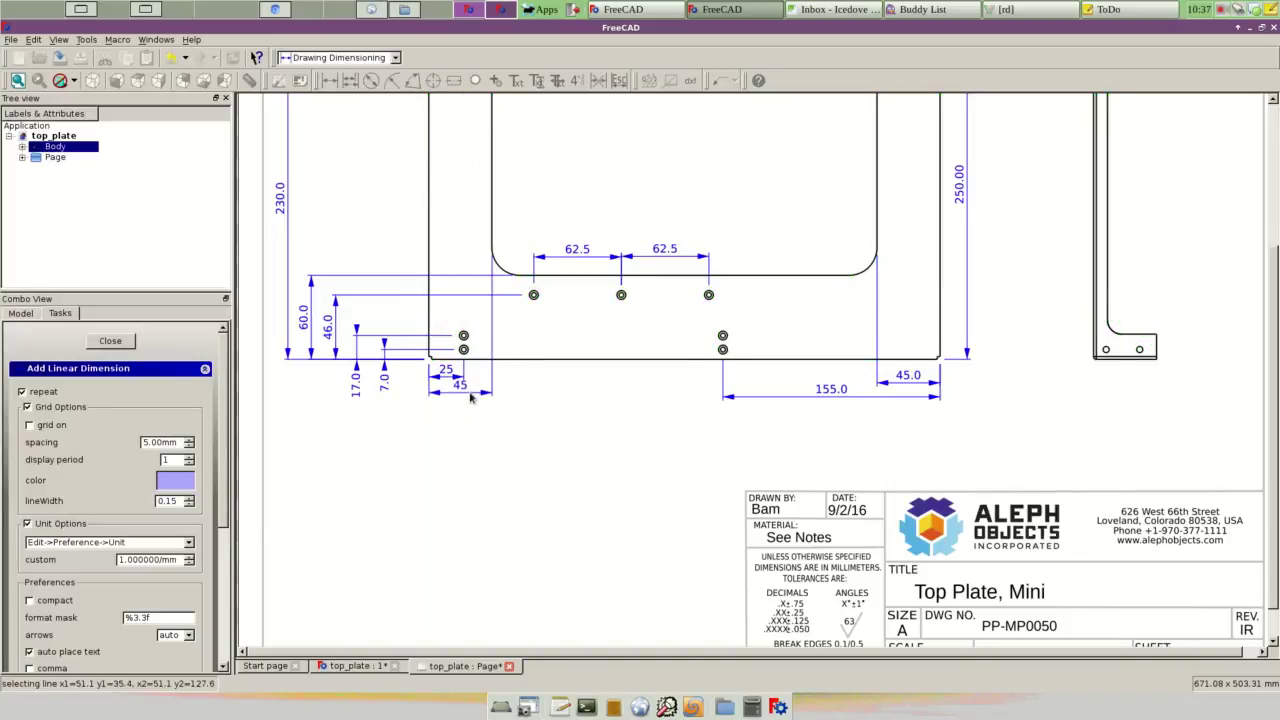
left_click(466, 391)
left_click(430, 320)
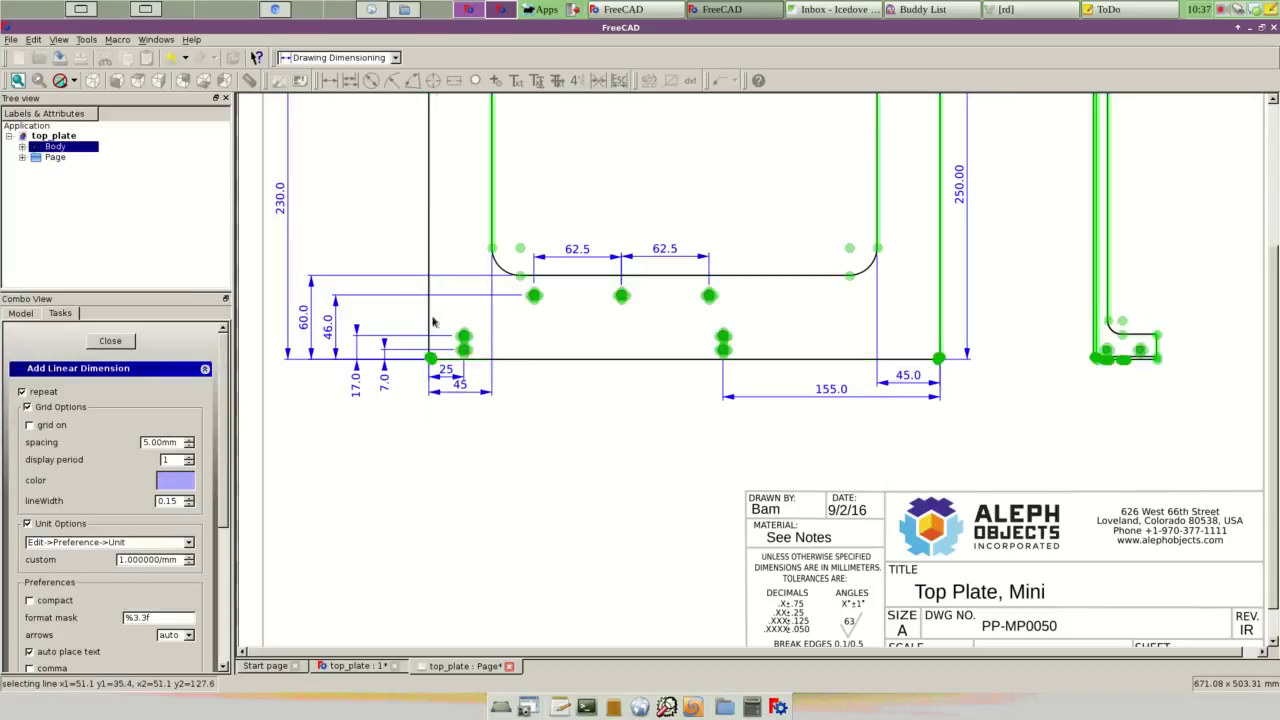
left_click(533, 296)
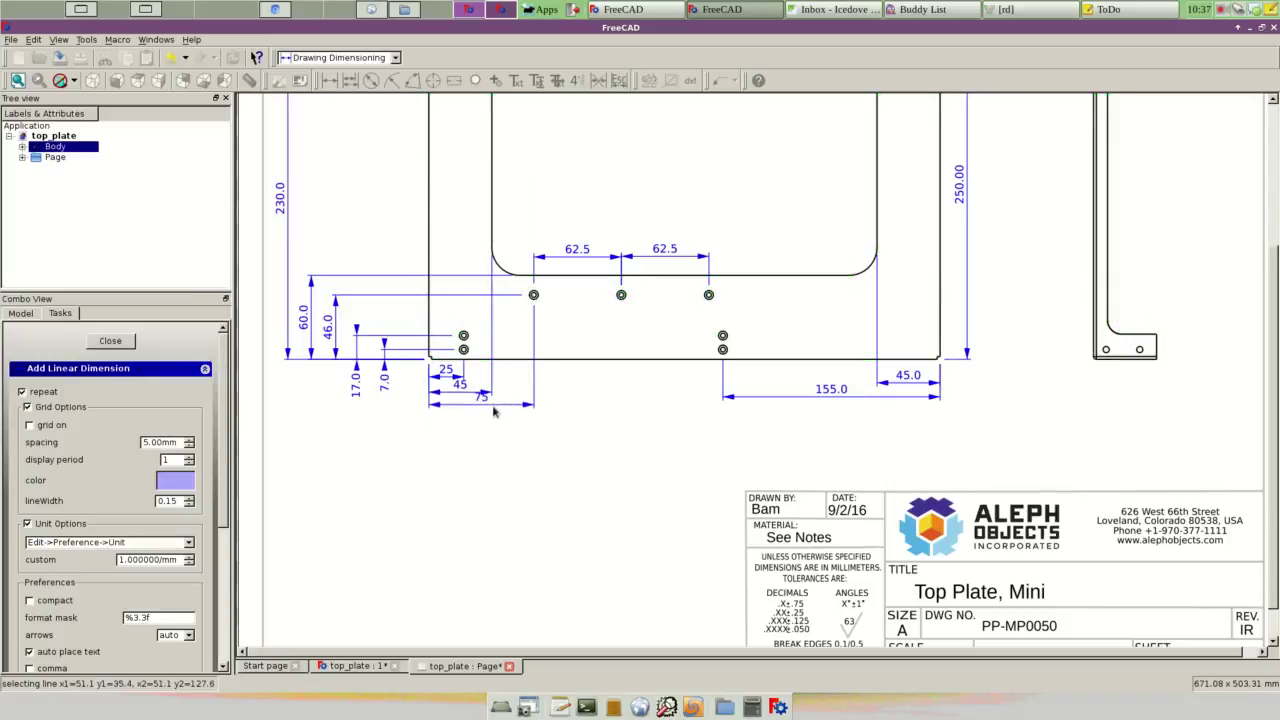
left_click(492, 414)
left_click(113, 341)
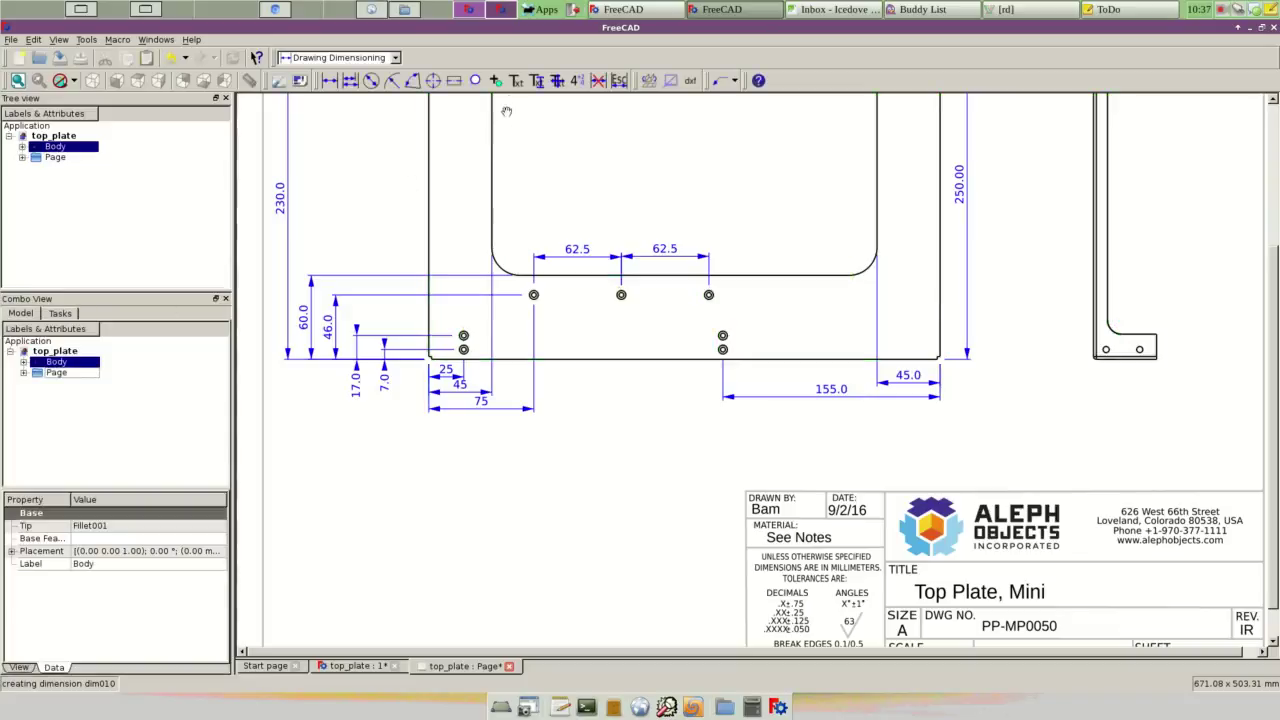
Step: Append .0 to the new horizontal dimensions so they read 25.0, 45.0 and 75.0
left_click(557, 80)
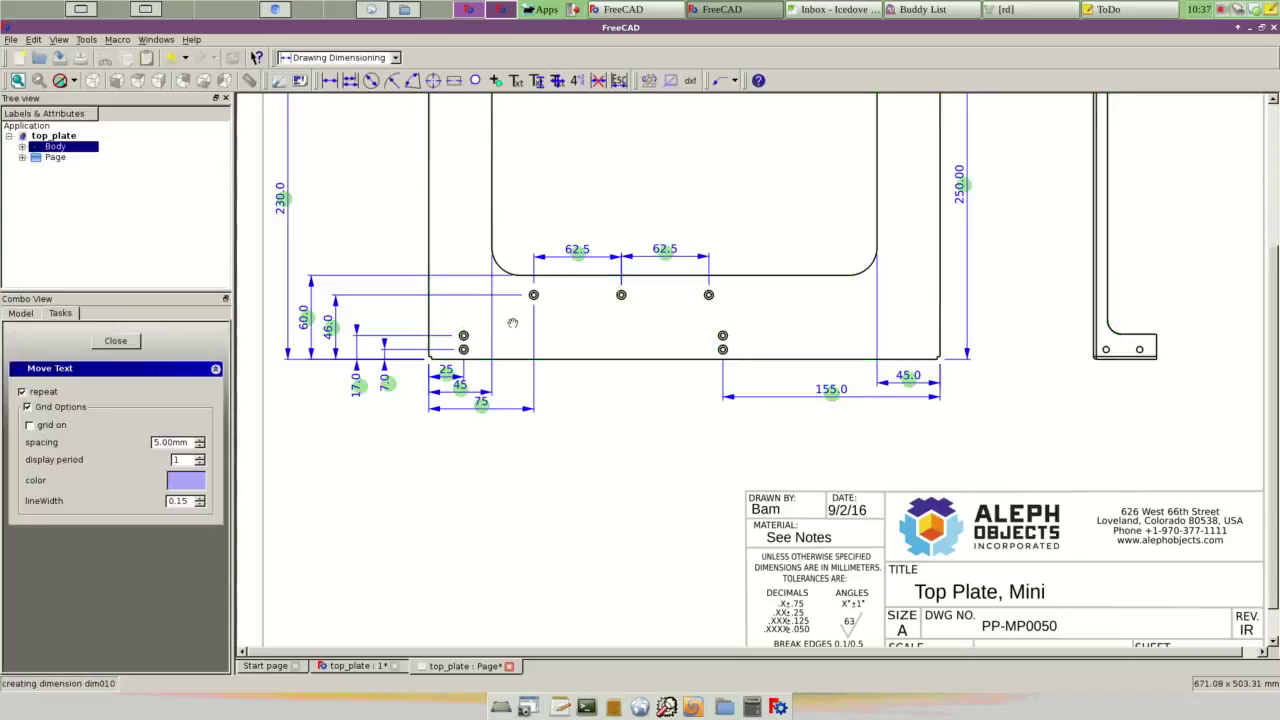
left_click(122, 343)
left_click(537, 80)
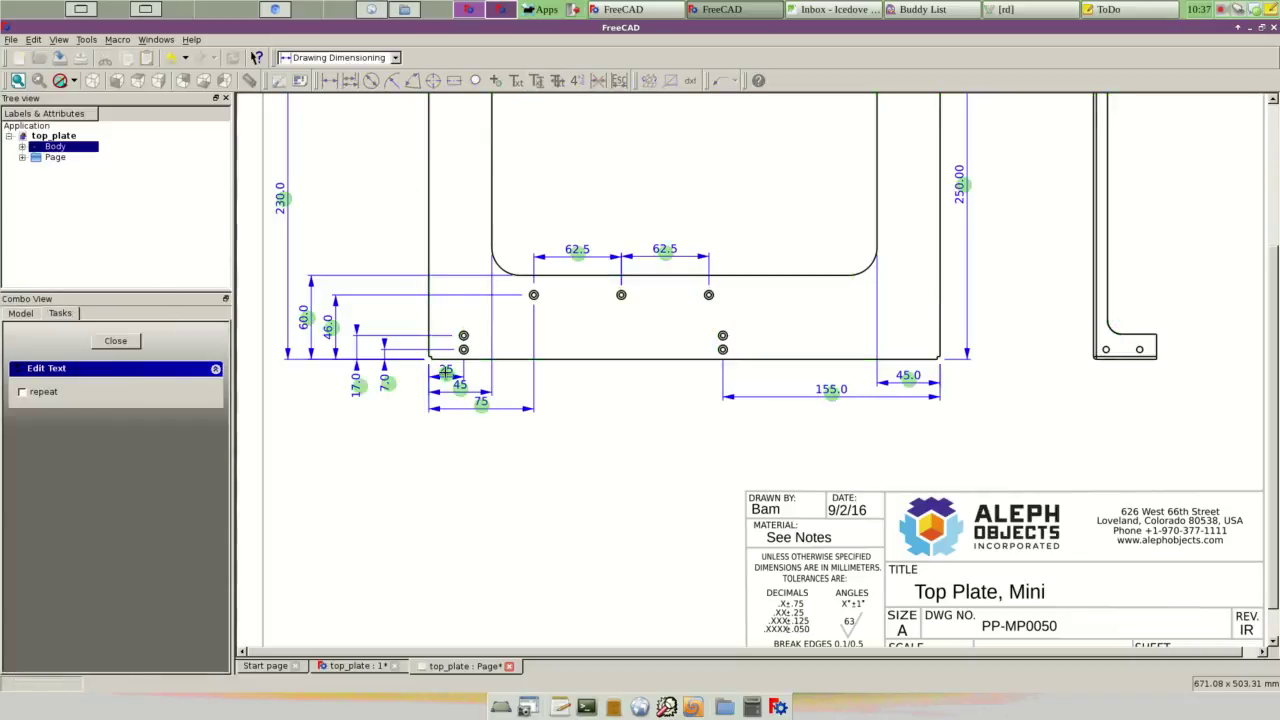
left_click(446, 370)
type(".0")
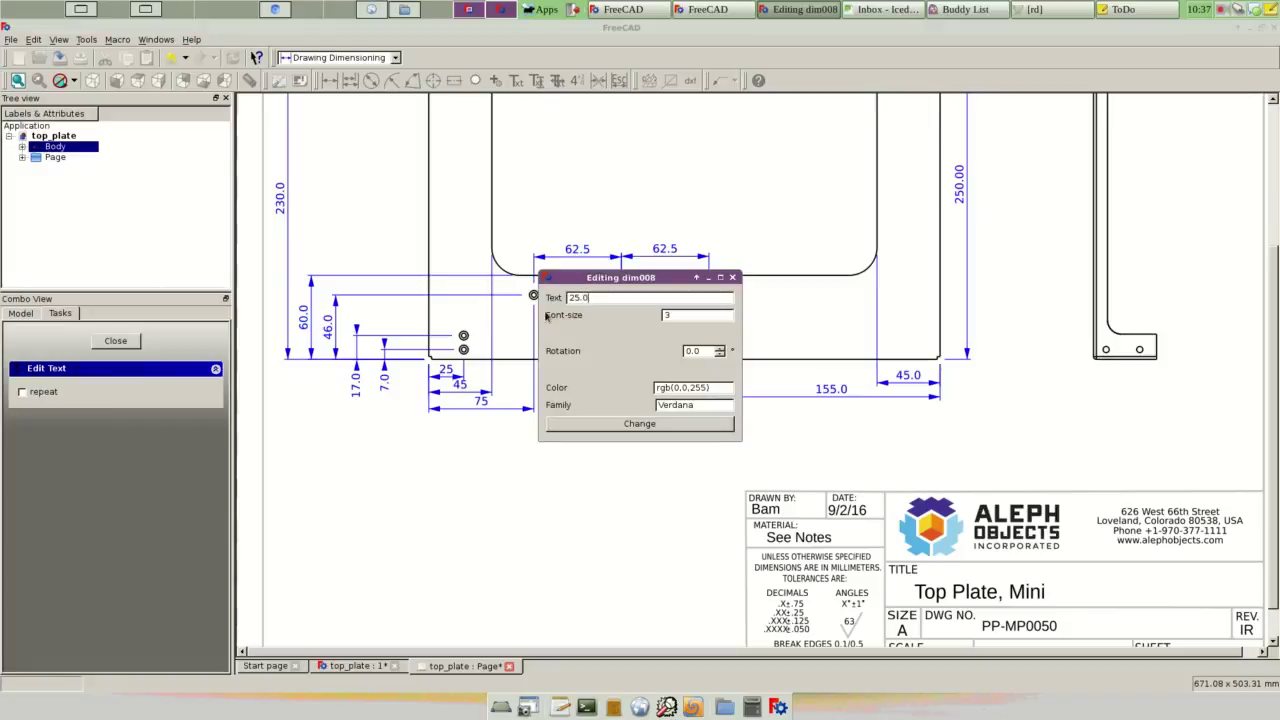
left_click(620, 424)
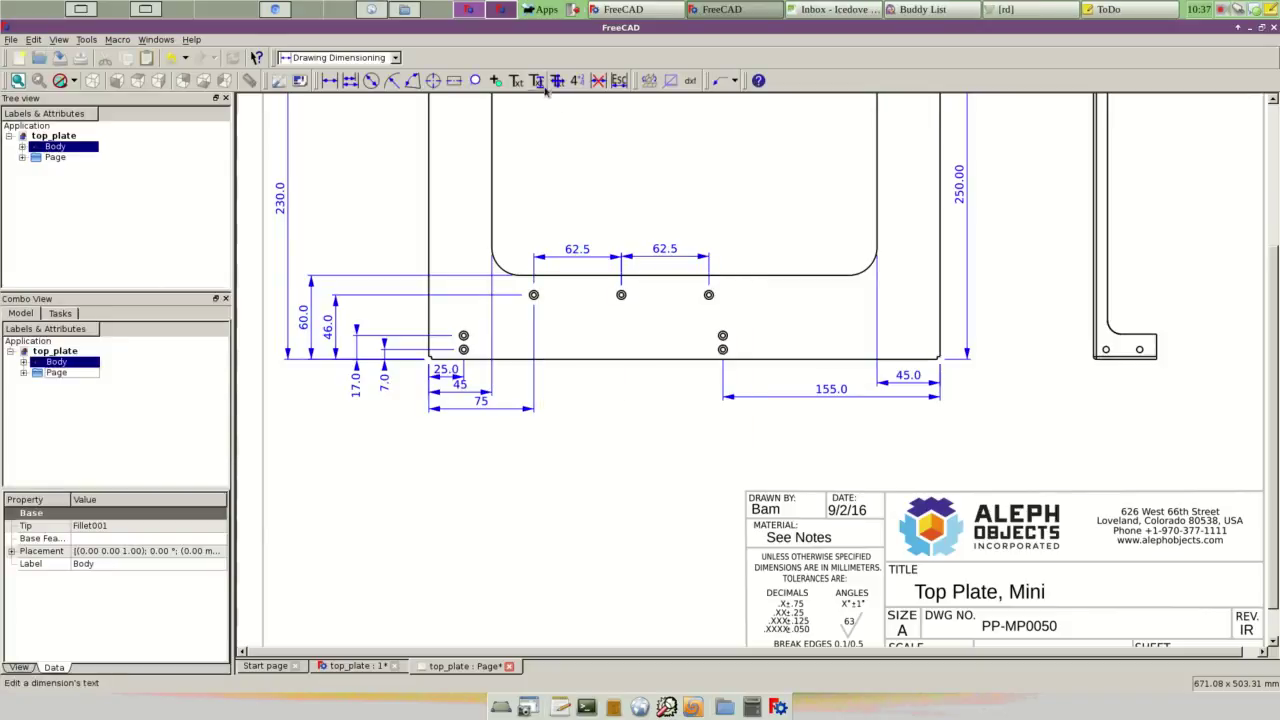
left_click(537, 80)
left_click(460, 386)
left_click(597, 297)
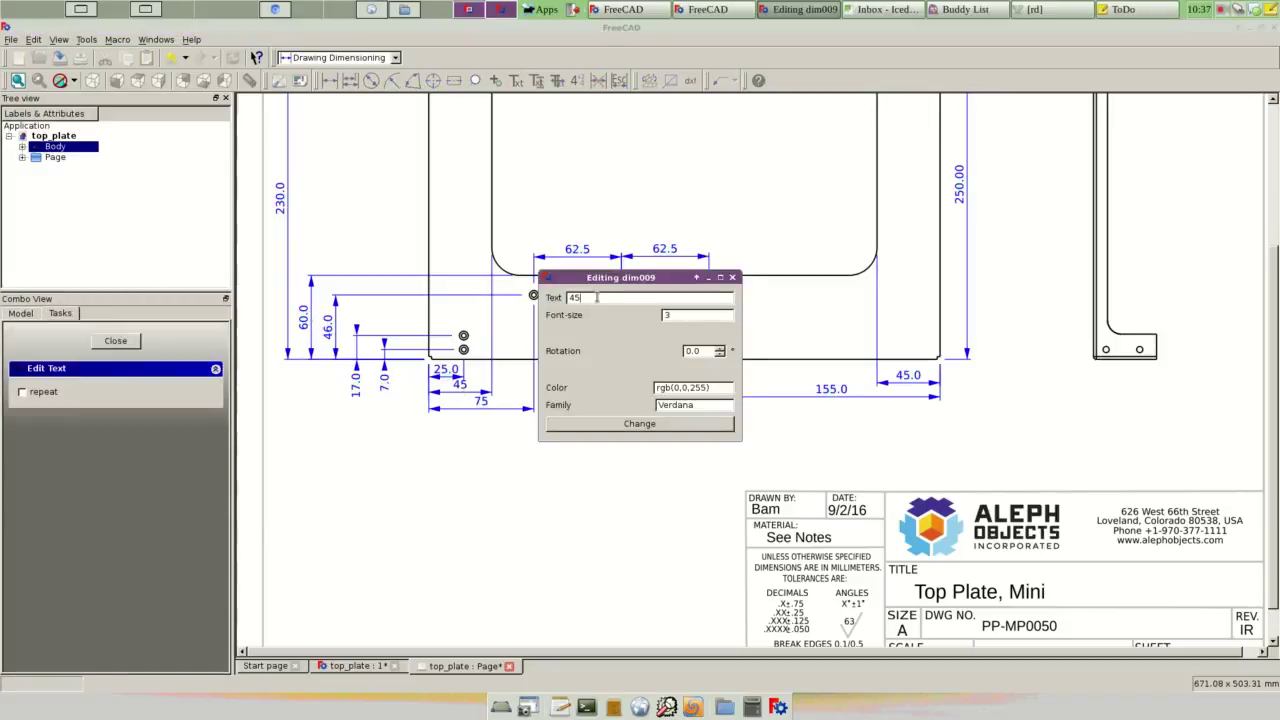
left_click(640, 424)
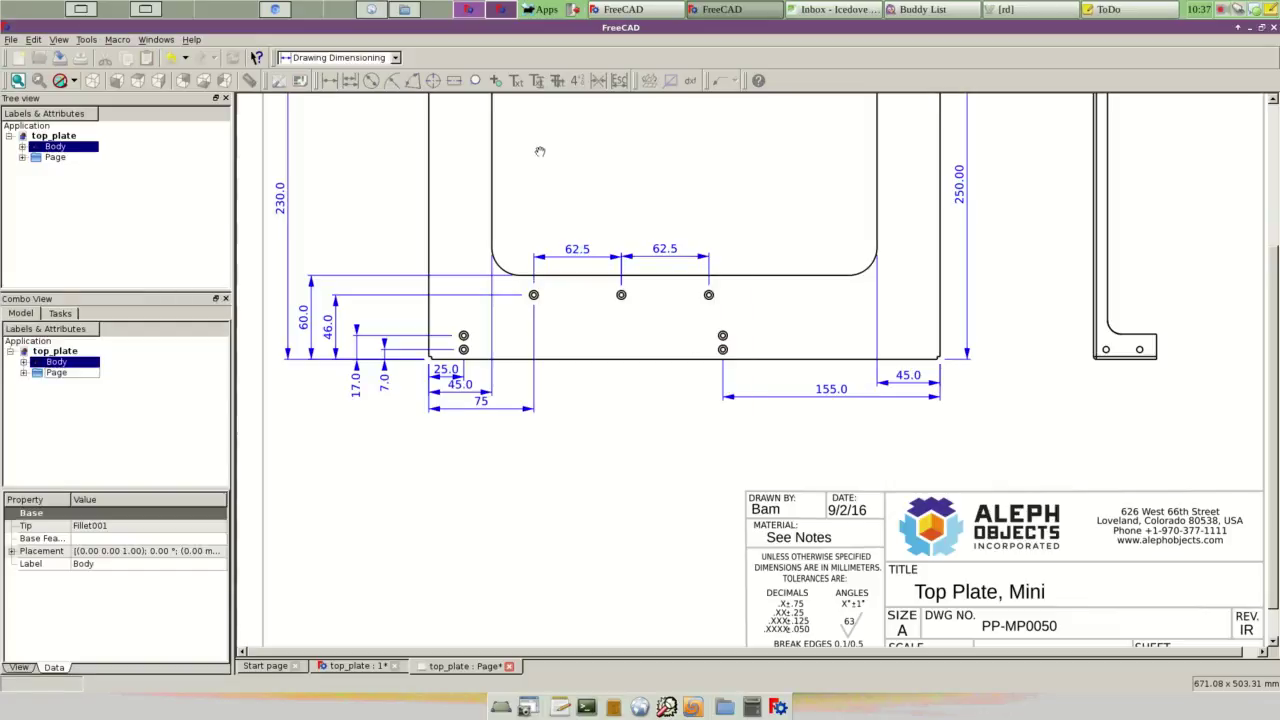
left_click(478, 406)
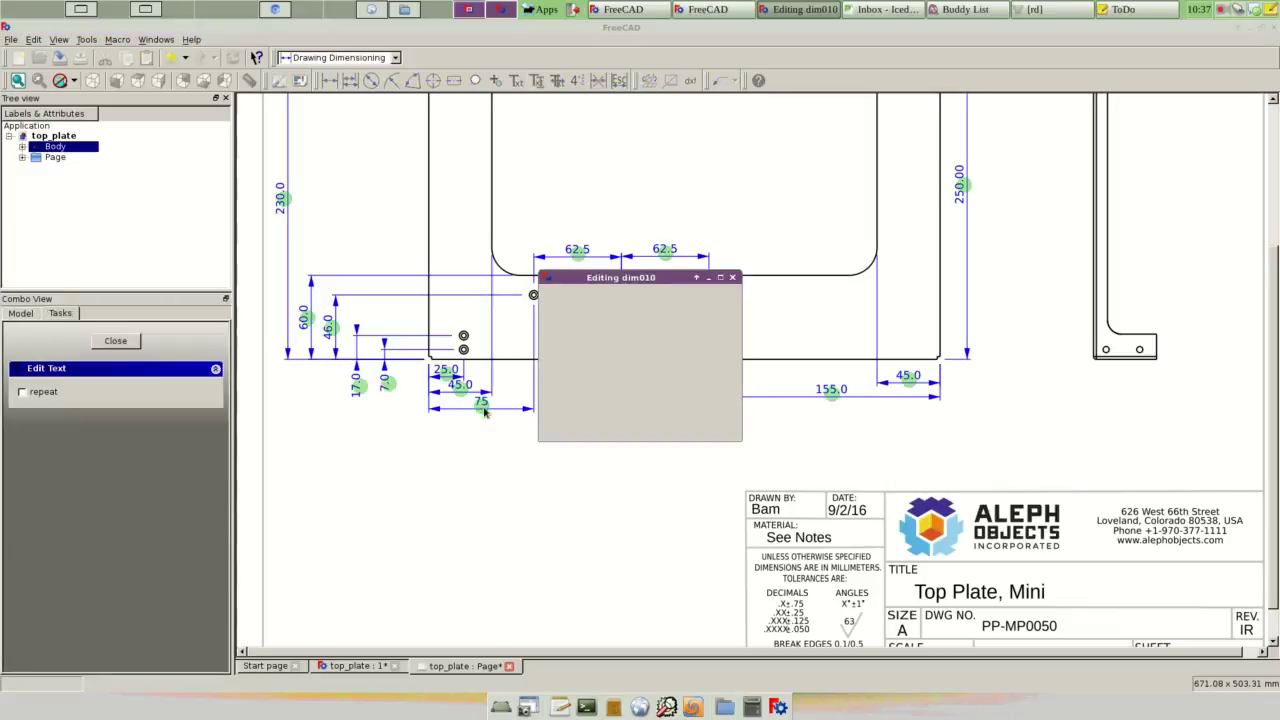
left_click(597, 297)
type(".0")
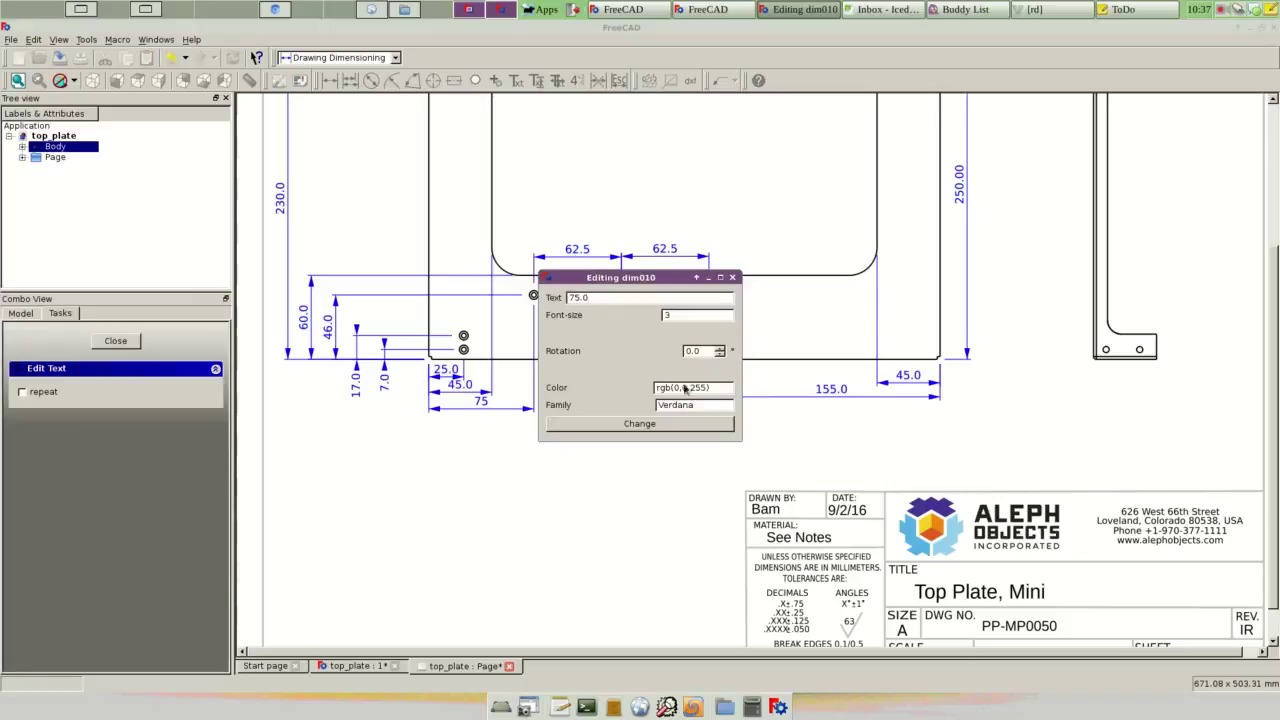
left_click(689, 429)
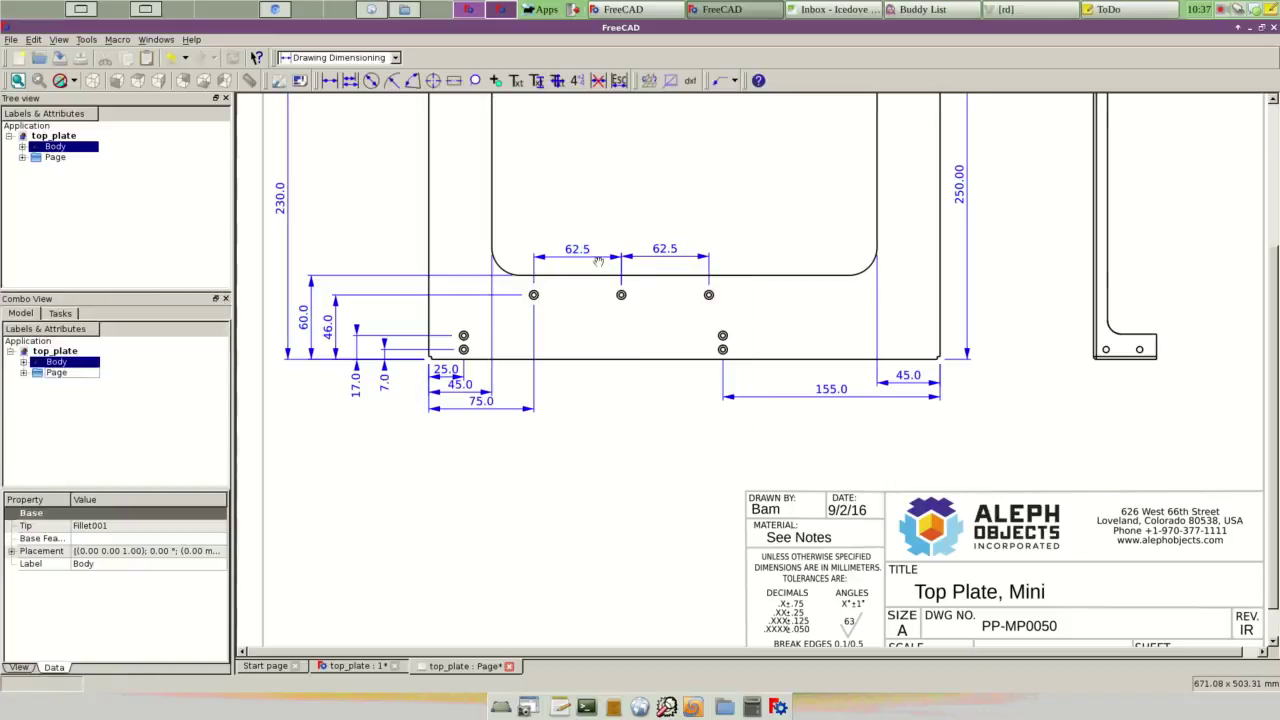
Step: With the grid on, place a 'Notes:' heading at text size 4 left of the title block
scroll(676, 506, "down", 3)
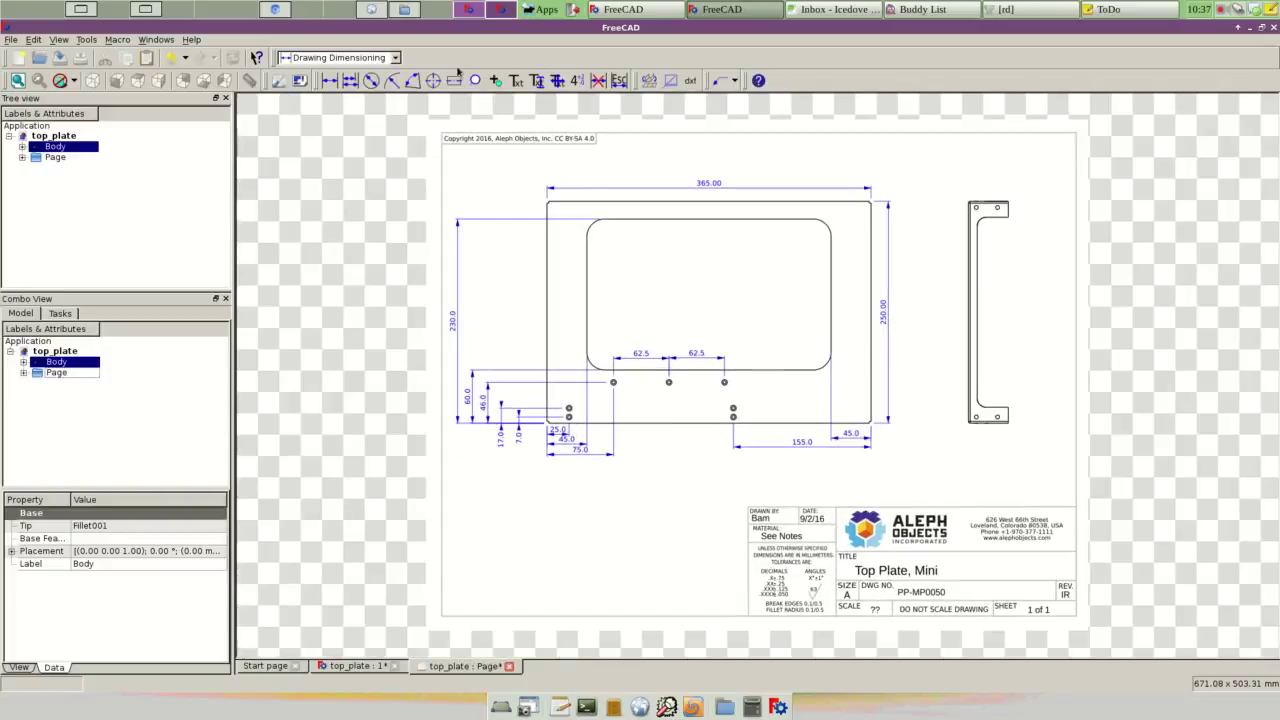
left_click(516, 80)
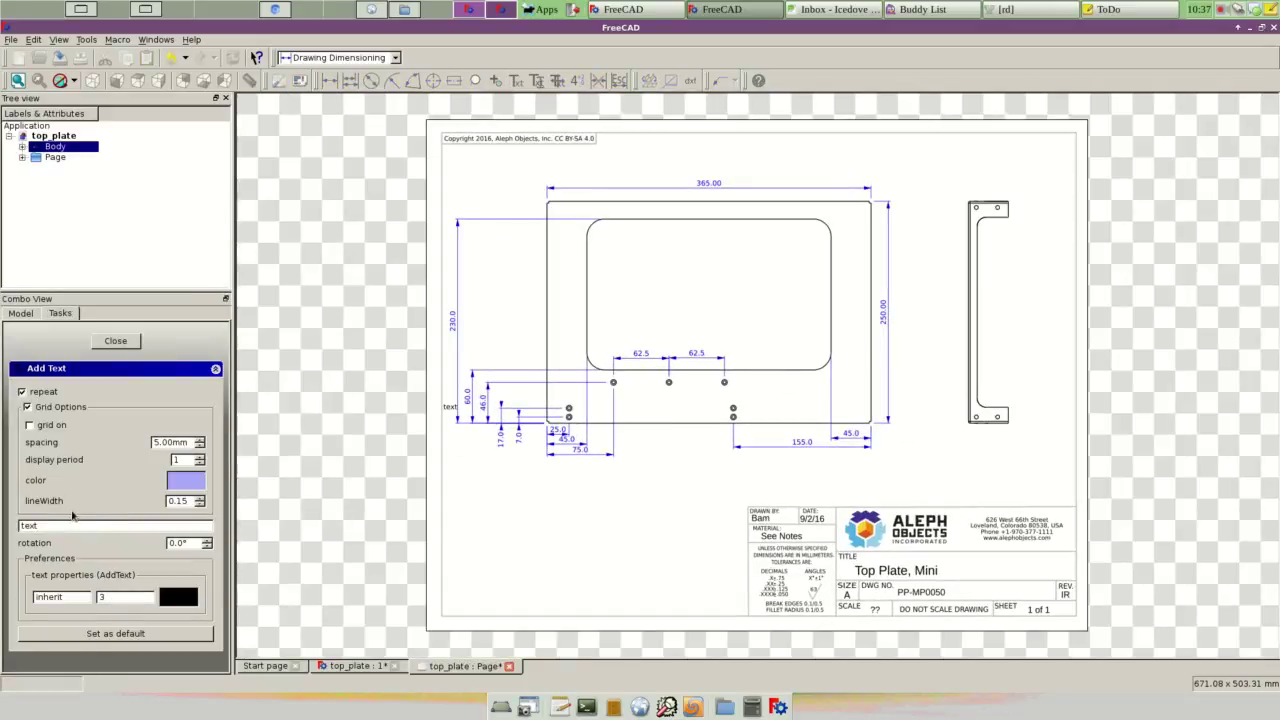
double_click(40, 526)
type("No")
type("tes:")
left_click(29, 425)
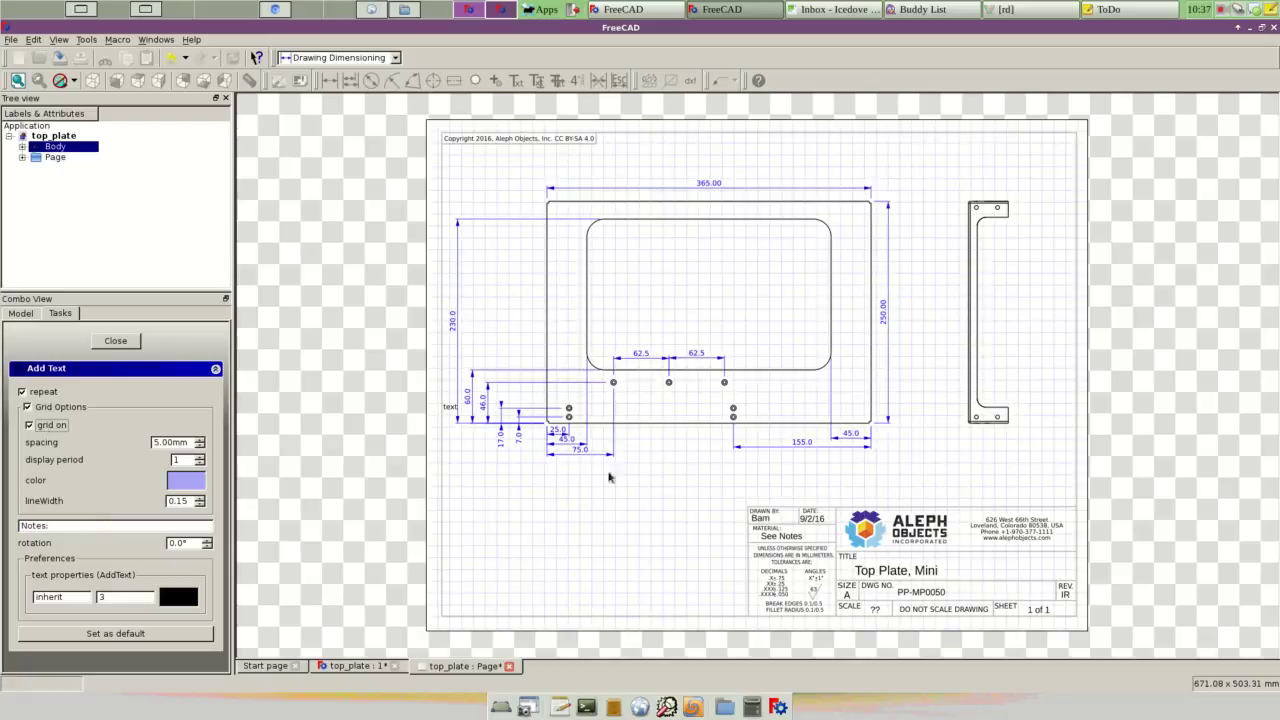
double_click(101, 596)
type("4")
left_click(457, 520)
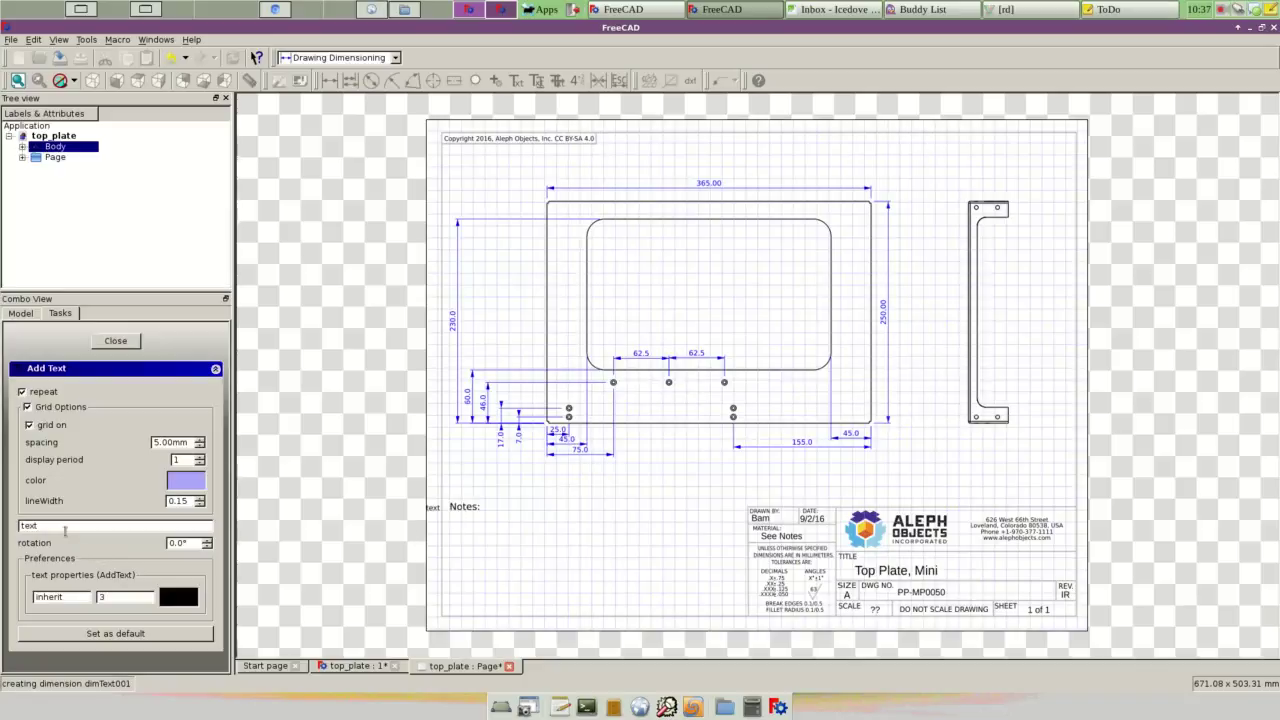
left_click_drag(64, 527, 5, 513)
Step: Place note '1. Material: RoHS compliant 12AWG (0.08") Aluminum' beneath the Notes heading
type("1.")
type(" Material: R")
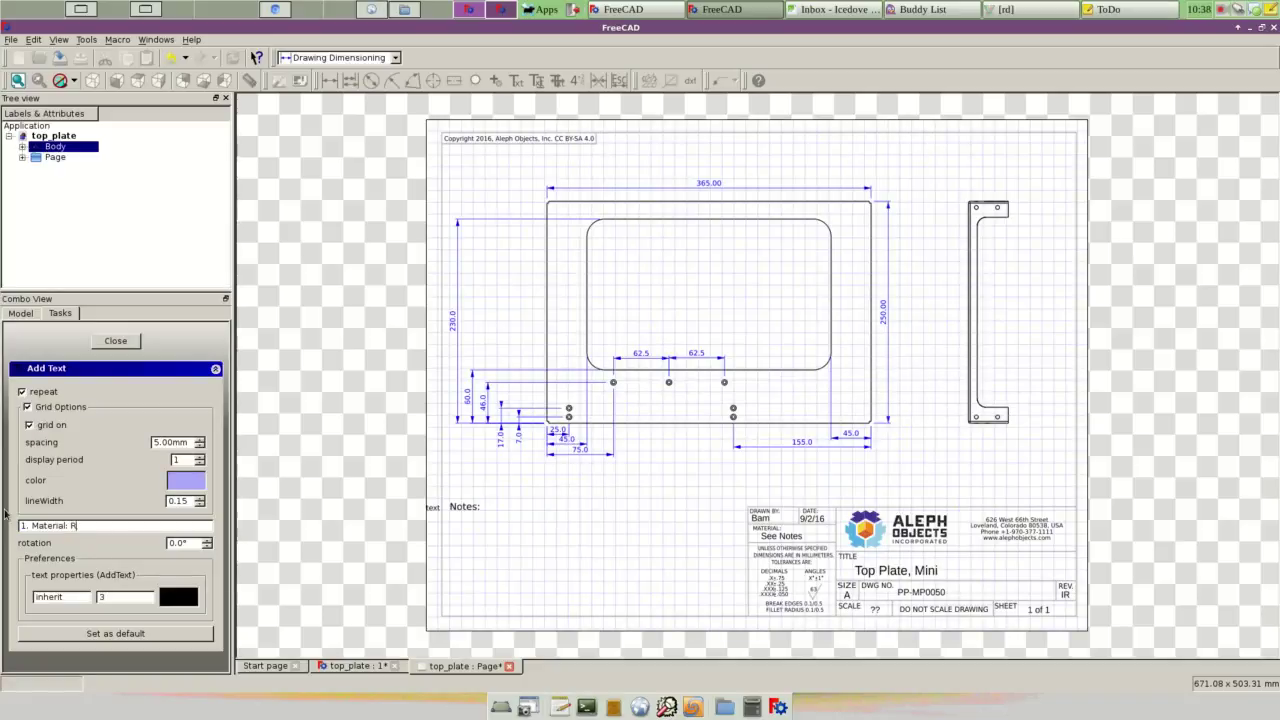
type("oHS ")
type("com")
type("pliant 12")
type("AM")
type("lu")
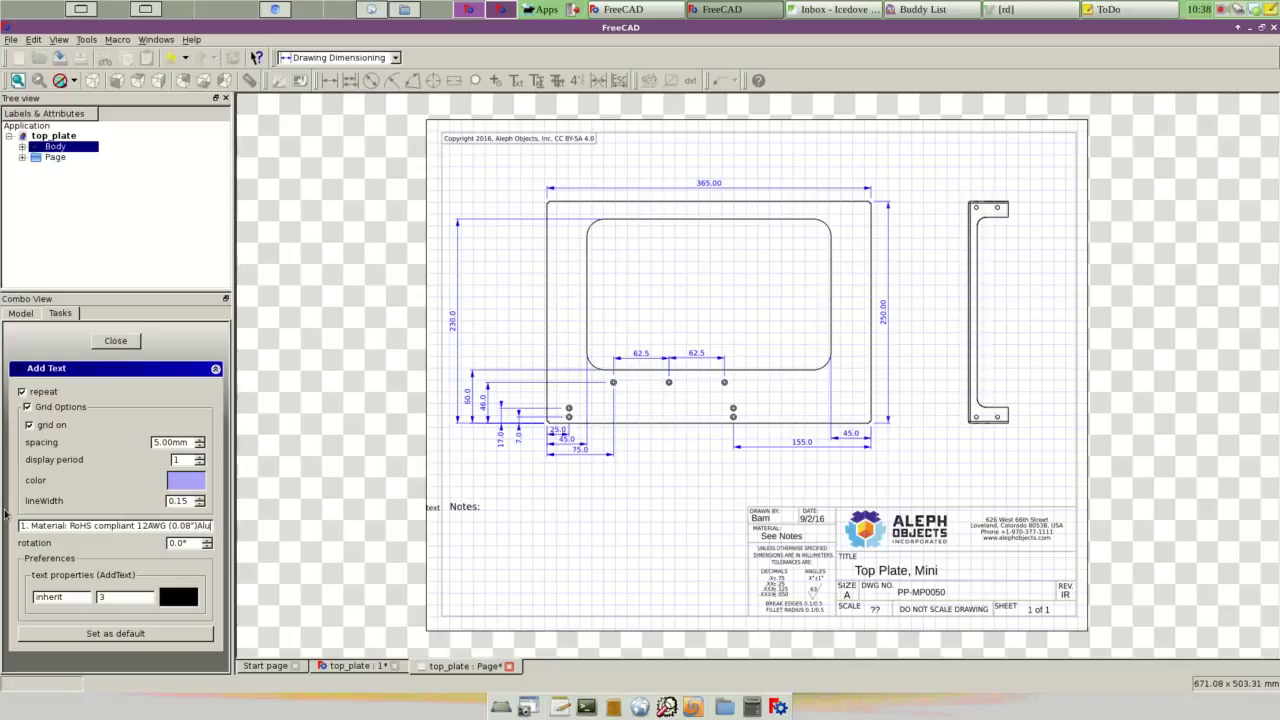
type("minum")
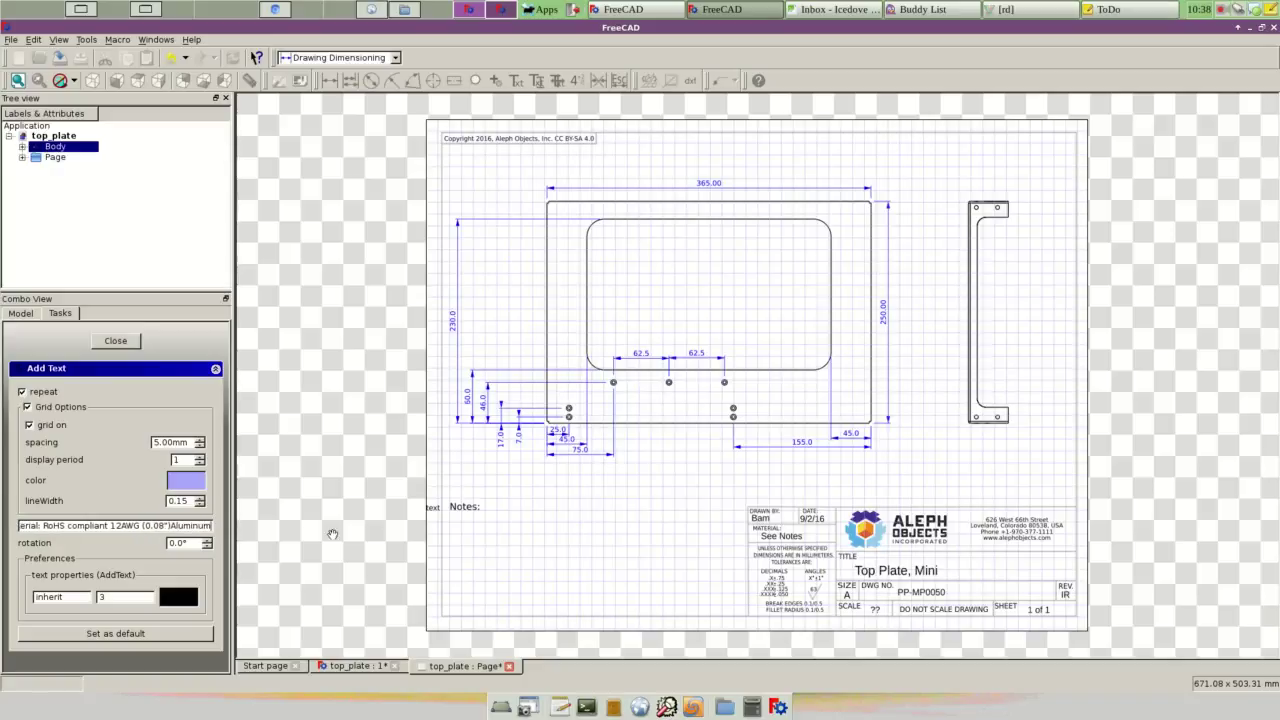
left_click(468, 534)
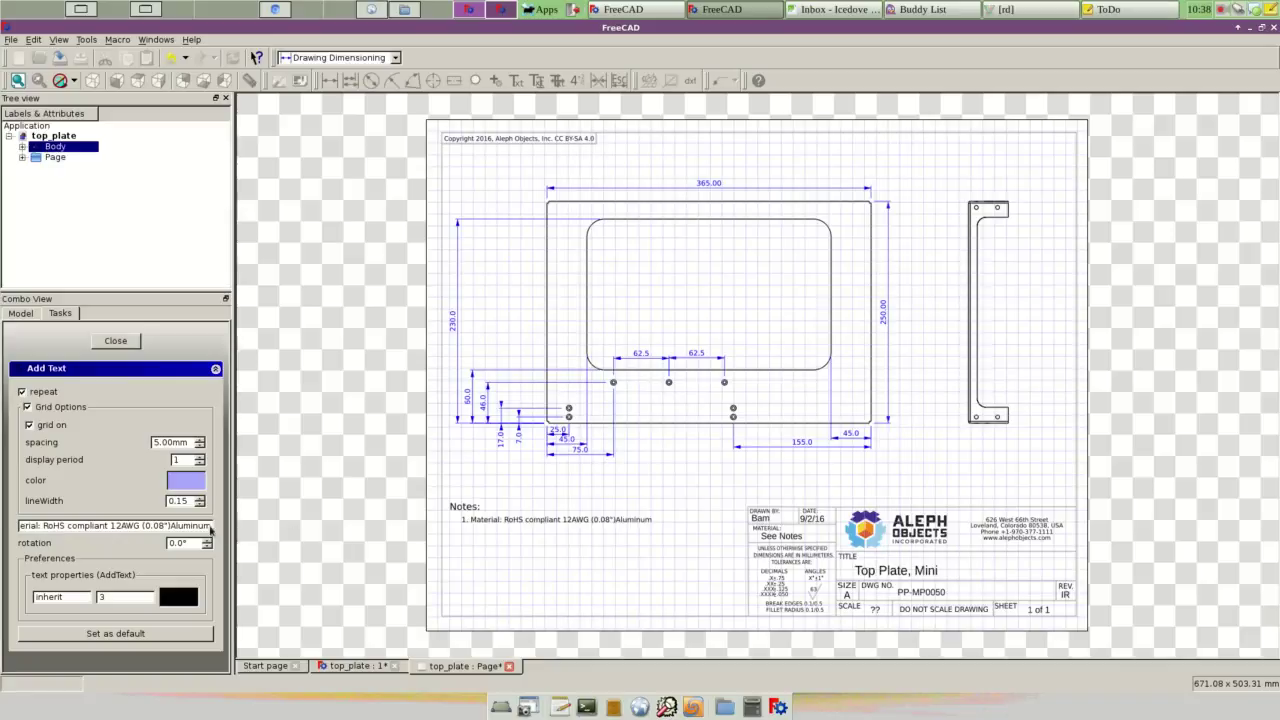
left_click(172, 526)
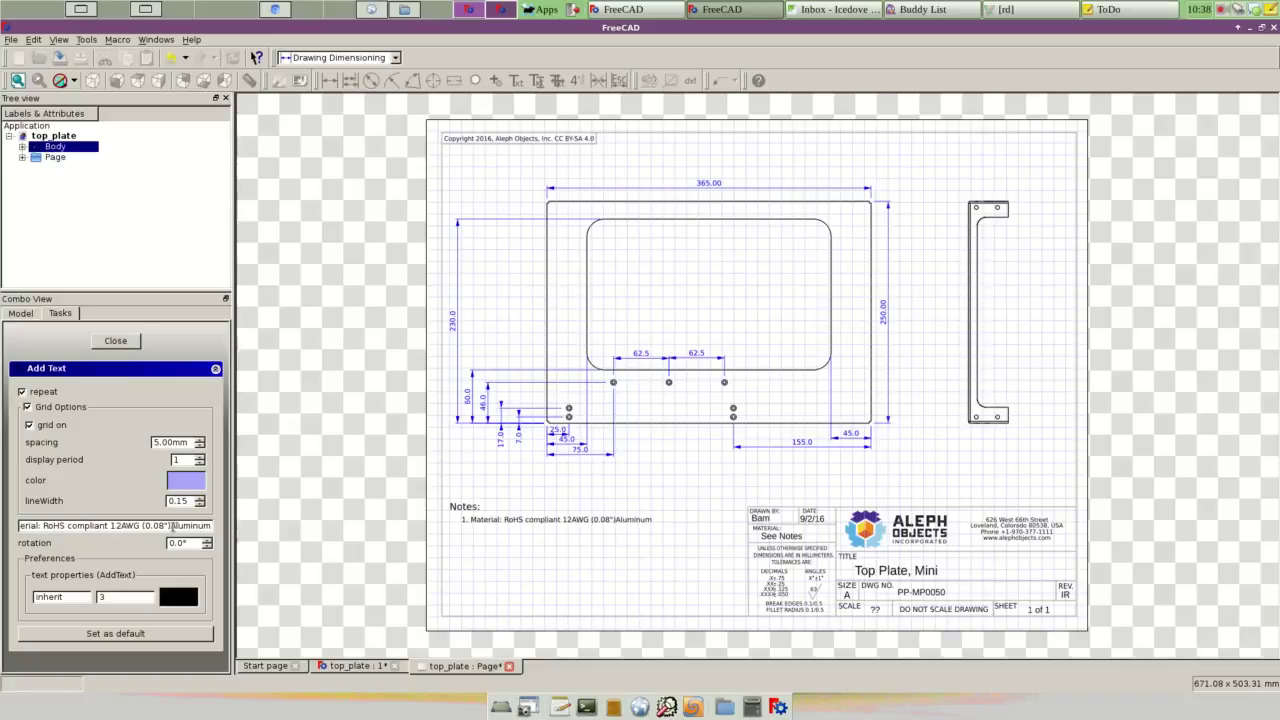
left_click(438, 531)
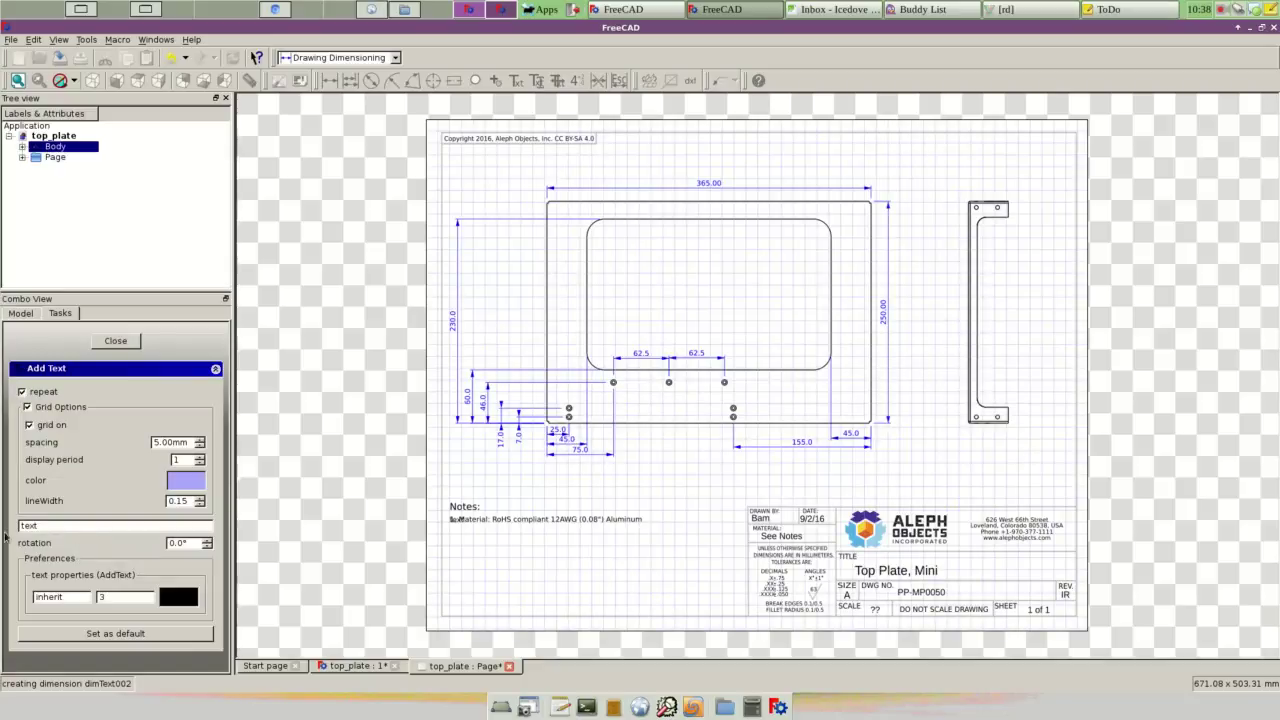
Step: Place note '2. Break all sharp edges and mask all threads prior to powder coat' under note 1
key("ctrl+a")
type("2. ")
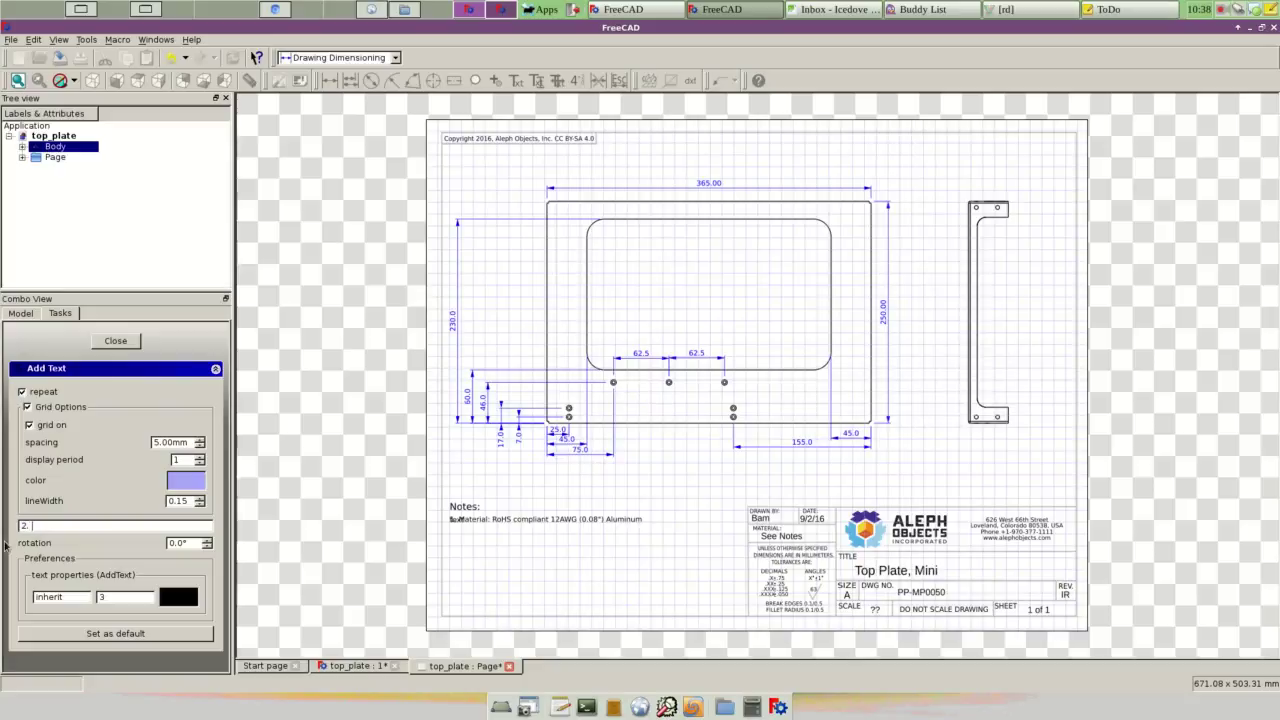
type("Brenak")
key("BackSpace")
key("BackSpace")
key("BackSpace")
type("ak all s")
type("harp ")
type("edges and ")
type("mask all")
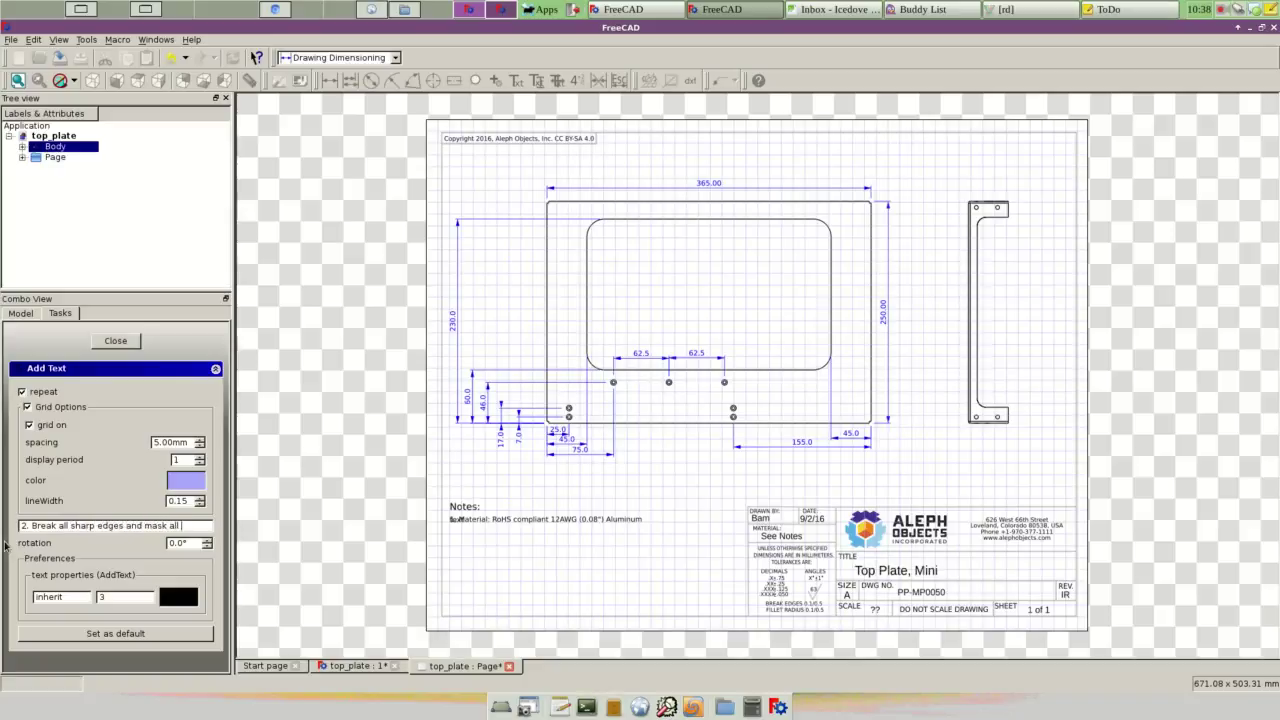
type("threads pri")
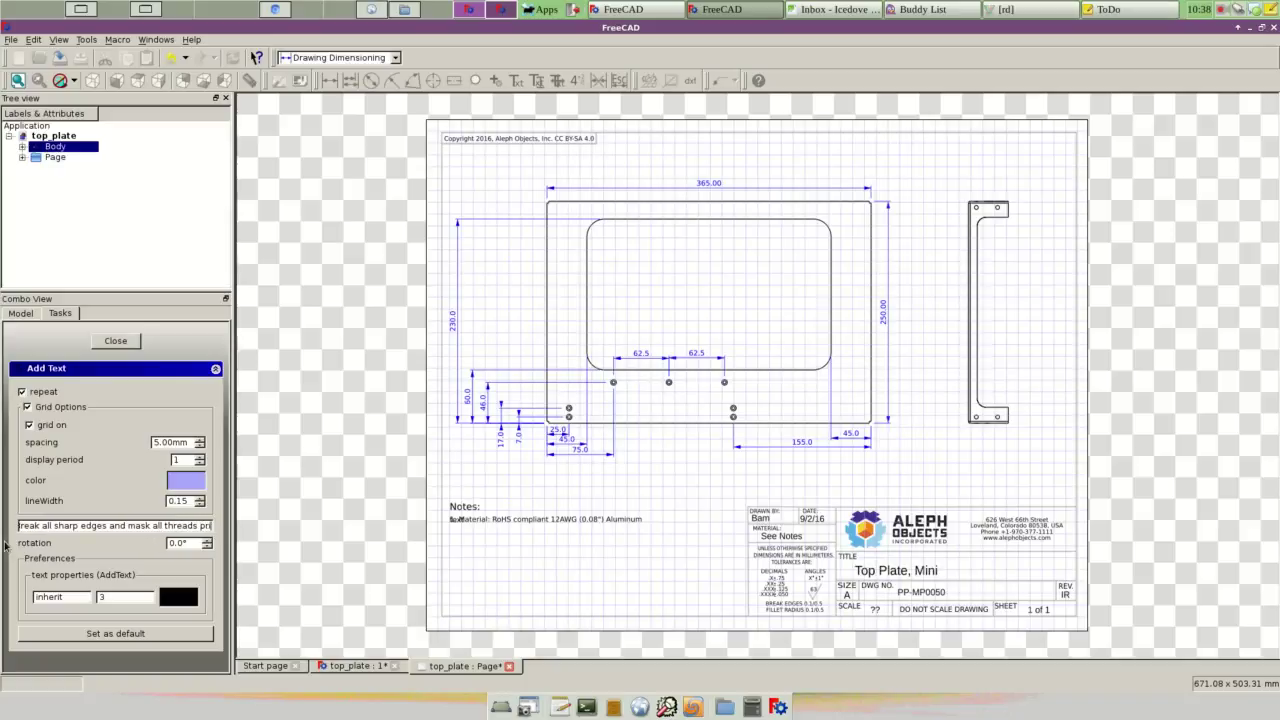
type("or to po")
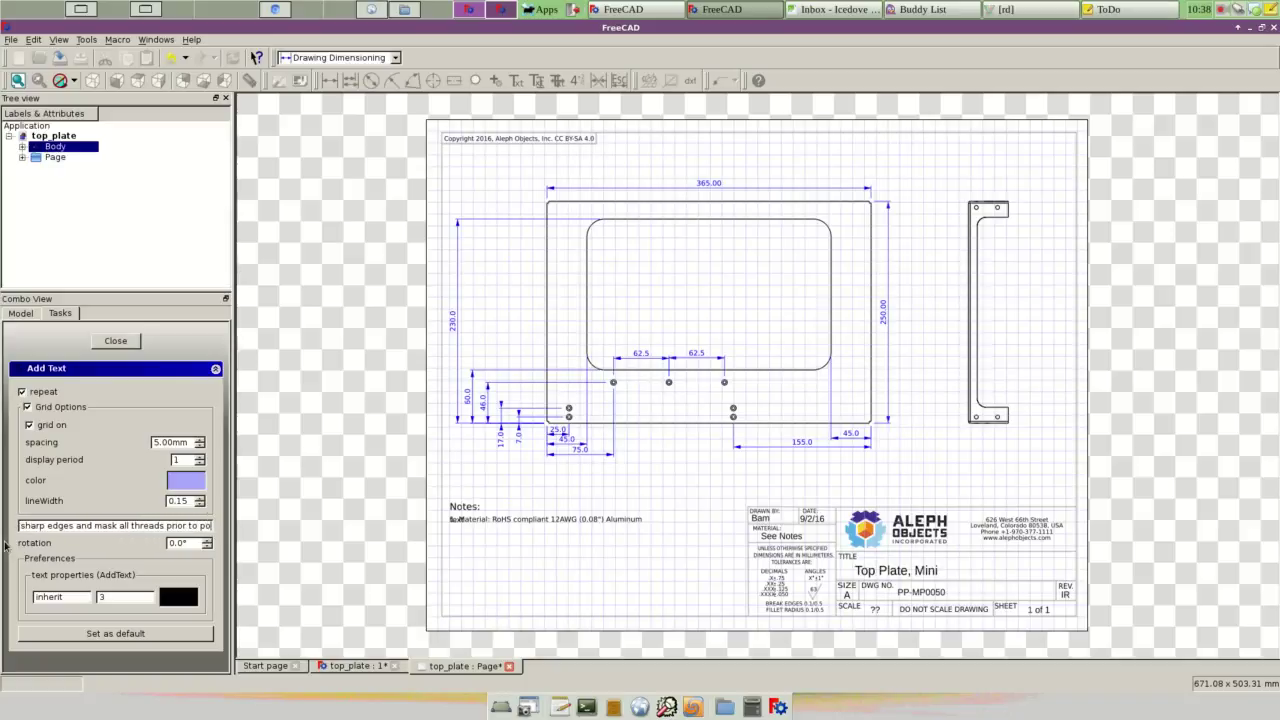
type("wder coa")
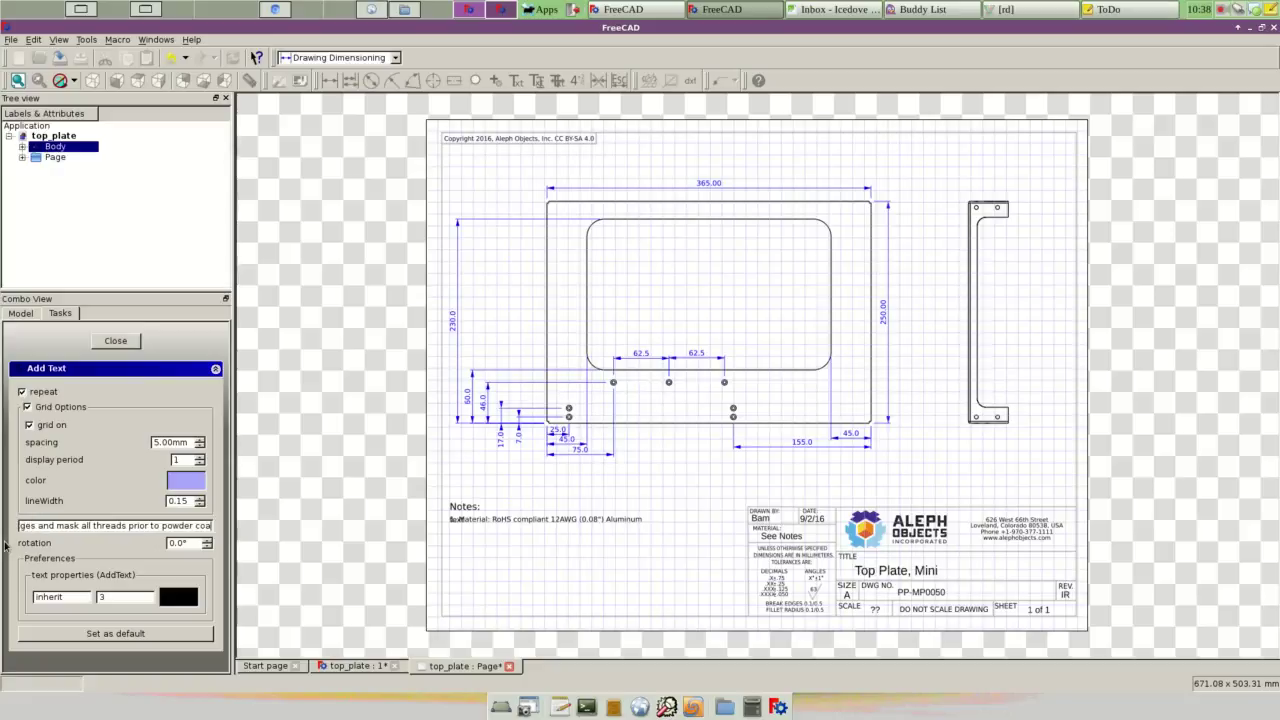
type("t")
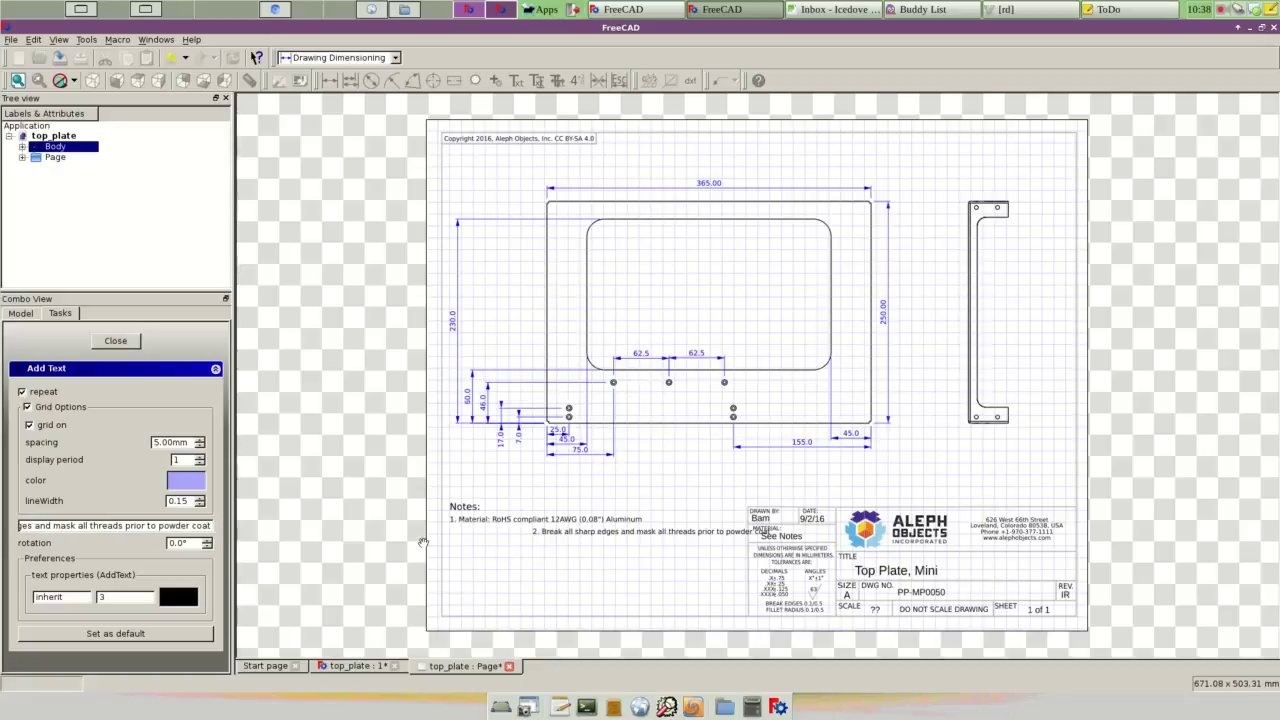
left_click(445, 539)
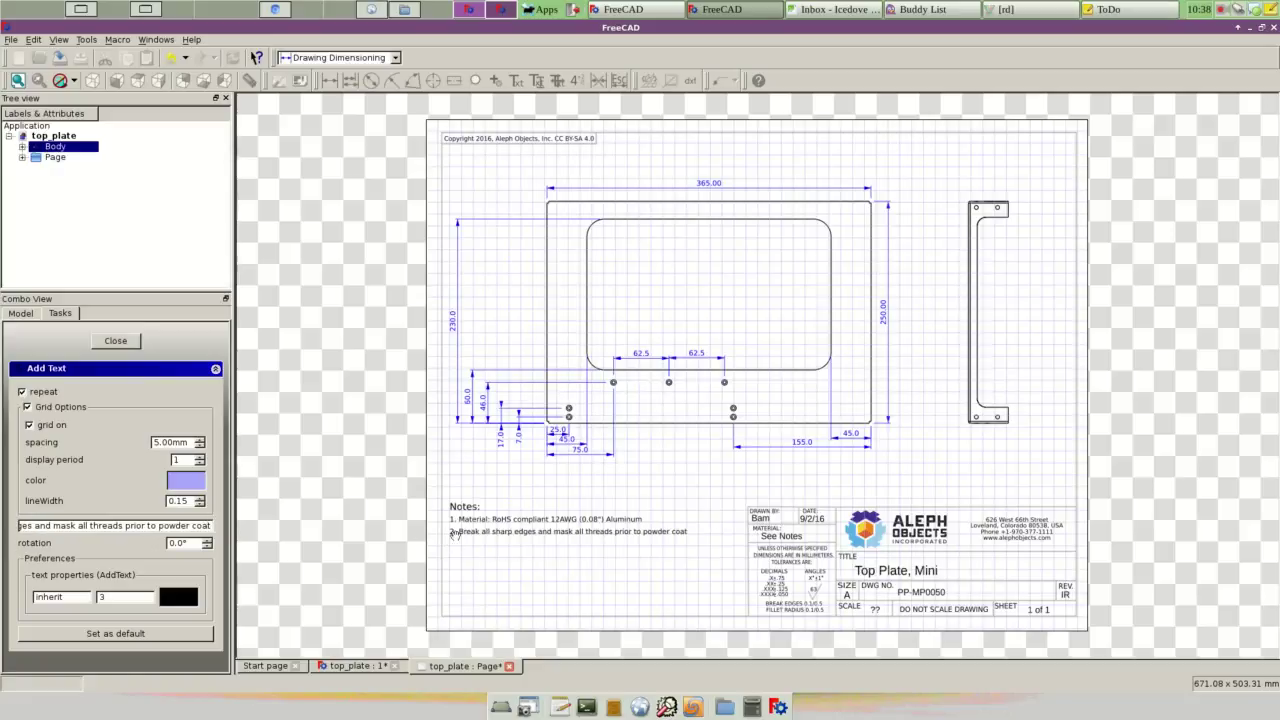
left_click(452, 540)
Step: Place note '3. Part is to be powder coated with Cardinal color C241-BK109.' under note 2
type("3")
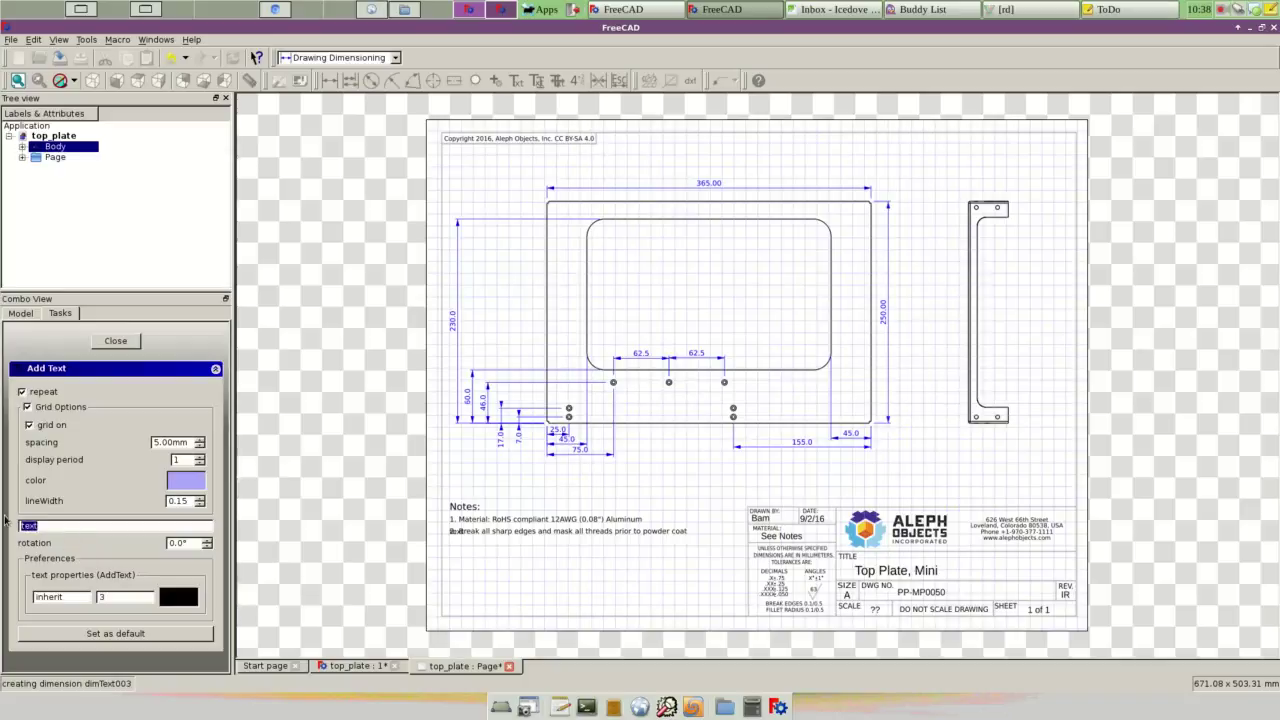
type(".")
type(" Part")
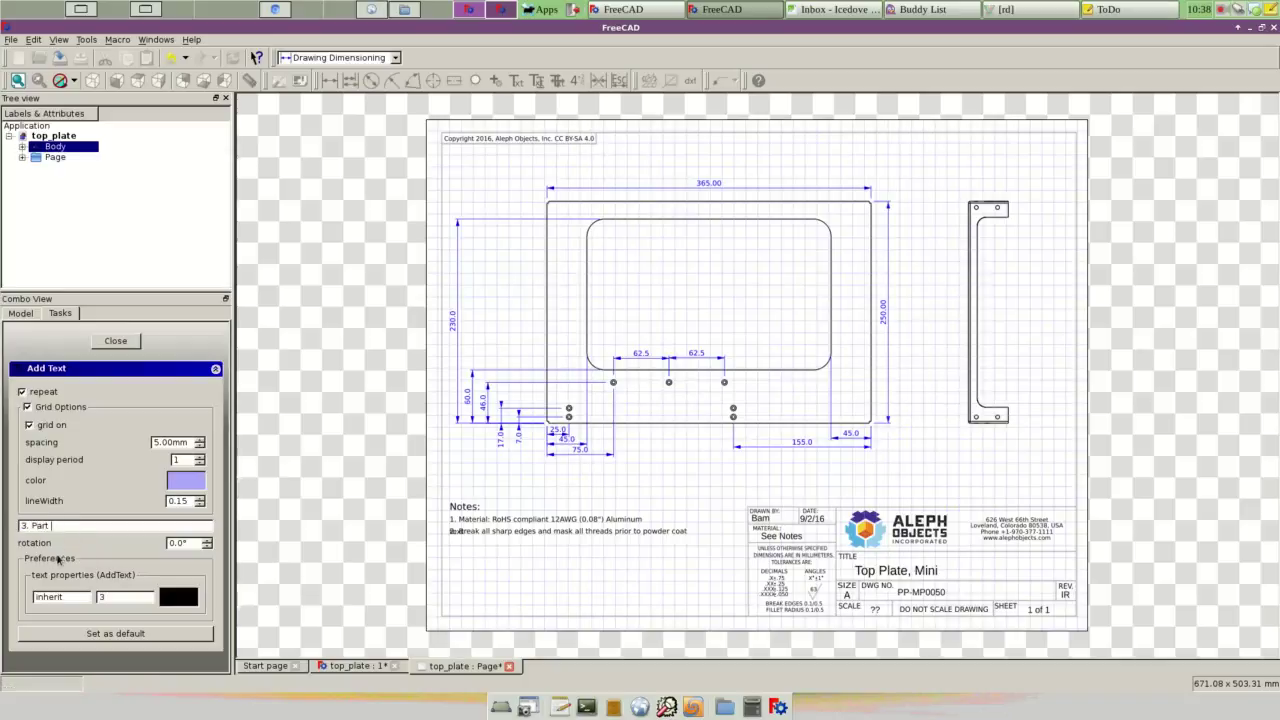
type(" is to be po")
type("wder coated ")
type("with C")
type("ardinal")
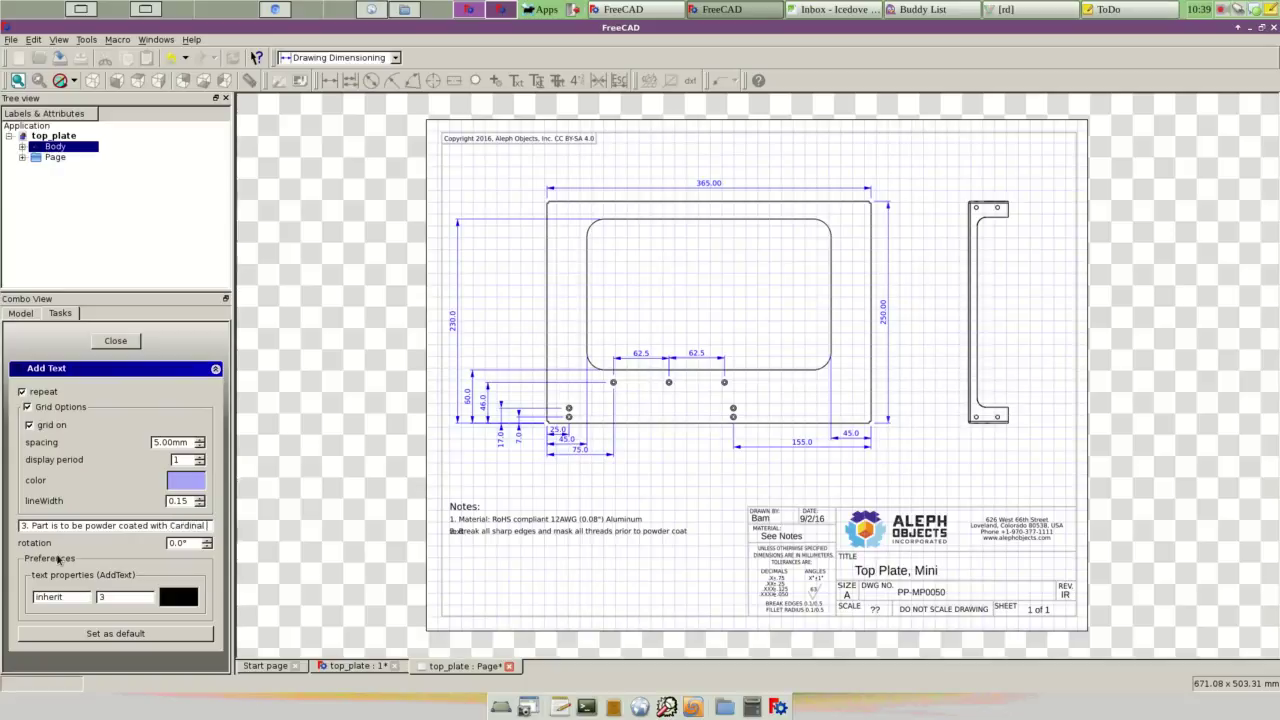
type(" C")
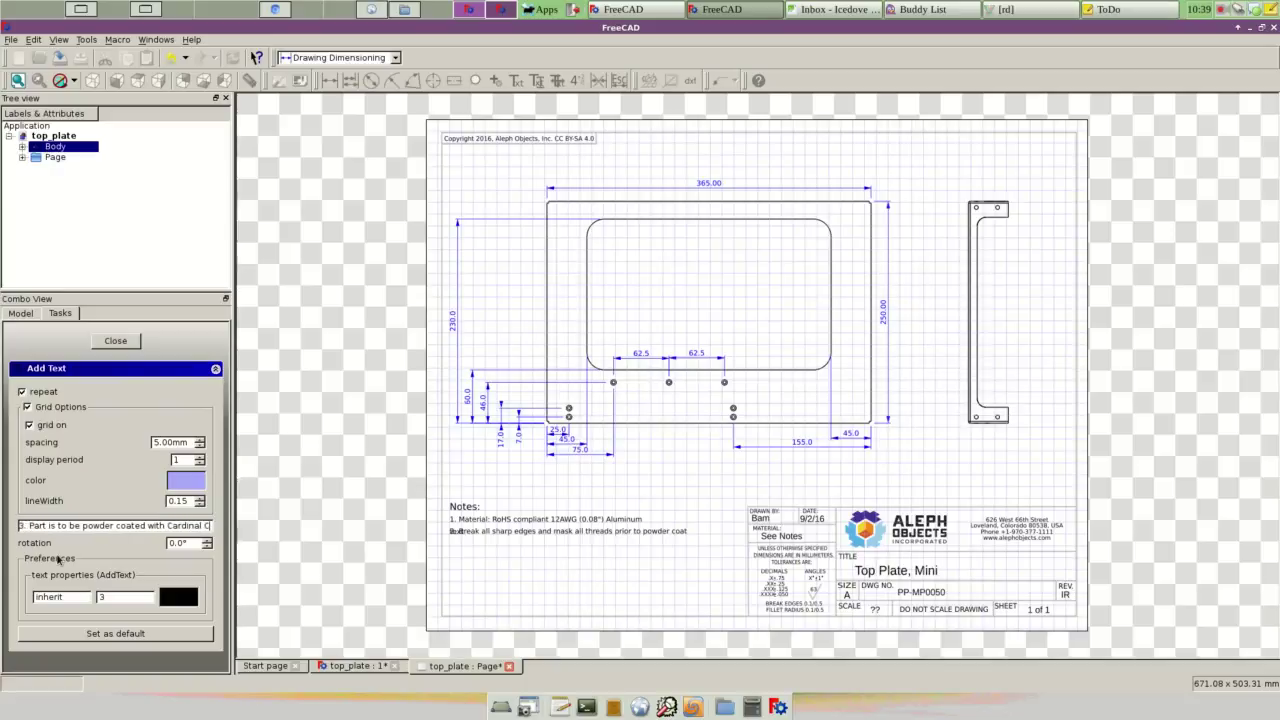
type("olor")
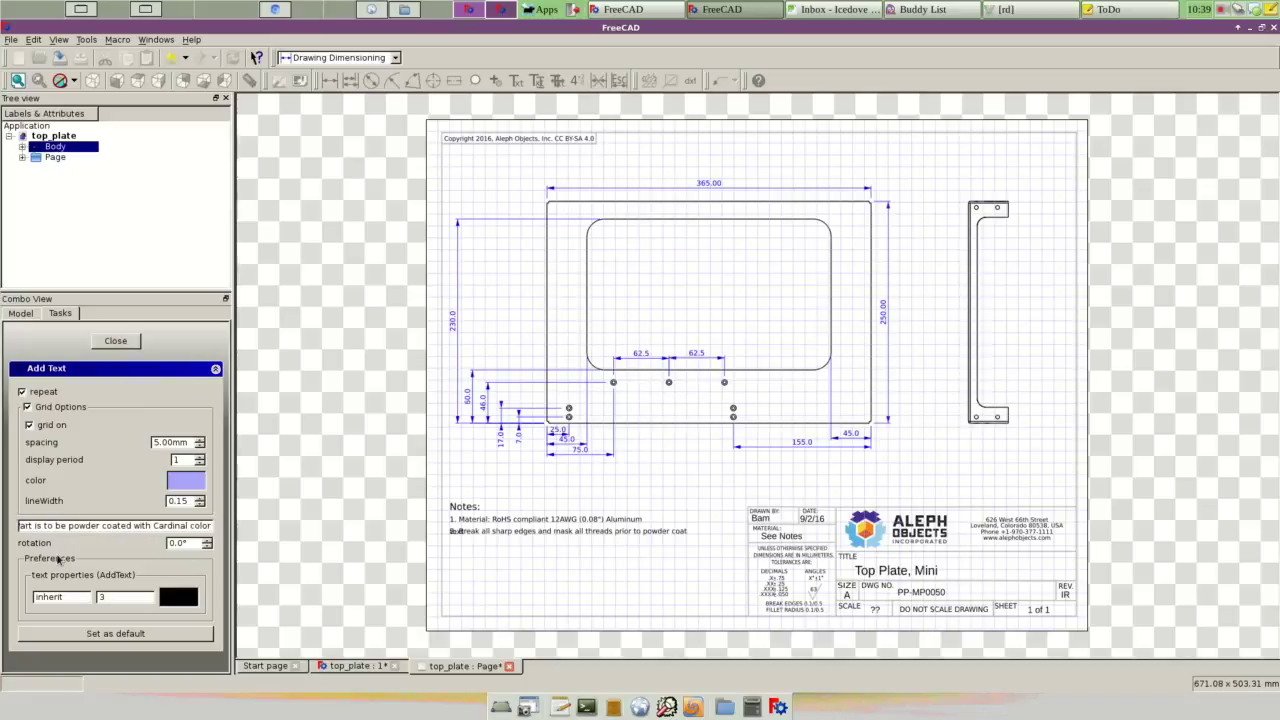
type(" C24")
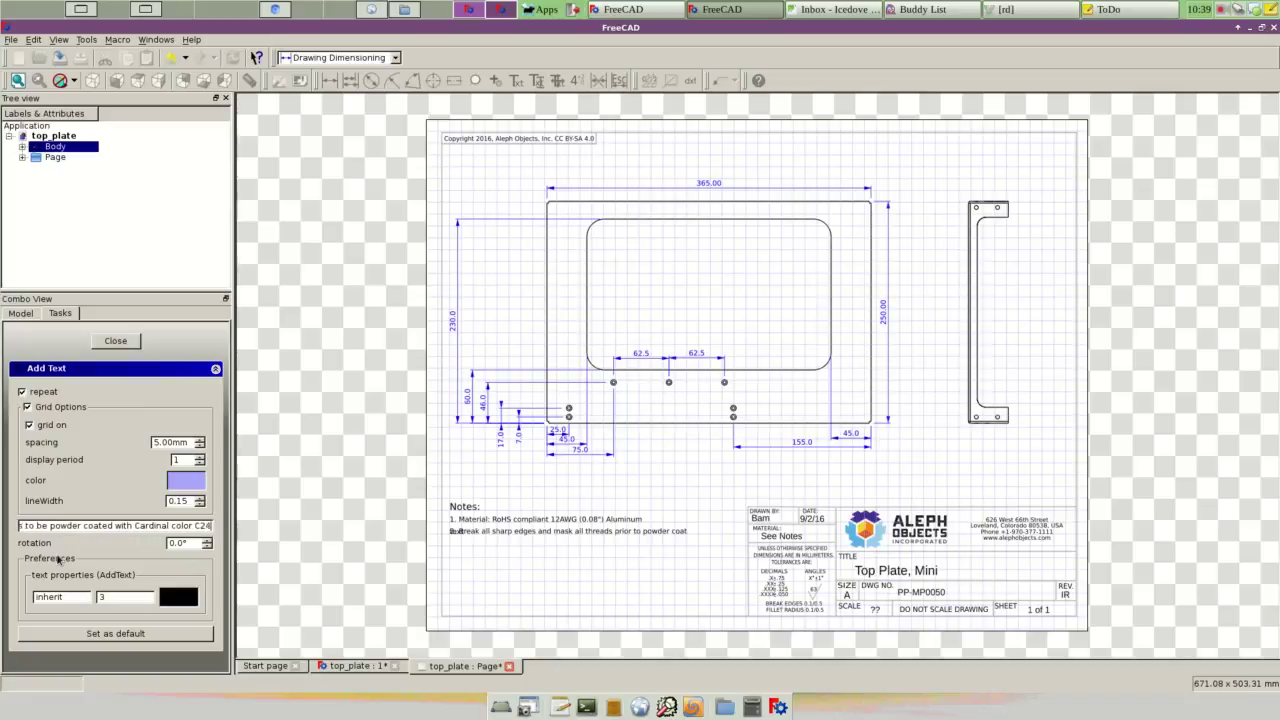
type("1")
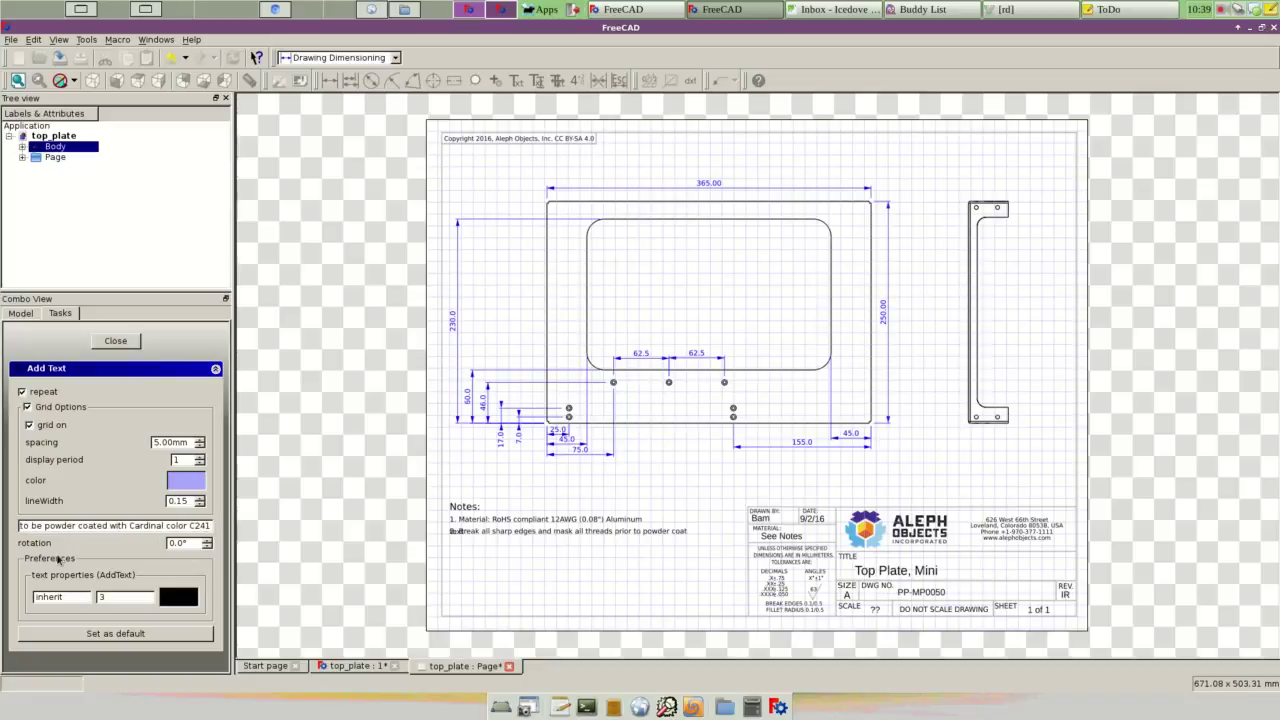
type("-BK")
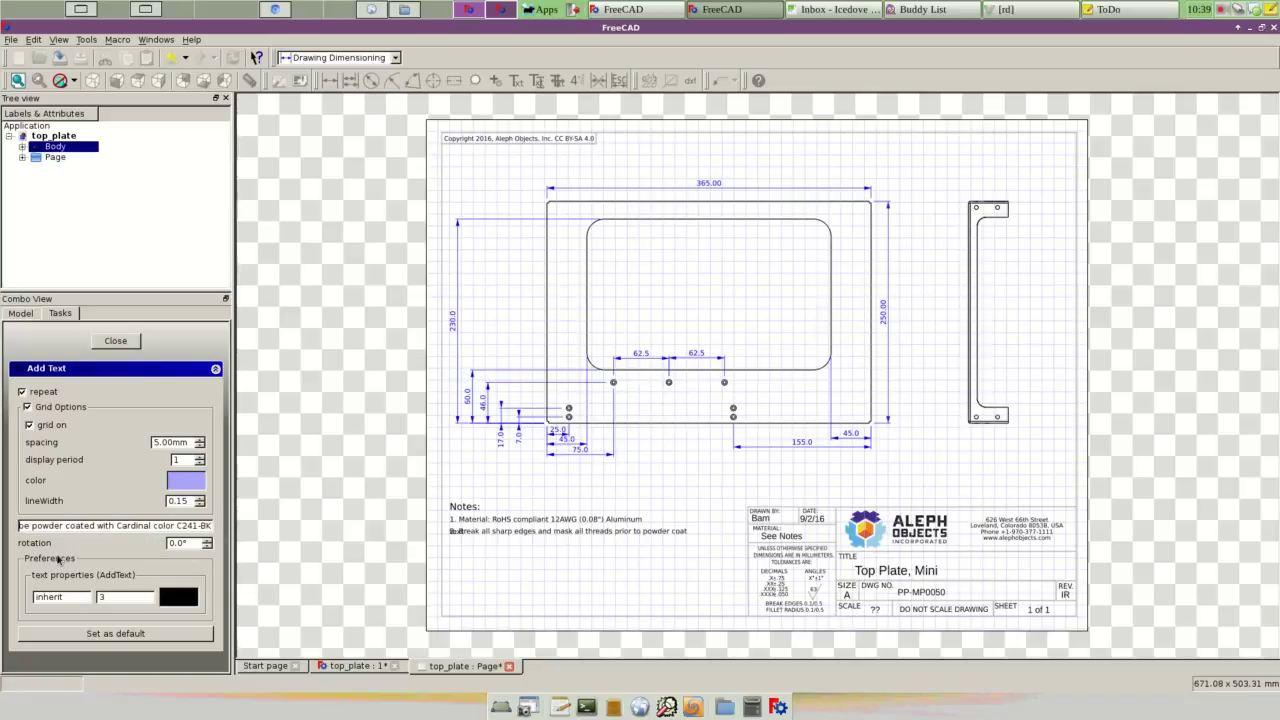
type("109")
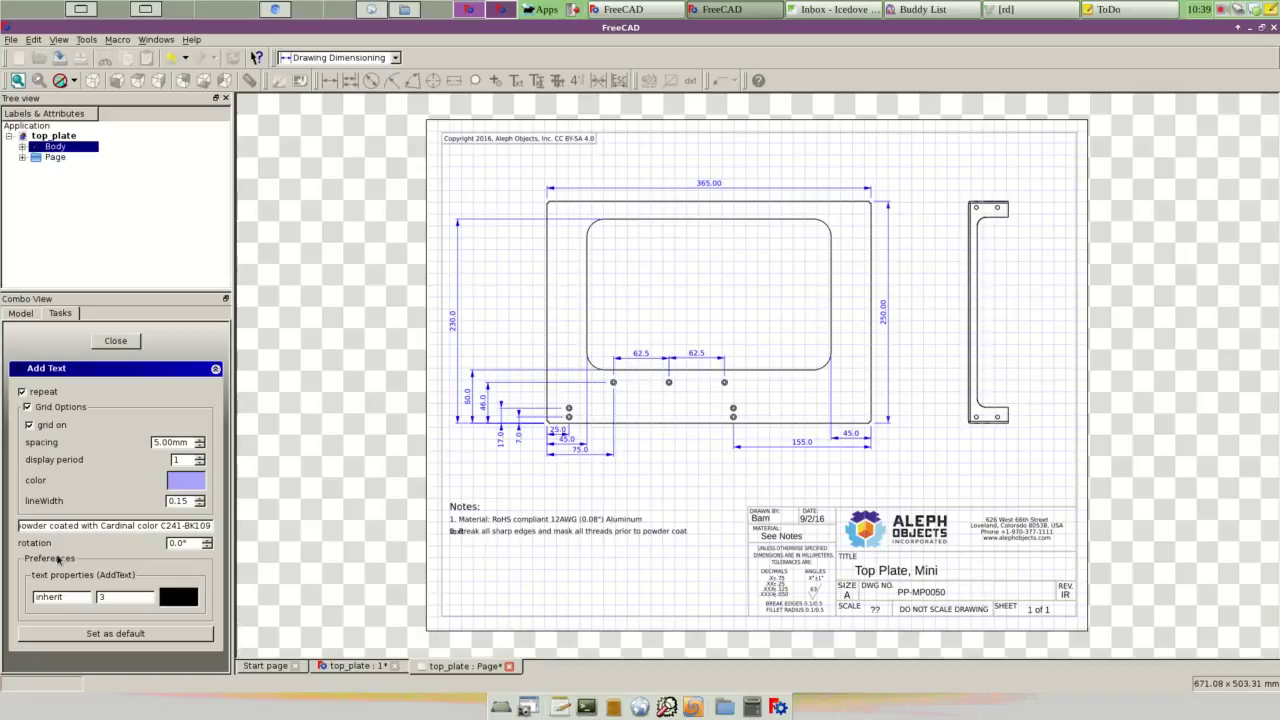
type(".")
left_click(437, 547)
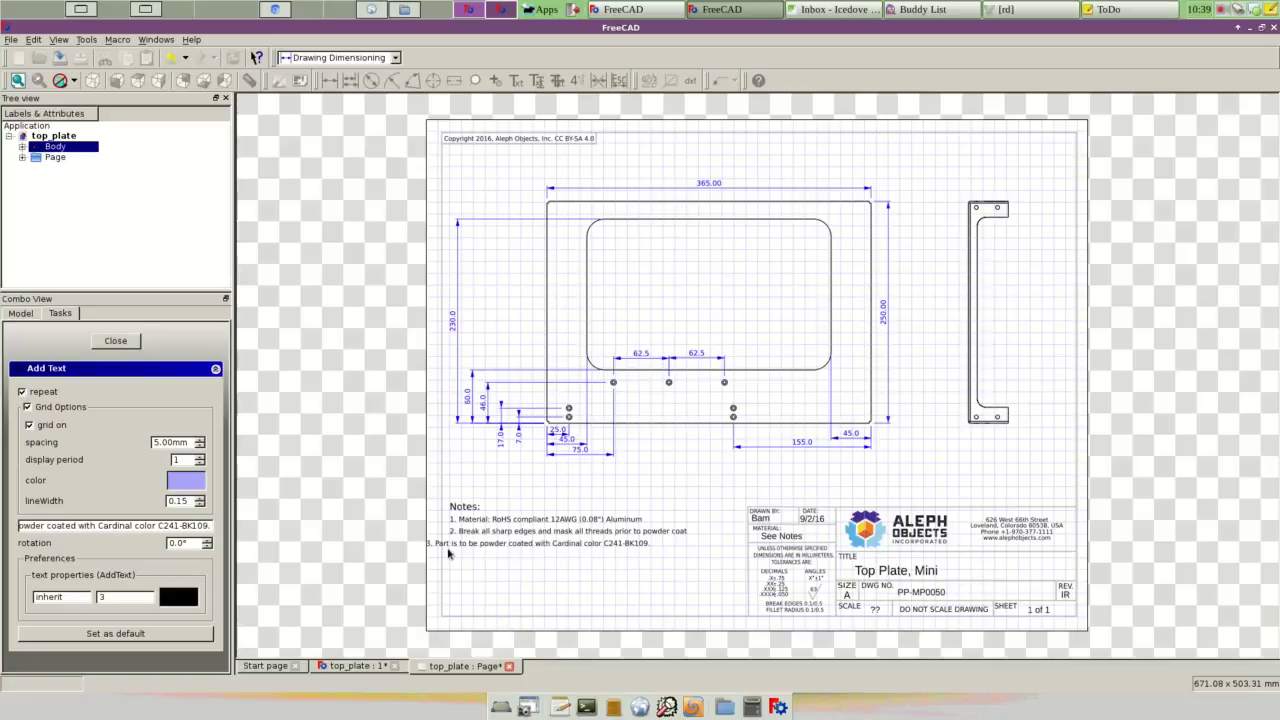
left_click(455, 553)
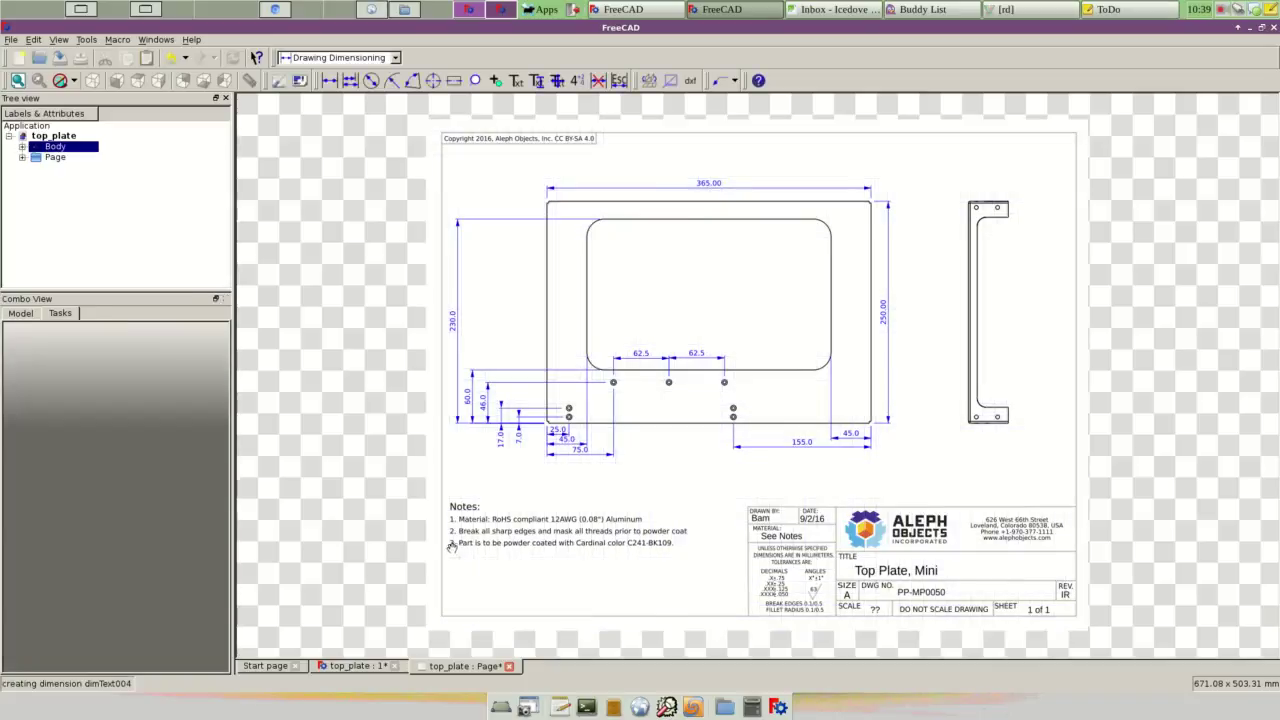
left_click_drag(90, 527, 5, 535)
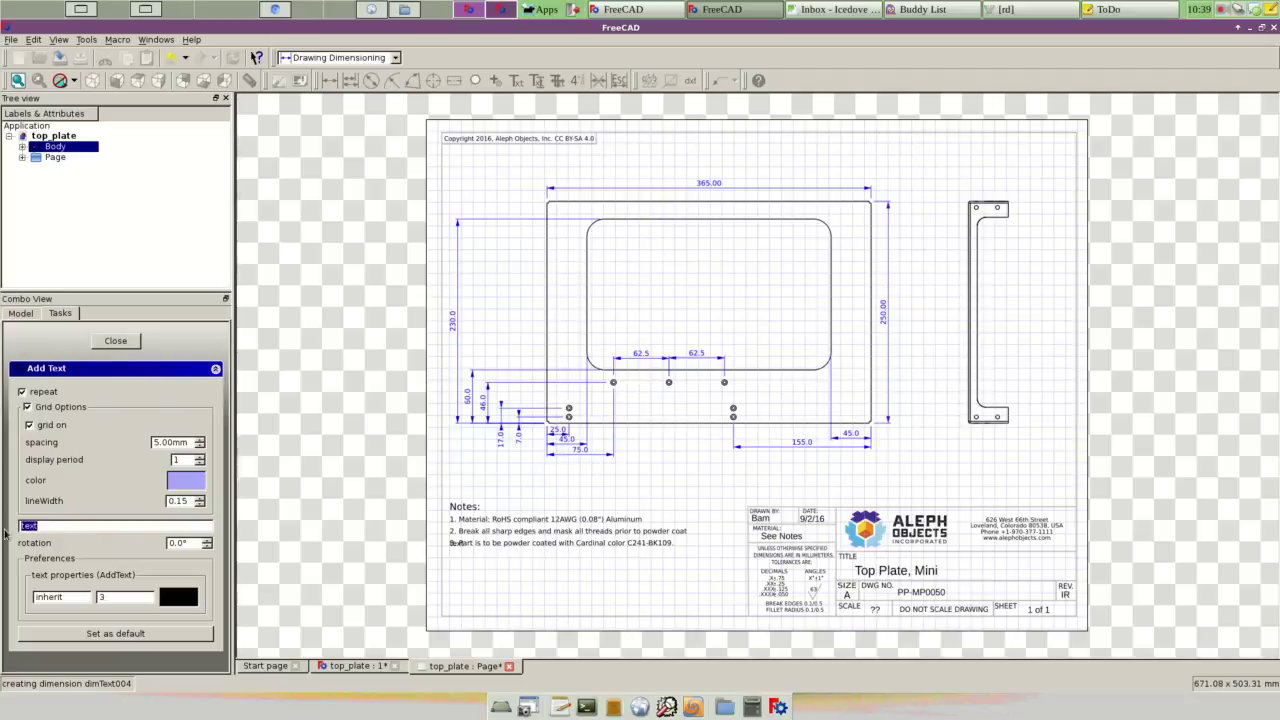
Step: Place 'Thickness of coating must be between 0.05 and 0.12mm.' on the line under note 3
type("Thickne")
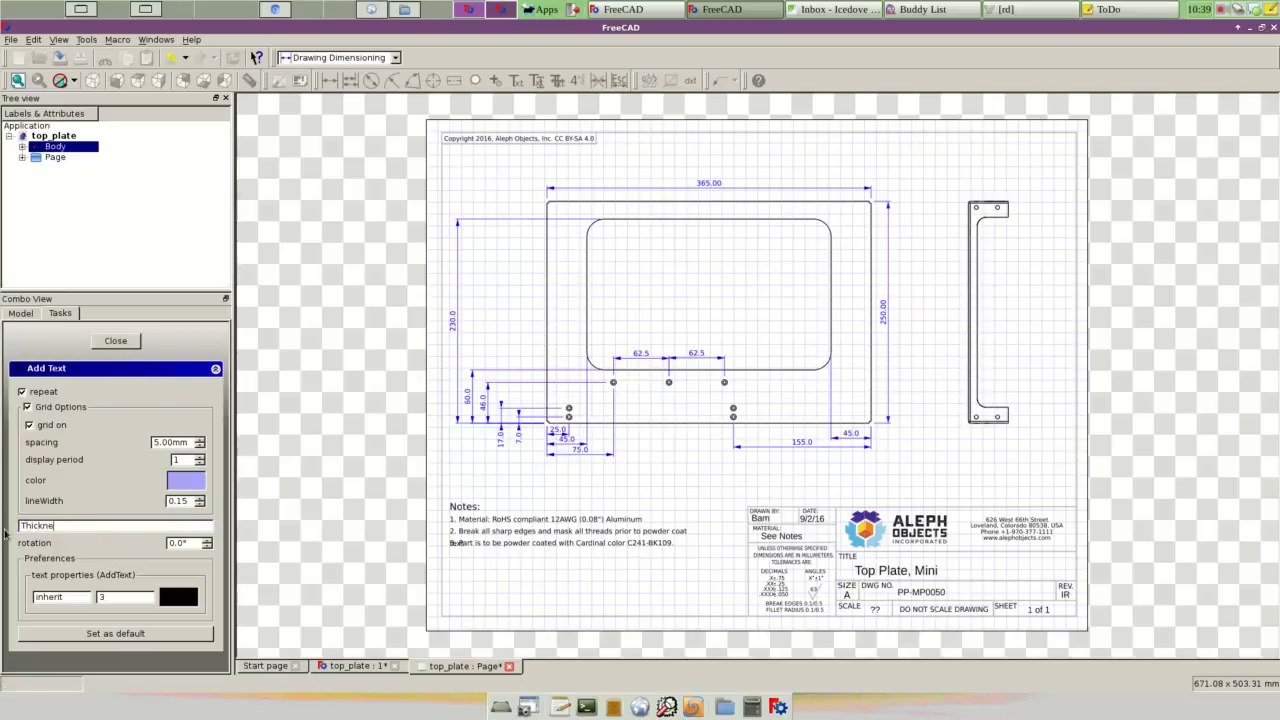
type("ss of coarti")
type("ng")
key("BackSpace")
key("BackSpace")
type("ting")
type(" must be b")
type("etween ")
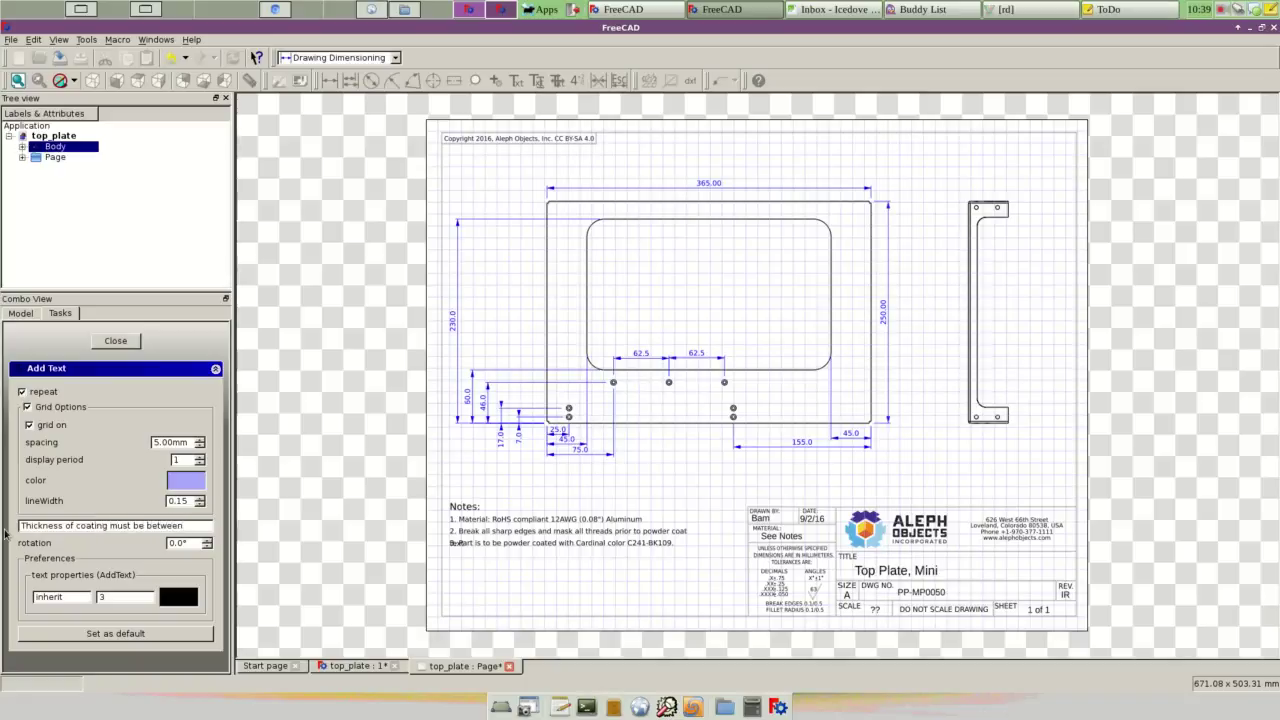
type("0.05")
type(" and 0")
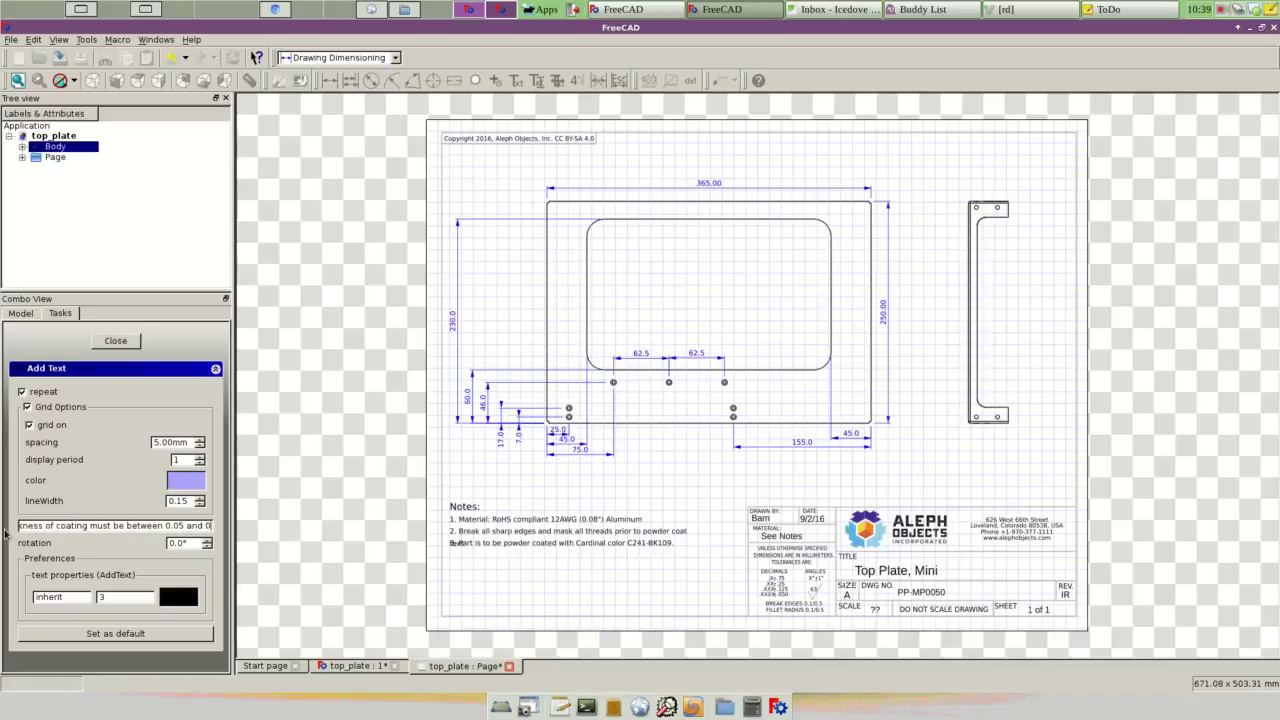
type(".12mm")
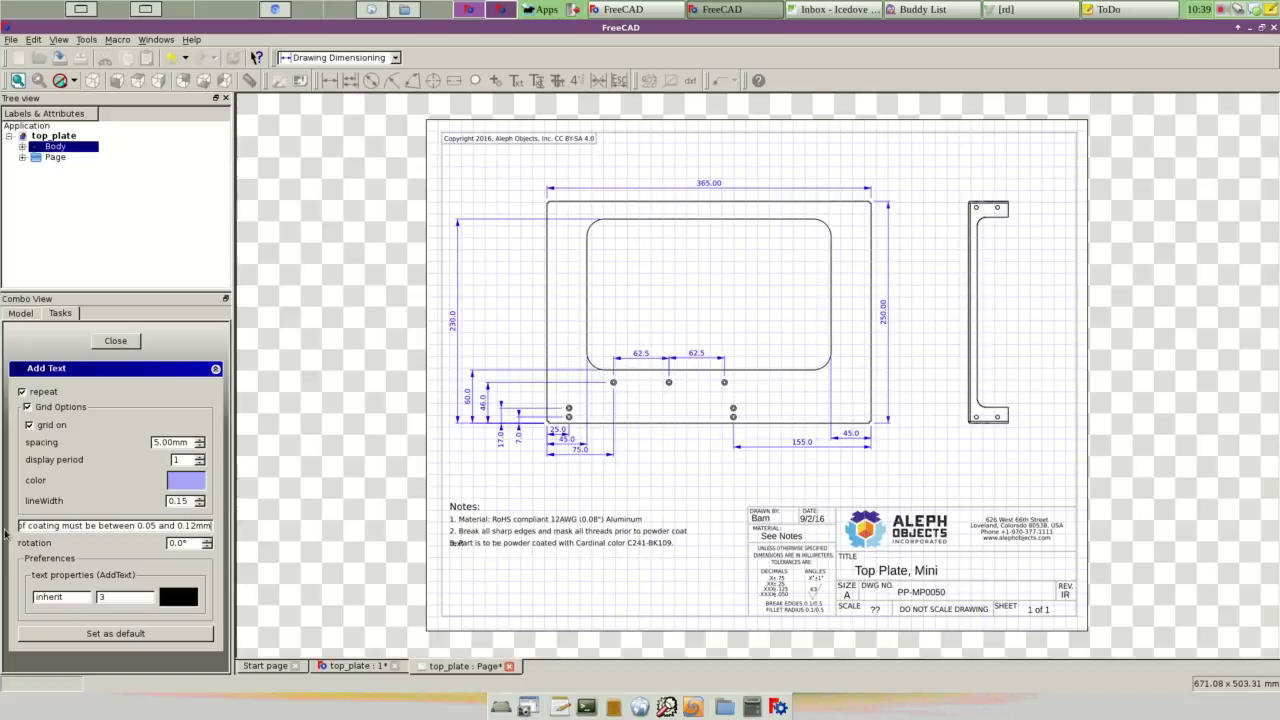
type(".")
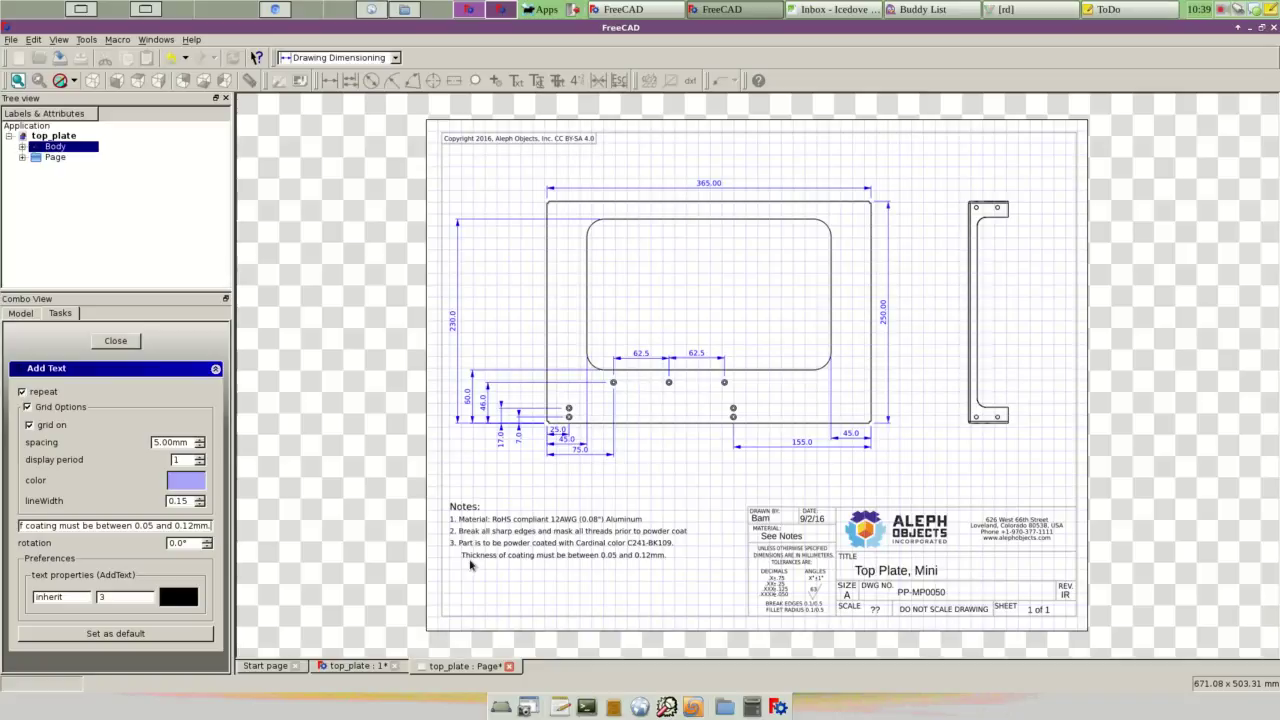
left_click(469, 561)
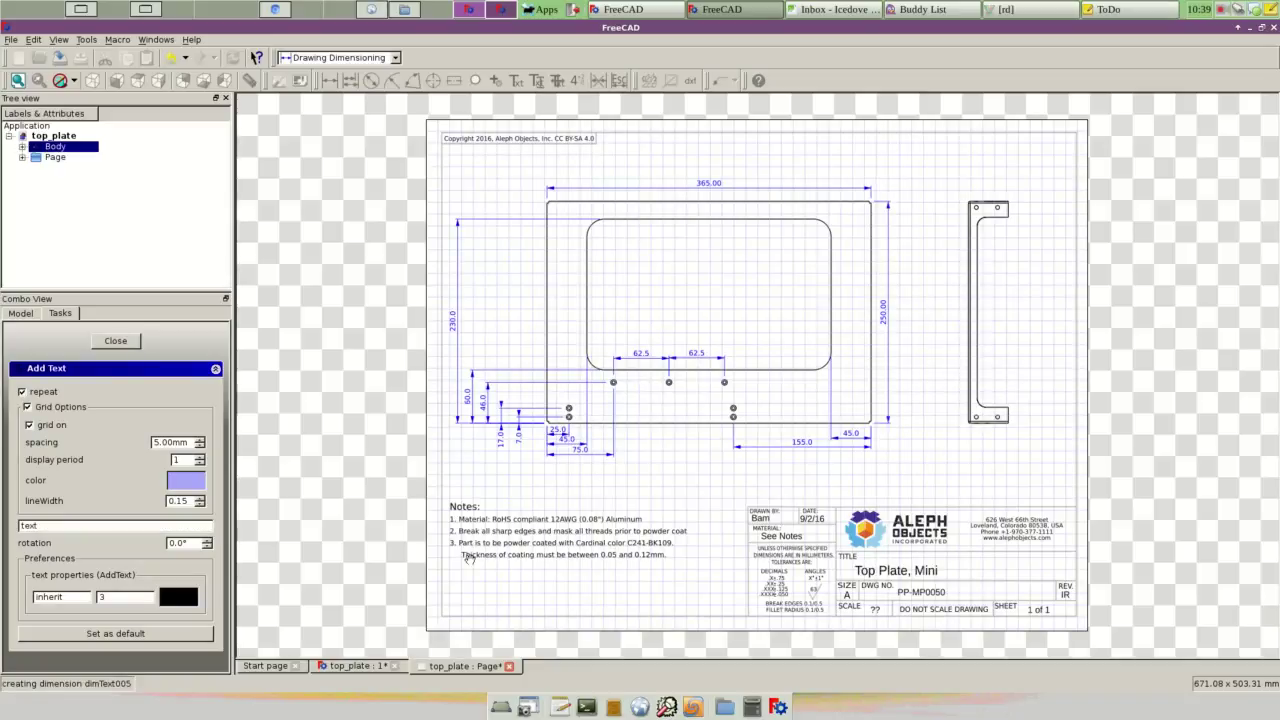
Step: Add note '4. Ink mark in area indicated with first initial of manufacturers name' below the existing notes
double_click(30, 526)
key("BackSpace")
type("Ink mark in ar")
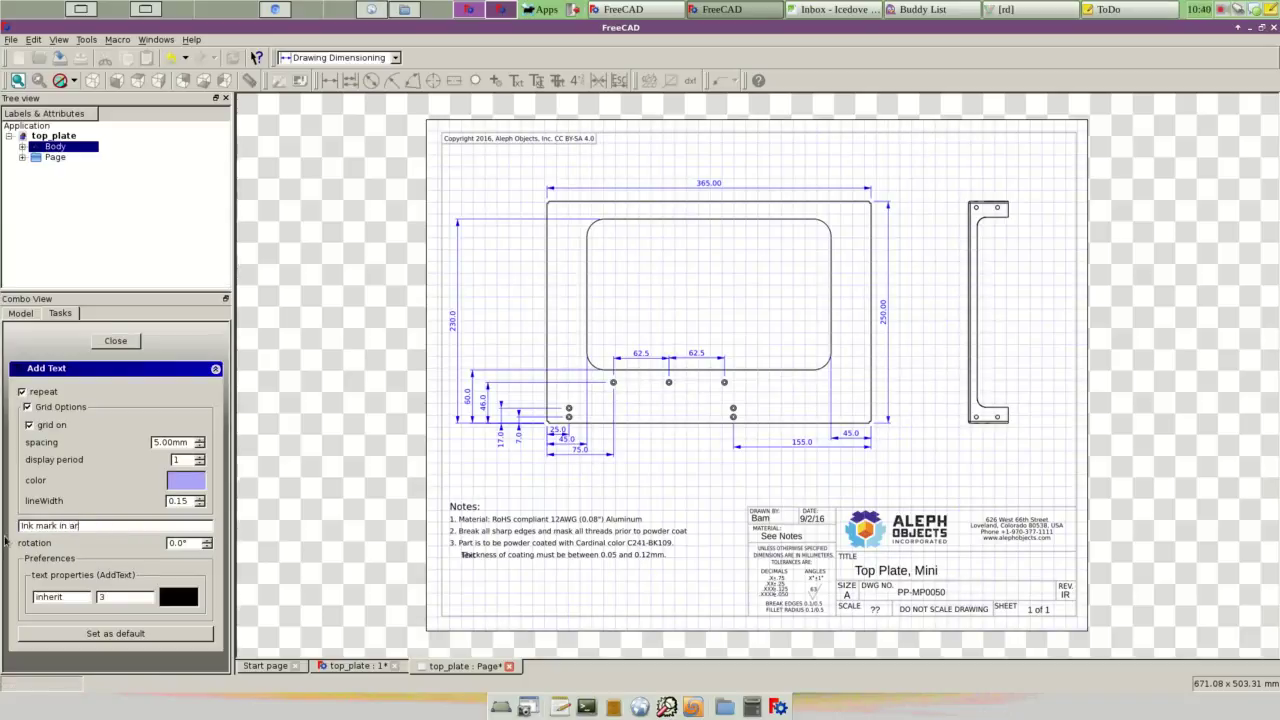
type("ea ")
type("du")
type("ed wi")
type("th first i")
type("nitial of")
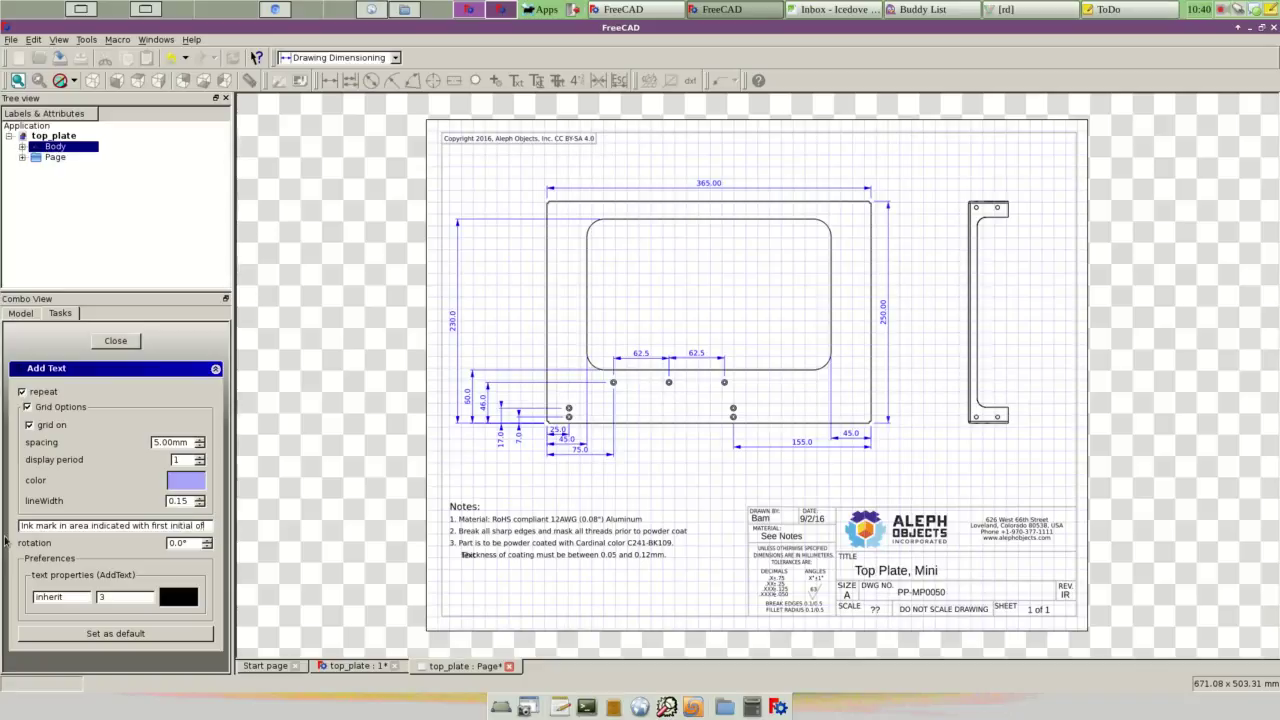
type(" manufactu")
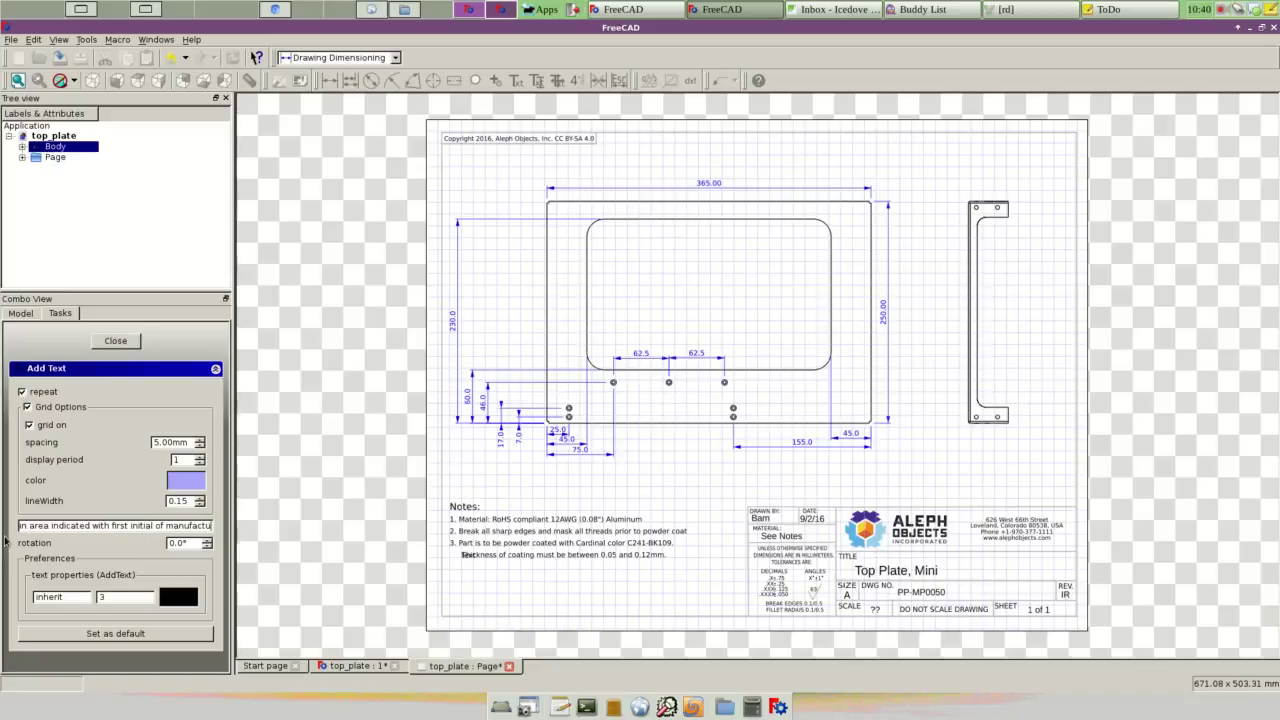
type("rers na")
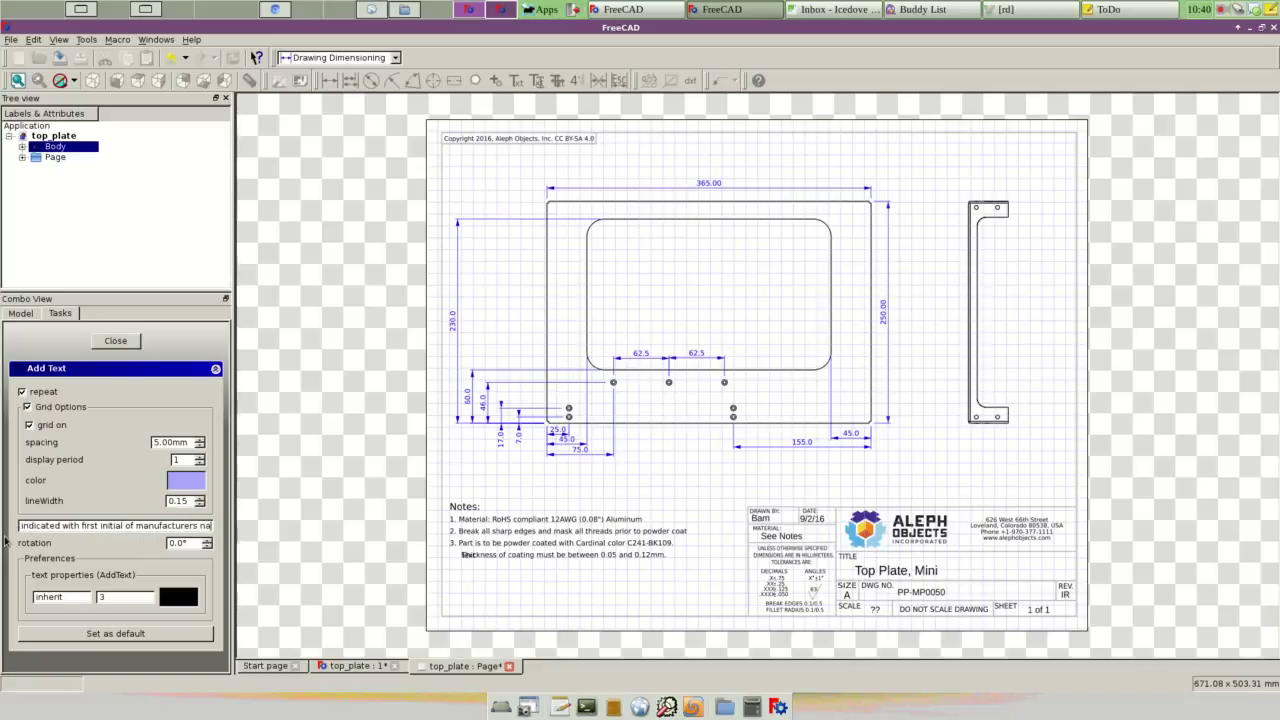
type("me")
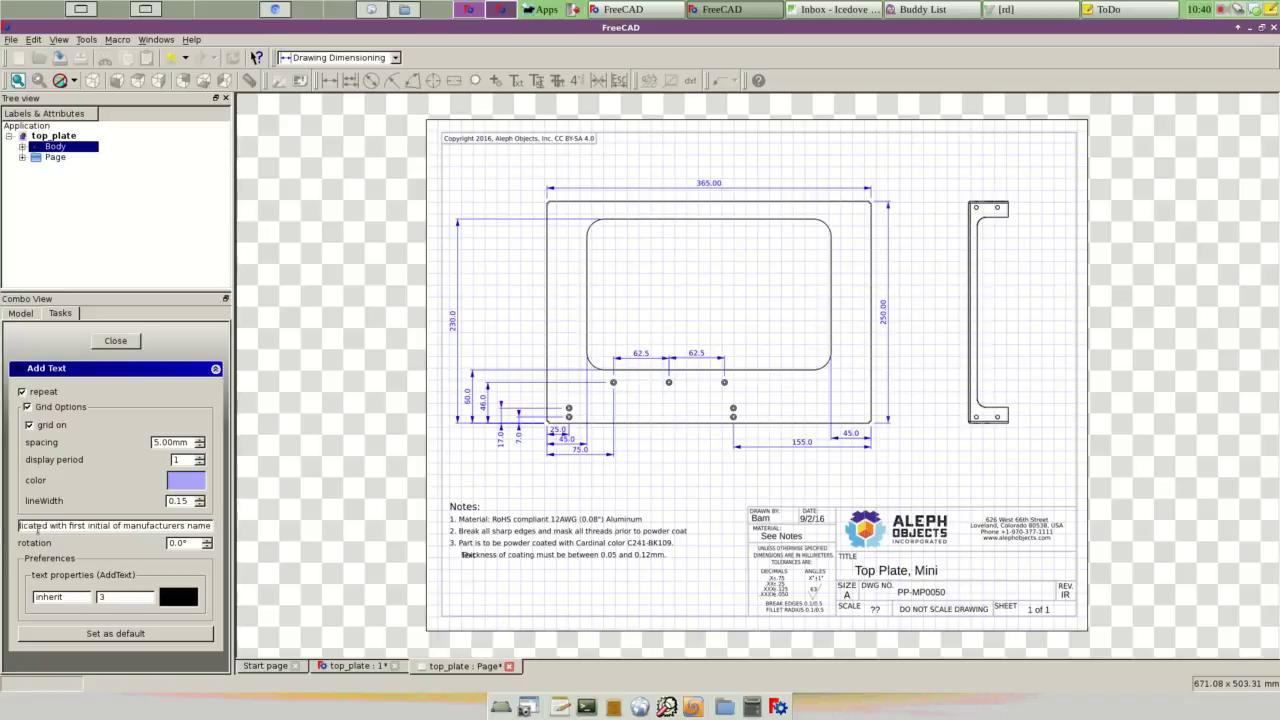
key("shift+Home")
left_click(22, 527)
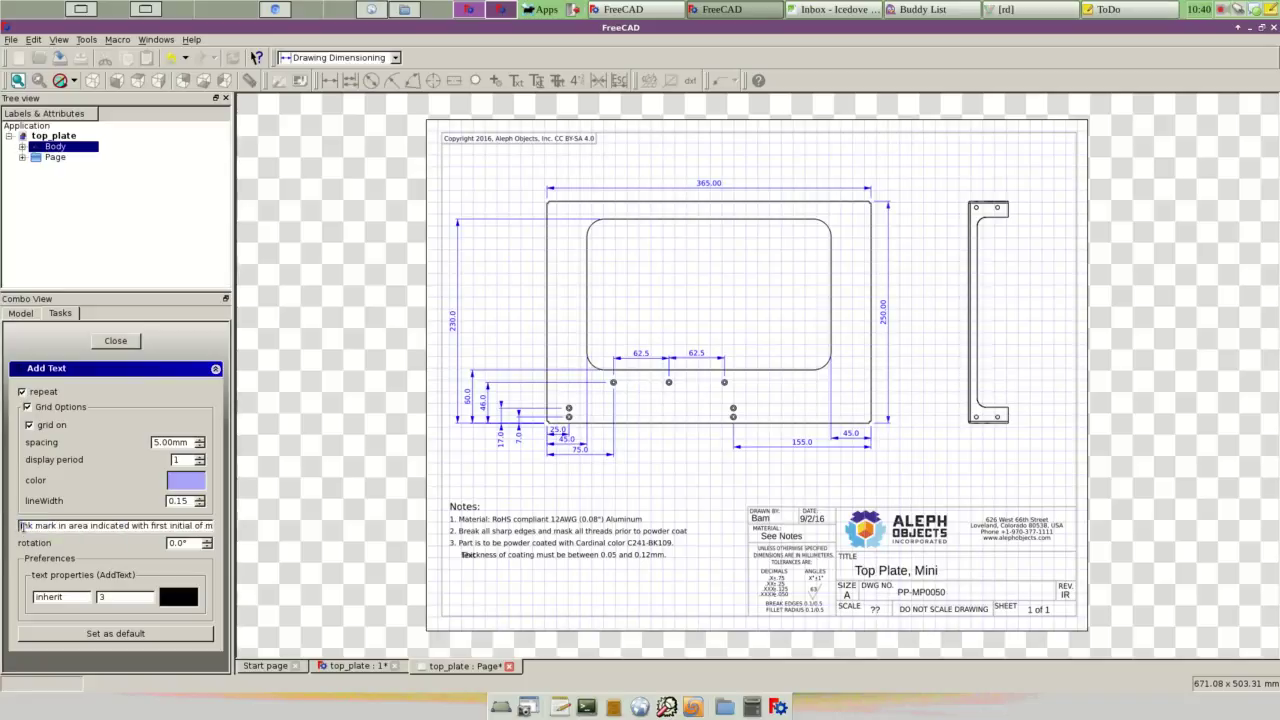
type("4")
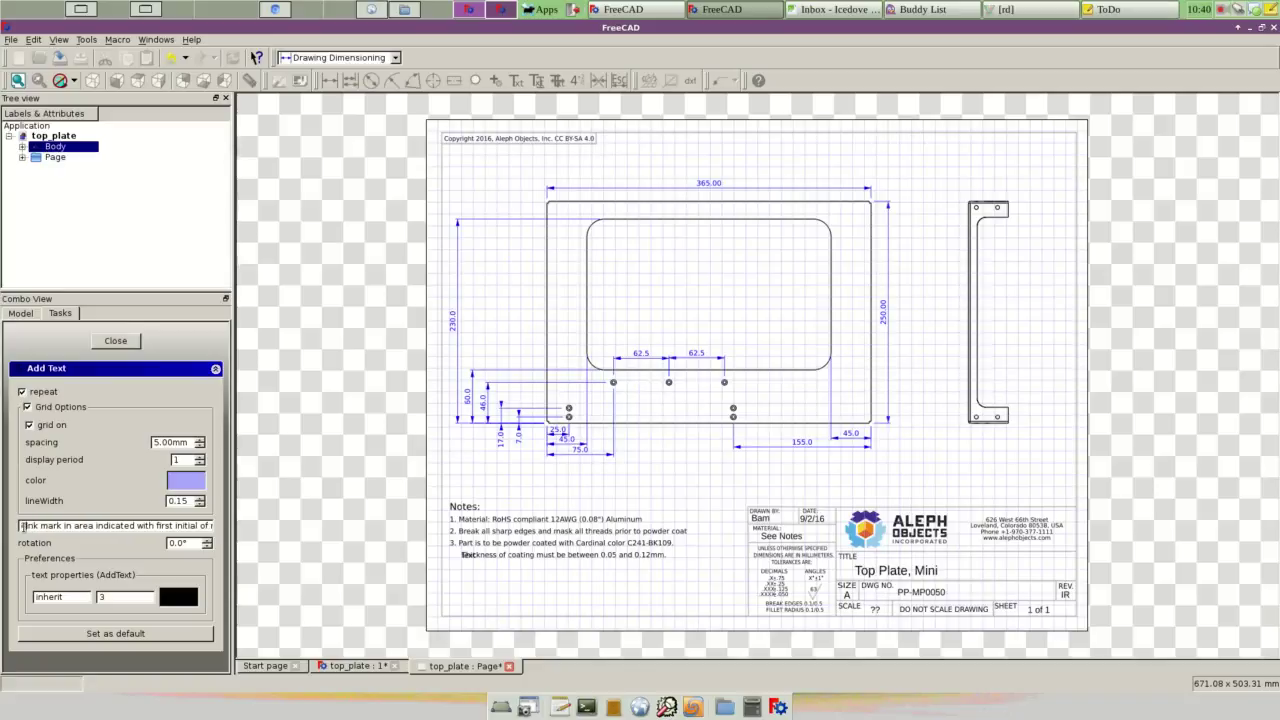
type(".")
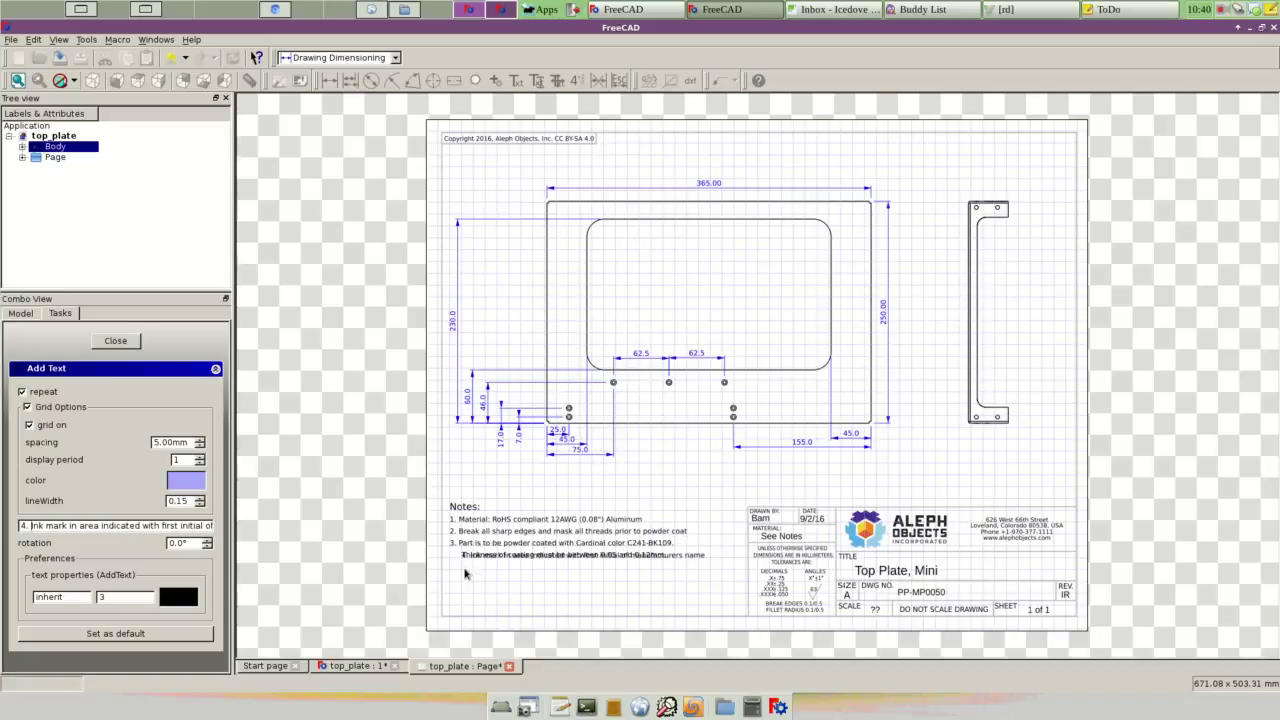
left_click(456, 577)
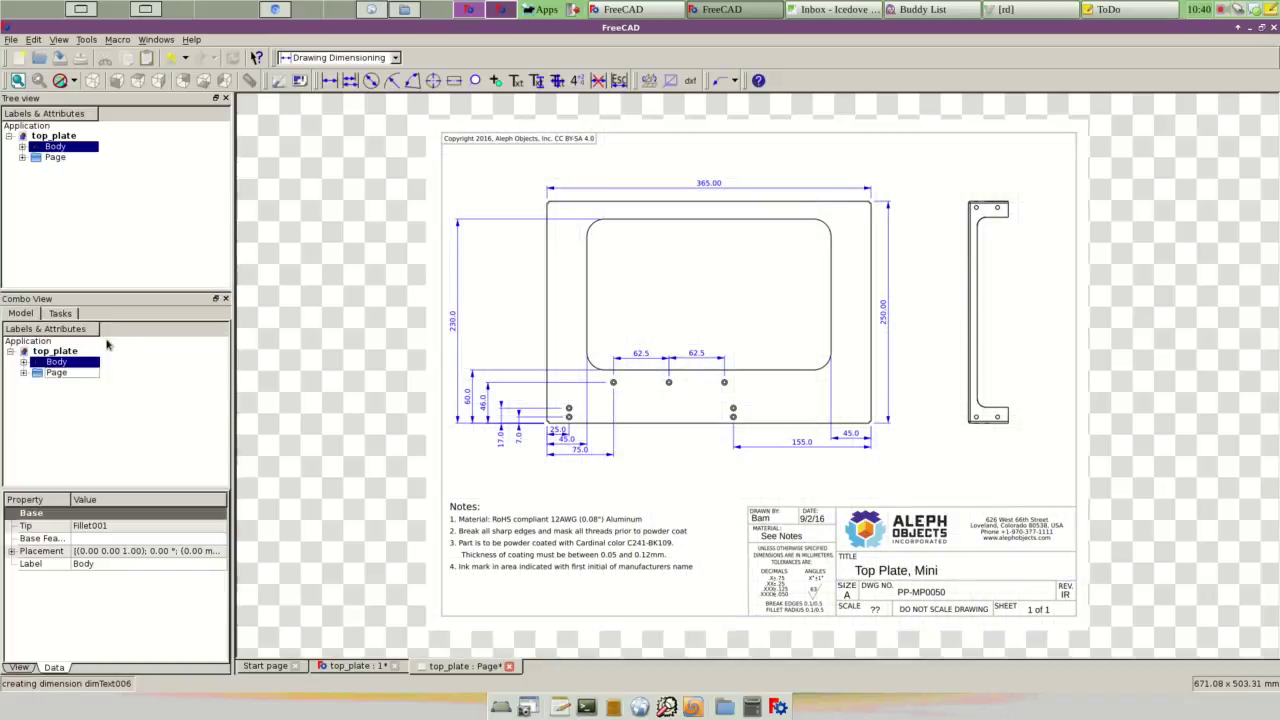
Step: Dimension the side view's top hole positions: 9 from the edge and 24 between holes
left_click(329, 80)
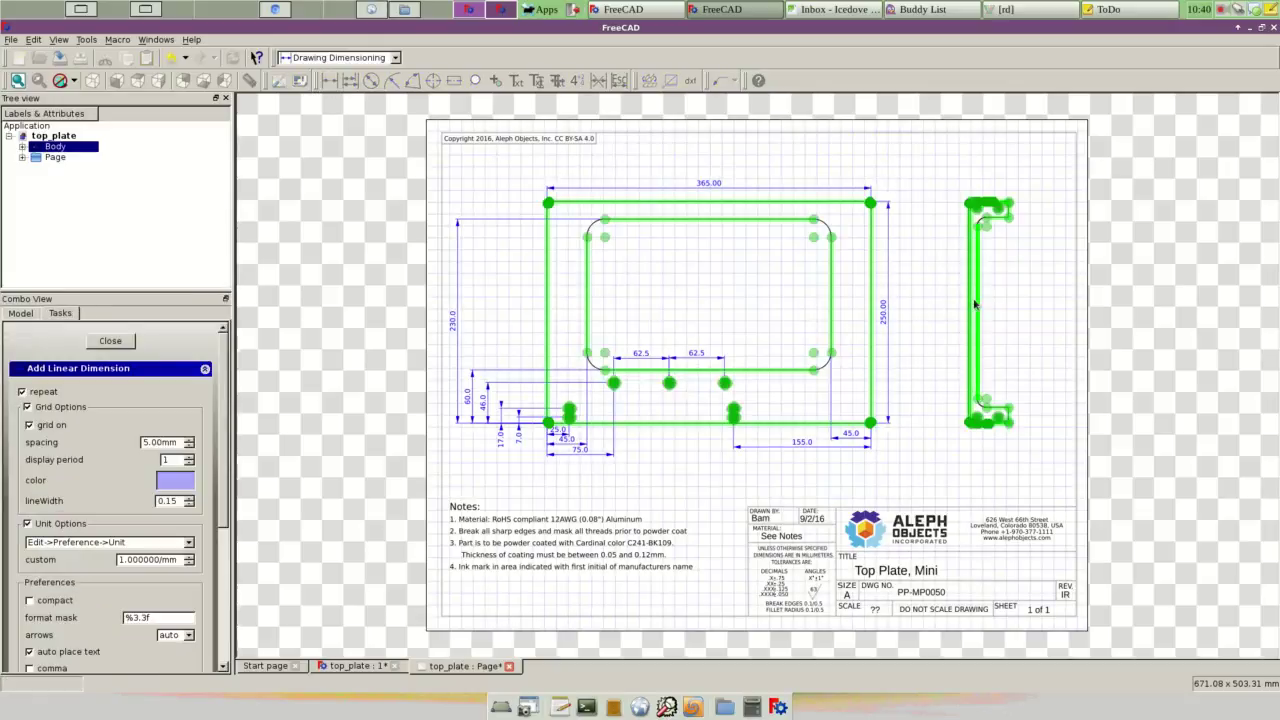
scroll(985, 290, "down", 2)
scroll(1015, 245, "up", 2)
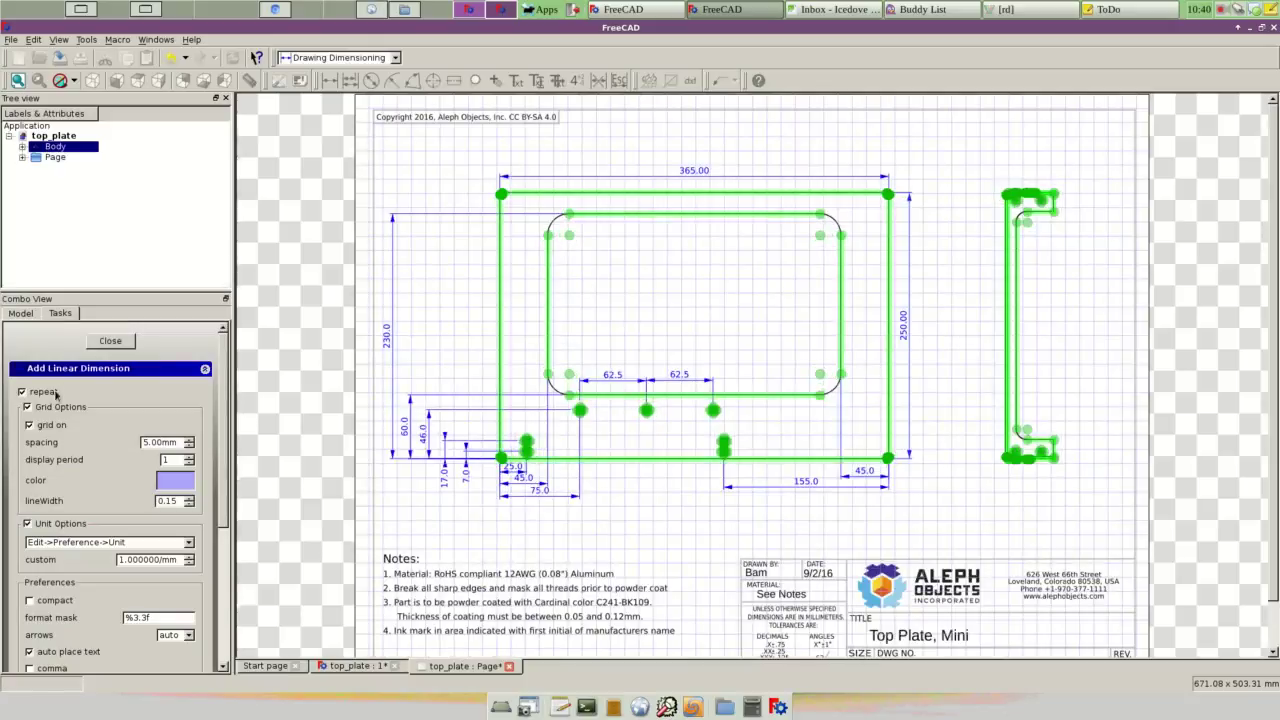
scroll(1067, 197, "up", 3)
scroll(1067, 197, "up", 2)
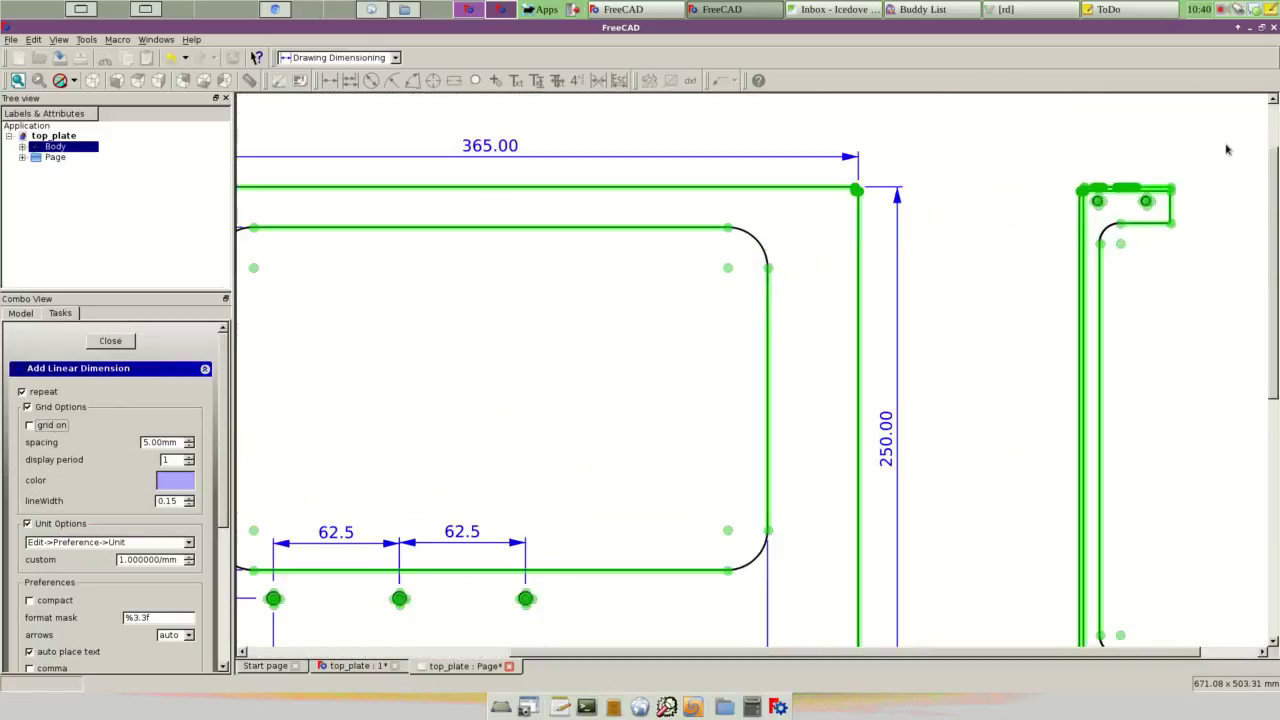
scroll(1067, 197, "up", 1)
left_click(1045, 236)
left_click(1060, 216)
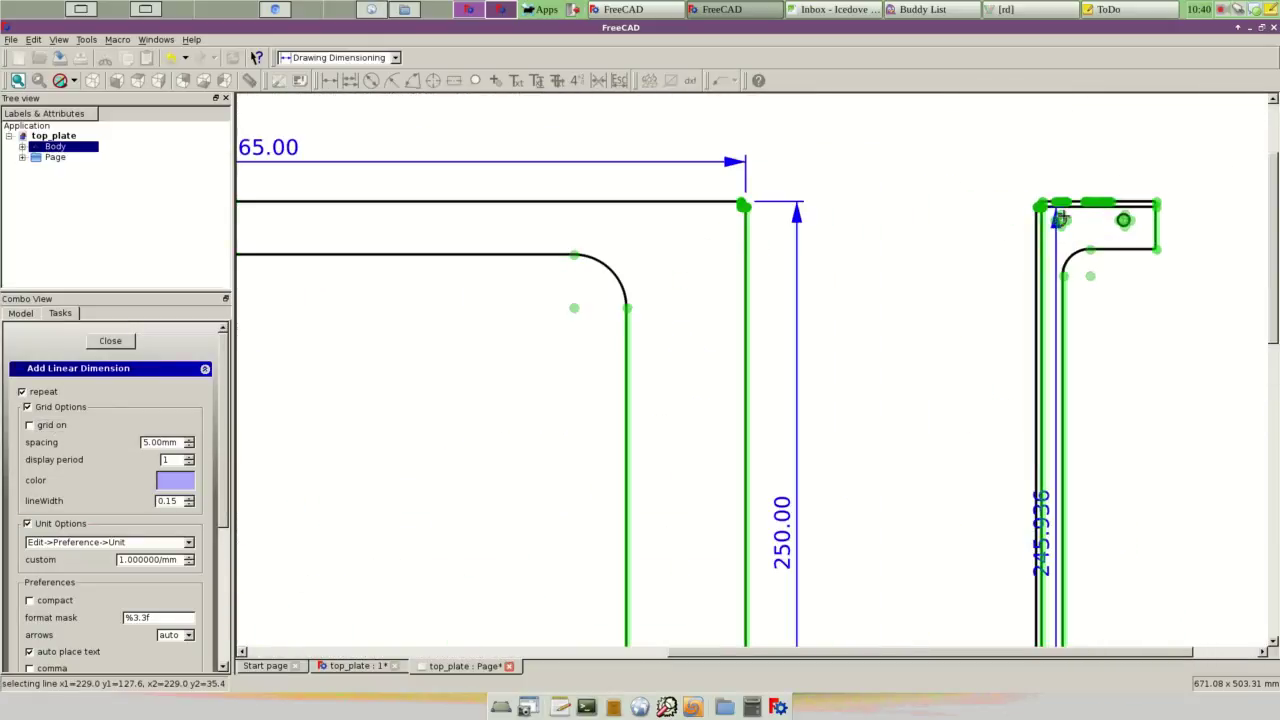
left_click(1054, 192)
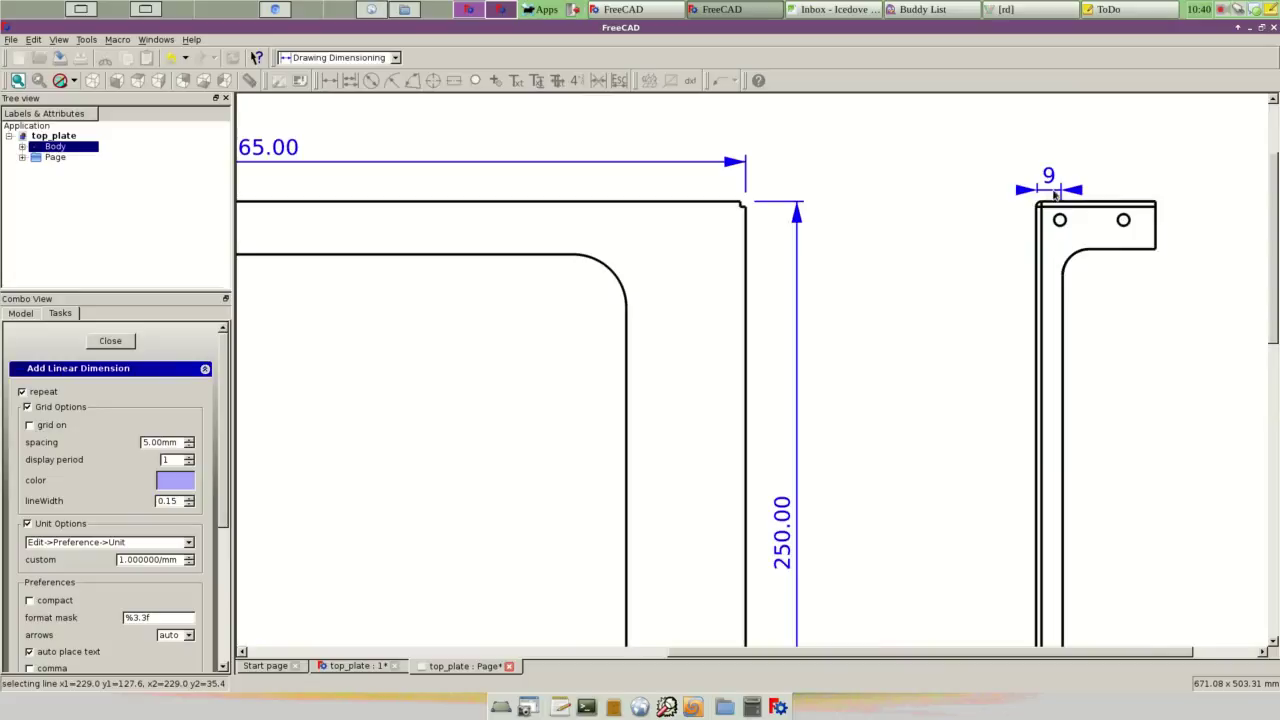
left_click(1060, 211)
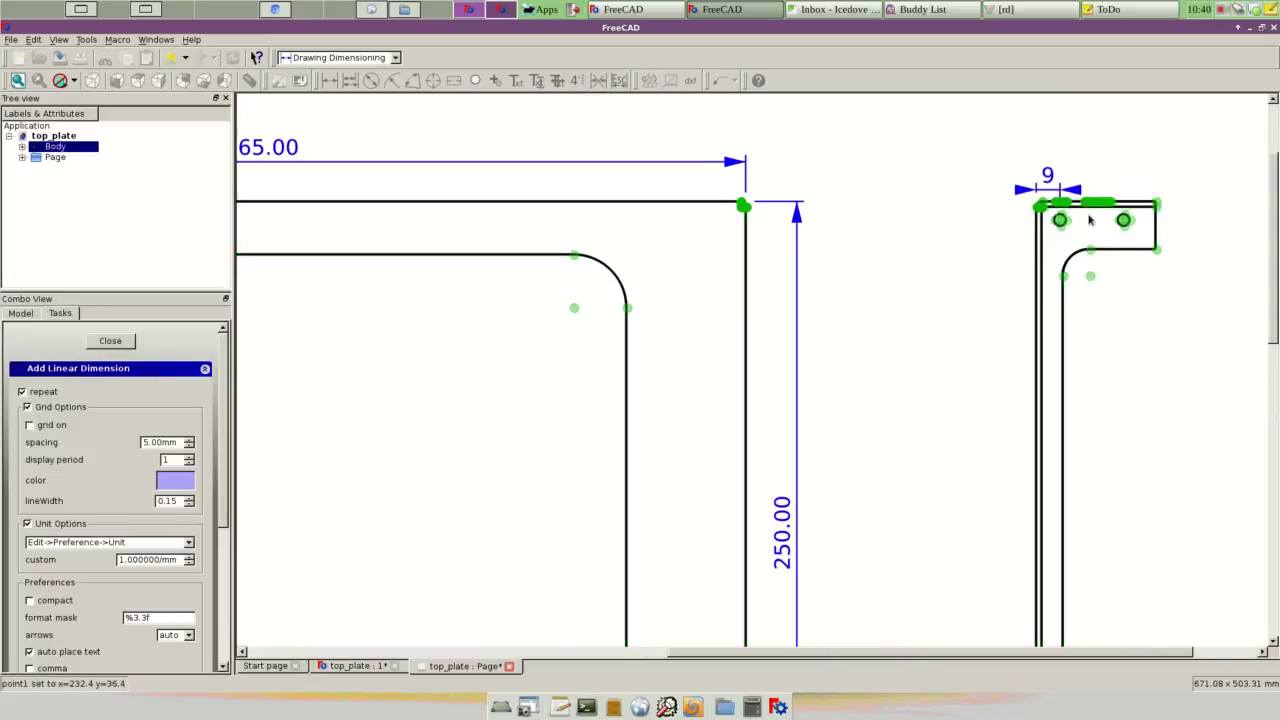
left_click(1125, 219)
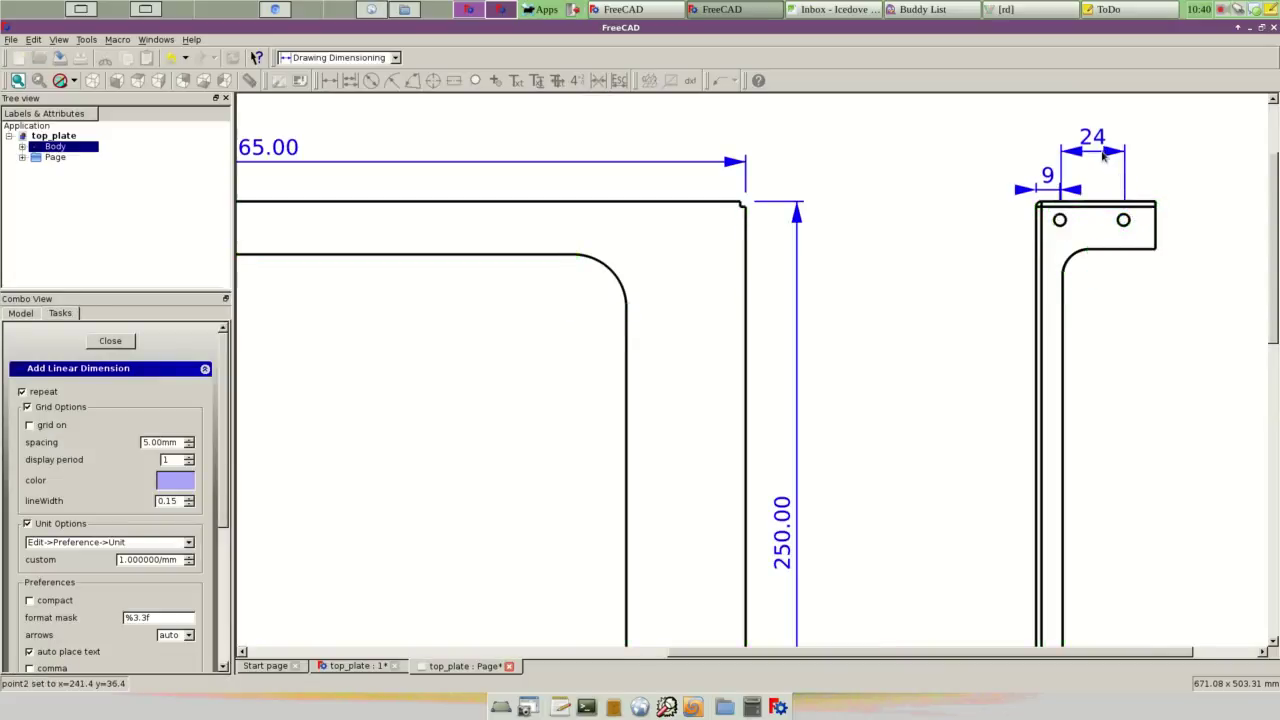
left_click(1103, 152)
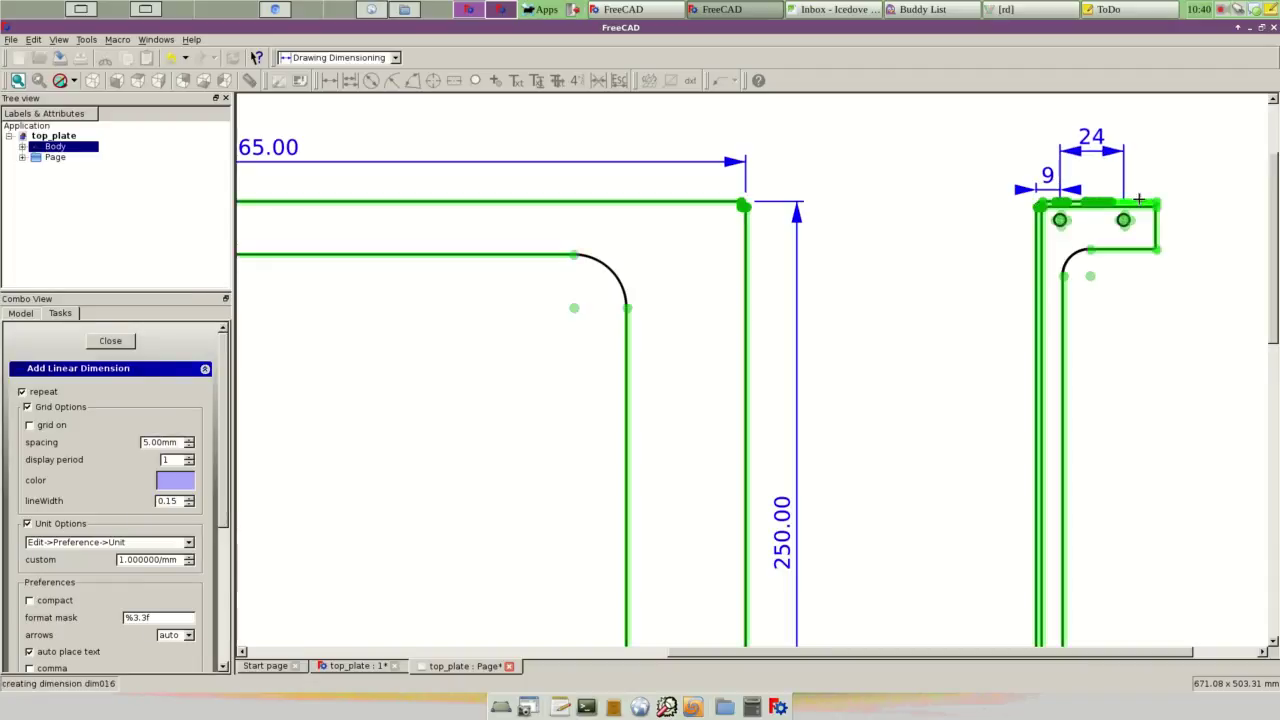
Step: Add the 7 and 18 vertical dimensions to the right of the top flange
left_click(1138, 203)
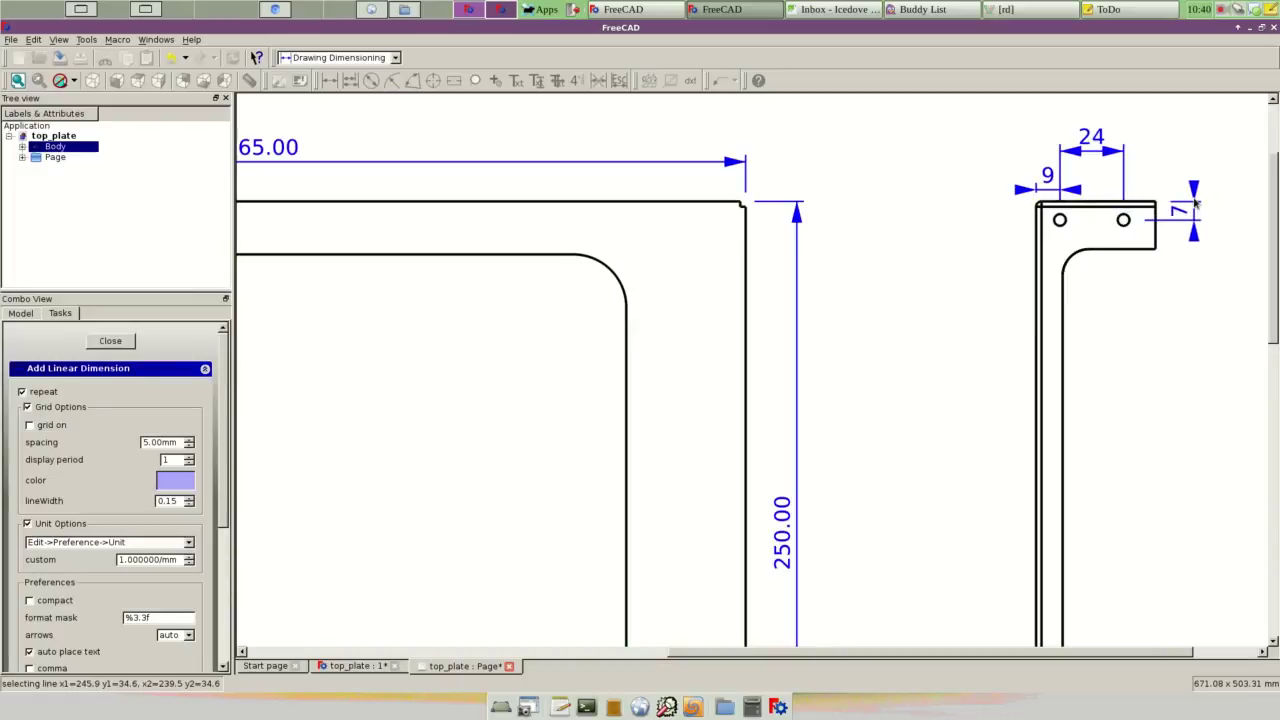
left_click(1191, 205)
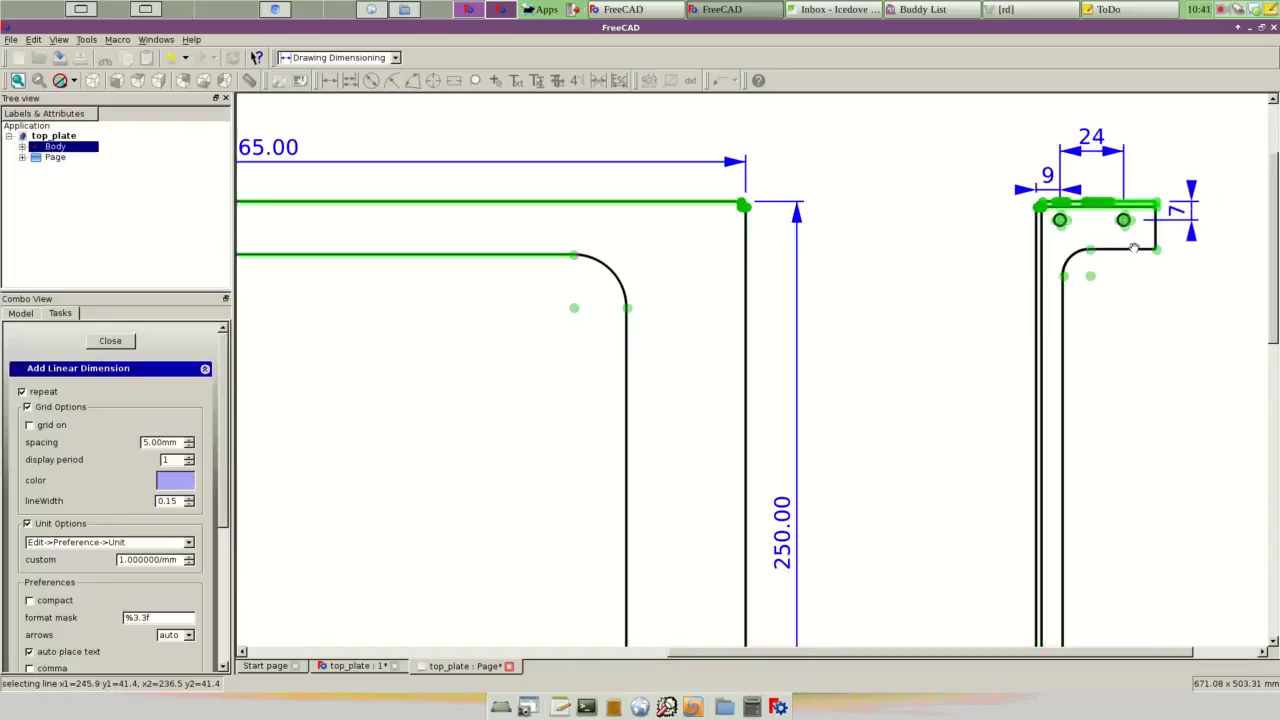
left_click(1134, 248)
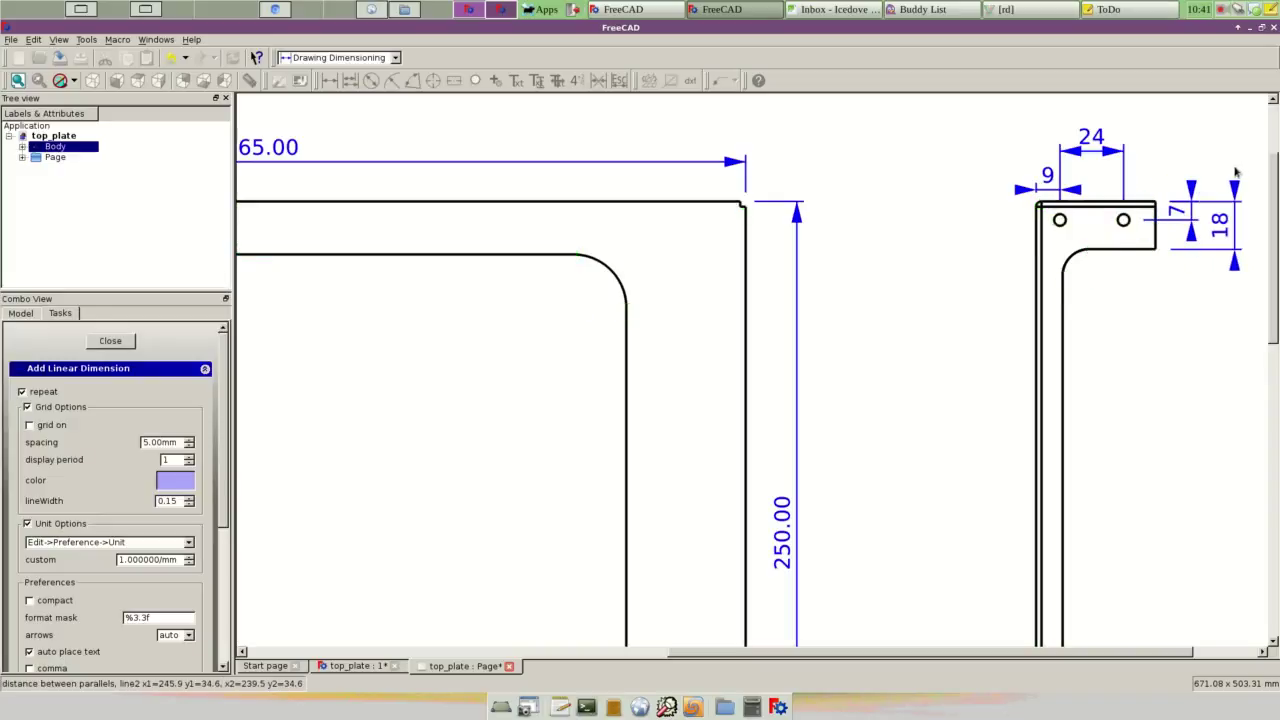
left_click(1235, 173)
scroll(1143, 394, "down", 2)
scroll(1137, 394, "down", 1)
Step: Add an 18 dimension beside the side view's bottom flange
scroll(1137, 400, "down", 1)
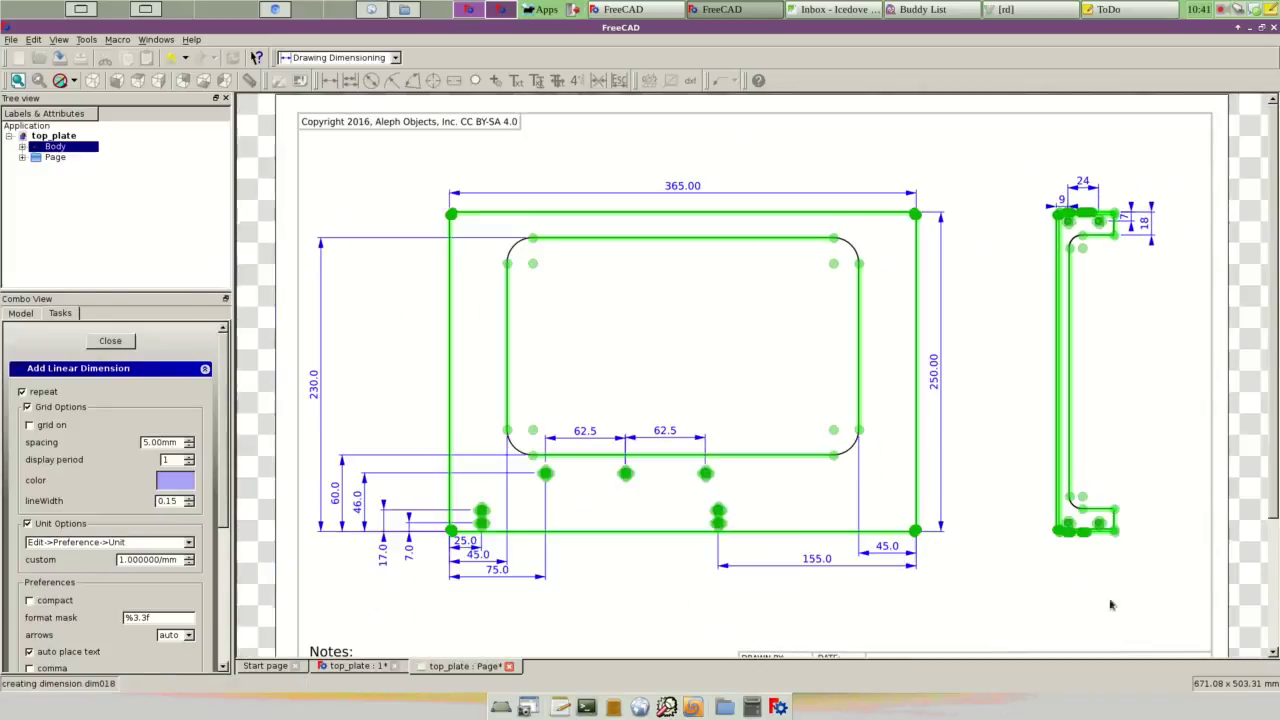
key("ctrl+alt+Right")
left_click(466, 10)
scroll(1120, 565, "up", 2)
scroll(1120, 565, "up", 2)
scroll(1137, 556, "up", 1)
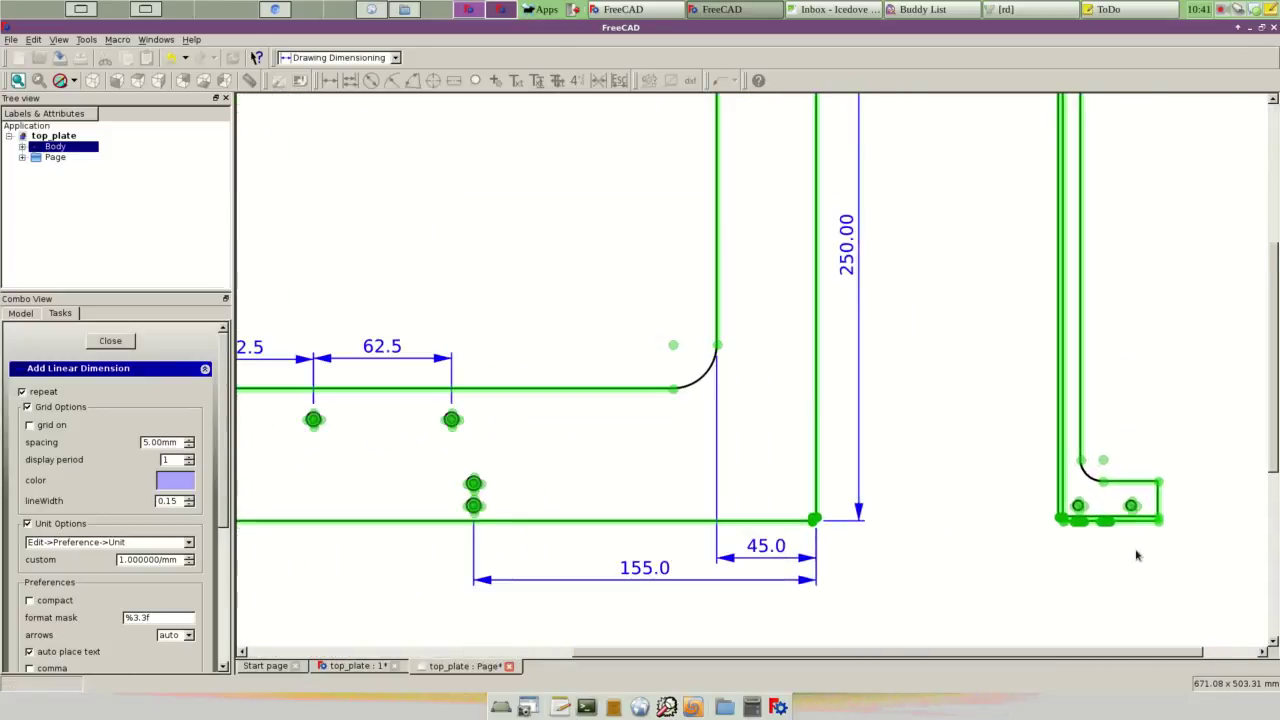
left_click(1137, 482)
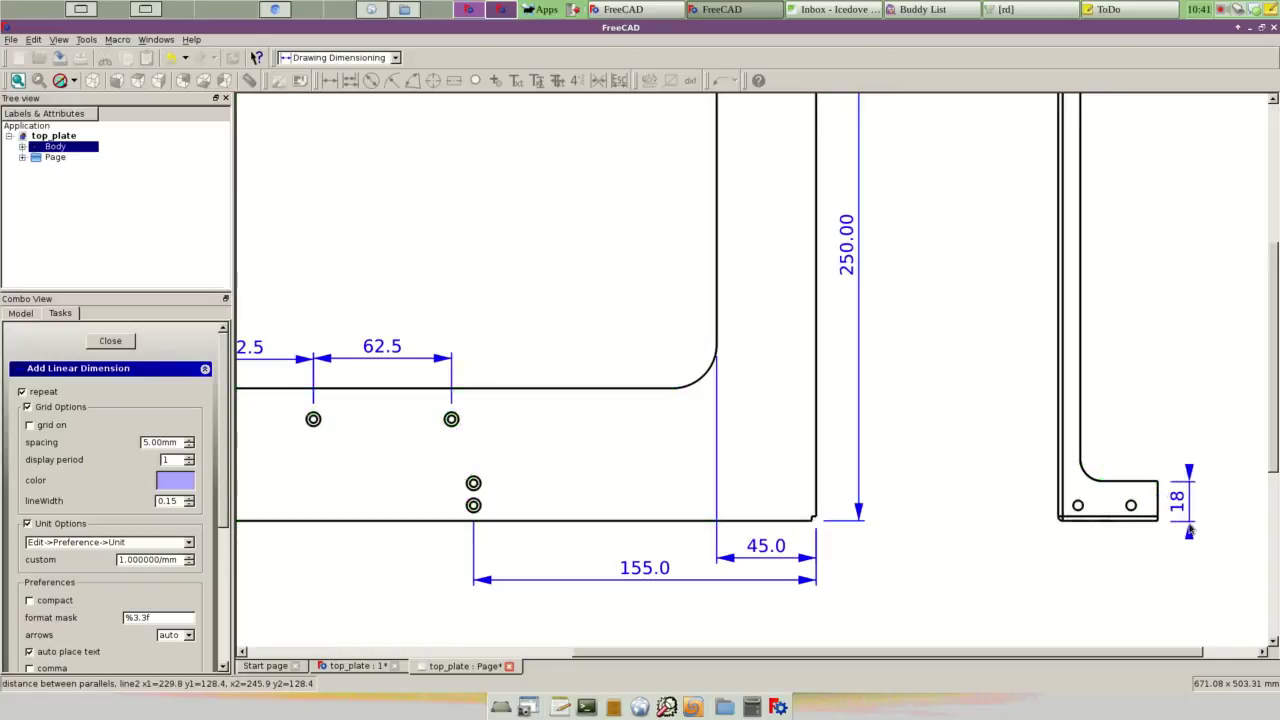
left_click(1221, 530)
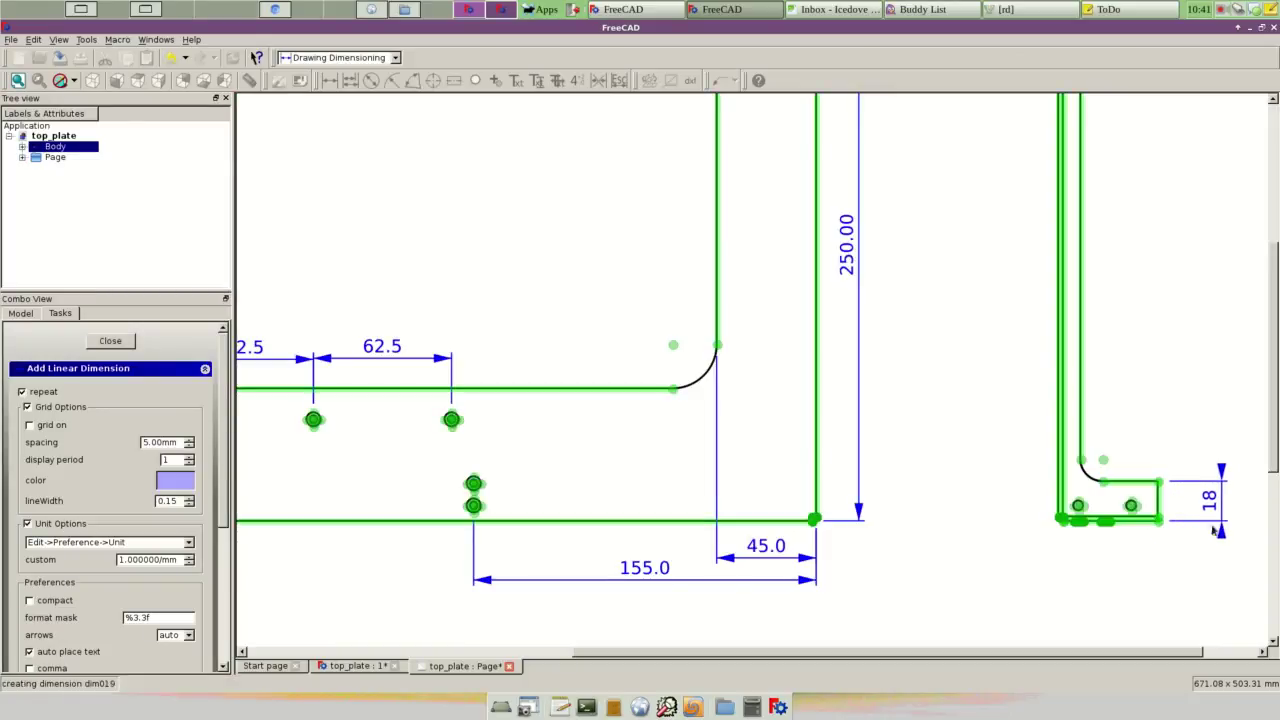
Step: Dimension the bottom end with 7 to the left, plus 9 and 24 hole positions below
left_click(1070, 516)
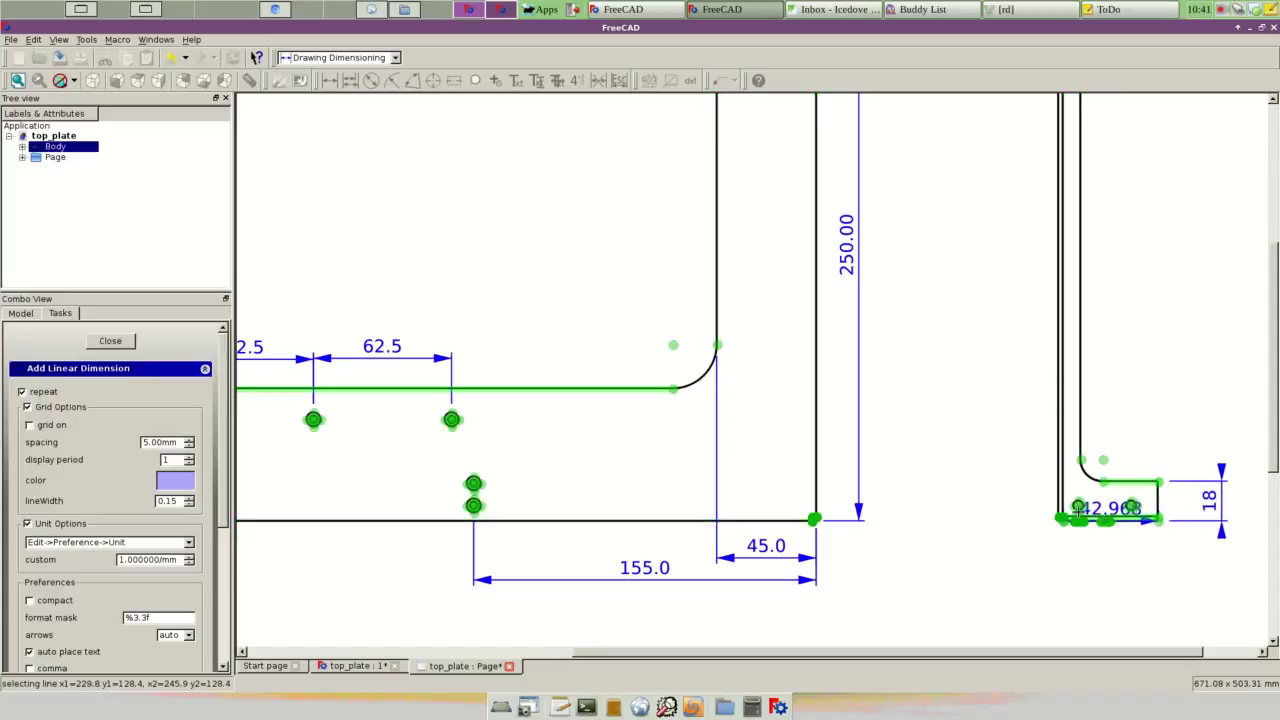
left_click(1077, 505)
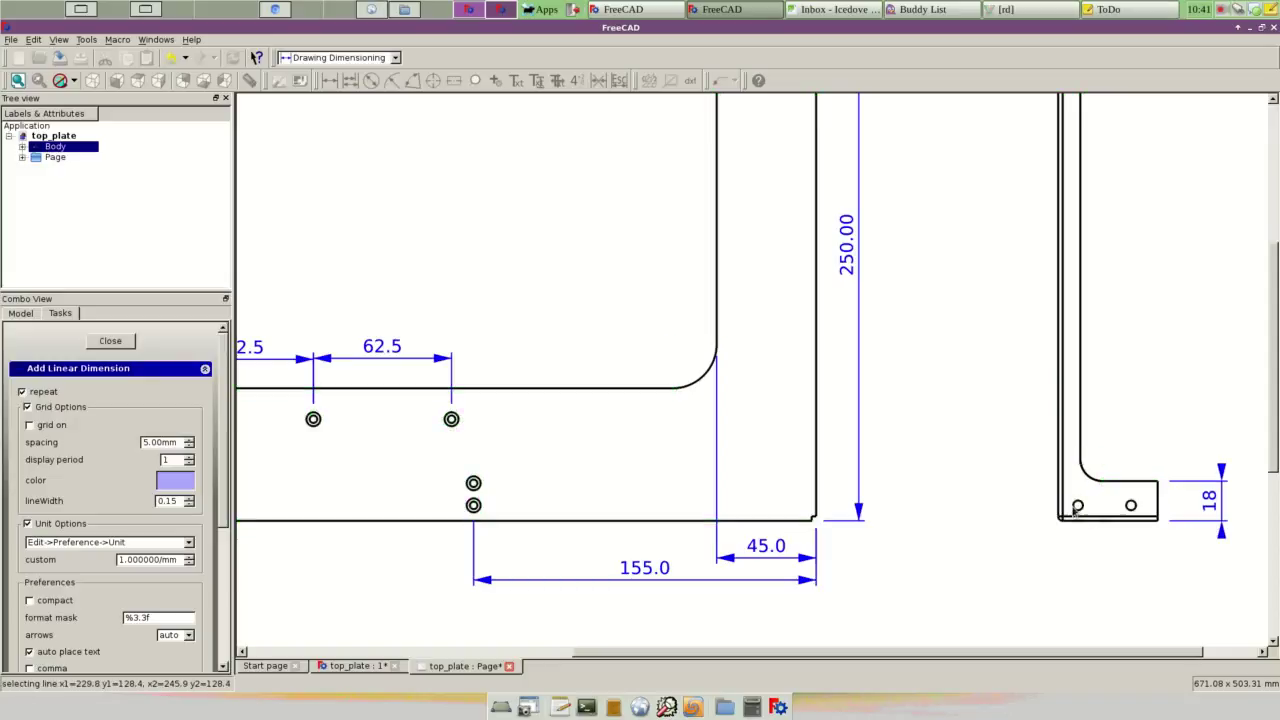
left_click(1031, 512)
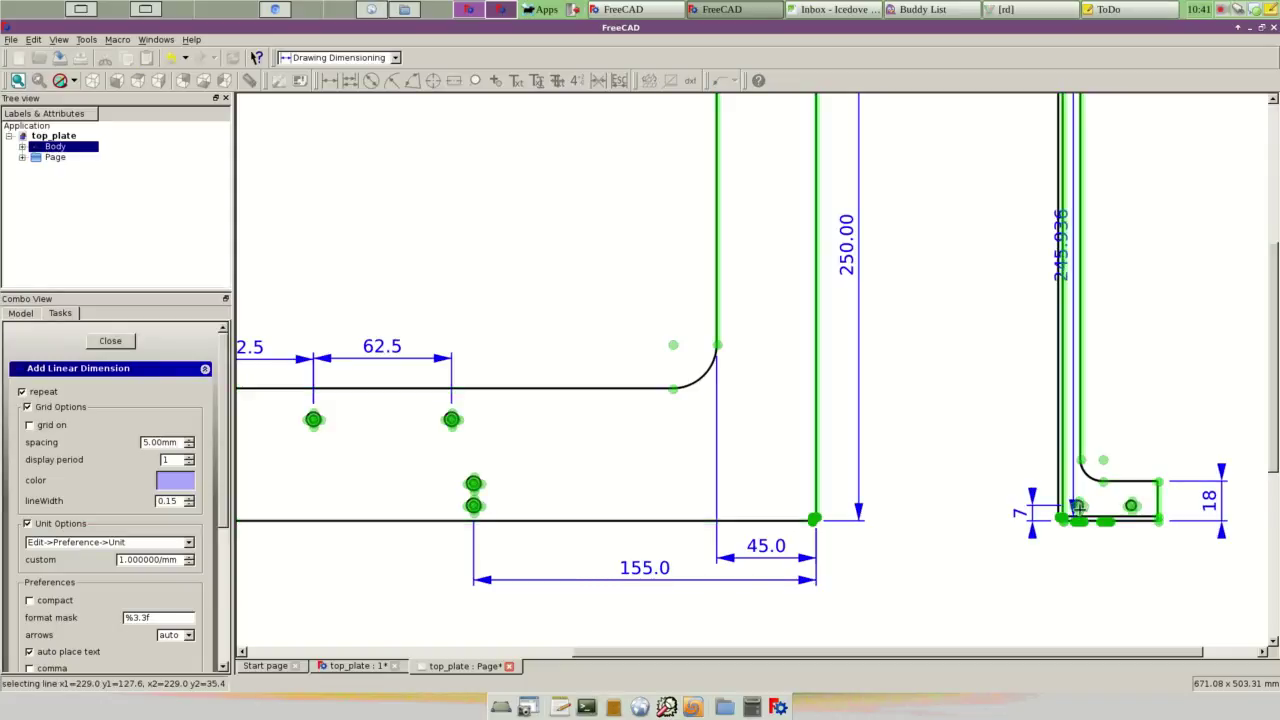
left_click(1077, 507)
left_click(1080, 575)
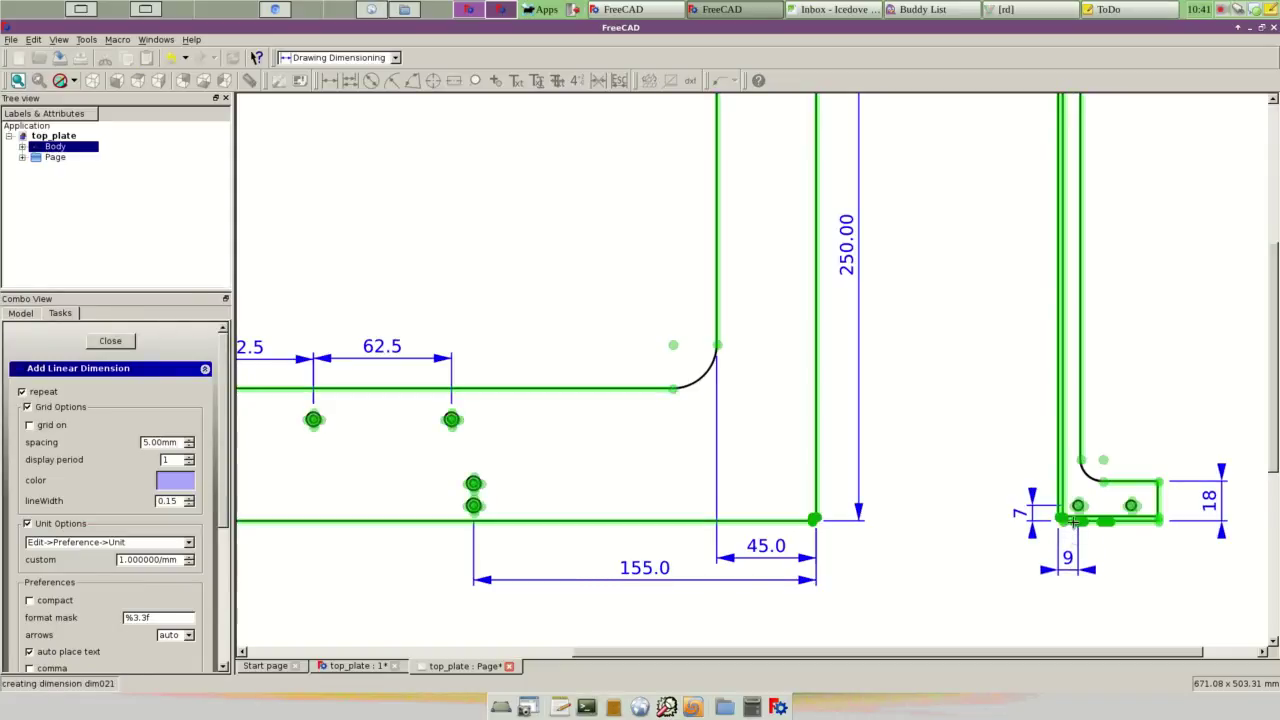
left_click(1066, 517)
left_click(1131, 507)
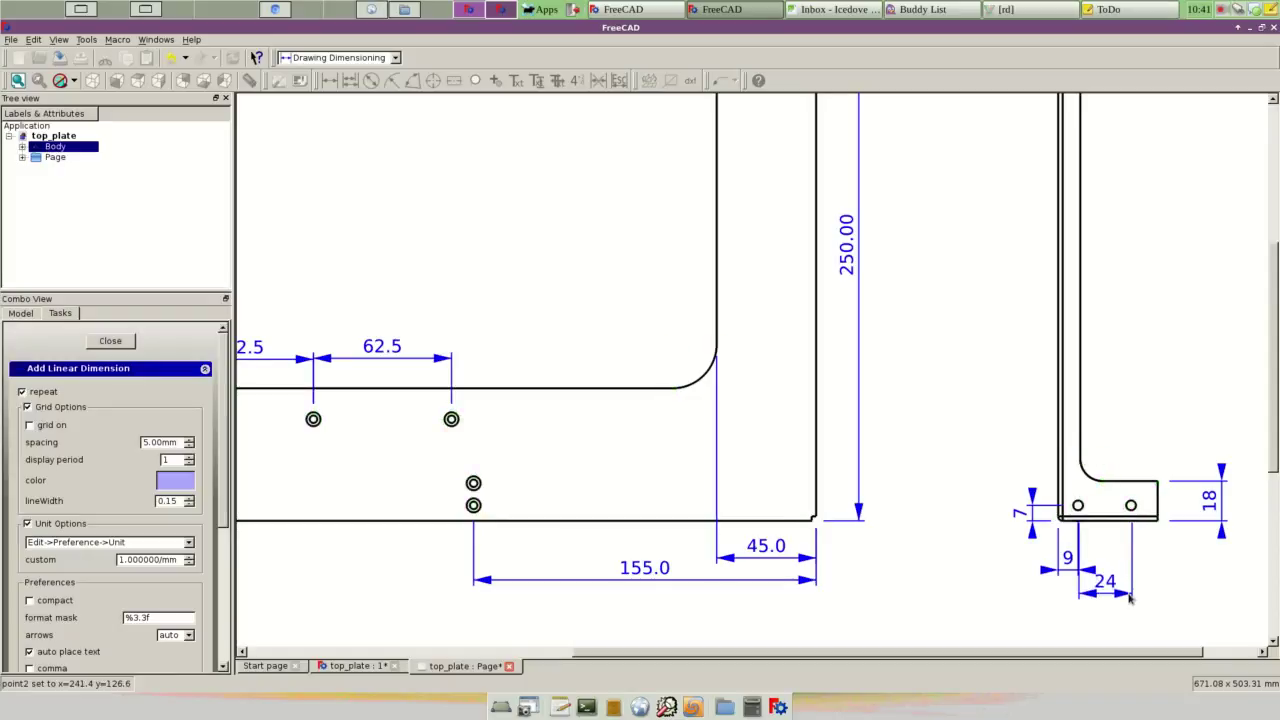
left_click(1125, 598)
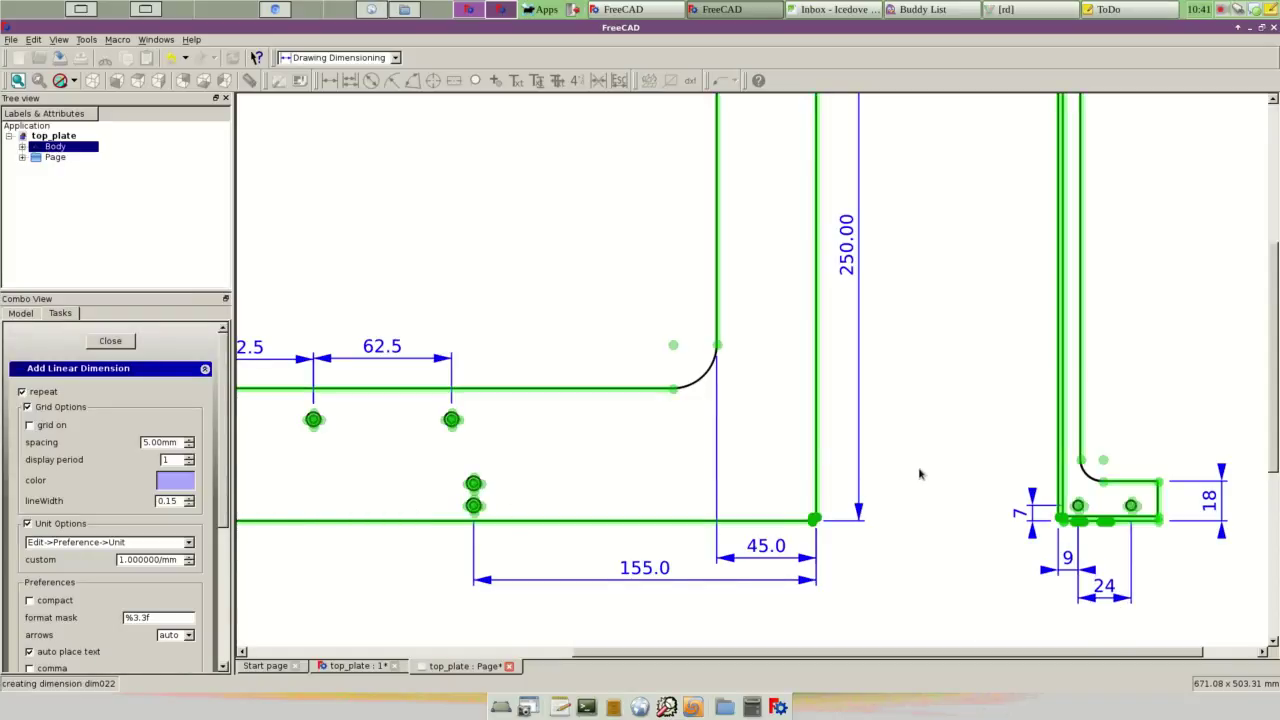
scroll(930, 465, "down", 5)
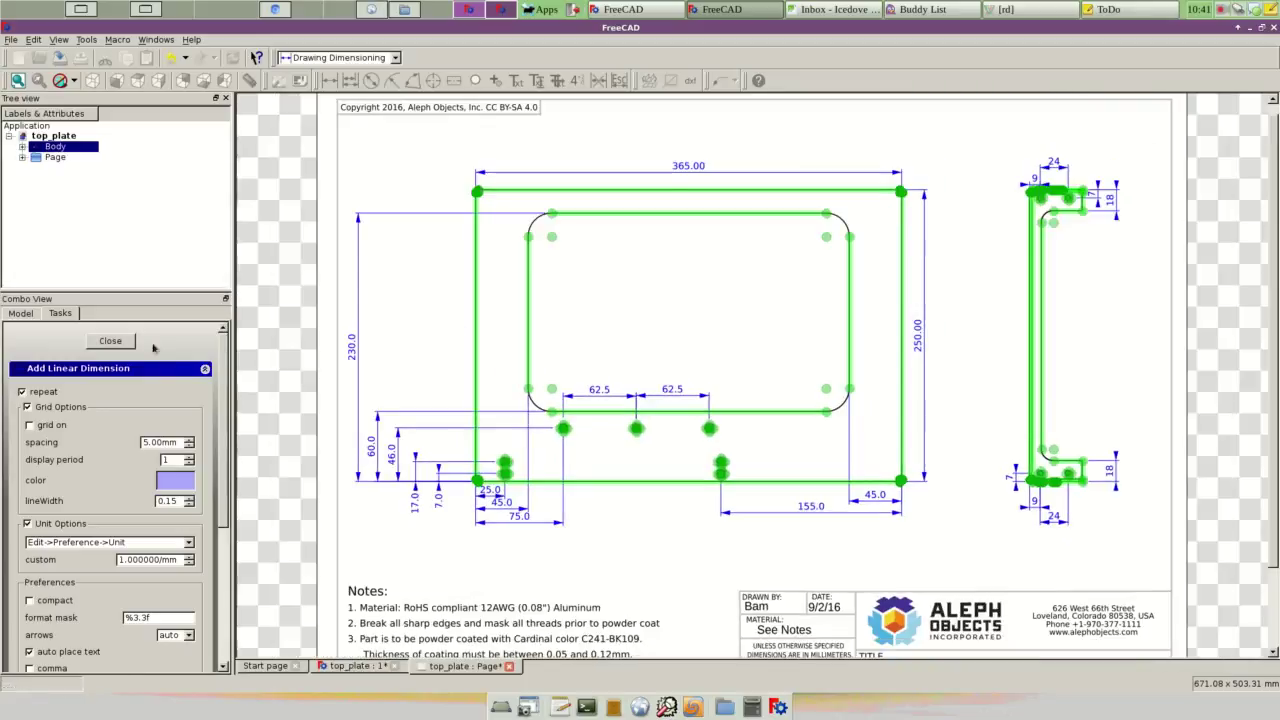
Step: Place a size 4 'Near and Far Sides' caption beneath the side view
left_click(112, 341)
left_click(517, 80)
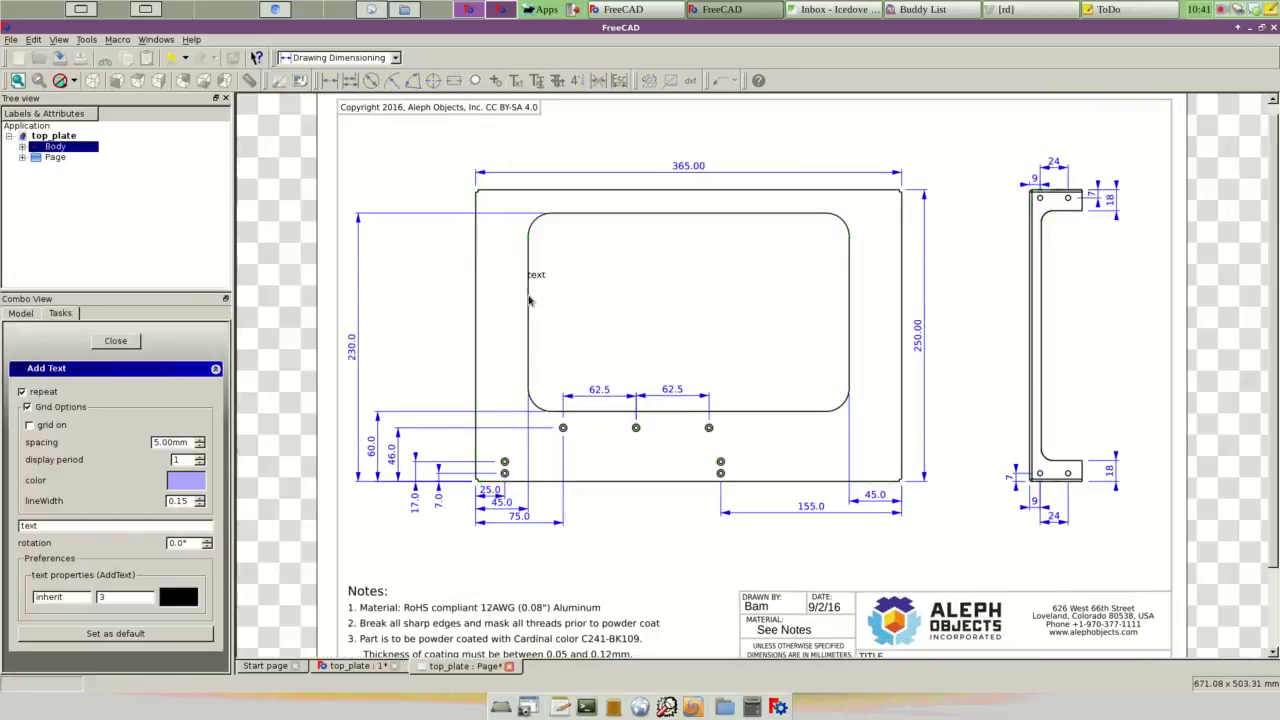
left_click(387, 453)
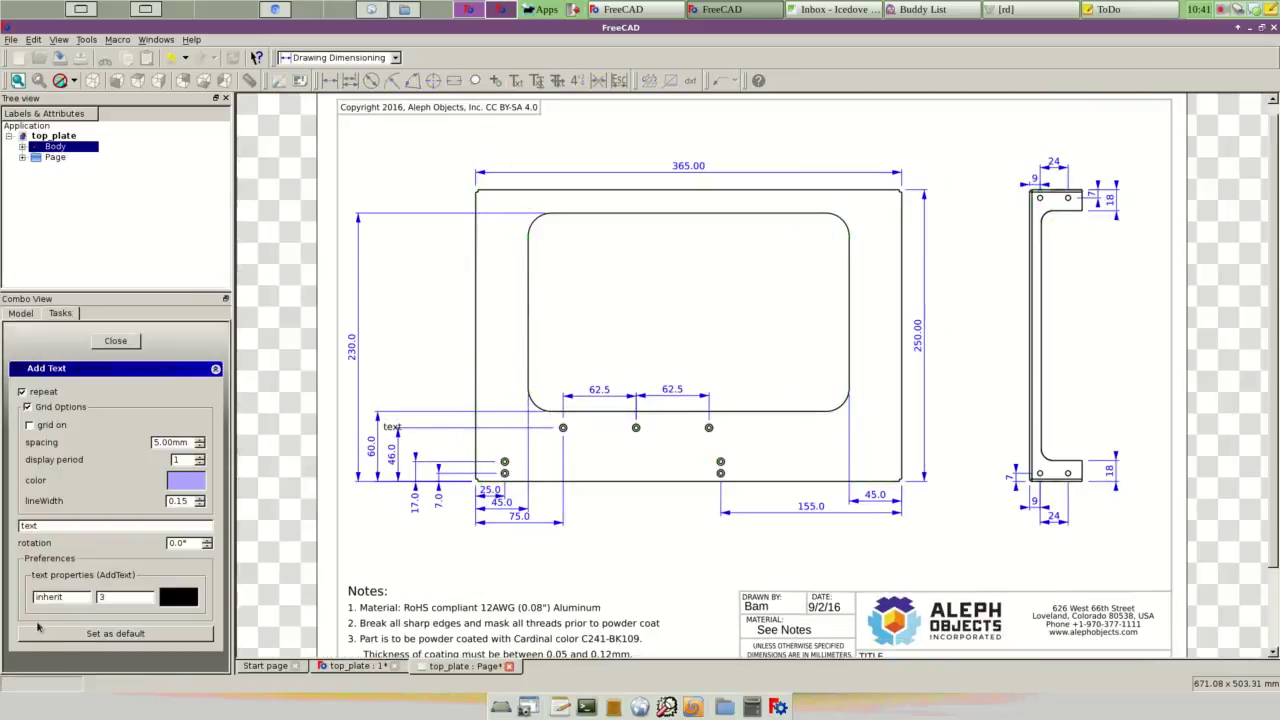
double_click(84, 524)
type("Near and Far Sides")
scroll(110, 598, "up", 1)
type("4")
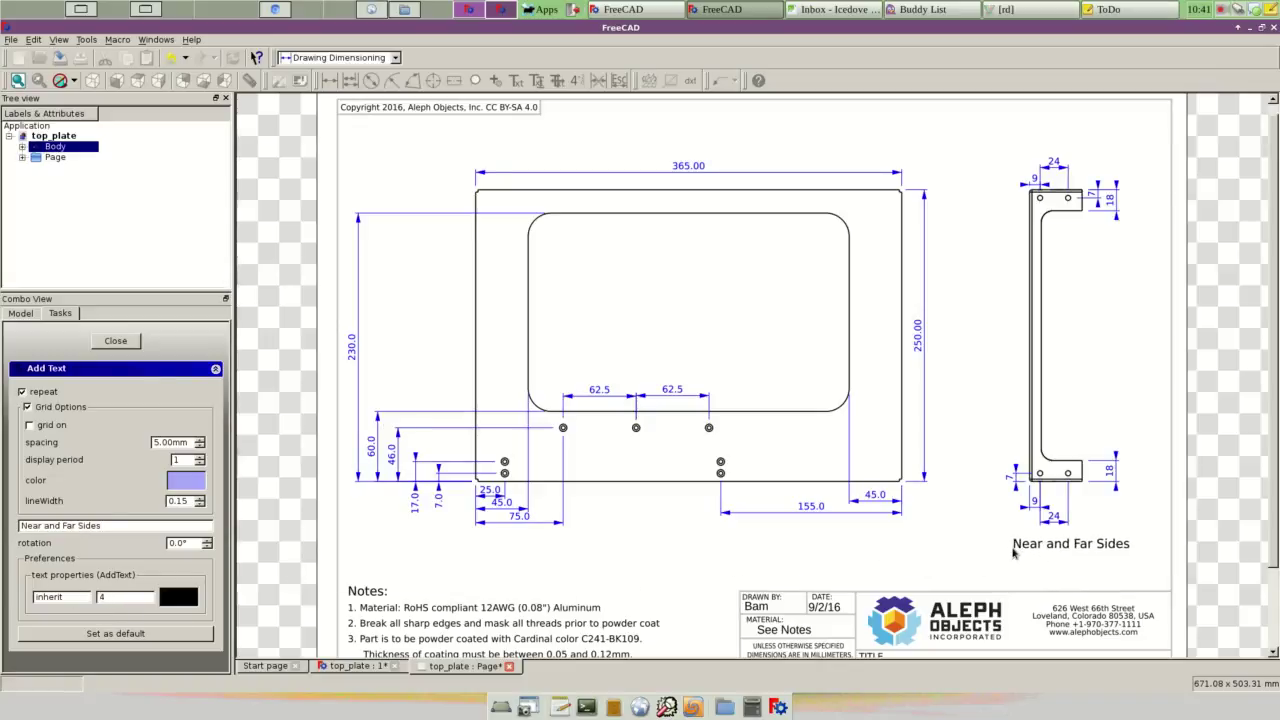
left_click(1013, 553)
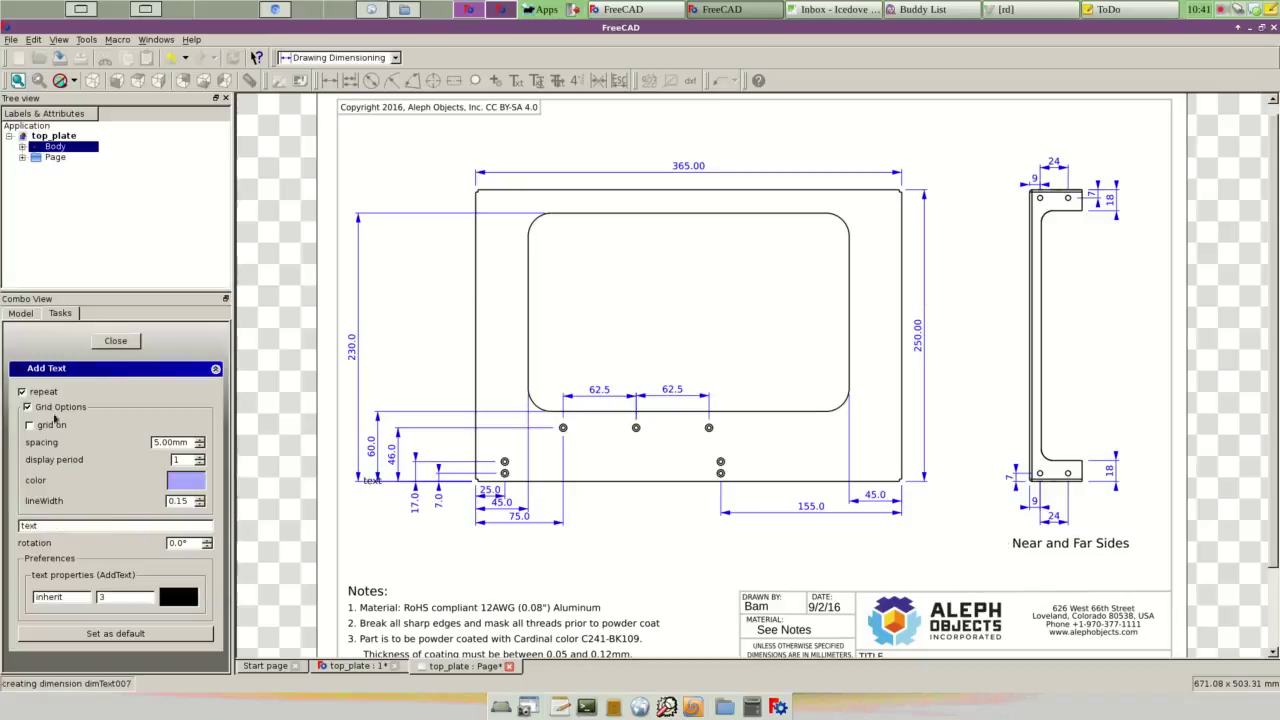
left_click(112, 341)
left_click(540, 80)
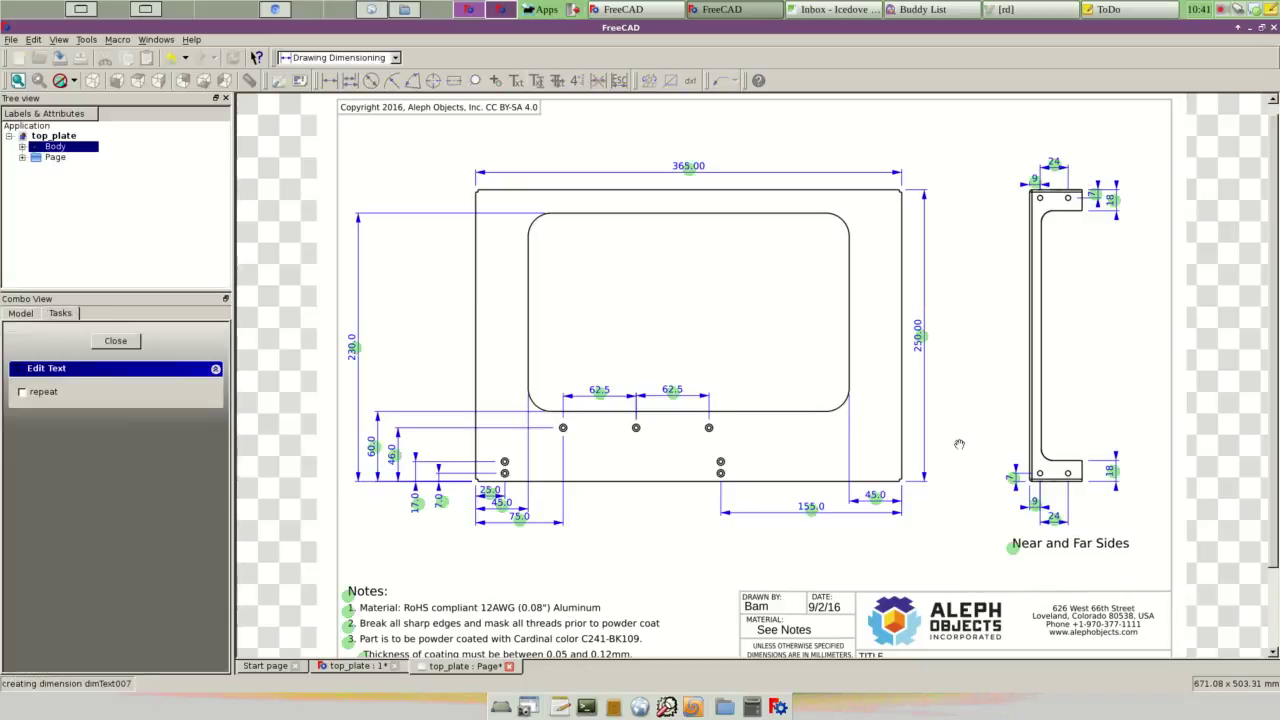
Step: Change the lower 7 and 9 dimension texts to '2X 7.00' and '9.00'
left_click(1015, 485)
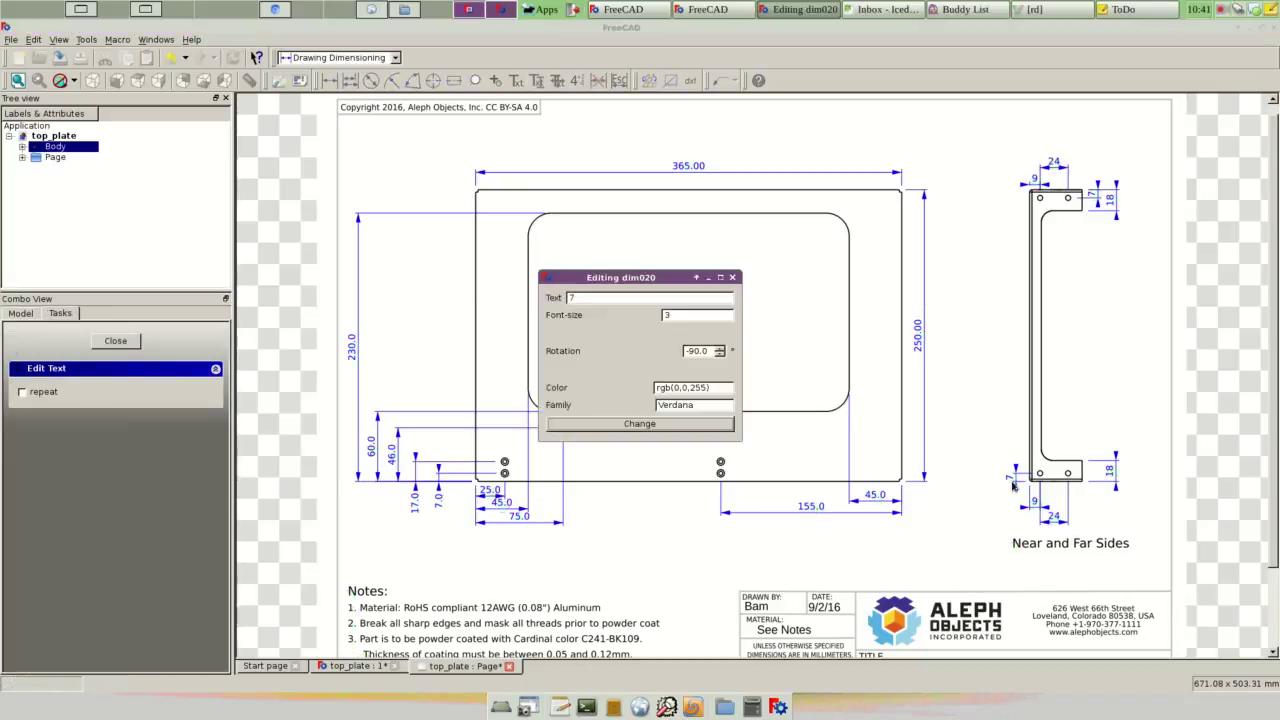
left_click(589, 300)
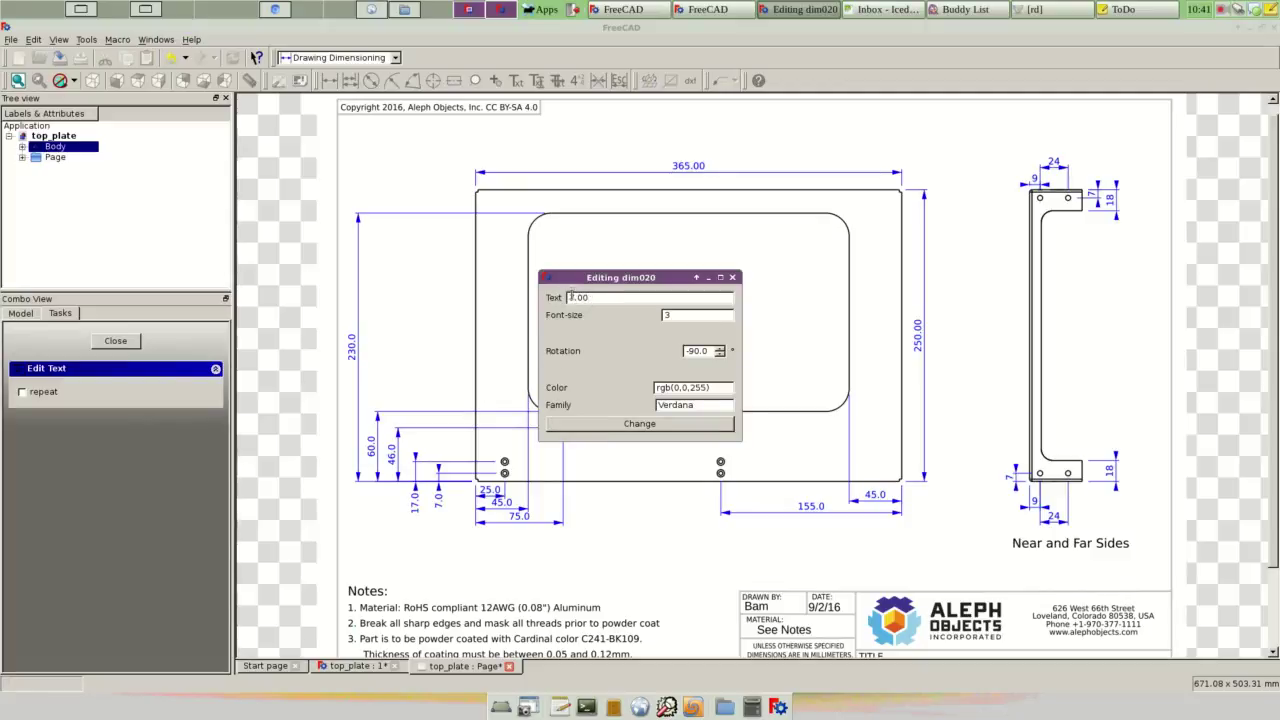
type("X")
left_click(660, 424)
left_click(538, 84)
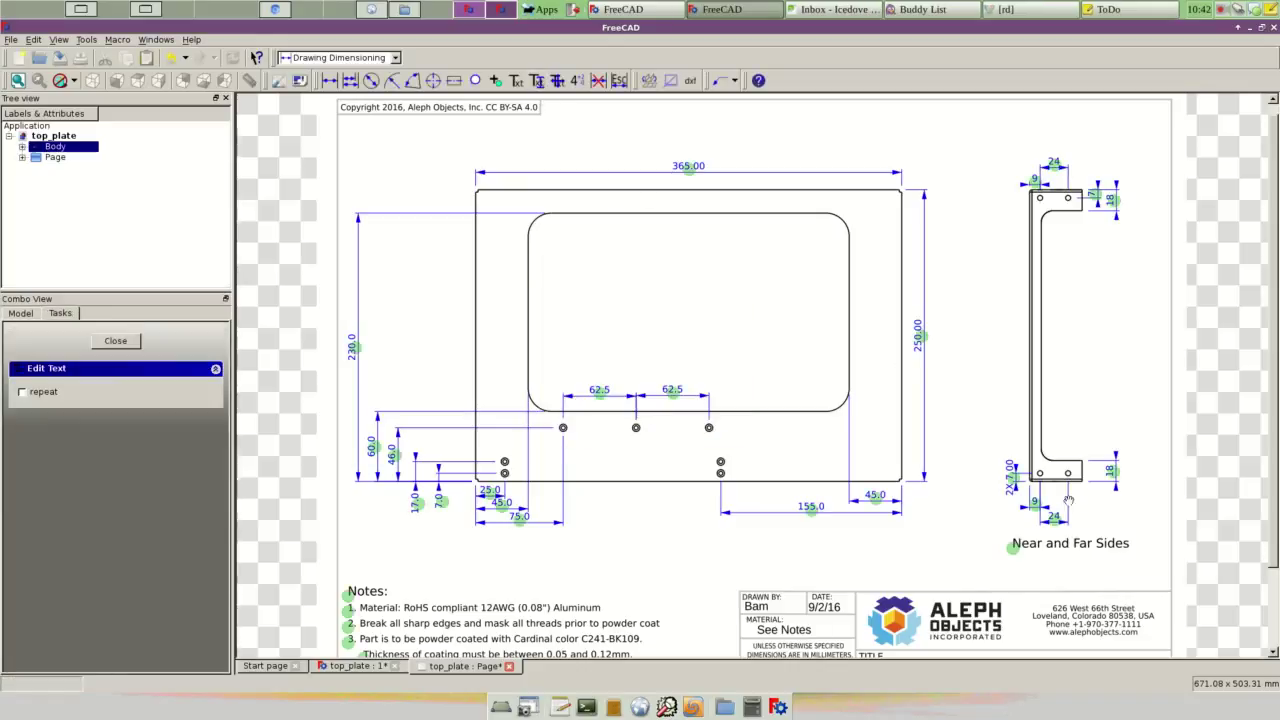
left_click(1034, 504)
left_click(602, 297)
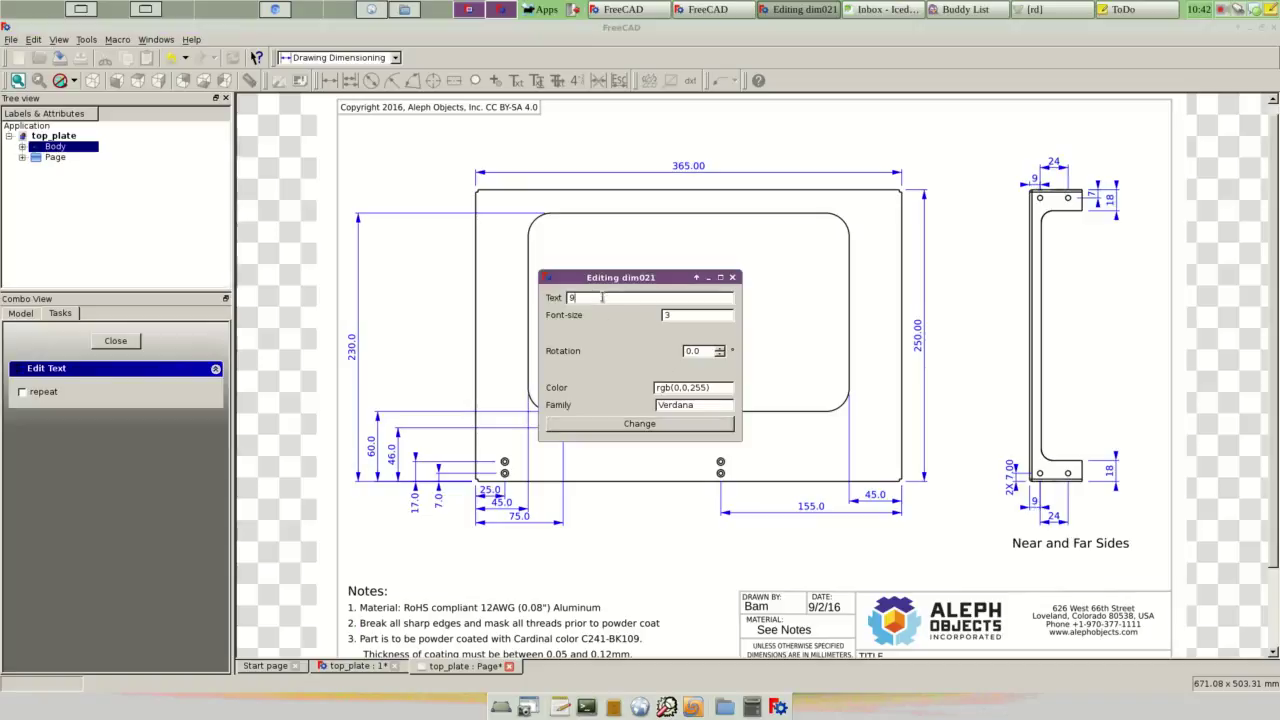
left_click(705, 424)
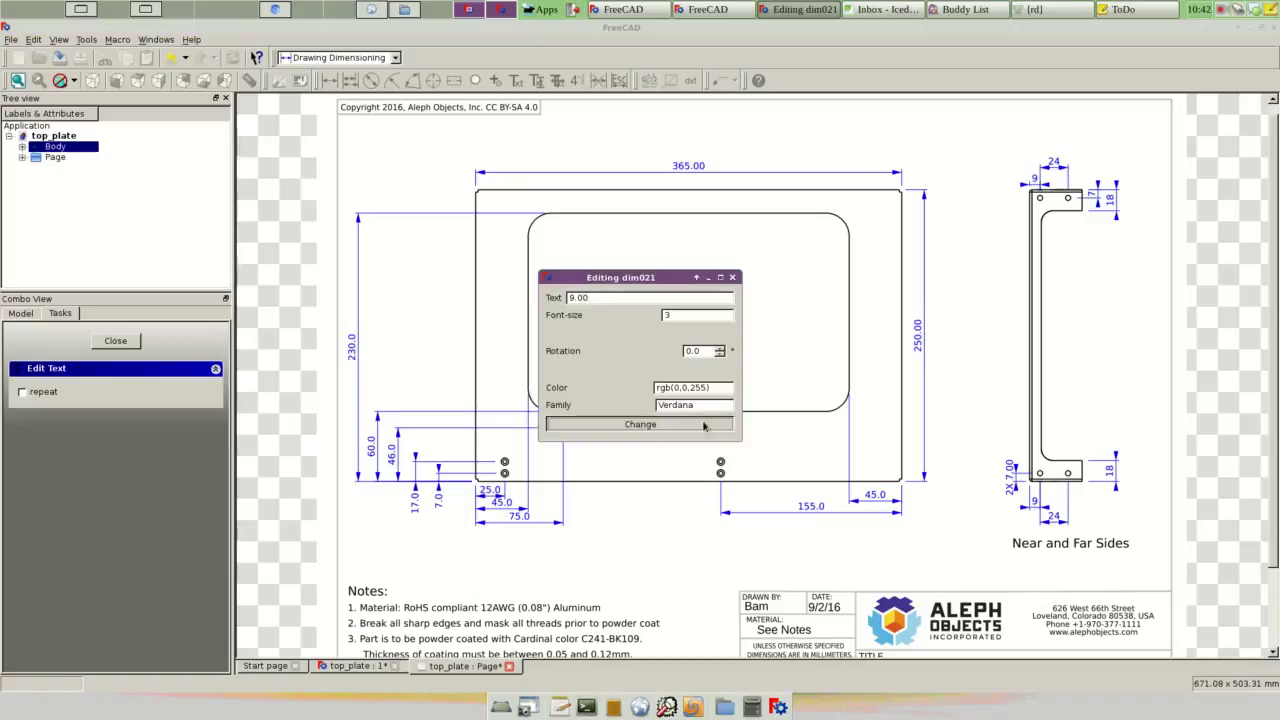
Step: Set the bottom 24 dimension to '24.00' and both 18 dimensions to '18.0'
left_click(548, 82)
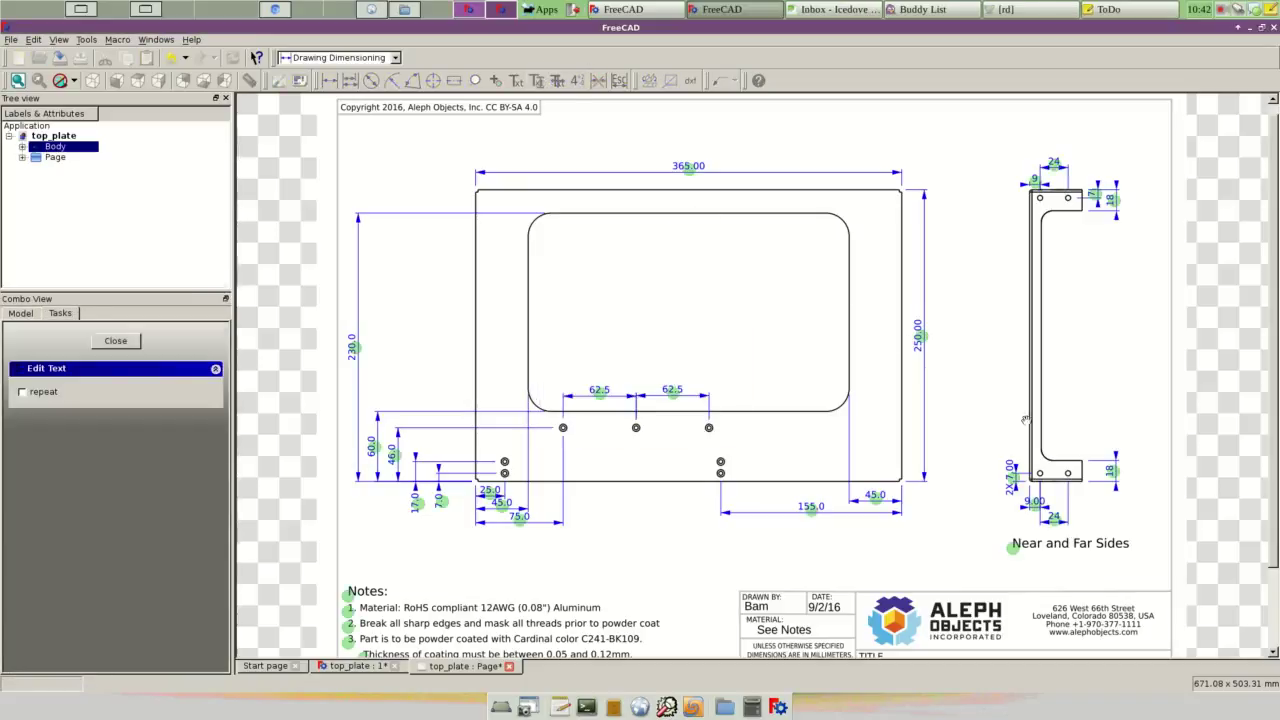
left_click(1054, 517)
left_click(592, 298)
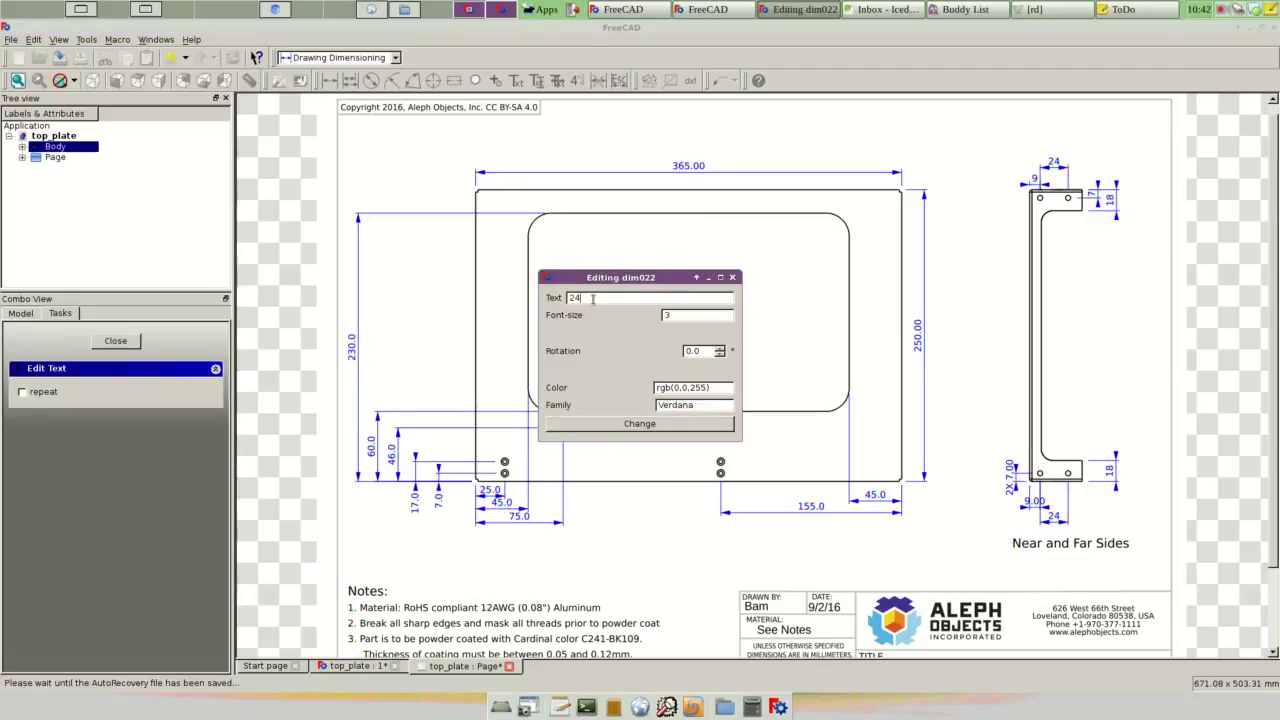
left_click(663, 425)
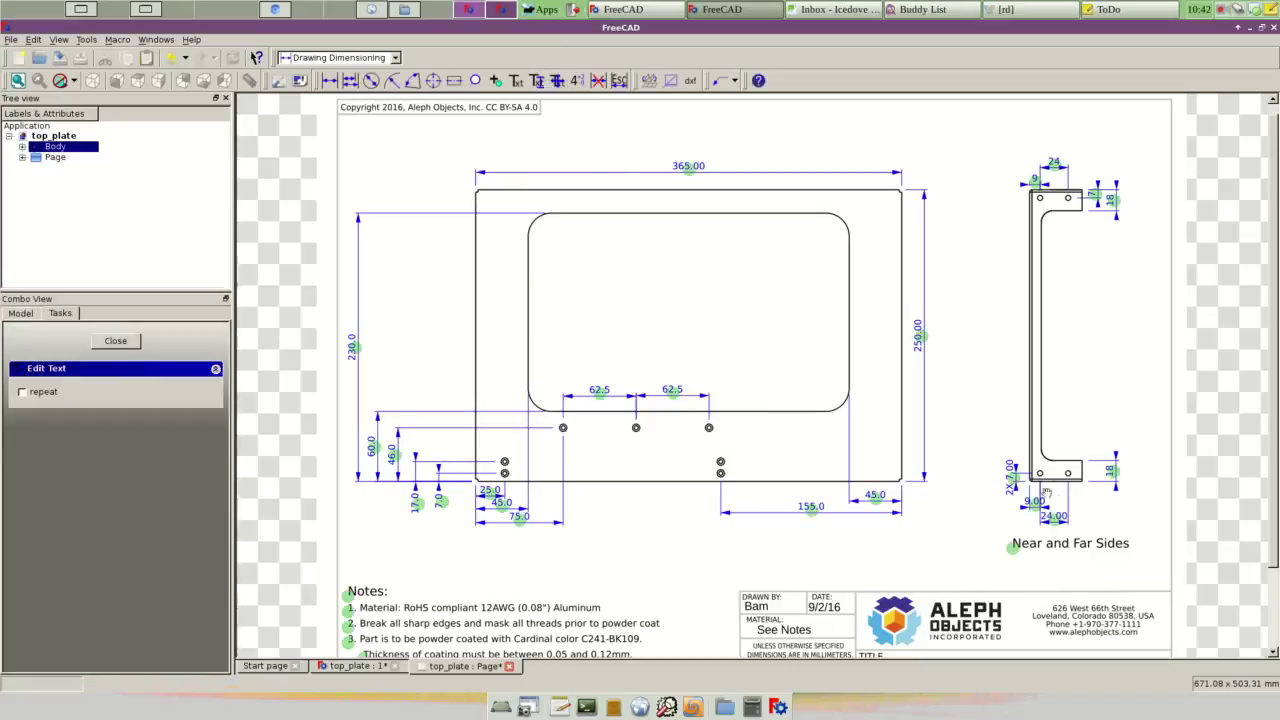
left_click(537, 80)
left_click(1118, 472)
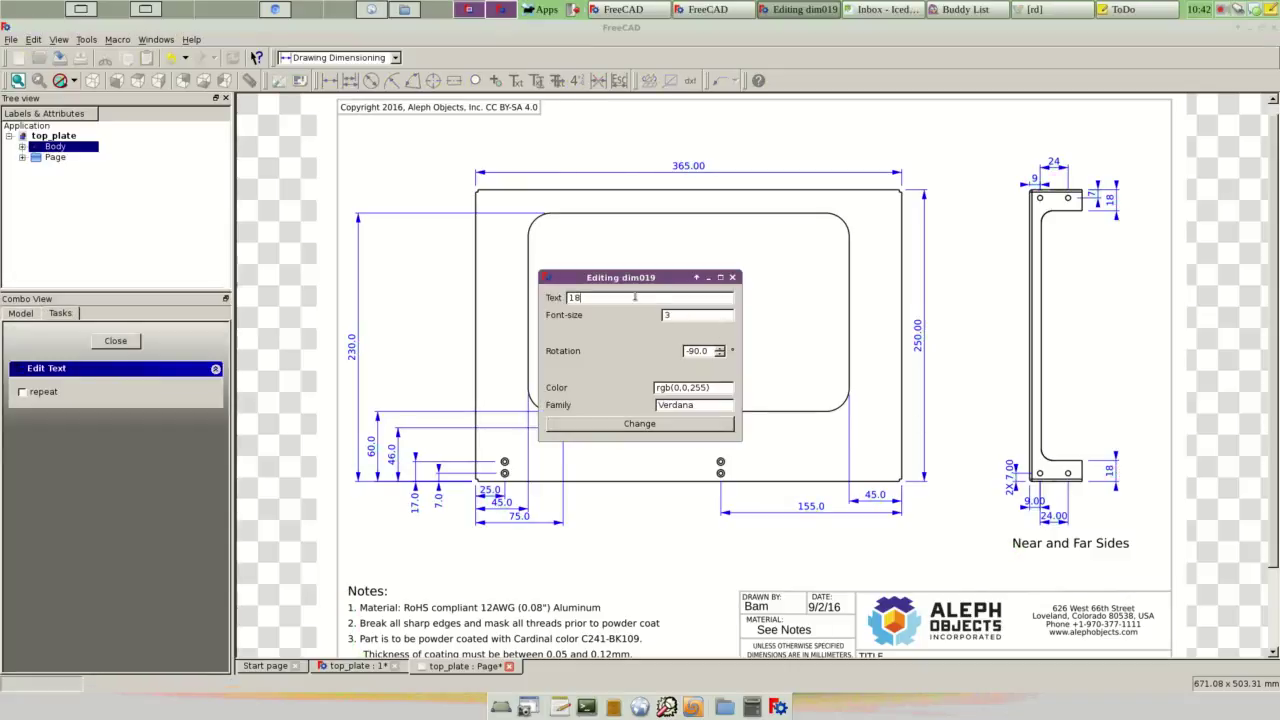
left_click(630, 423)
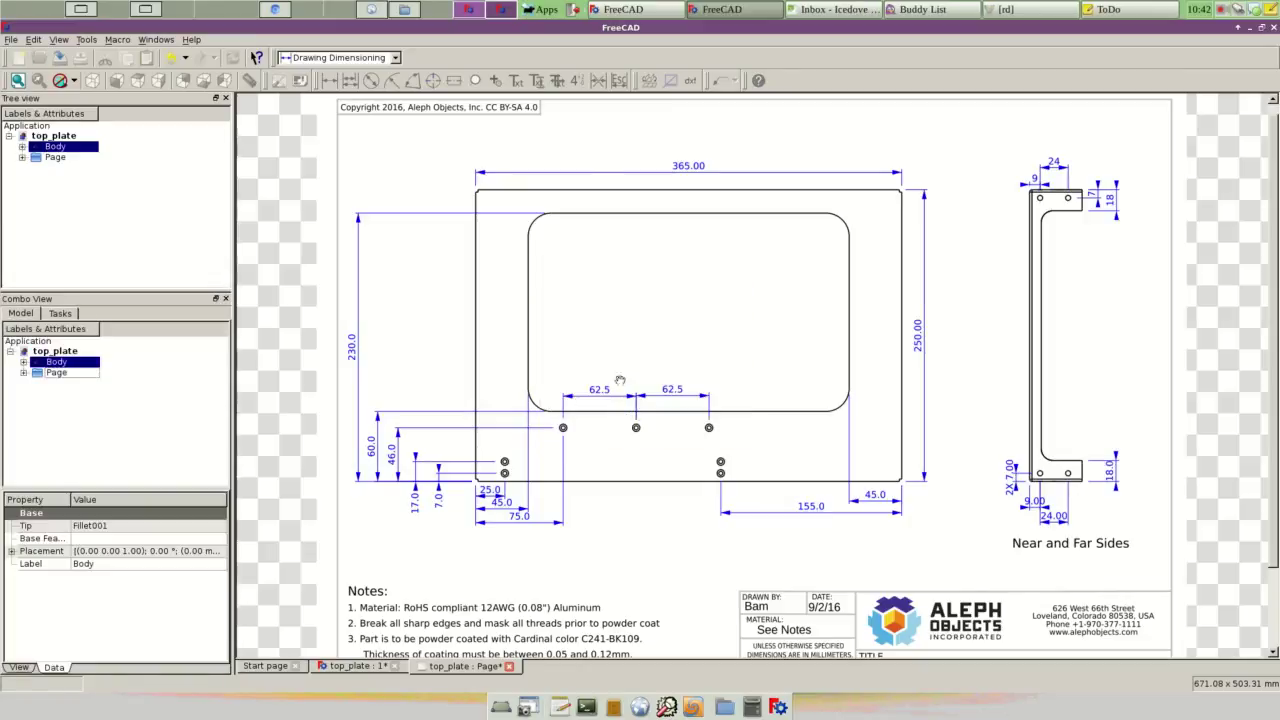
left_click(537, 80)
left_click(1110, 208)
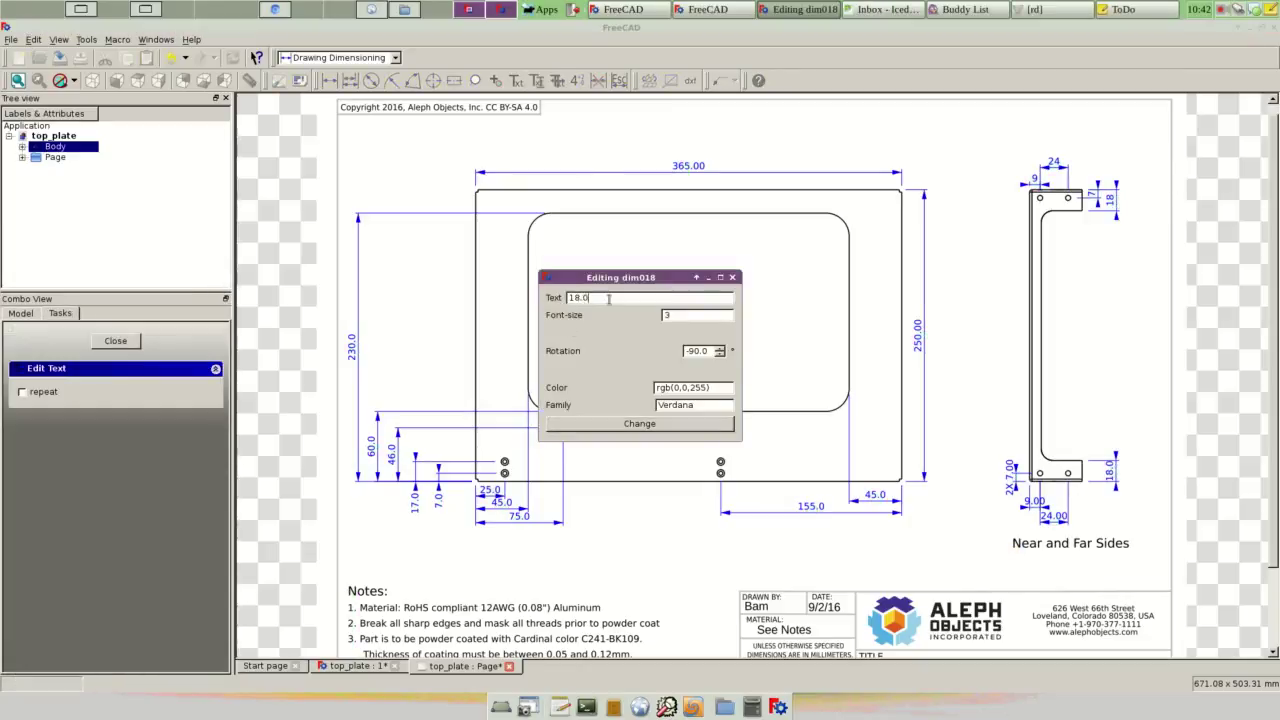
left_click(637, 423)
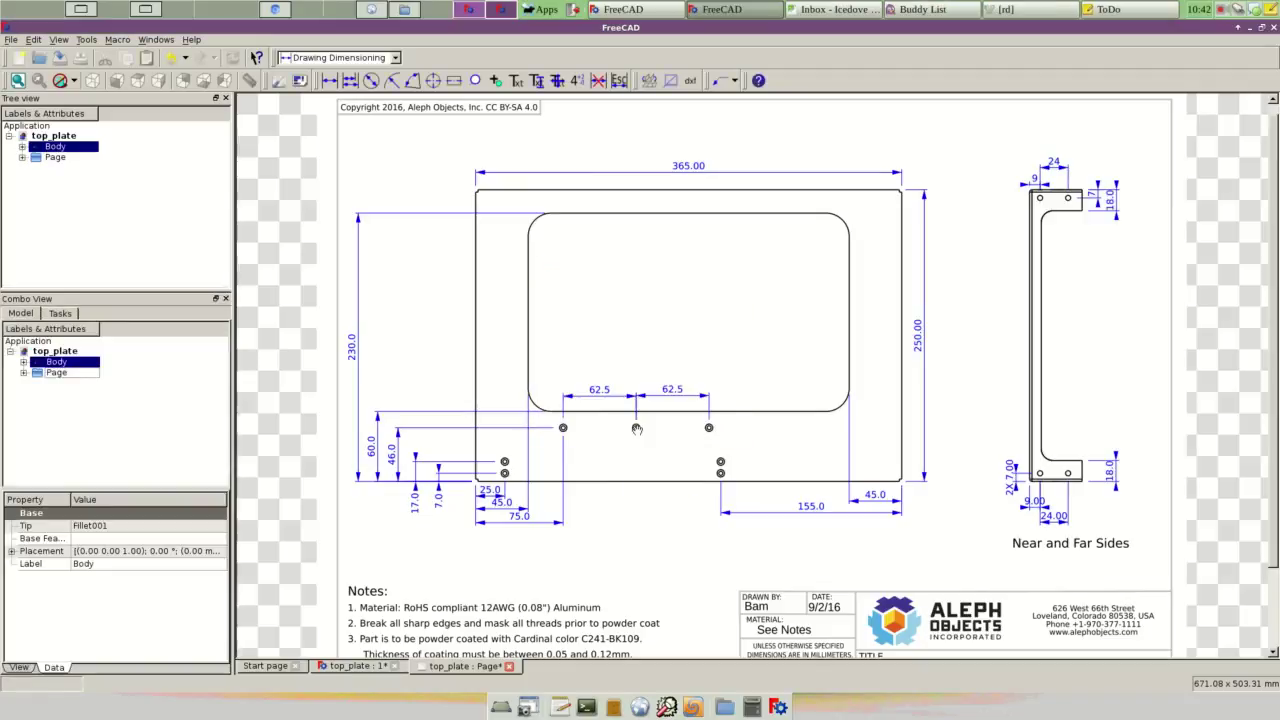
left_click(537, 80)
left_click(1097, 198)
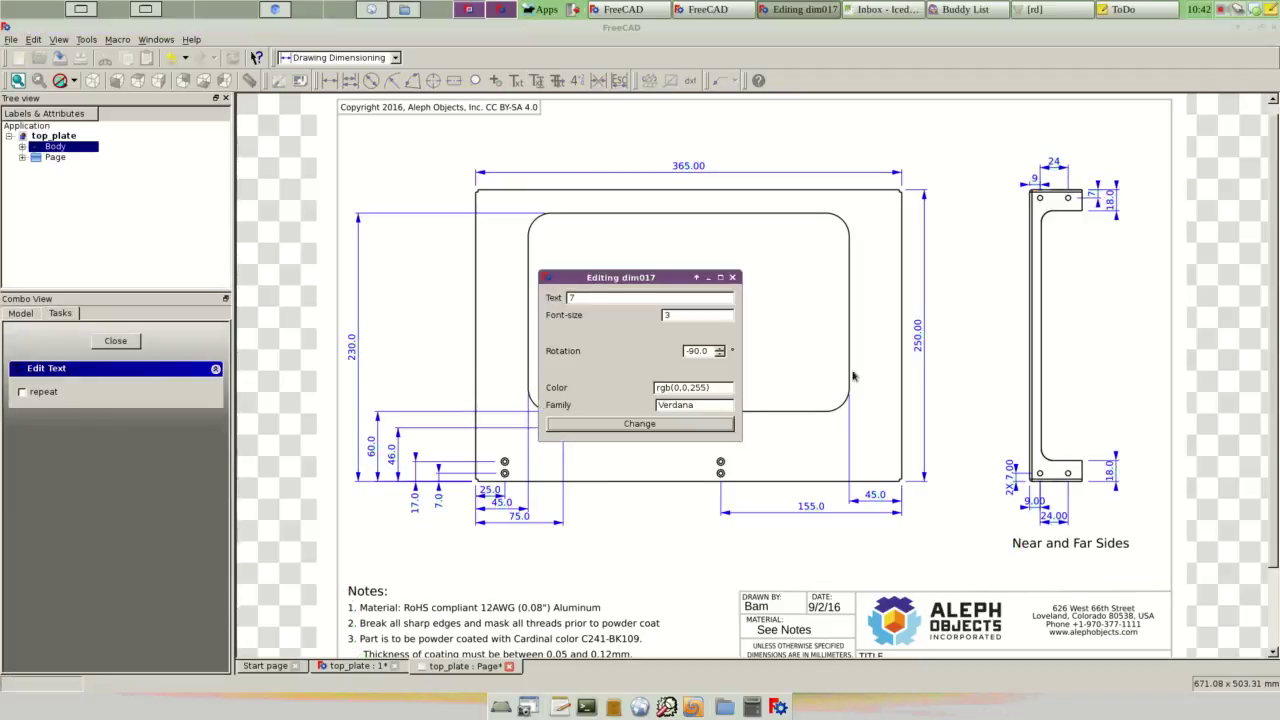
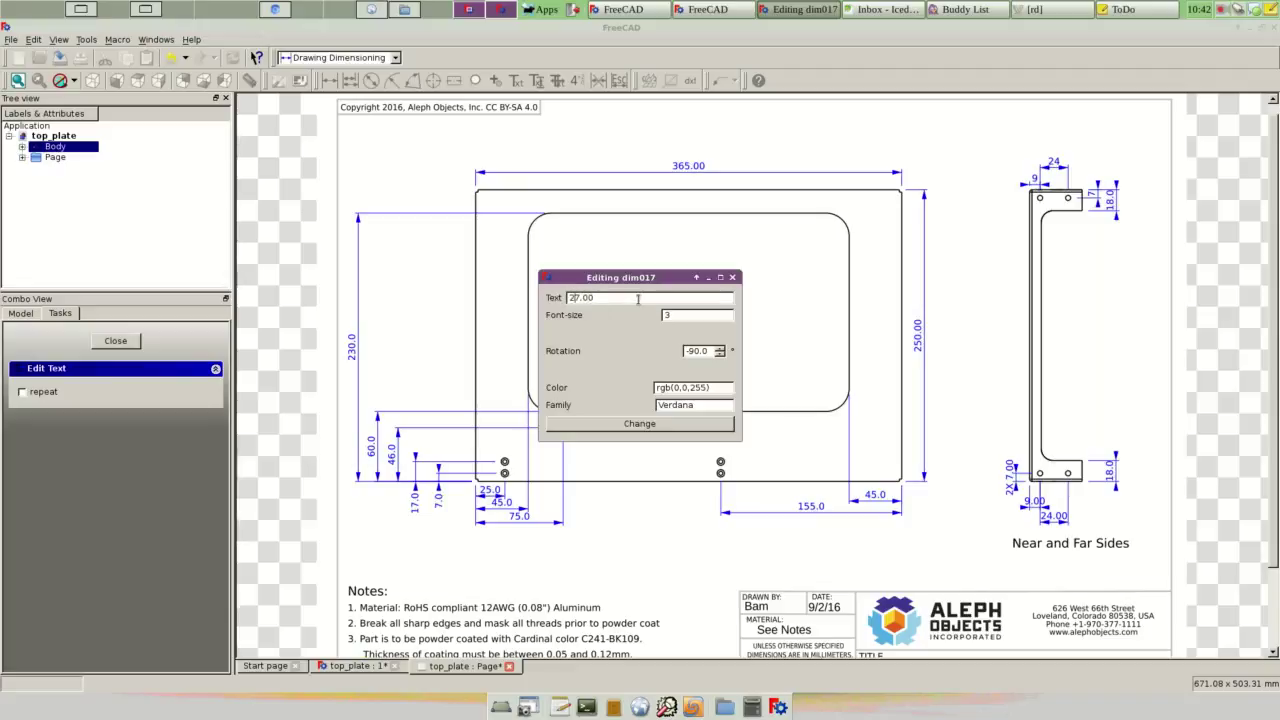
Step: Apply the 2X 7.00 label and change the 24 dimension to read 24.00
left_click(680, 427)
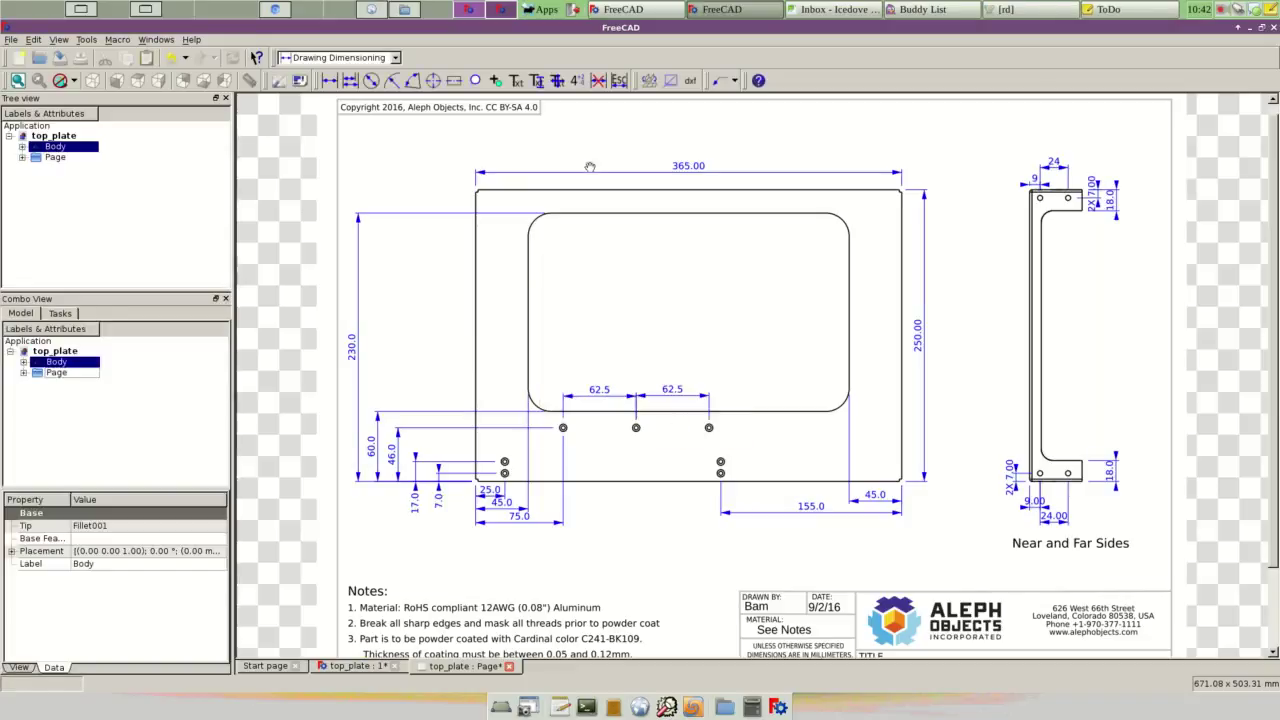
left_click(537, 82)
left_click(1054, 165)
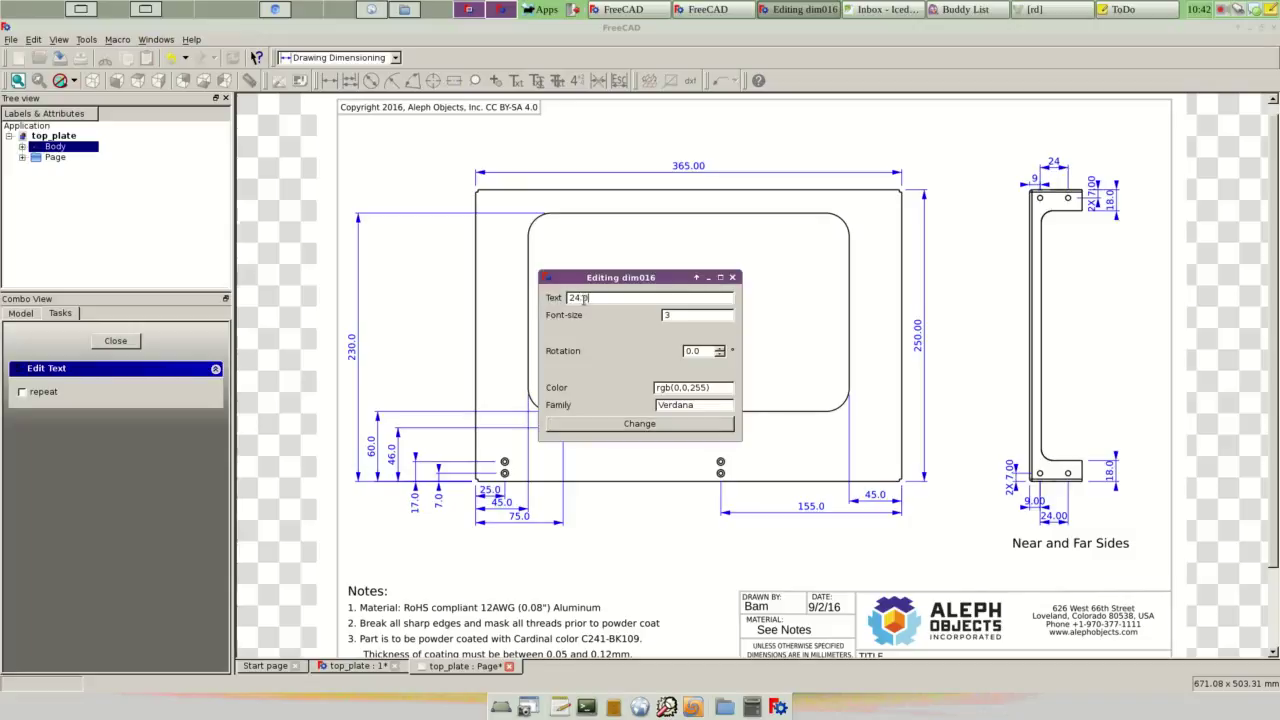
type("0")
left_click(646, 433)
Step: Change the 9 dimension's label to read 9.00
left_click(537, 82)
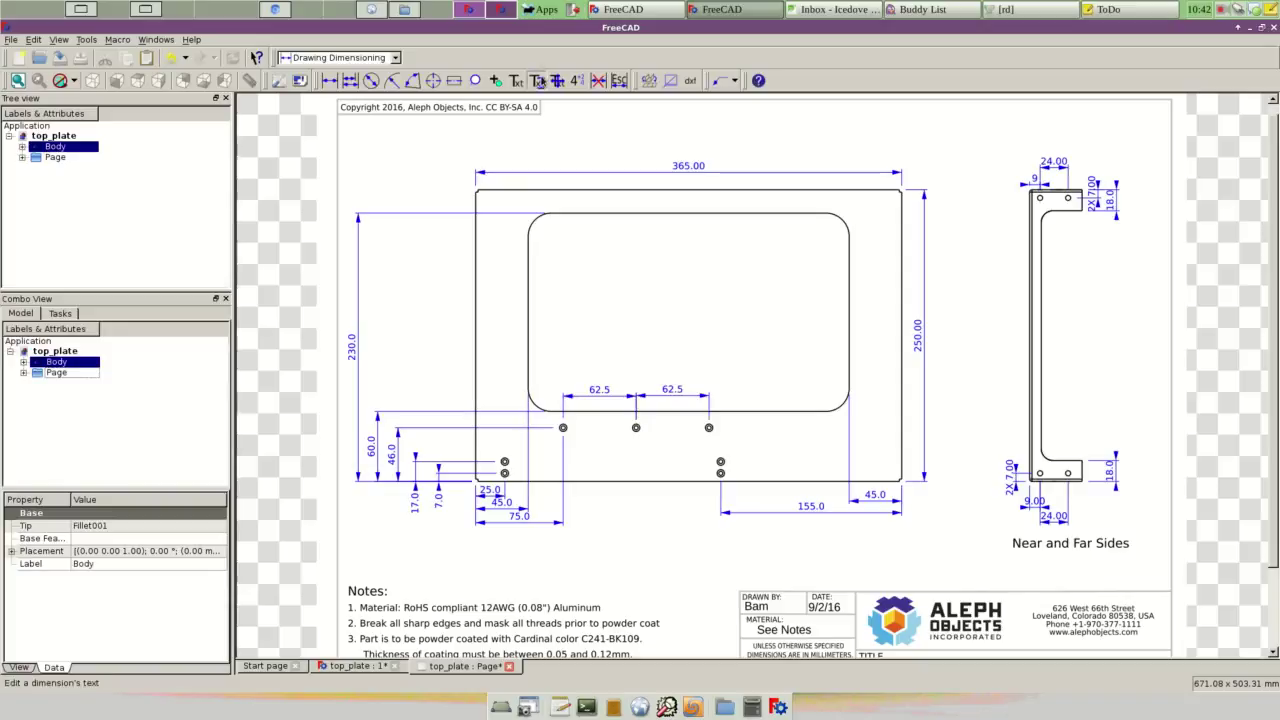
left_click(1035, 181)
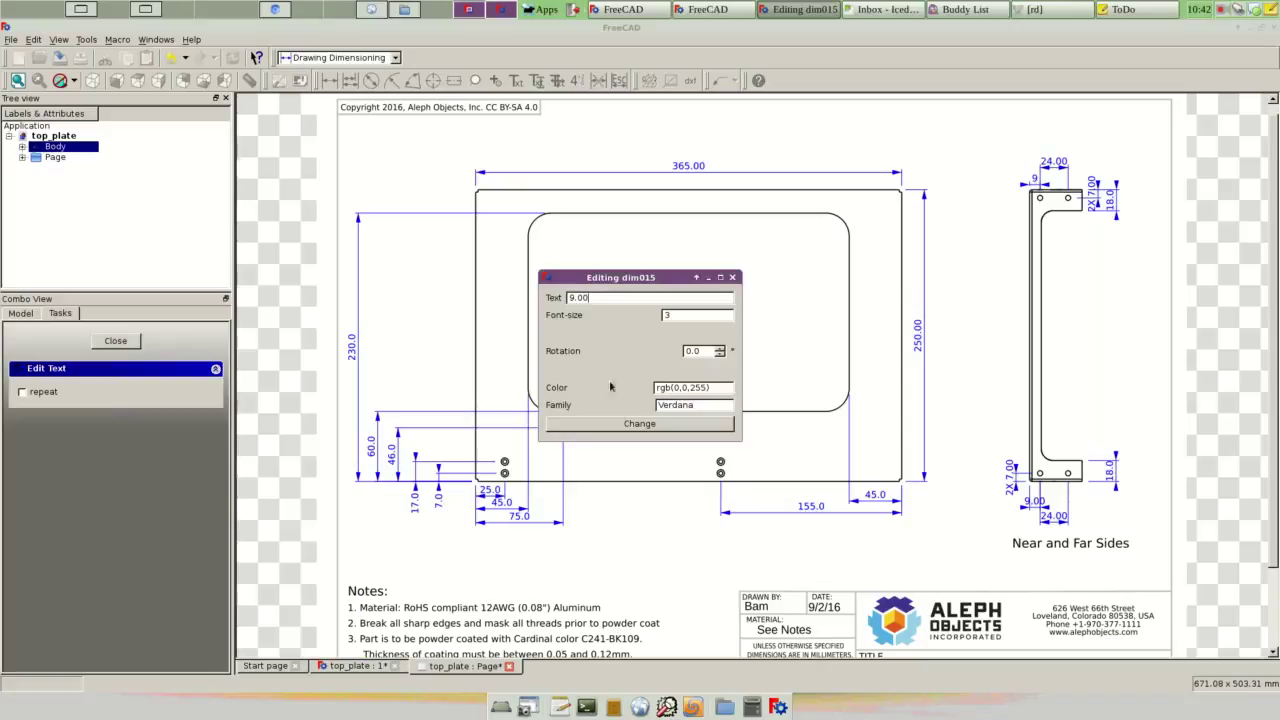
left_click(625, 425)
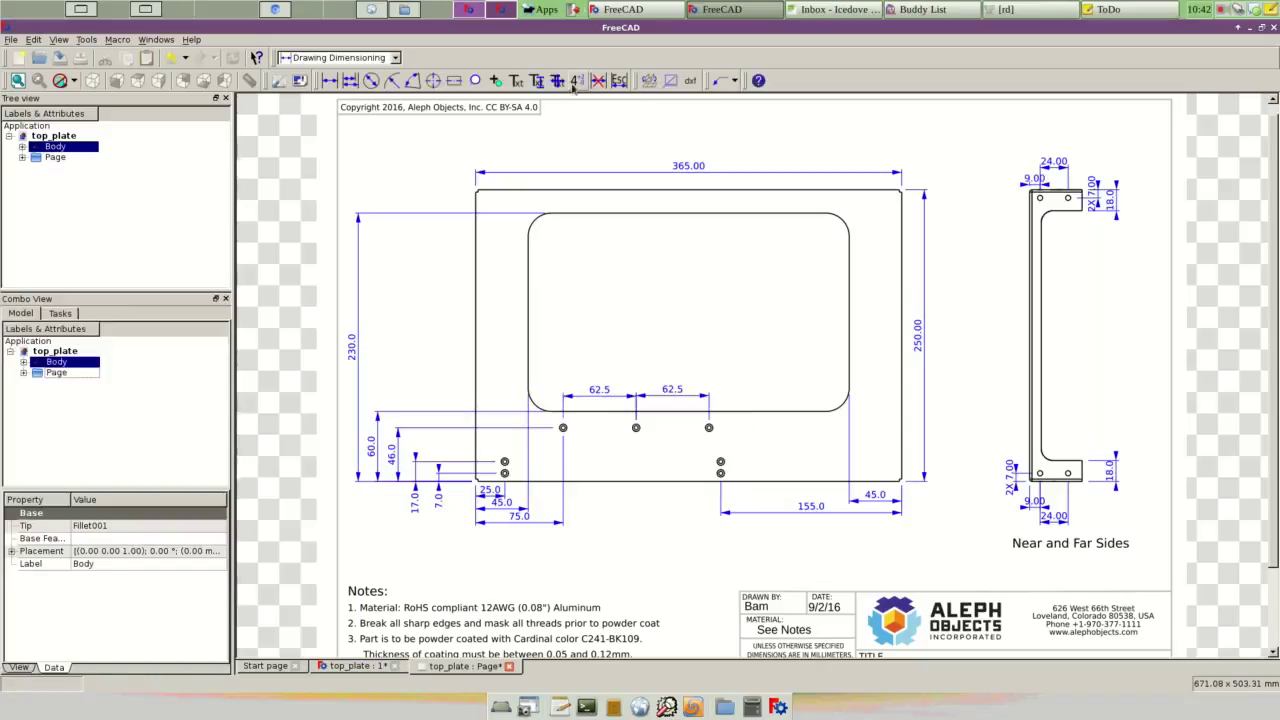
Step: Move the upper 9.00, 2X 7.00 and 18.0 labels clear of the side view
left_click(560, 84)
left_click(1034, 180)
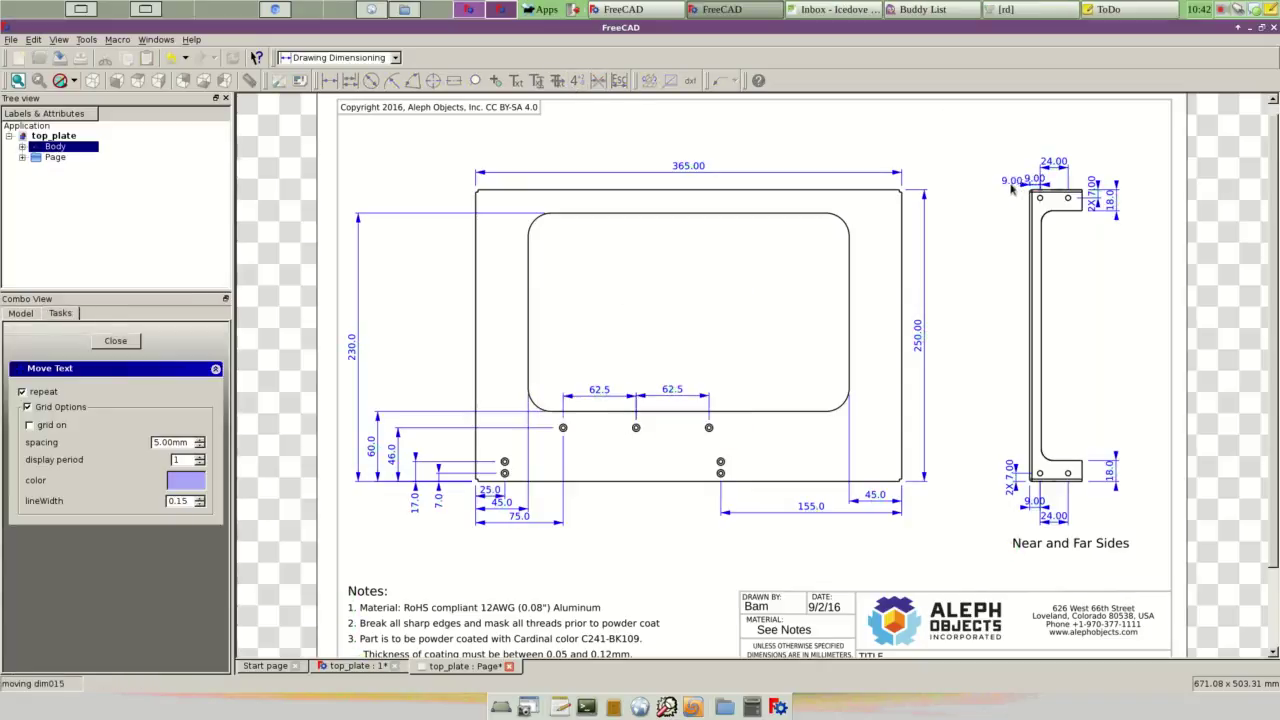
left_click(1008, 193)
left_click(1093, 190)
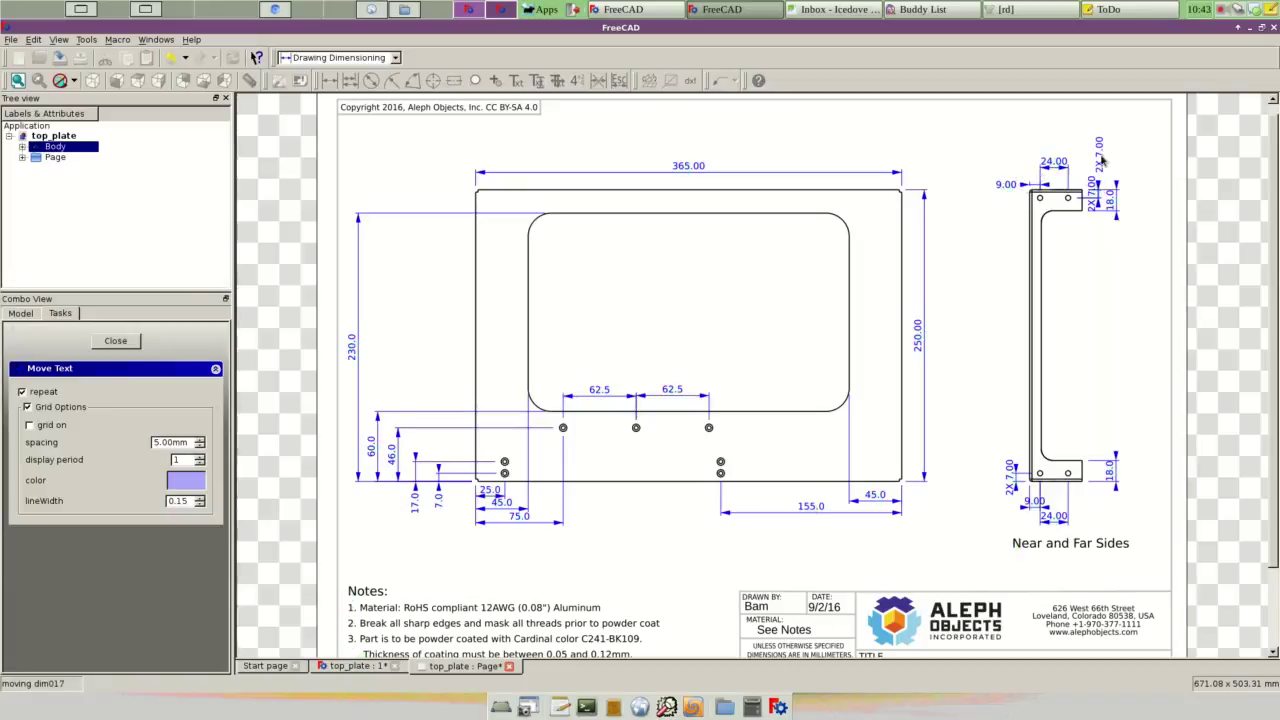
left_click(1100, 157)
left_click(1110, 198)
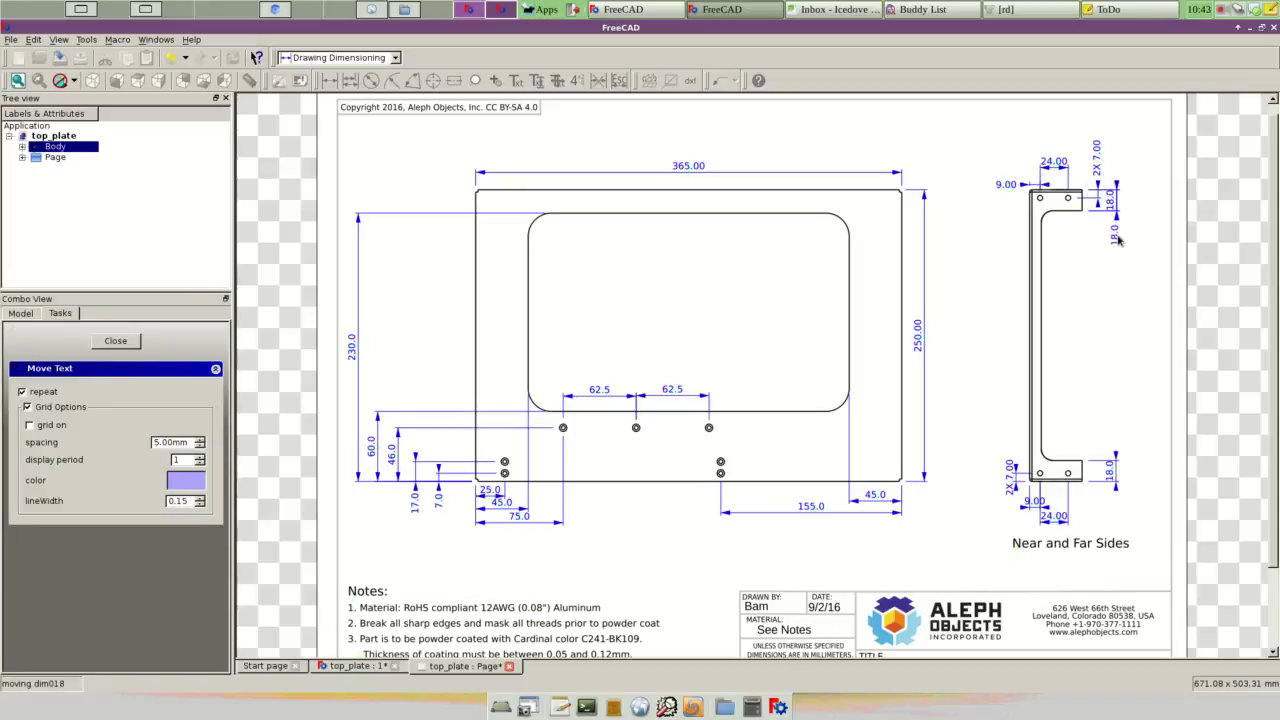
left_click(1120, 237)
Step: Reposition the lower 18.0, 24.00, 9.00 and 2X 7.00 labels, then finish
left_click(1110, 472)
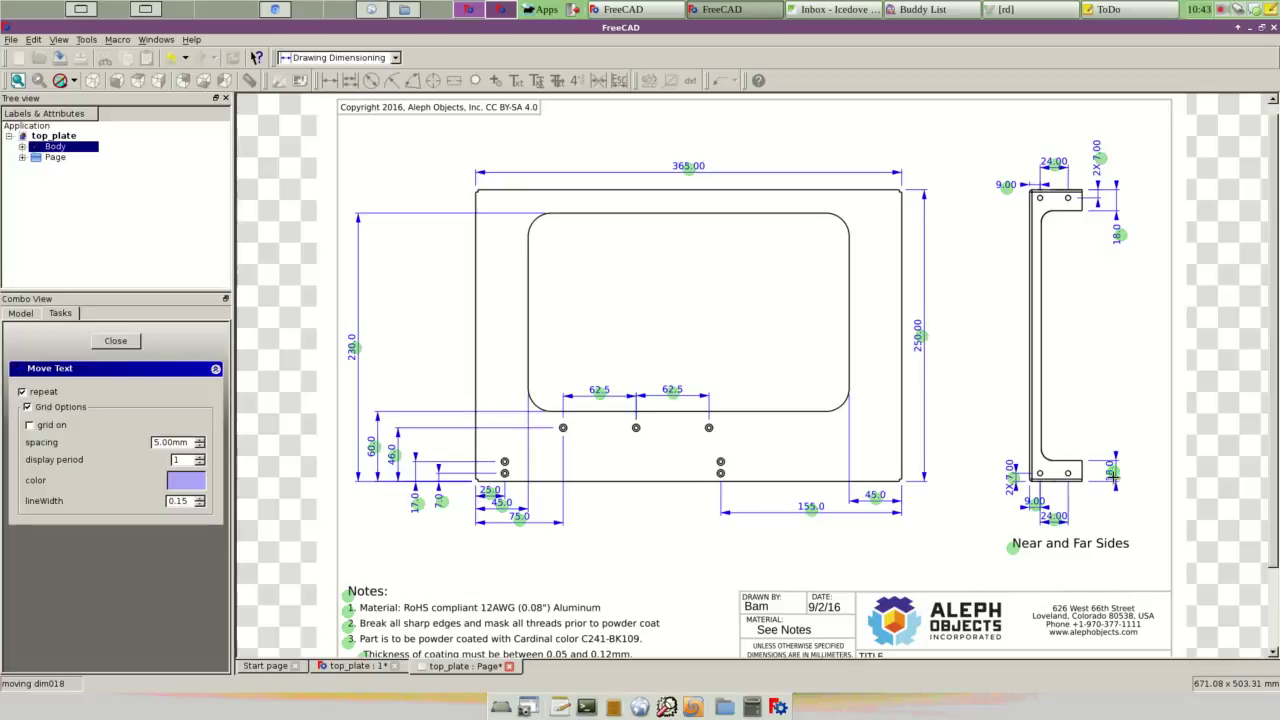
left_click(1117, 442)
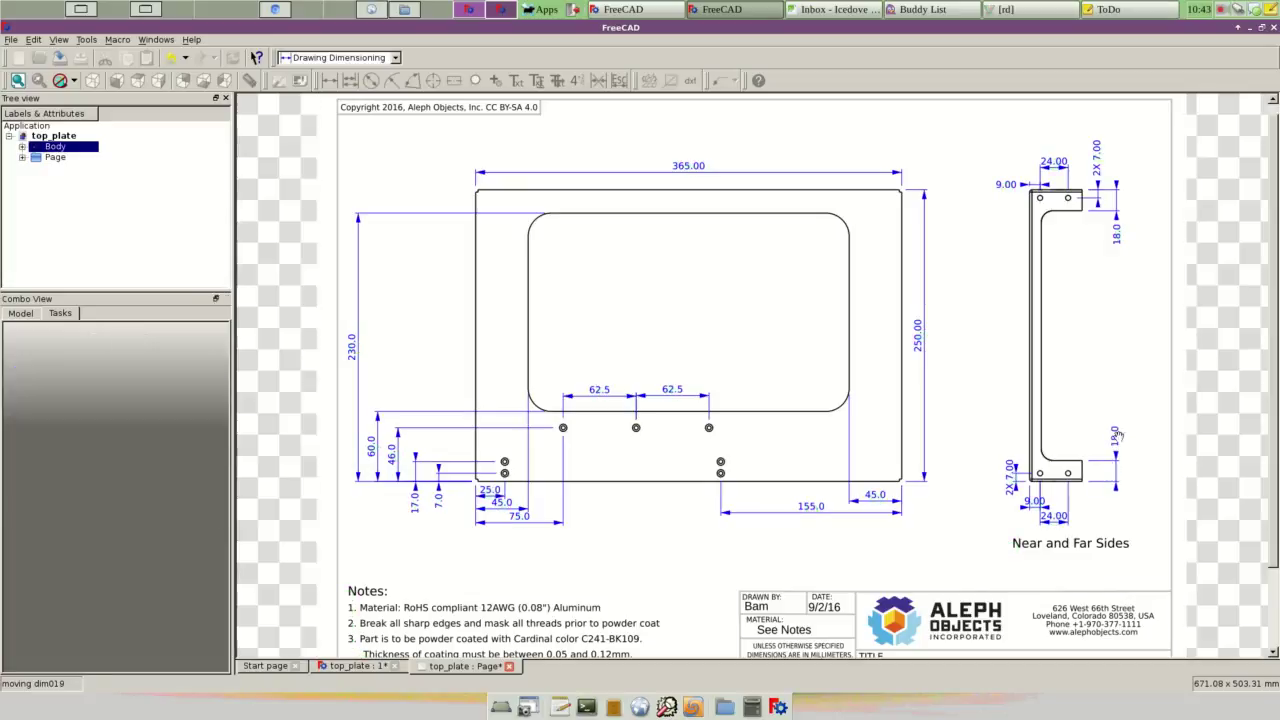
left_click(1085, 530)
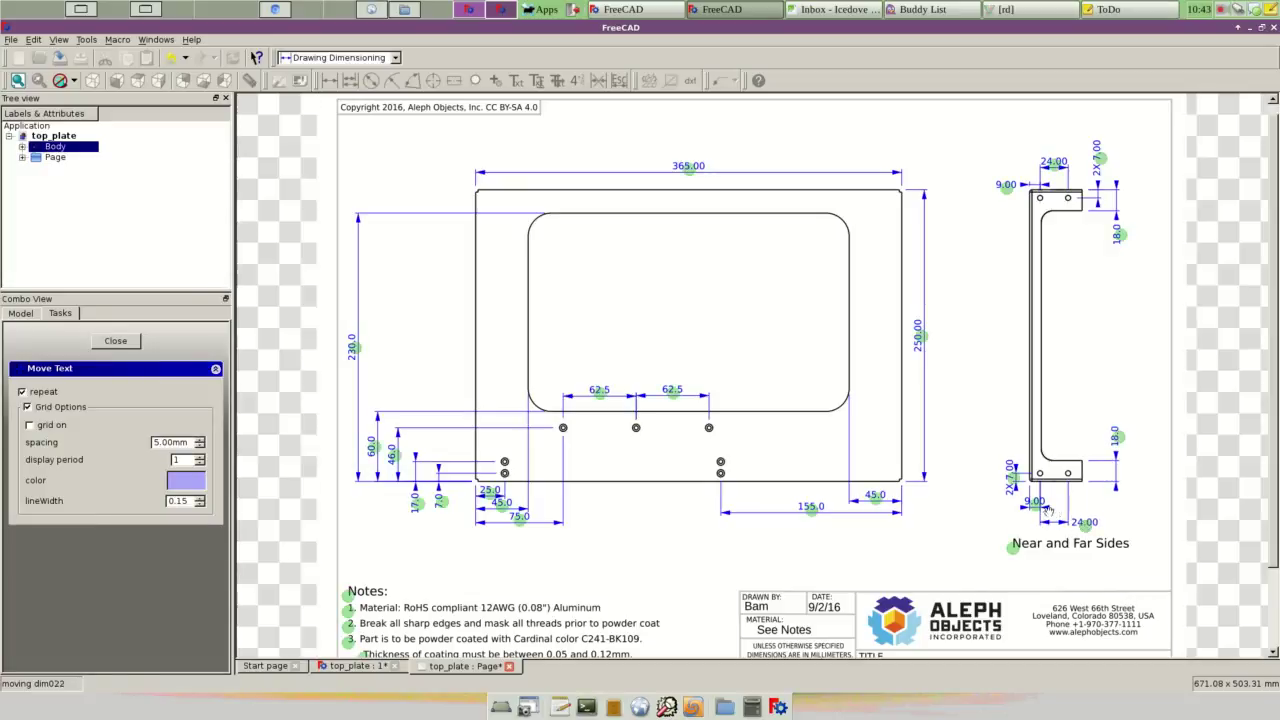
left_click(1037, 507)
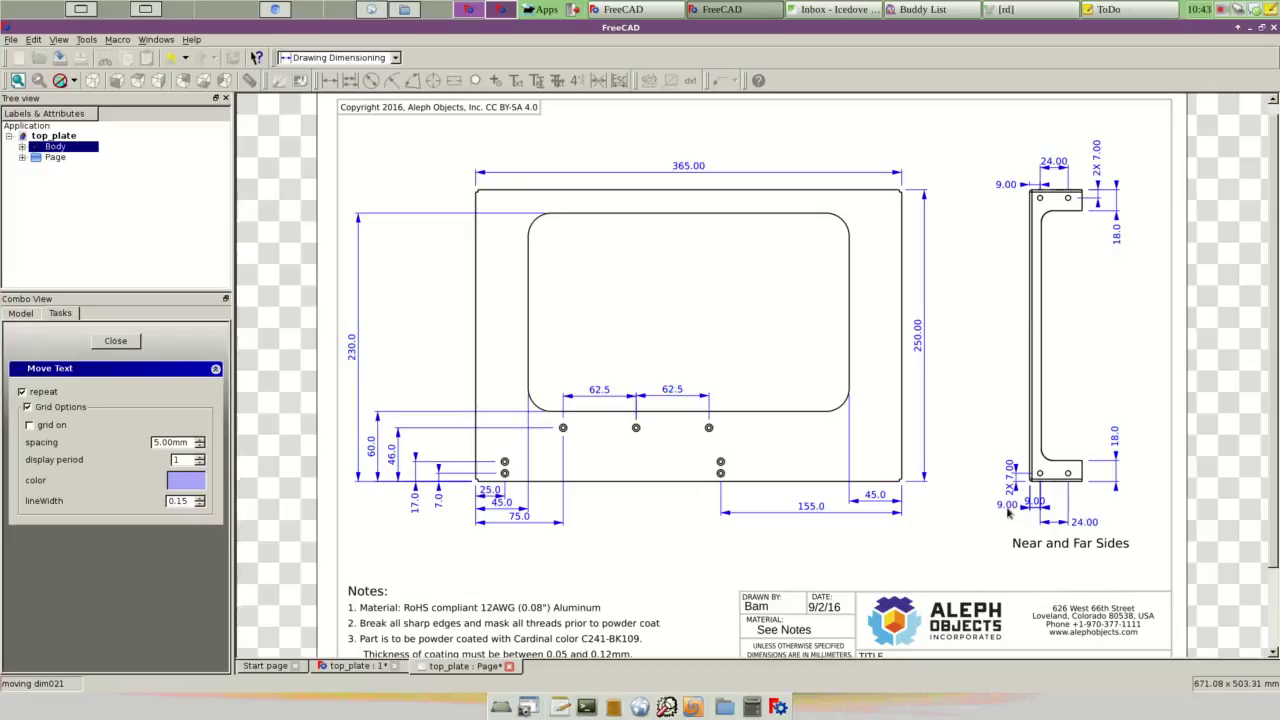
left_click(1008, 510)
left_click(1013, 483)
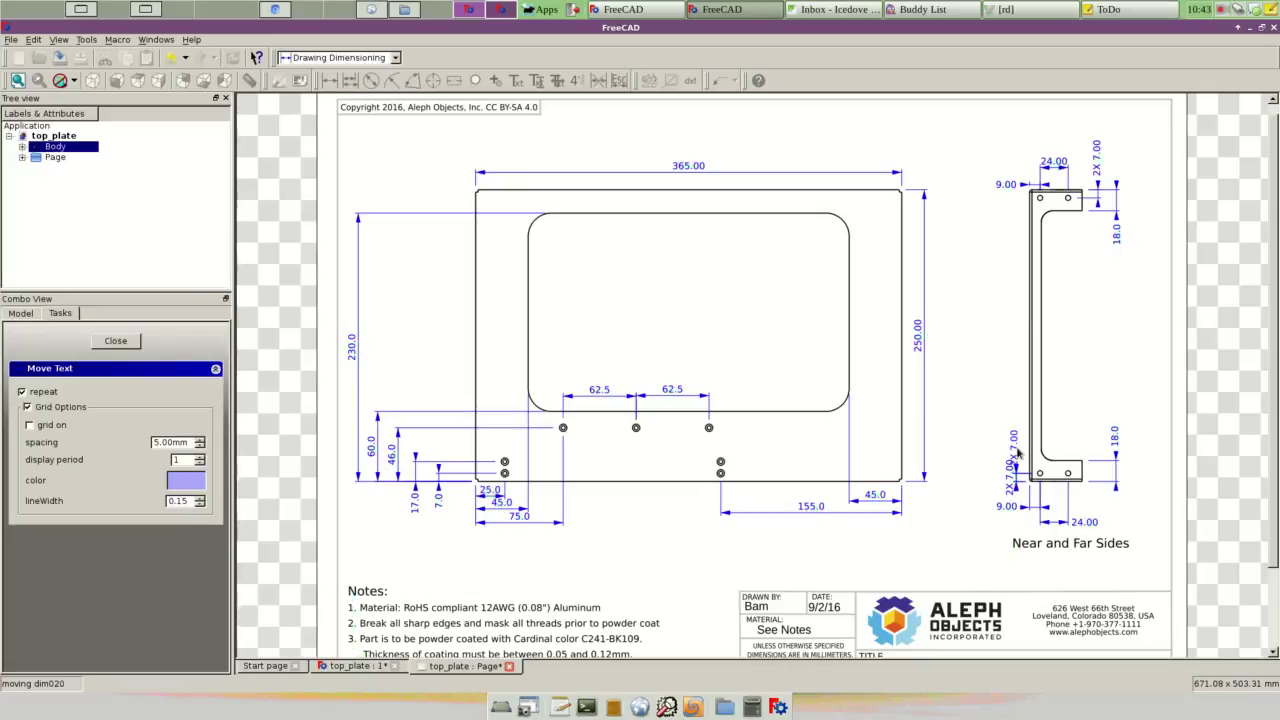
left_click(1013, 442)
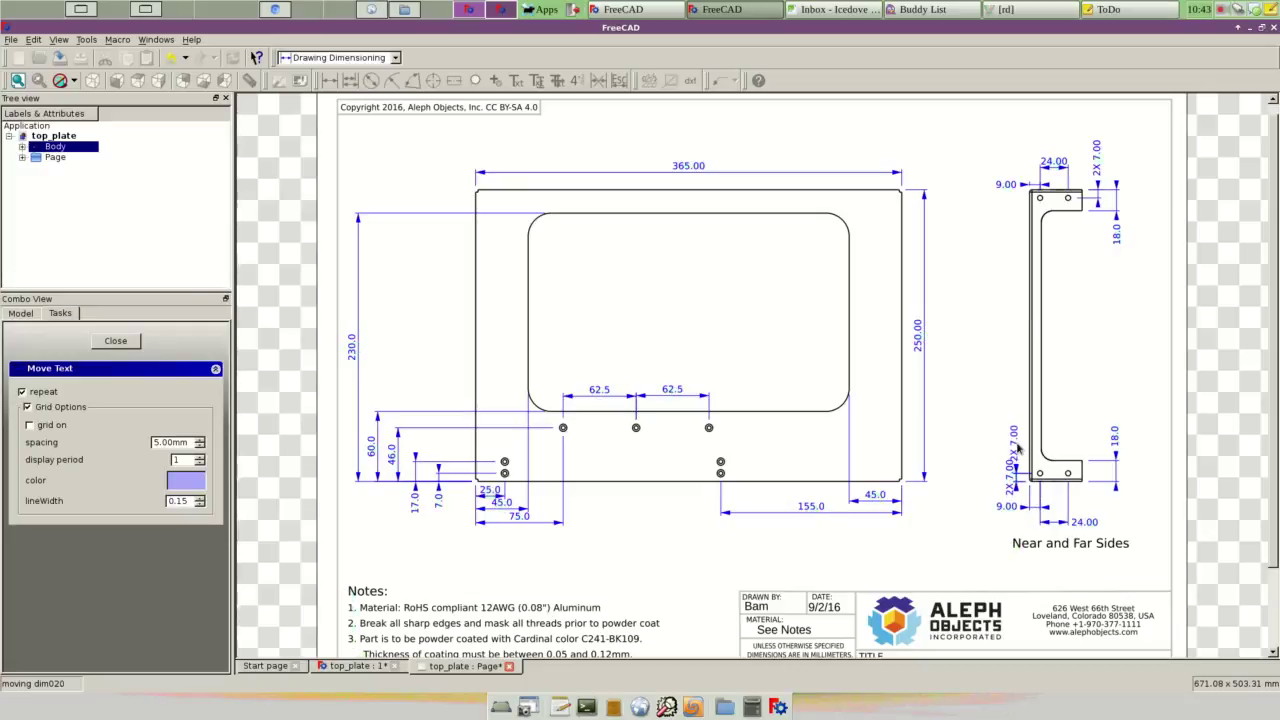
left_click(115, 341)
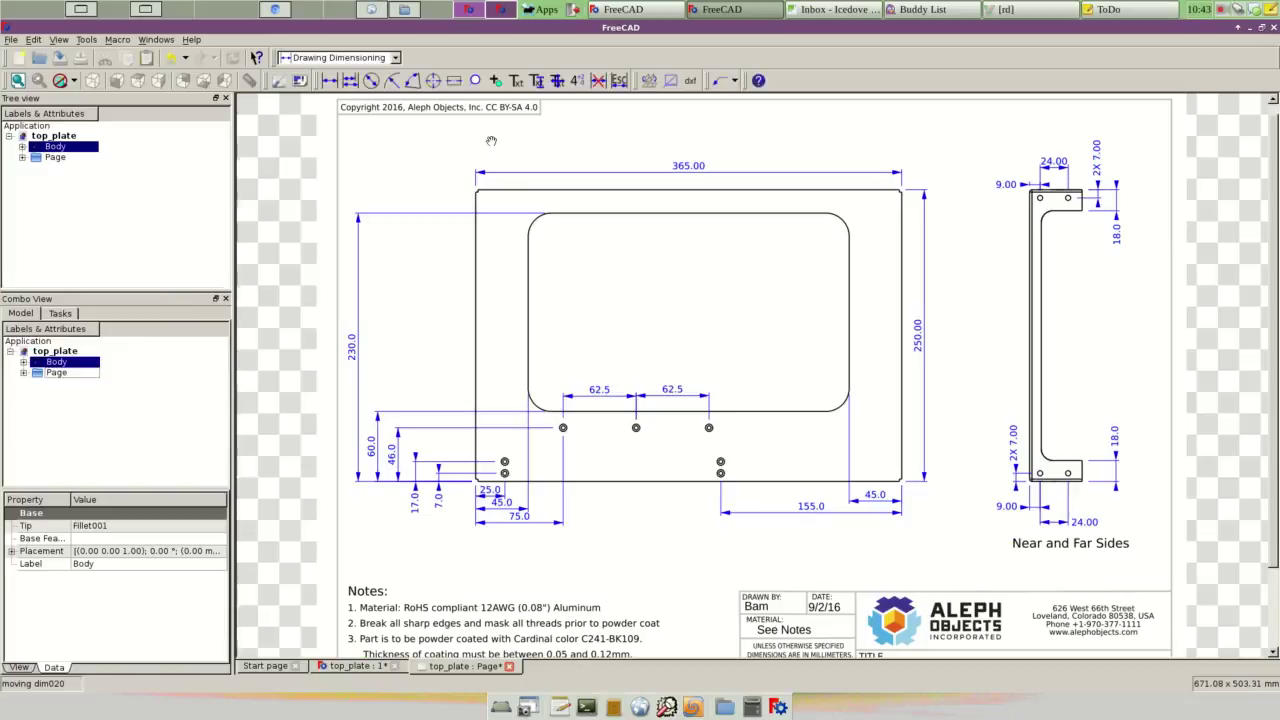
Step: Add an R20 radius dimension on the cutout's upper-left corner, placed above the plate
left_click(391, 81)
left_click(535, 216)
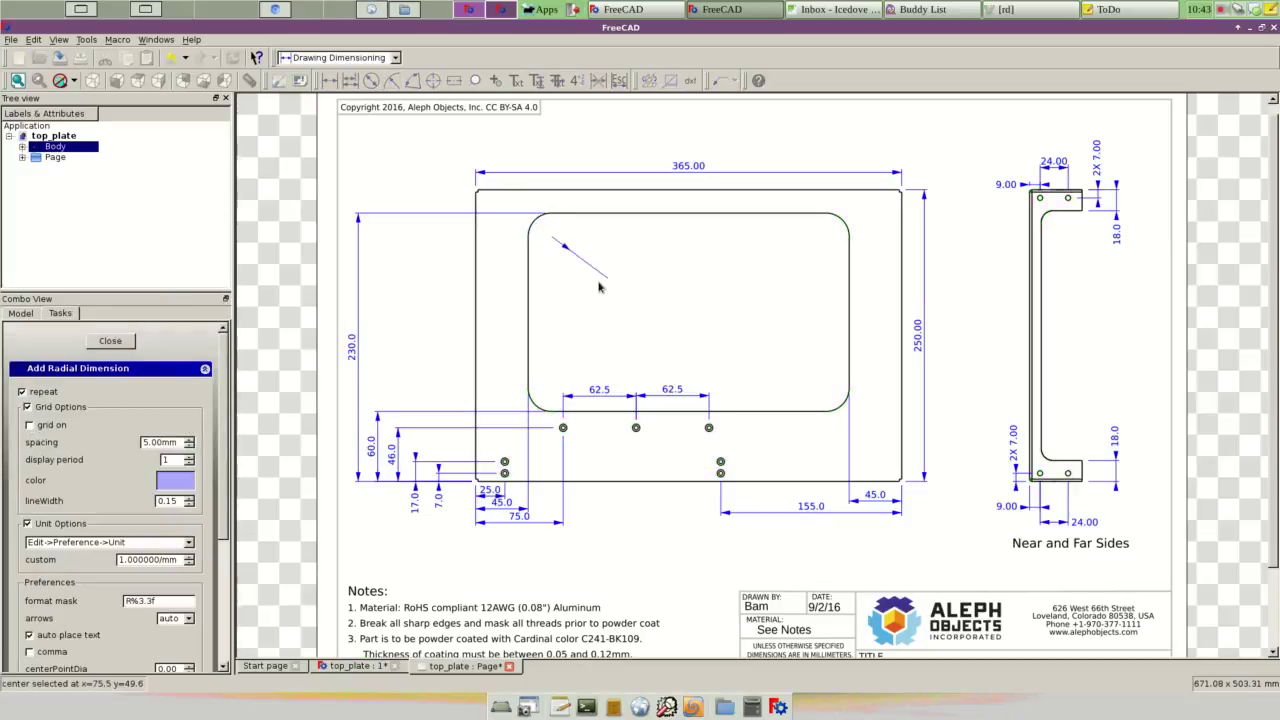
left_click(442, 170)
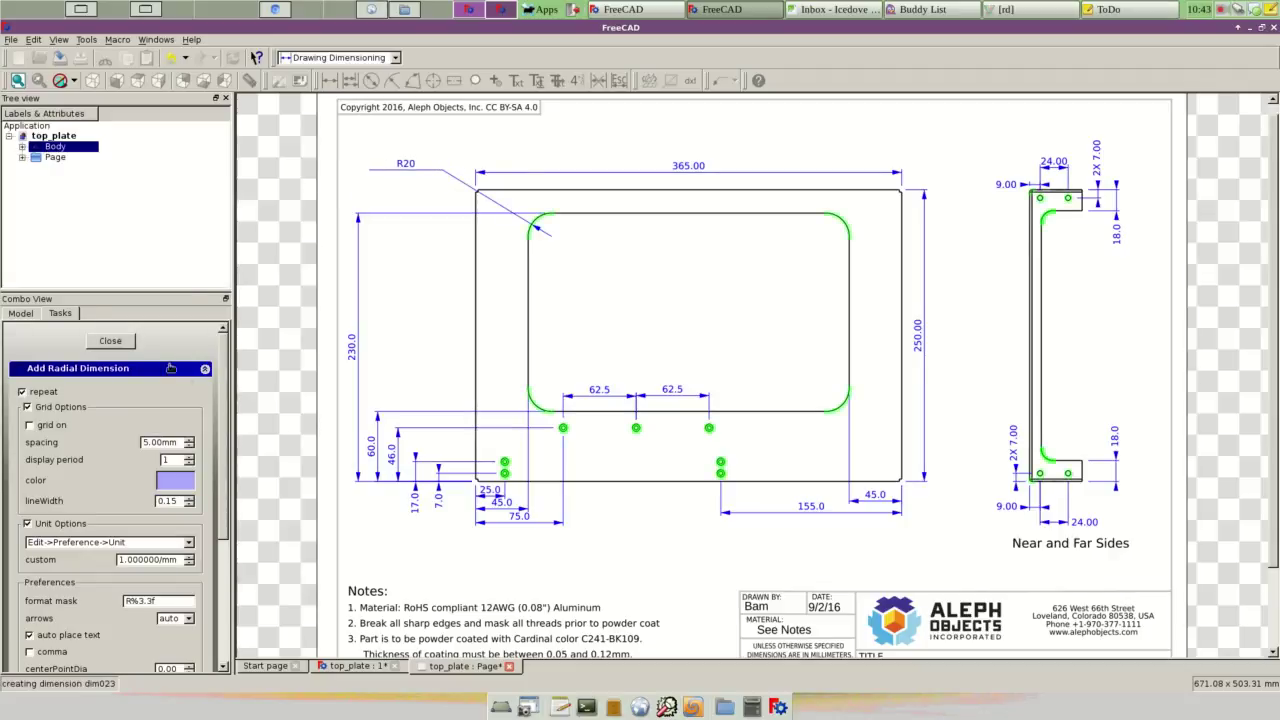
left_click(111, 341)
Step: Relabel the R20 dimension to read 4X R20.0
left_click(537, 80)
left_click(412, 172)
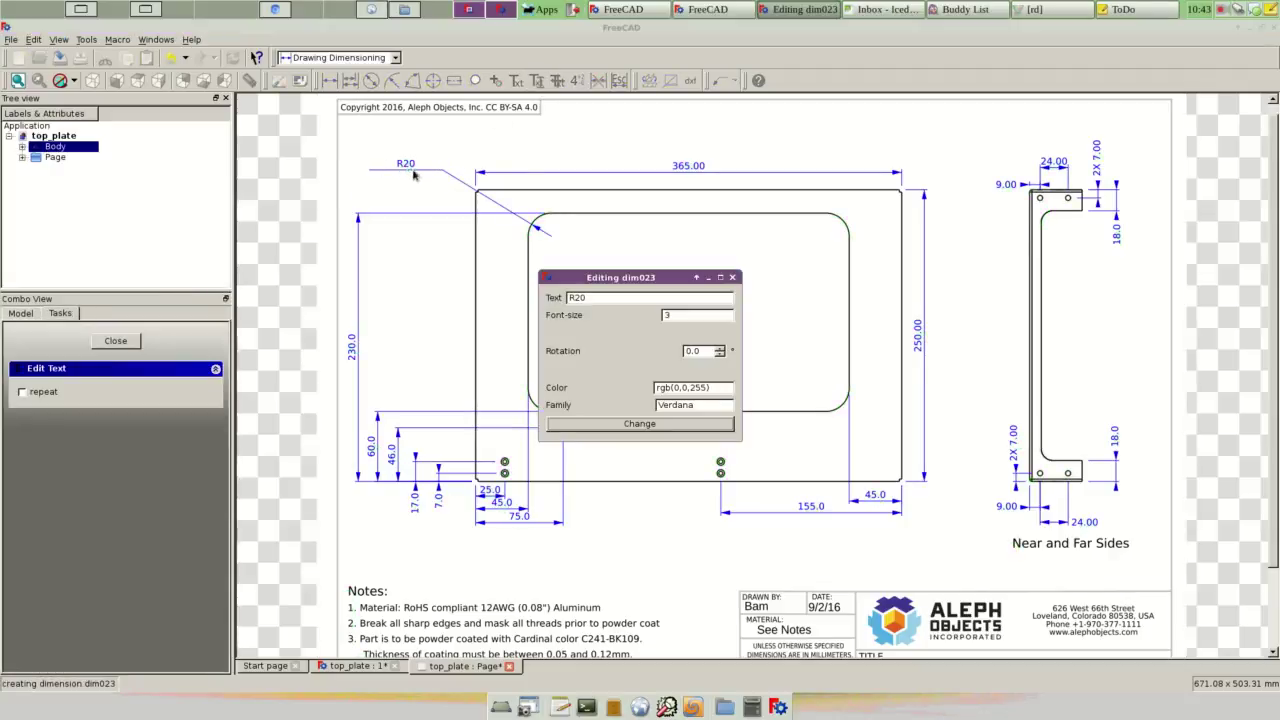
left_click(568, 297)
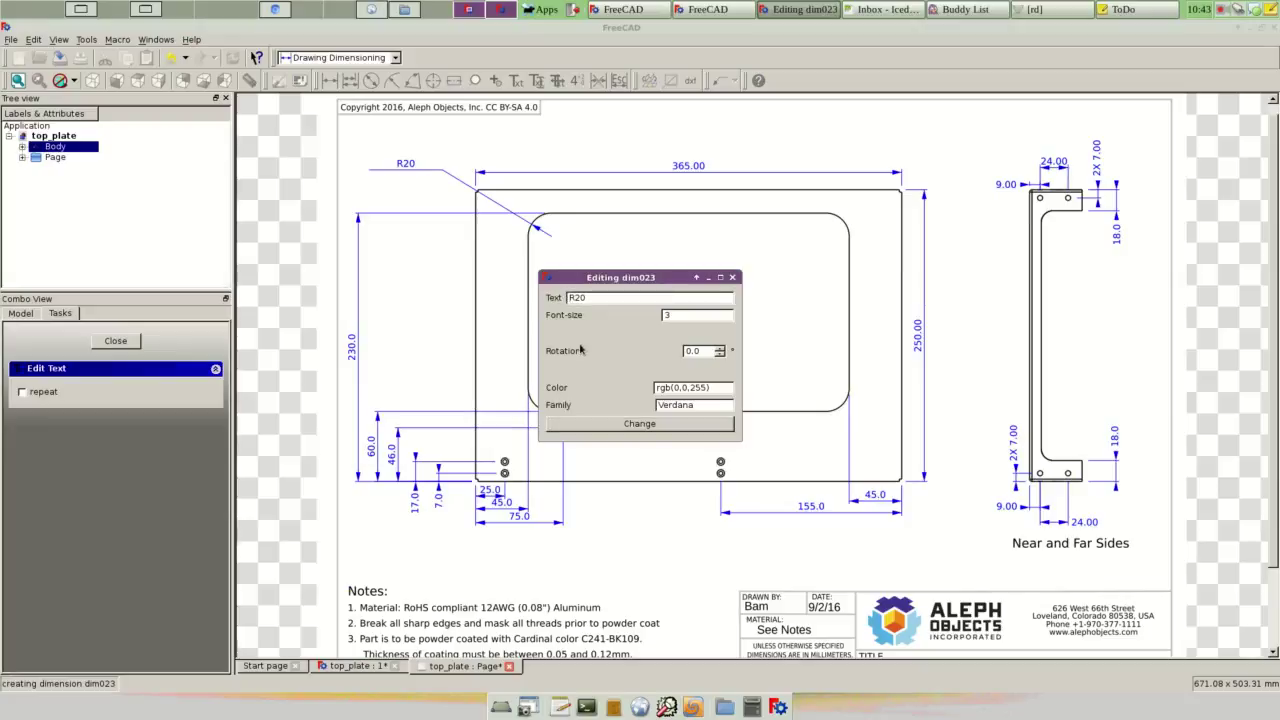
type("4X")
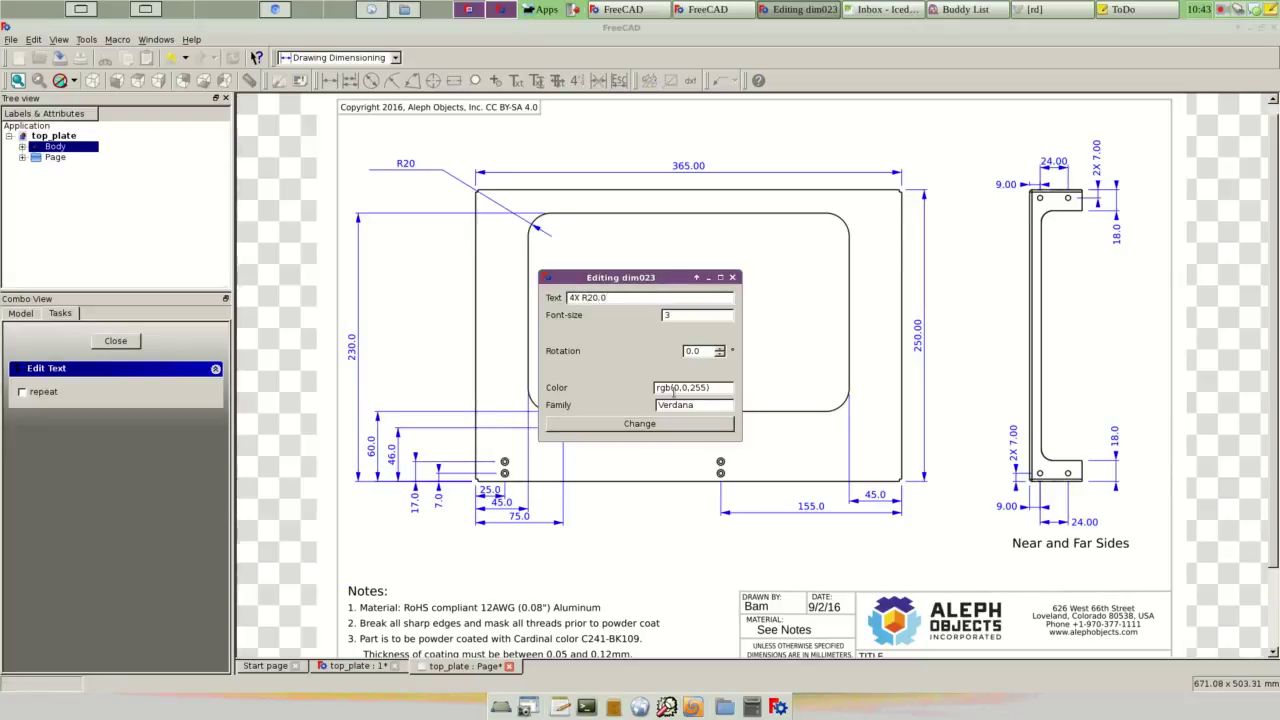
left_click(704, 424)
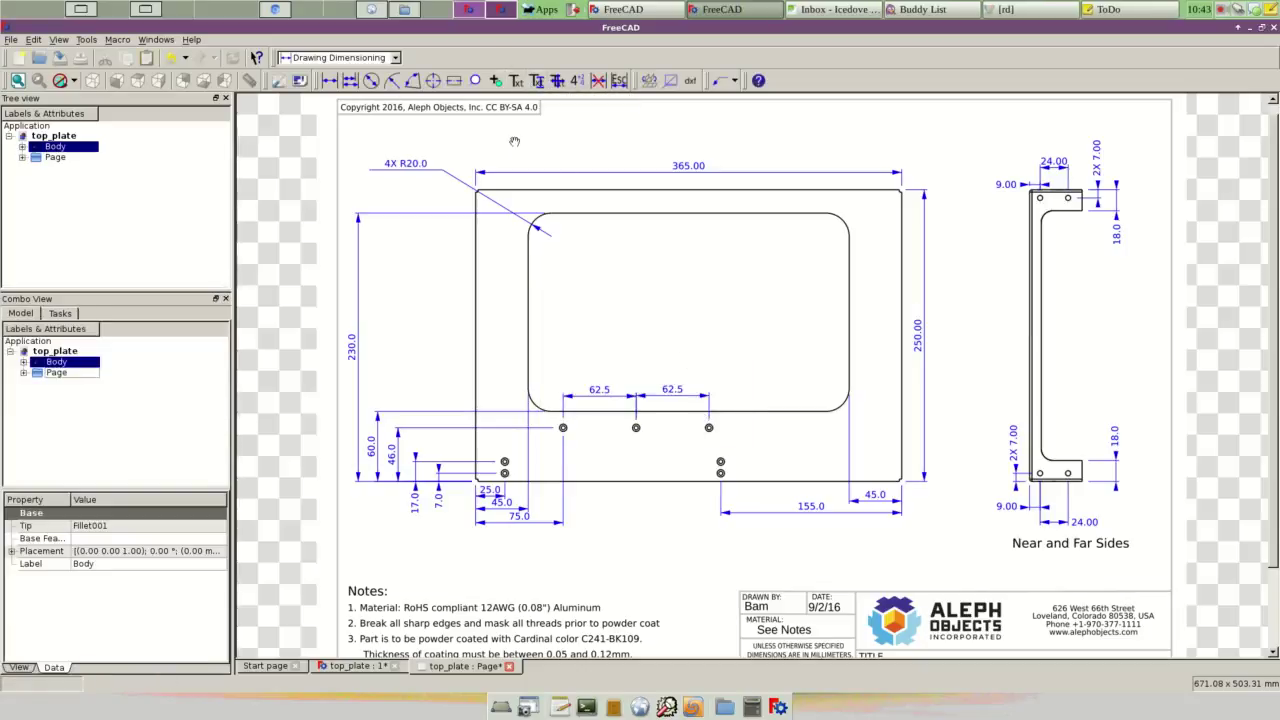
Step: Add a Ø6.3 diameter dimension on a small hole, placed below the plate
left_click(371, 81)
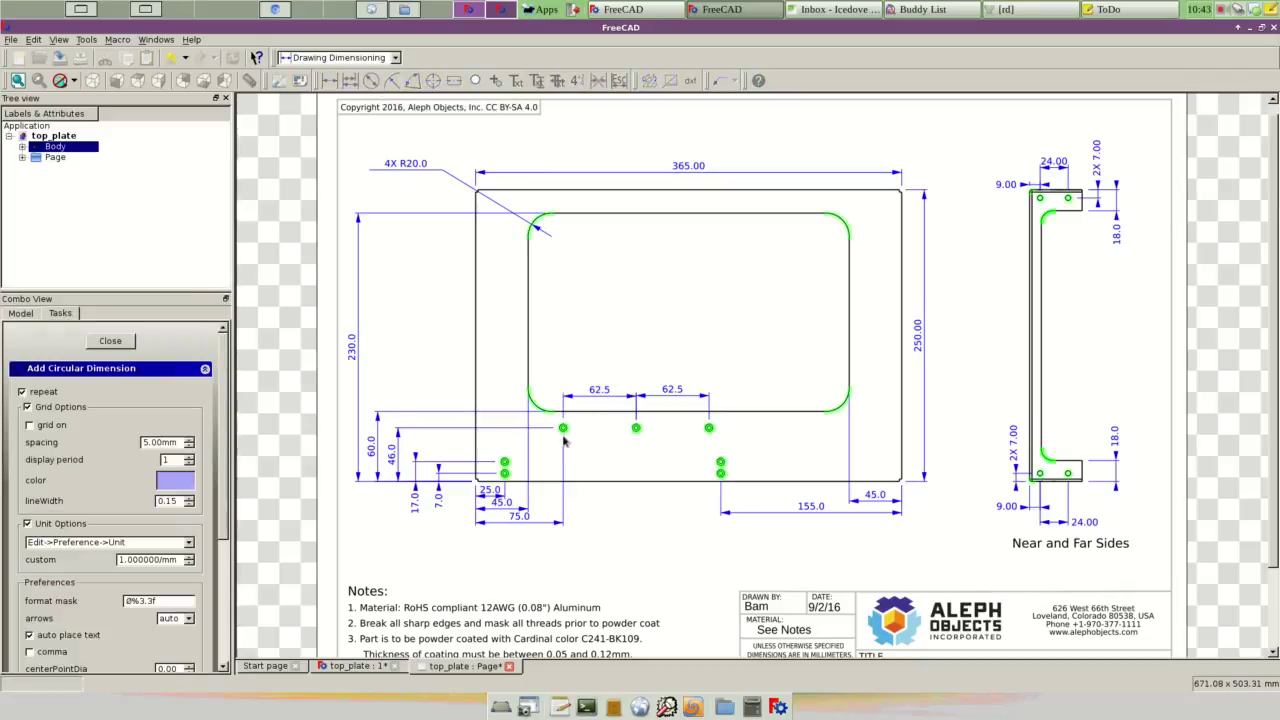
left_click(563, 430)
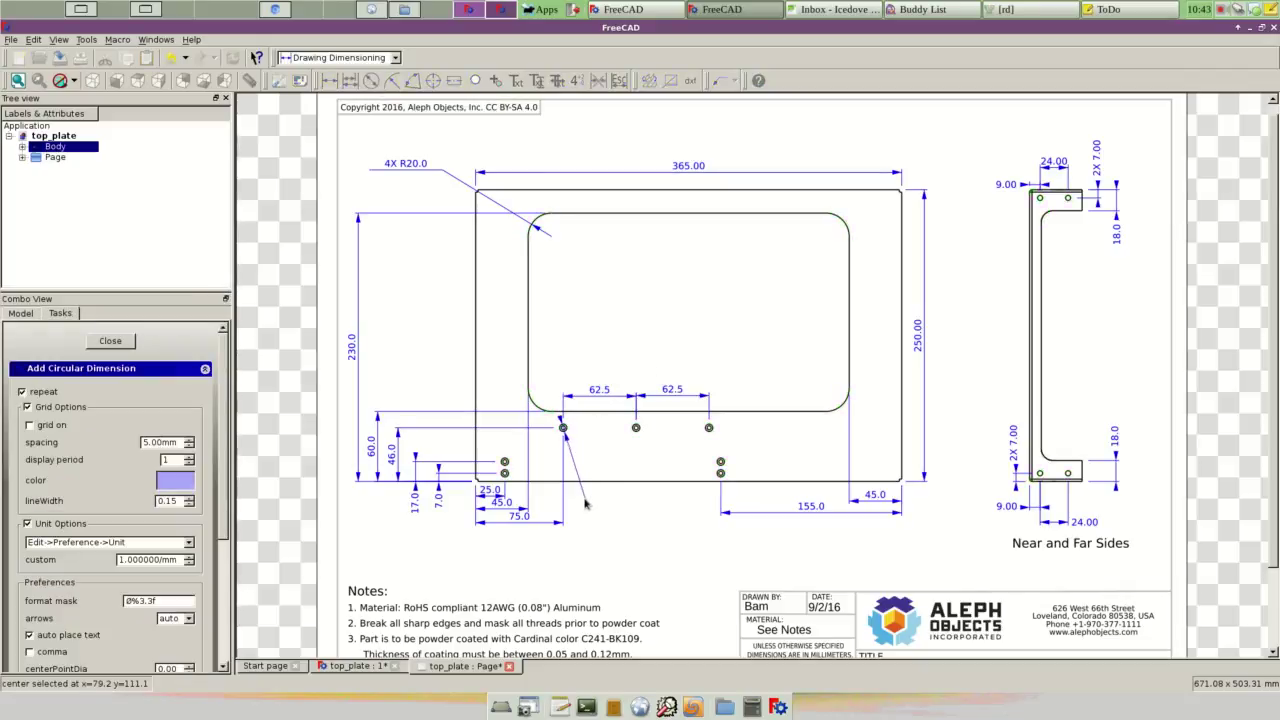
left_click(656, 534)
left_click(115, 341)
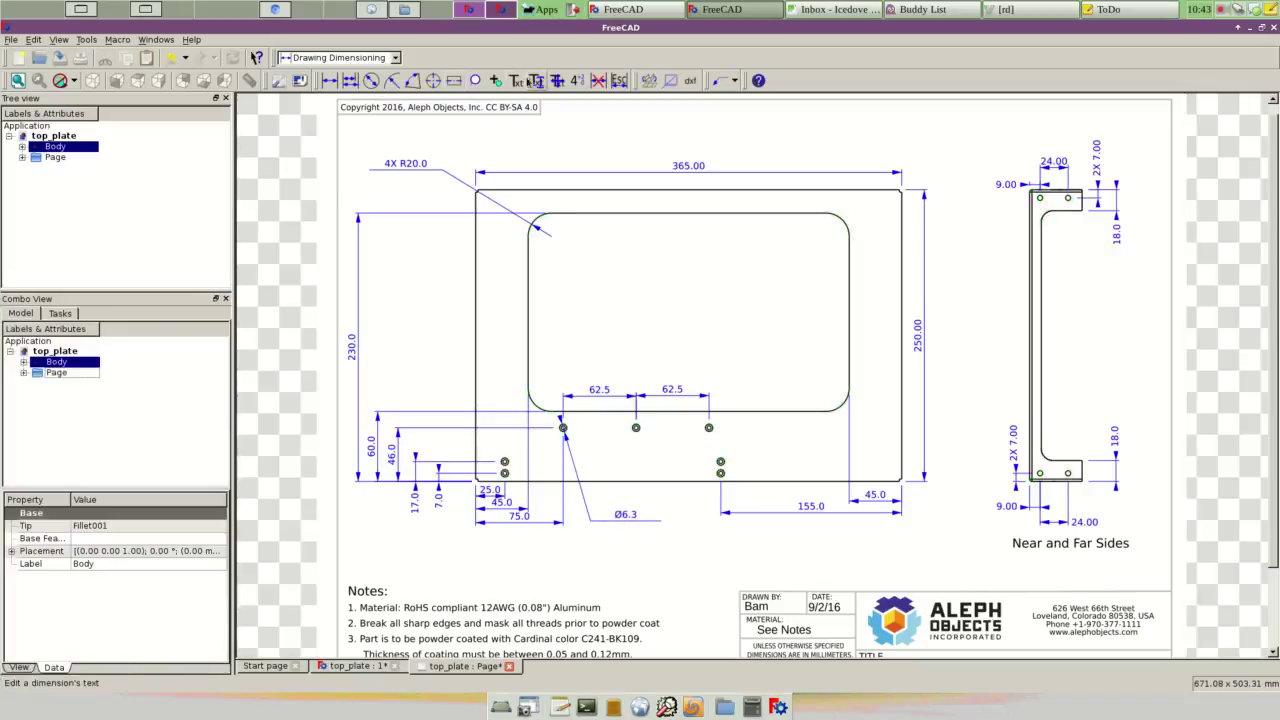
Step: Edit the Ø6.3 label's text to read 7X Ø3.40 THRU
left_click(536, 80)
left_click(626, 518)
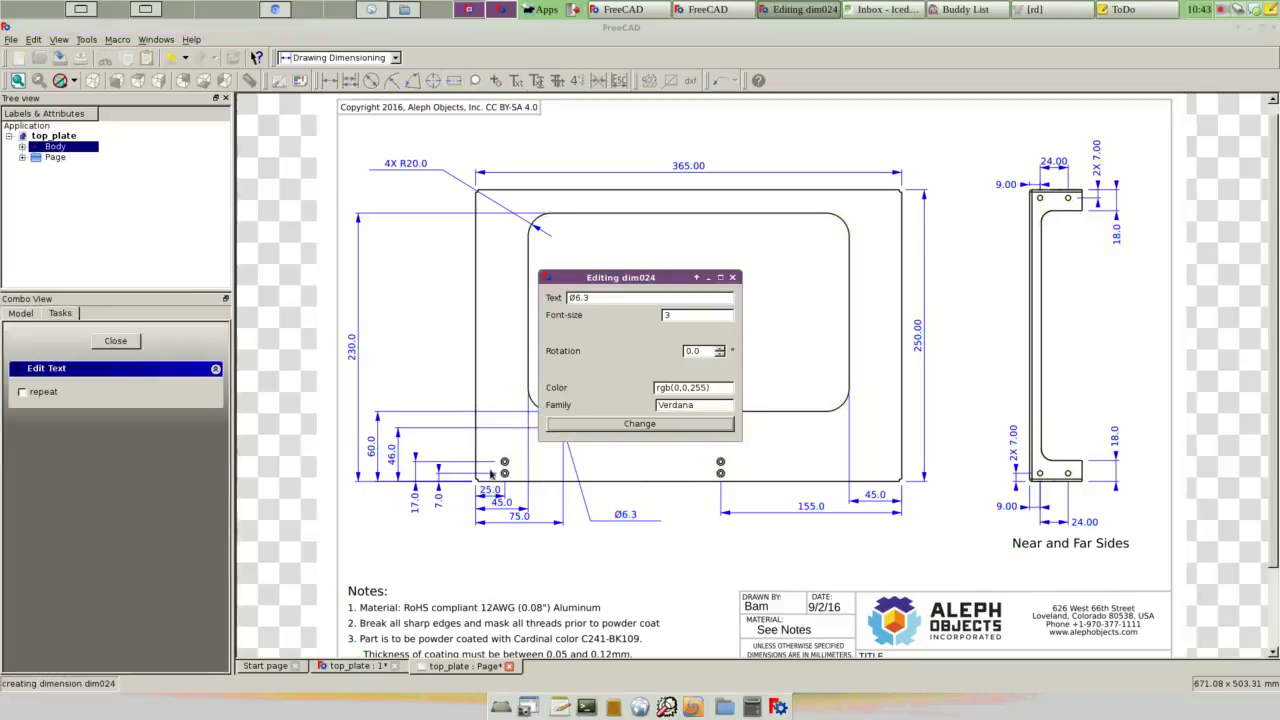
left_click_drag(697, 281, 459, 159)
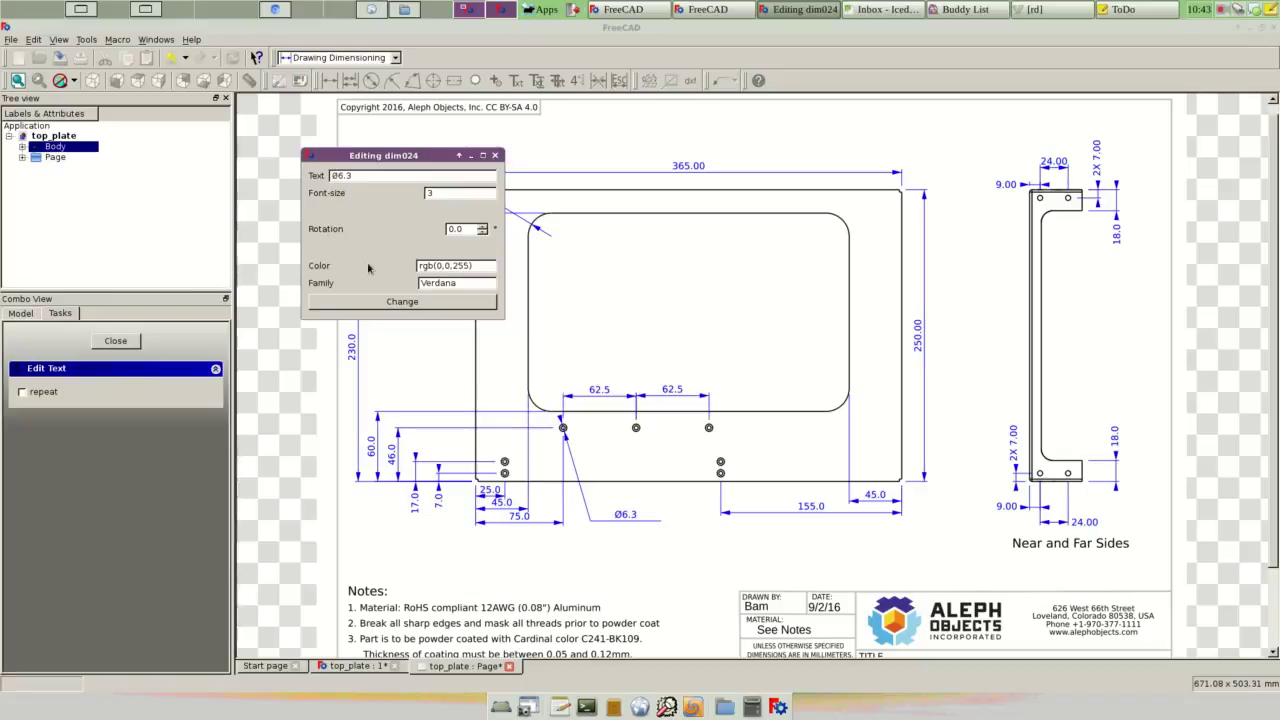
type("7X")
key("End")
key("BackSpace")
type("Ø")
key("shift+Left")
type("TH")
Step: Apply the 7X Ø3.40 THRU callout, then add a blue 'CSK 90DEG, Ø6.30' note beneath it
left_click(385, 302)
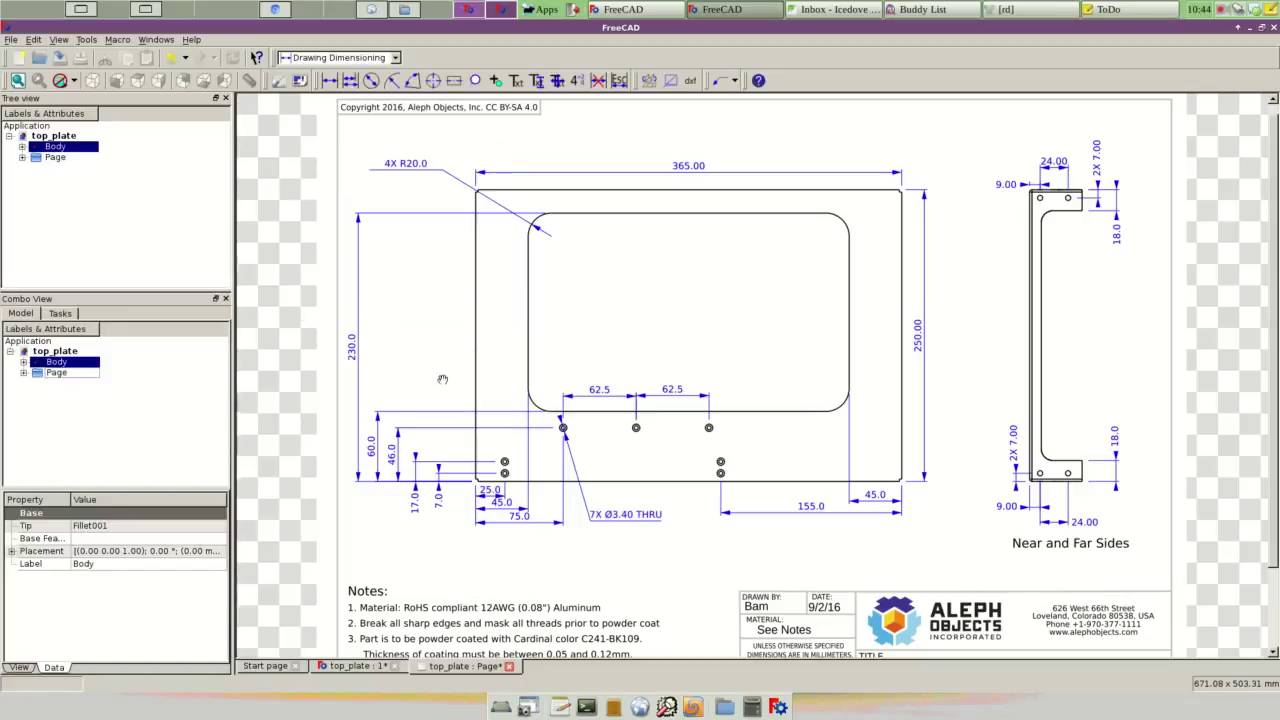
left_click(516, 80)
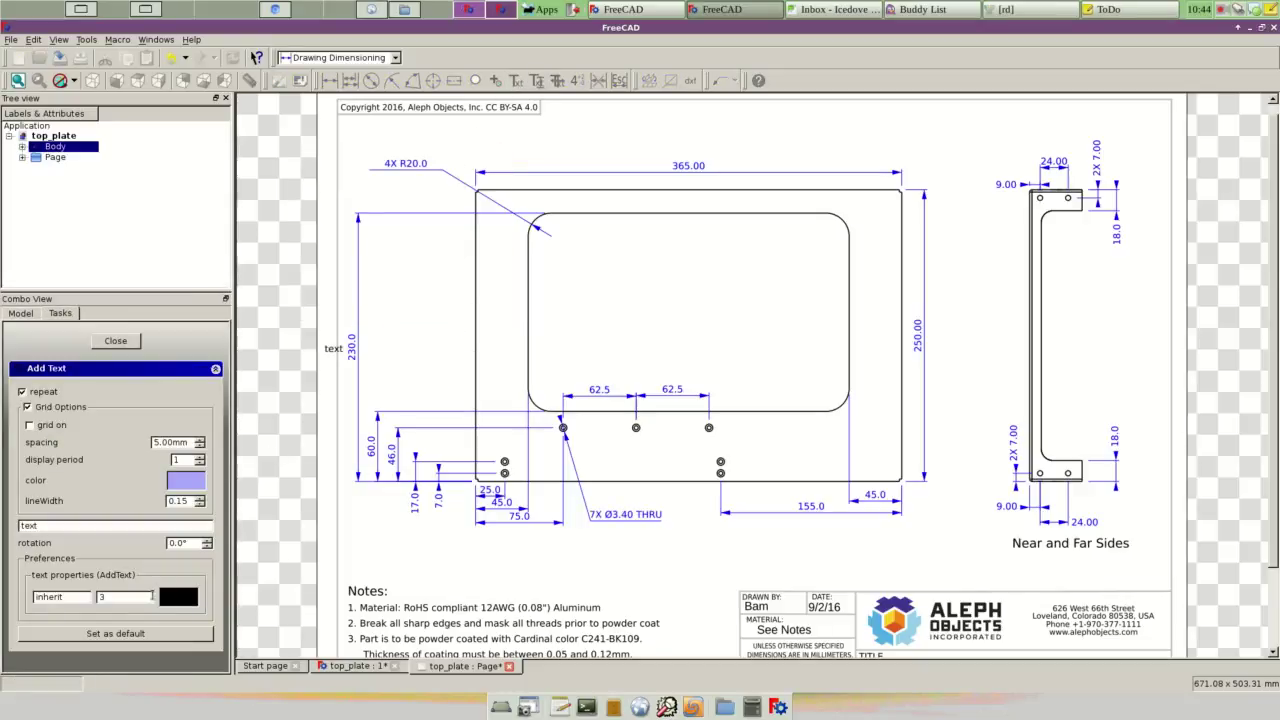
left_click(185, 598)
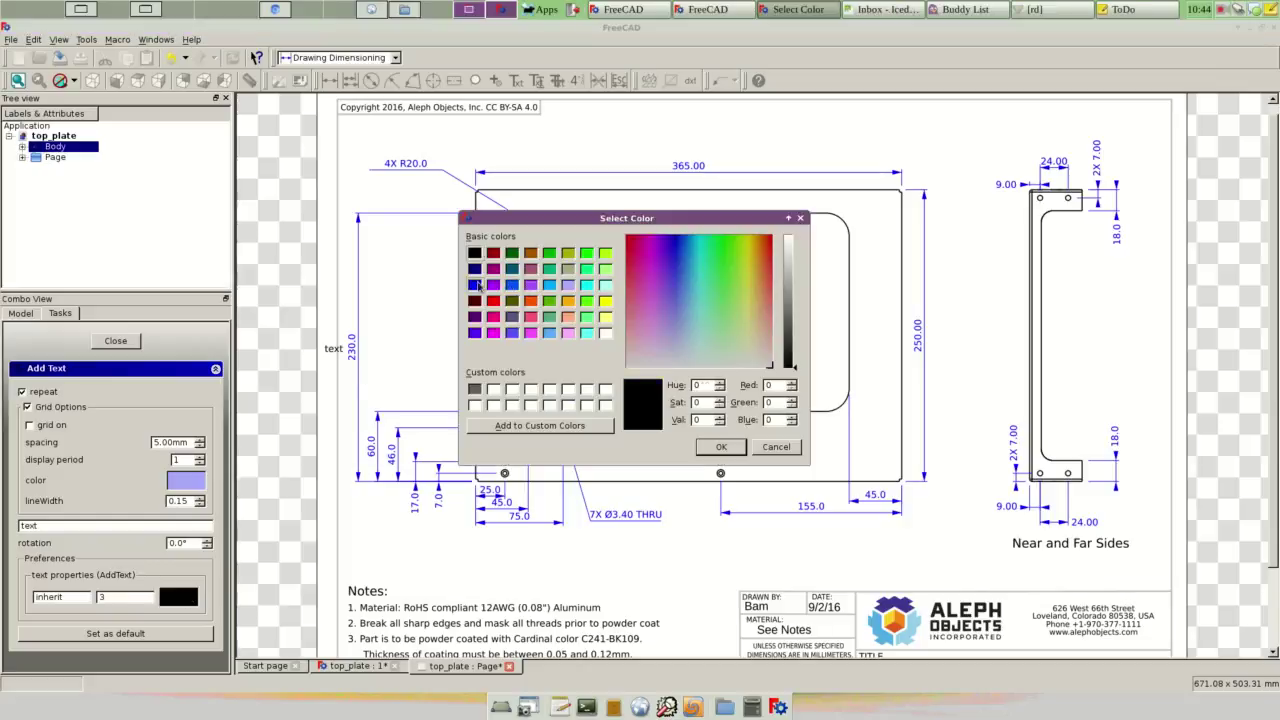
left_click(476, 285)
left_click(721, 448)
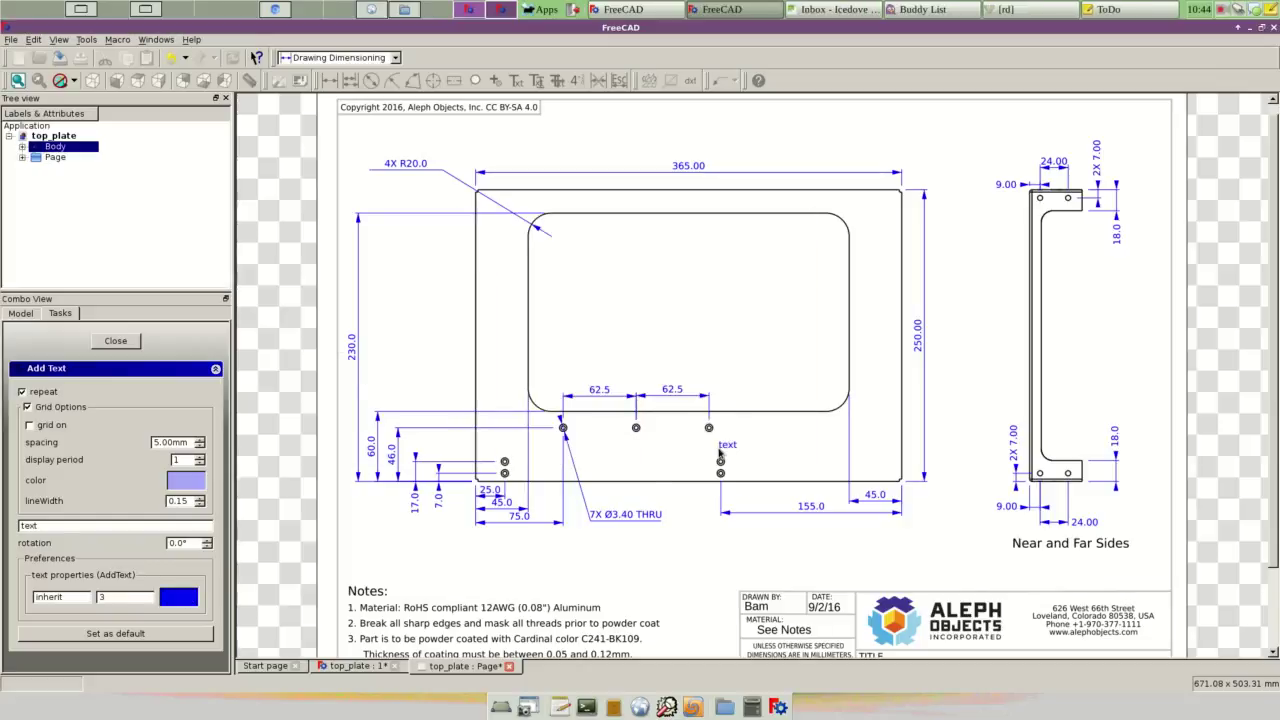
double_click(84, 526)
type("c")
type("90DEG, Ø6")
type(".3")
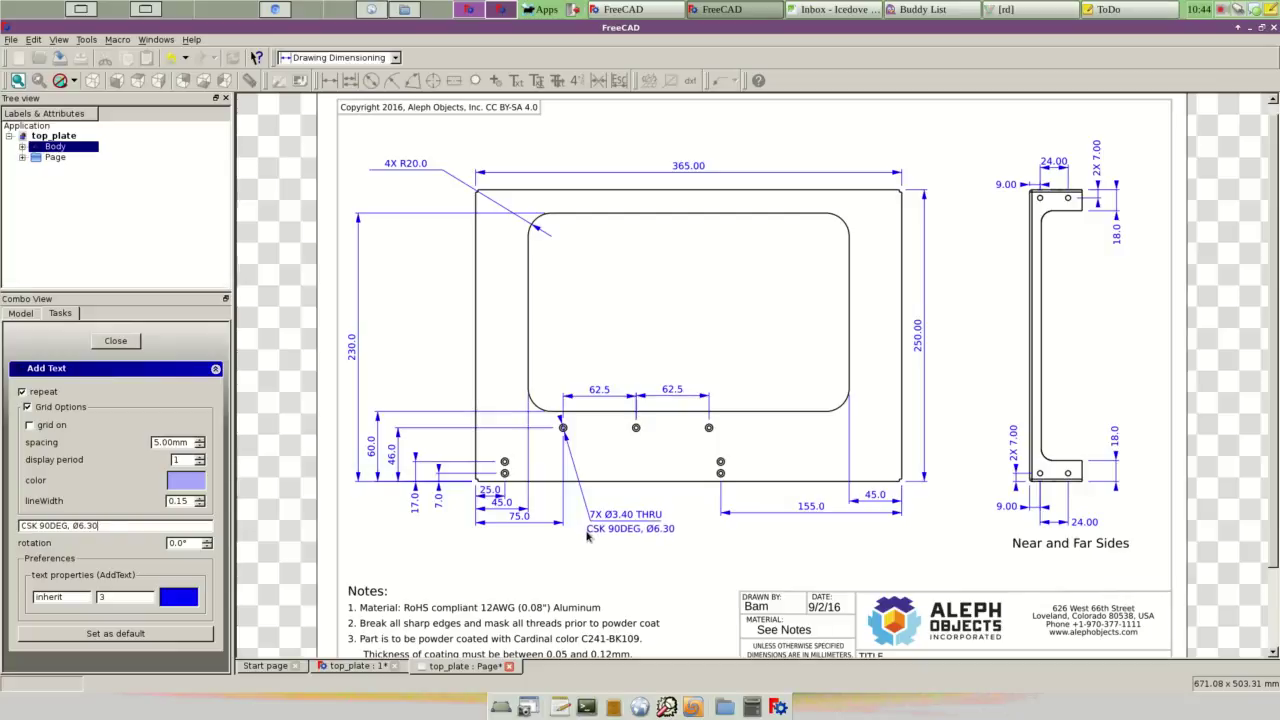
left_click(581, 536)
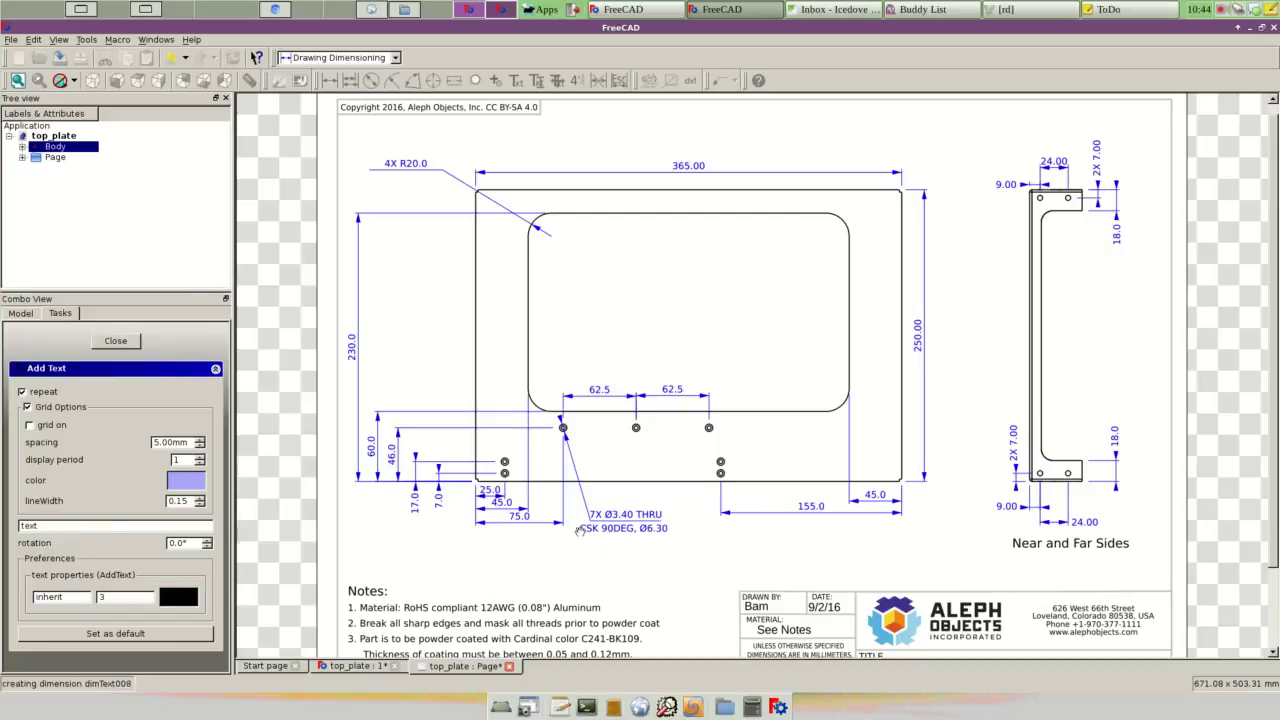
left_click(113, 342)
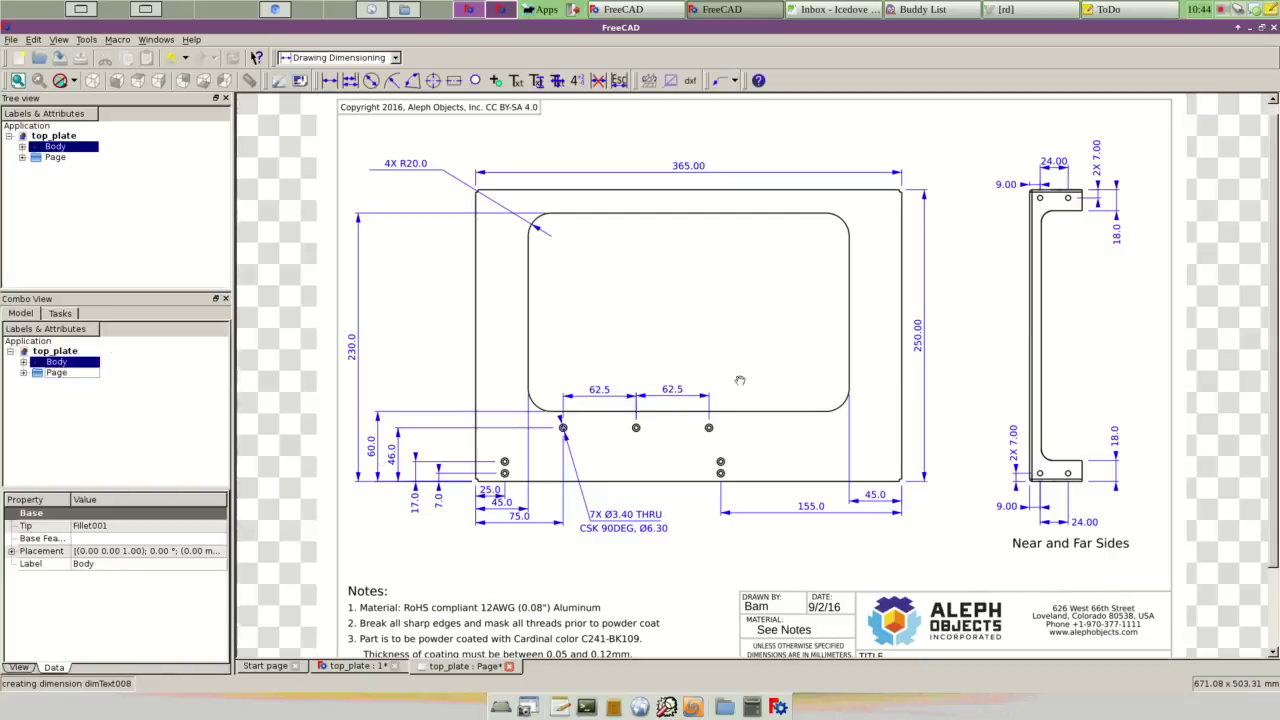
Step: Select the Ortho_0_0 top-plate view in the tree and confirm its Scale of 0.38
scroll(803, 437, "down", 2)
scroll(803, 437, "up", 1)
scroll(803, 437, "up", 1)
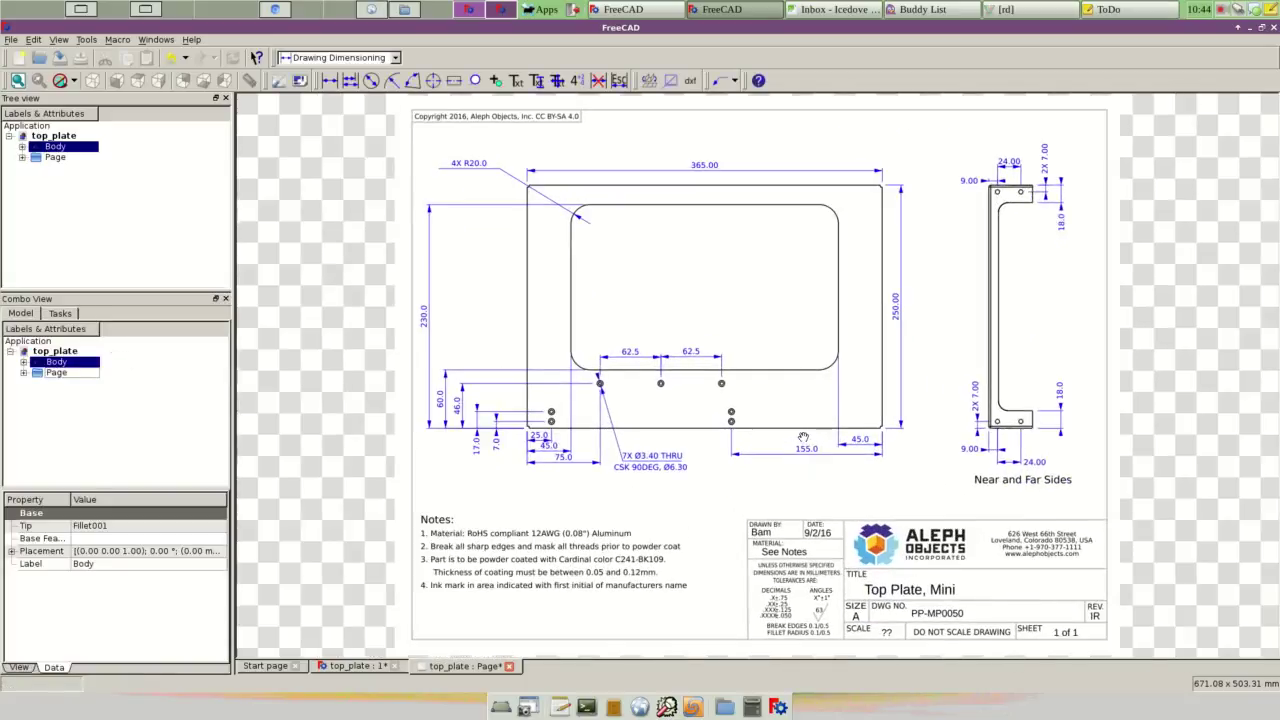
left_click(24, 372)
left_click(68, 385)
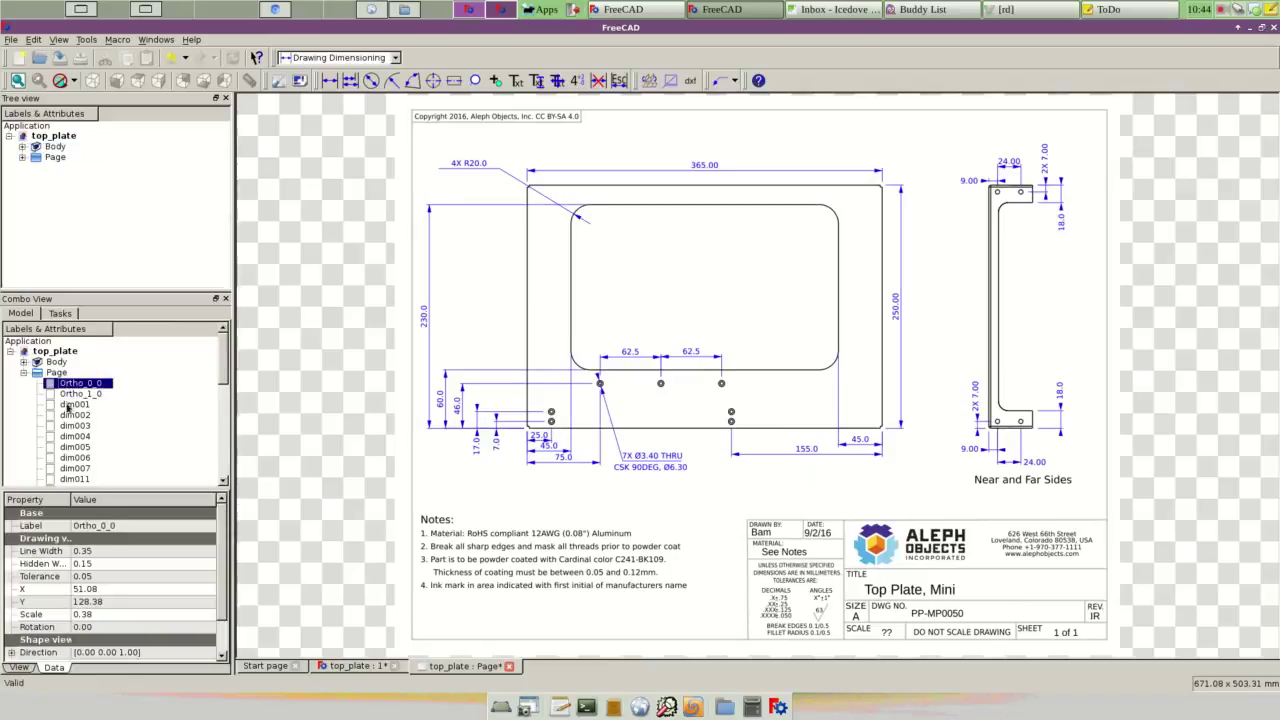
left_click(88, 616)
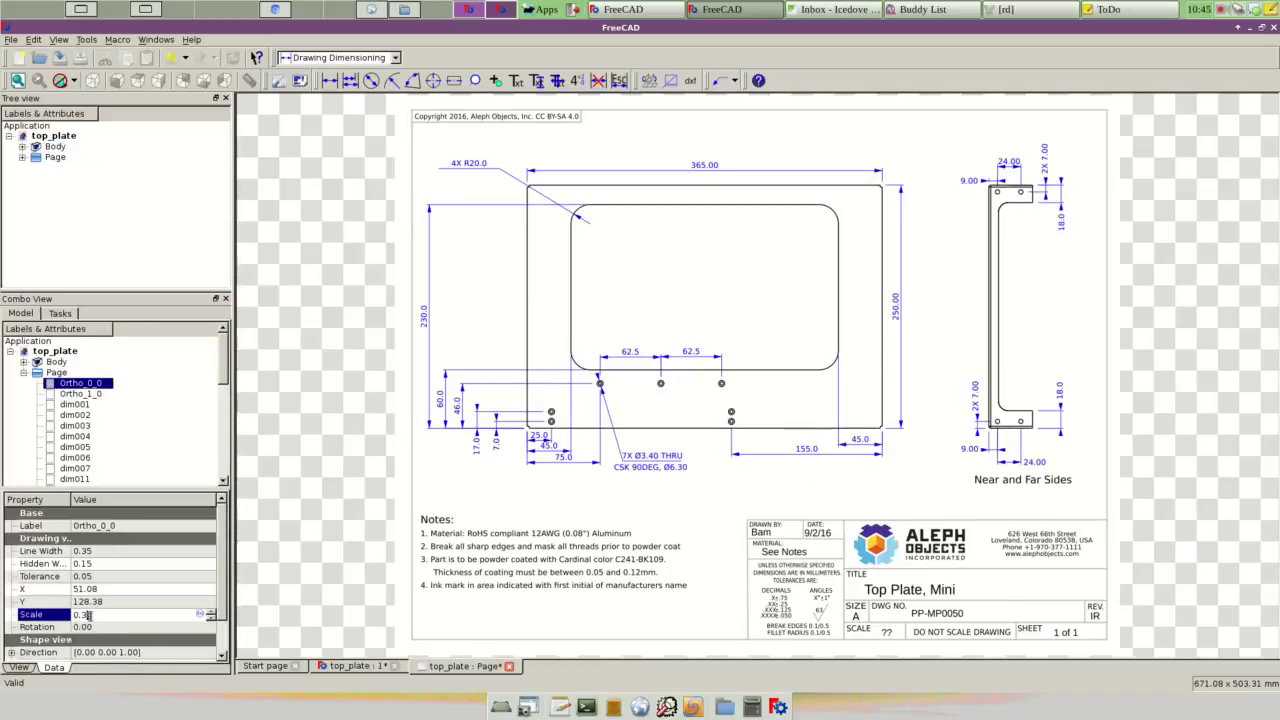
key("Return")
left_click(124, 470)
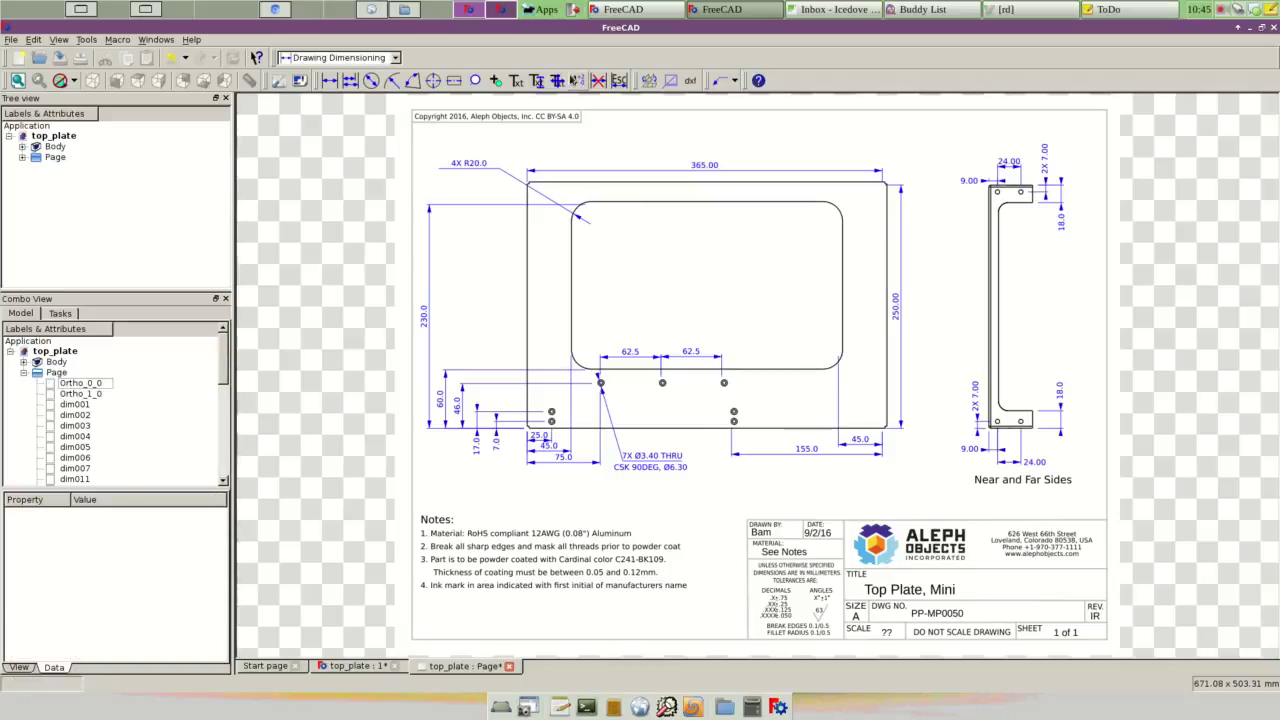
Step: In the page's Editable Texts, replace the ?? scale entry with 0.38:1
left_click(44, 373)
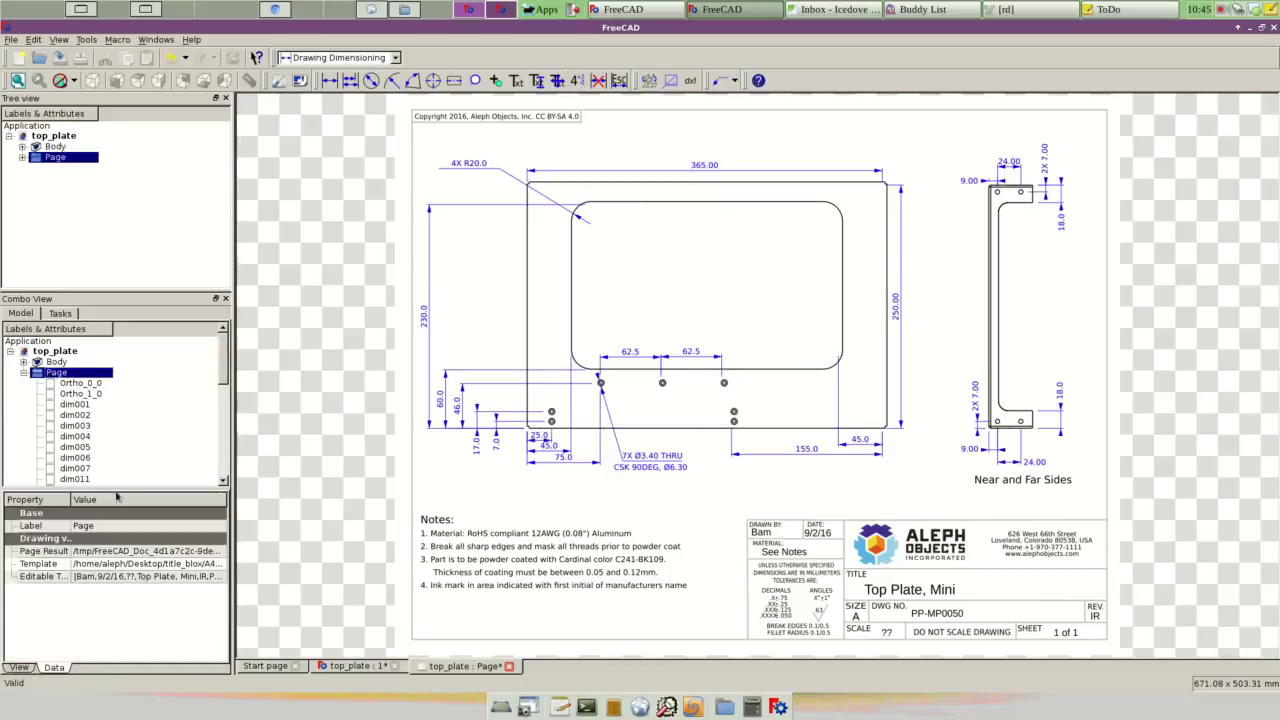
double_click(222, 578)
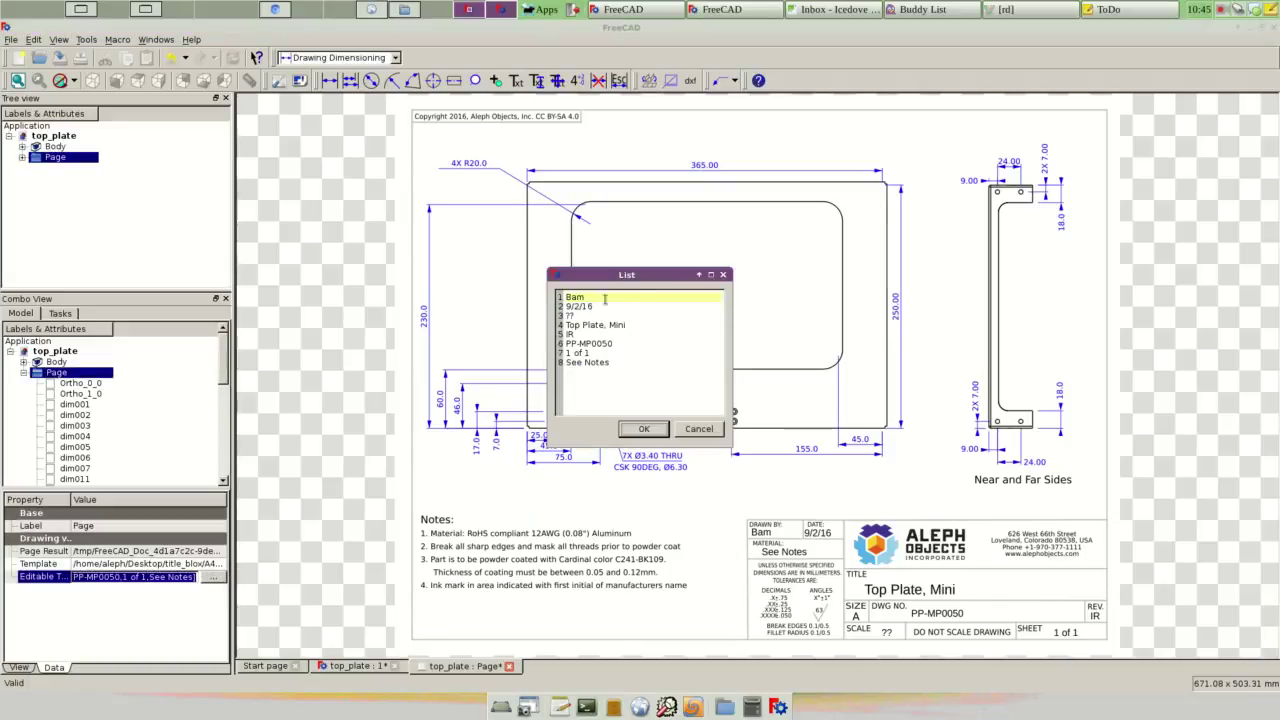
double_click(567, 318)
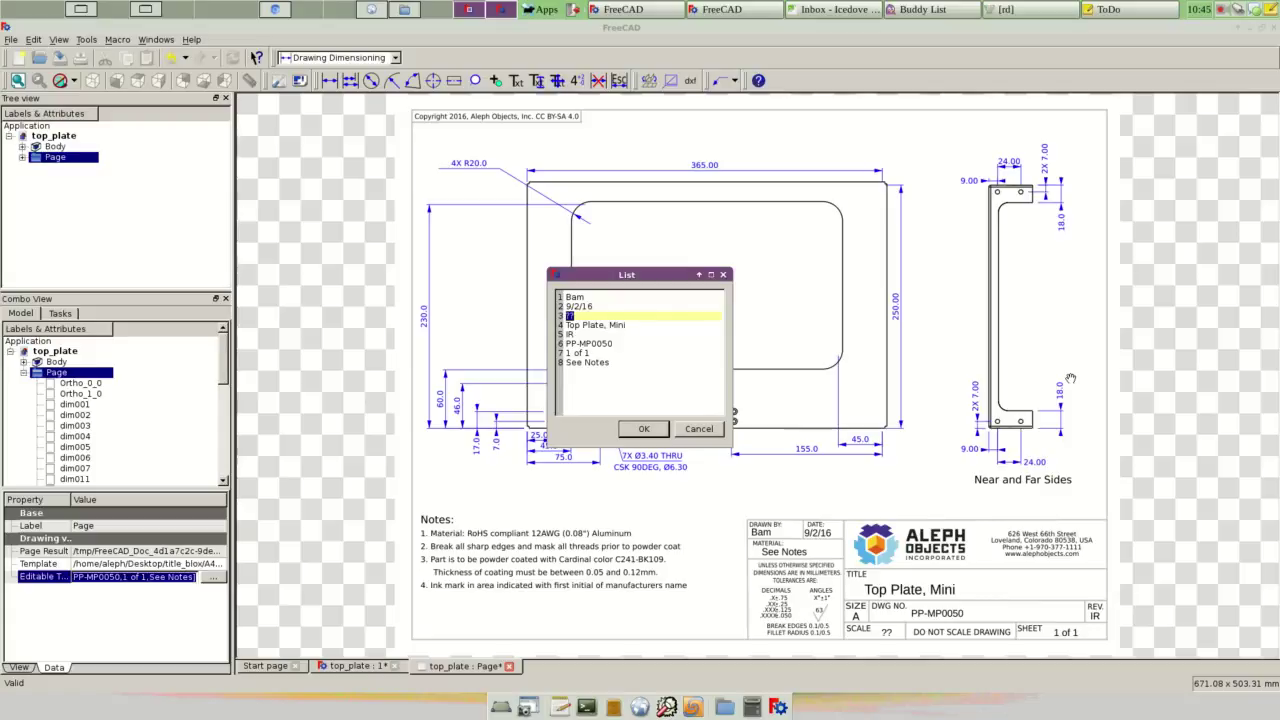
type("0.38:1")
left_click(645, 429)
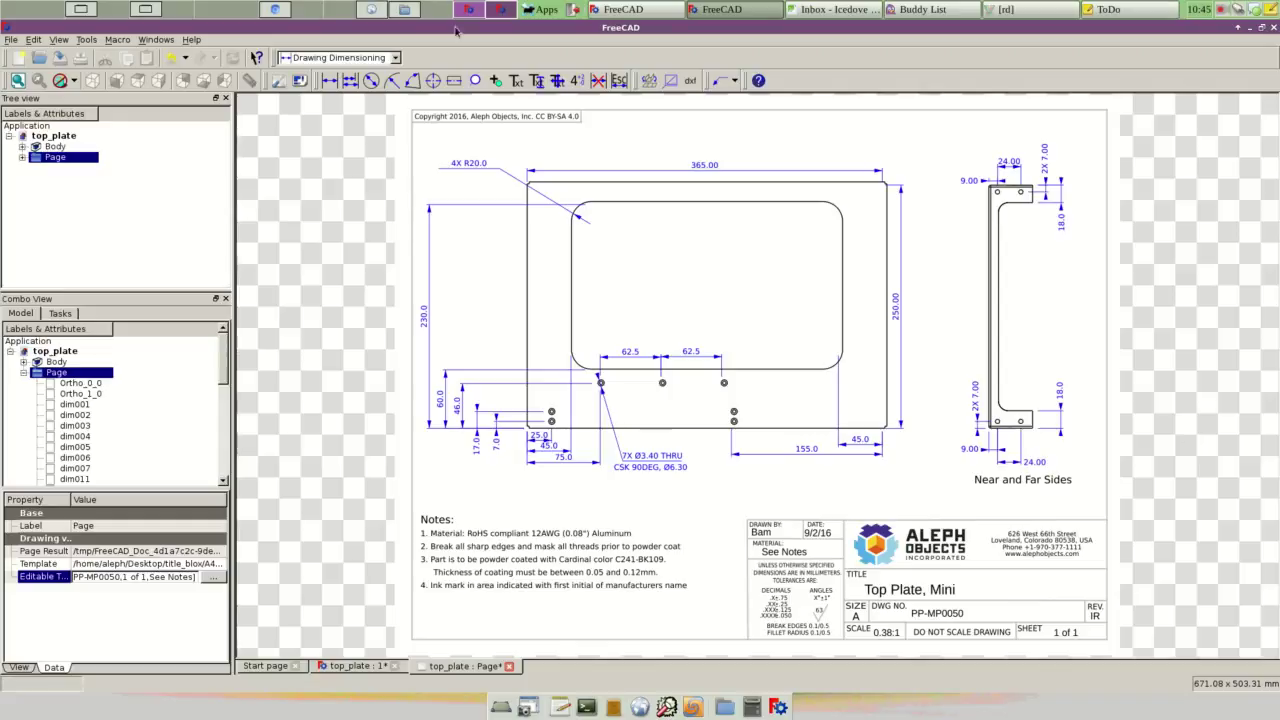
Step: Add an R10 radius dimension on the side view's bend
left_click(391, 82)
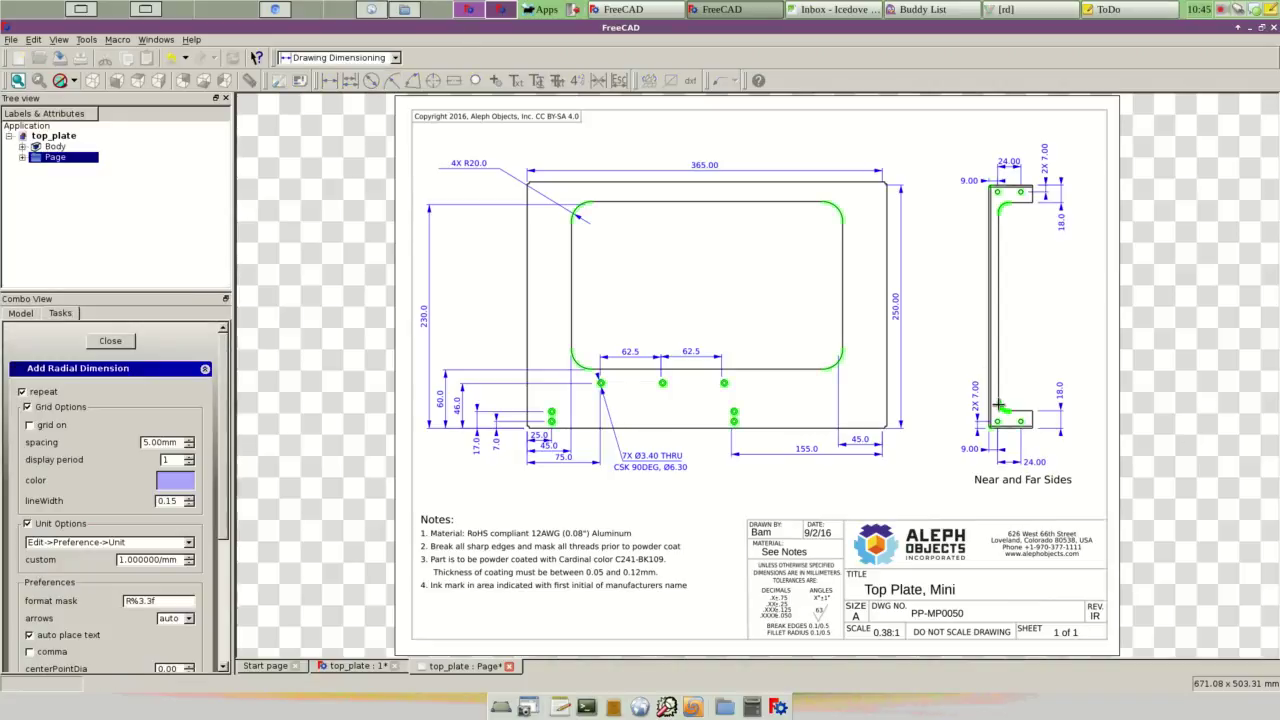
left_click(1008, 402)
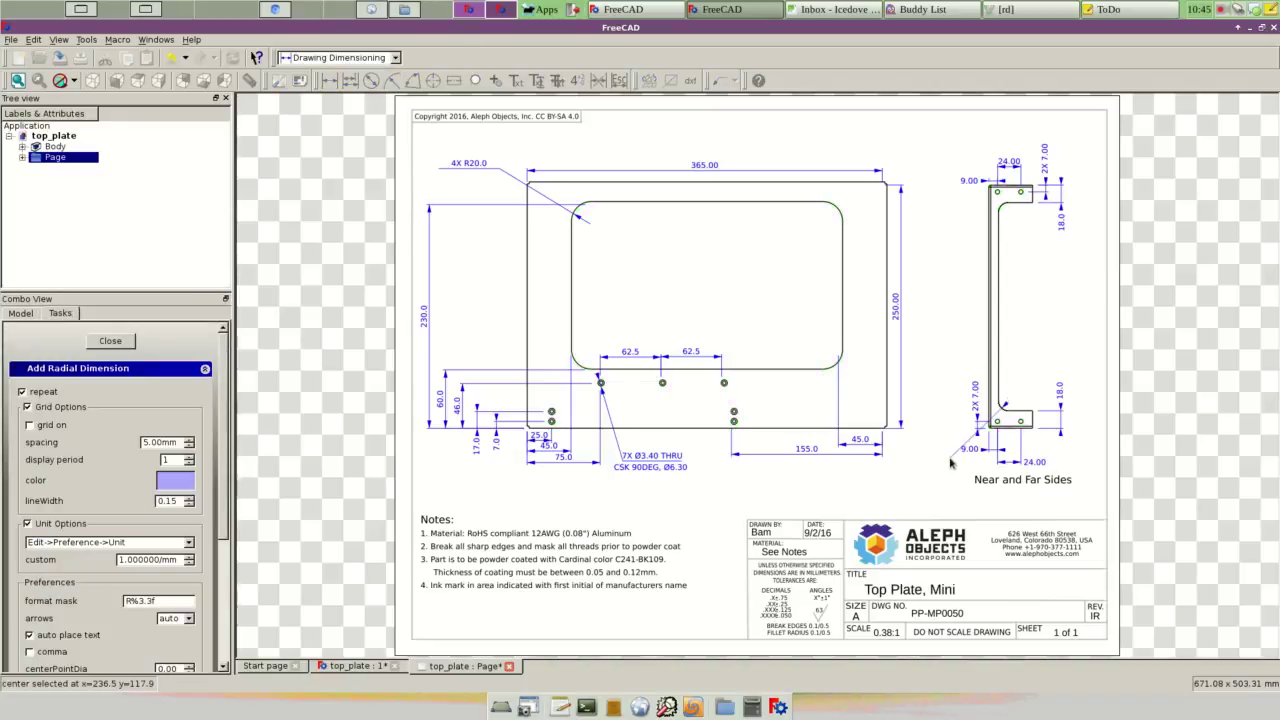
left_click(1040, 369)
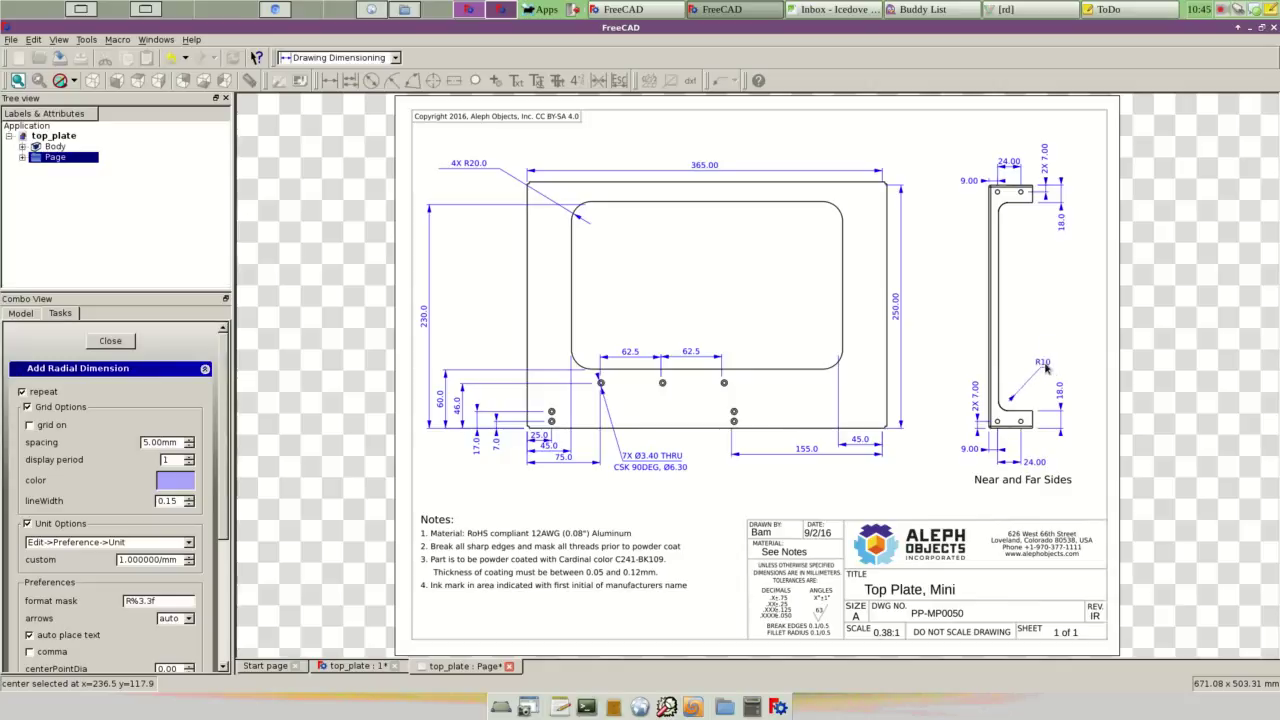
left_click(1062, 367)
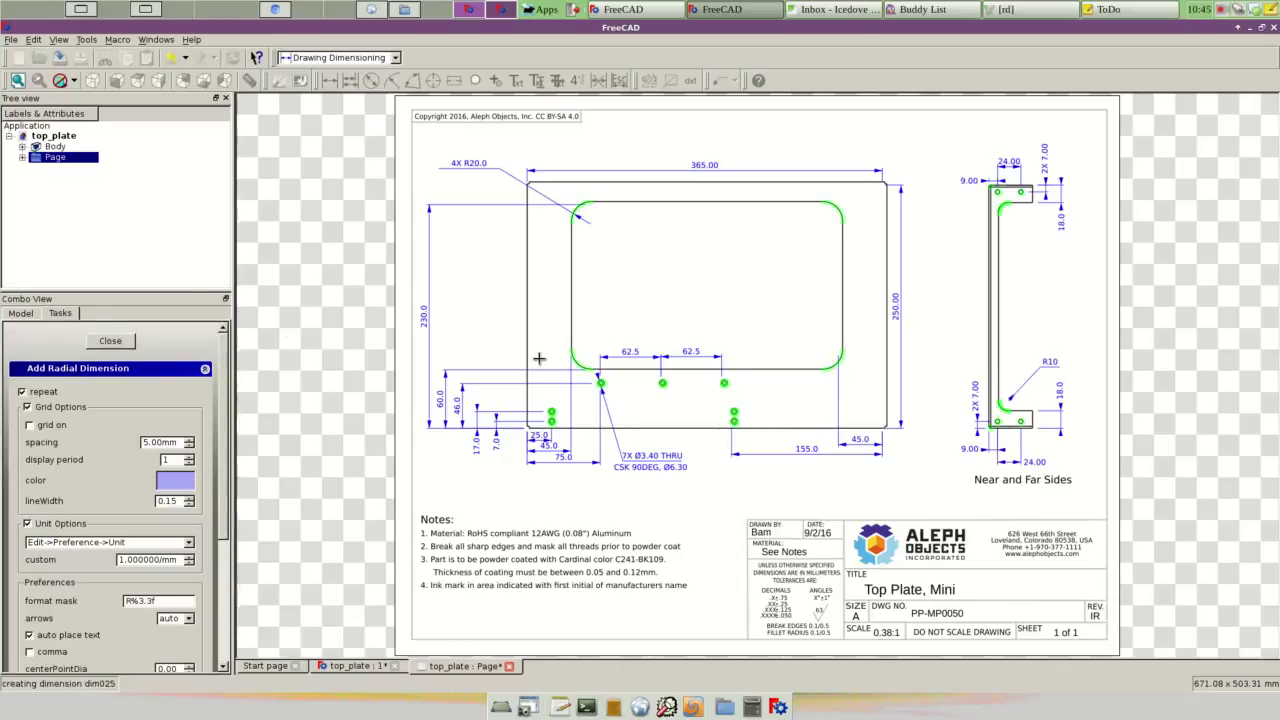
left_click(112, 342)
Step: Relabel the R10 dimension to read 2X R10
left_click(517, 84)
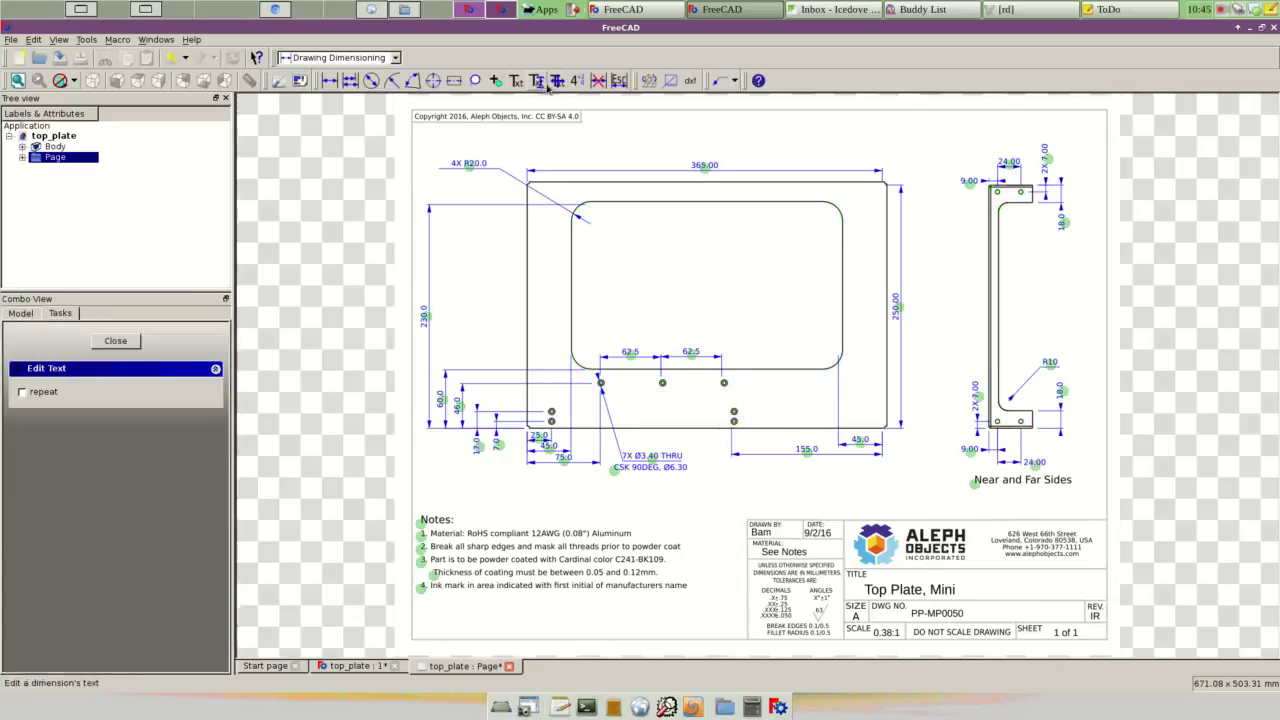
left_click(1050, 365)
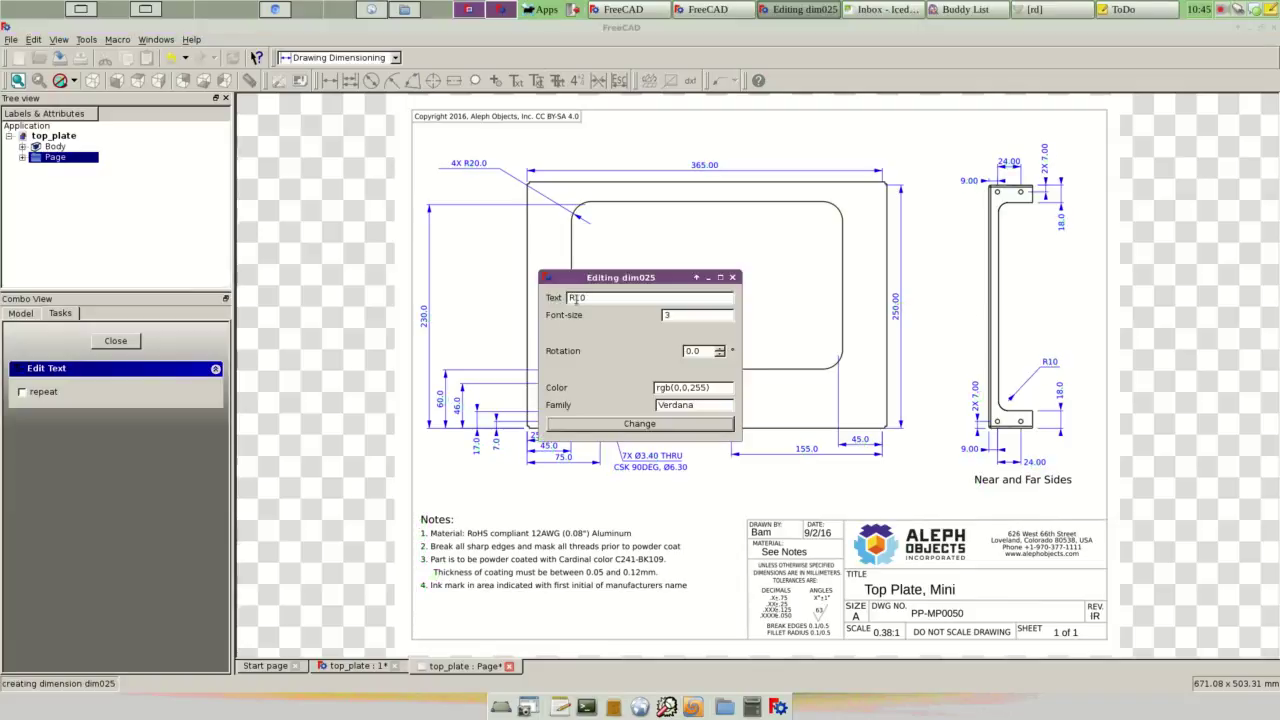
type("2X")
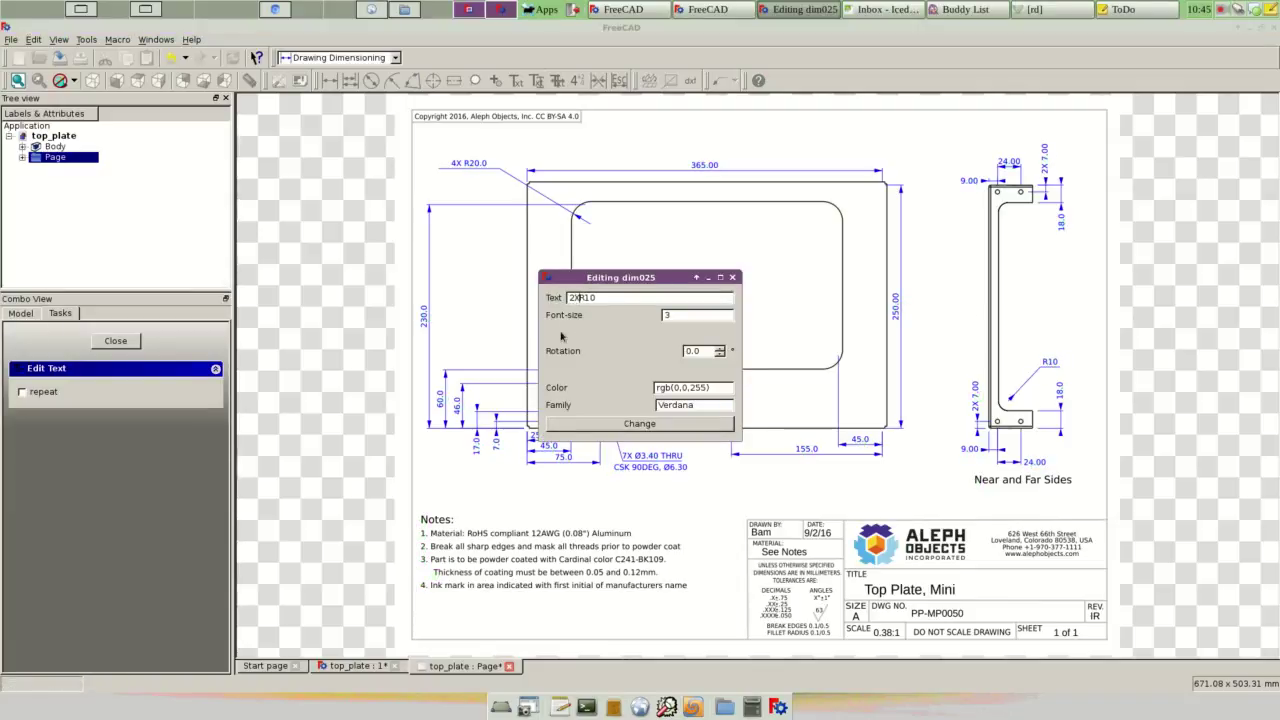
left_click(672, 423)
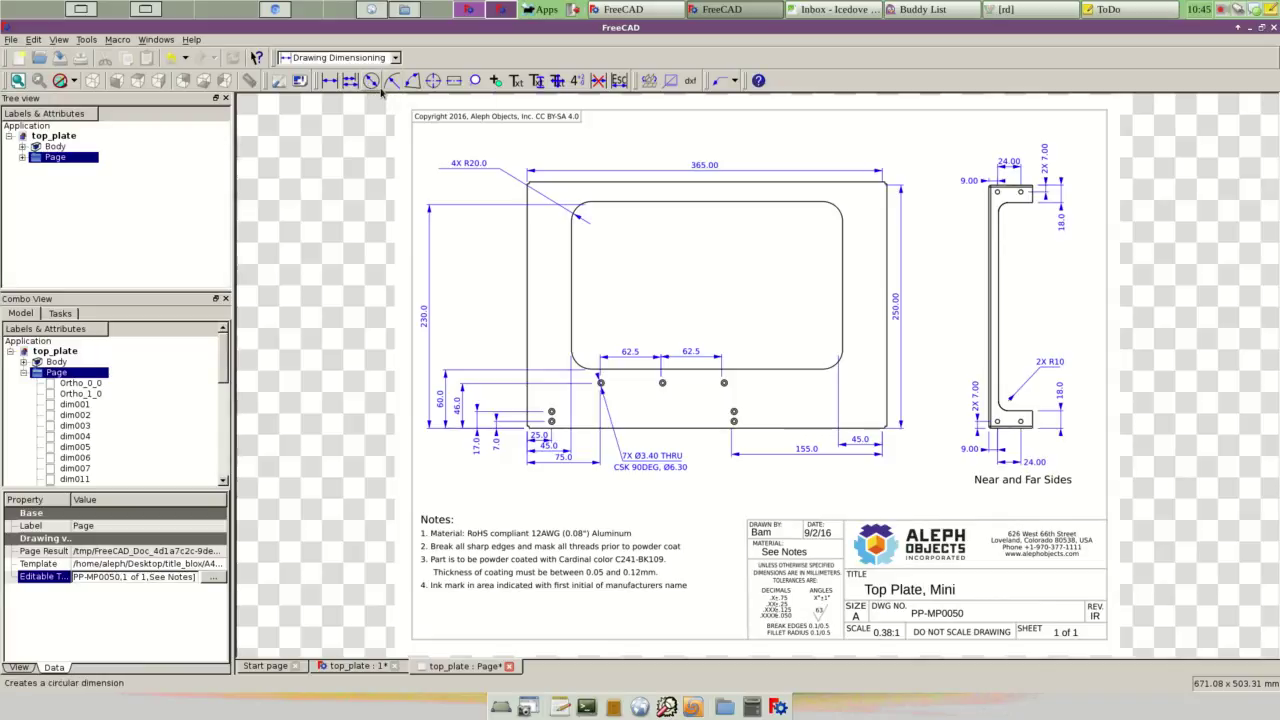
Step: Add a Ø4.39 diameter dimension on the side view's small hole
left_click(371, 83)
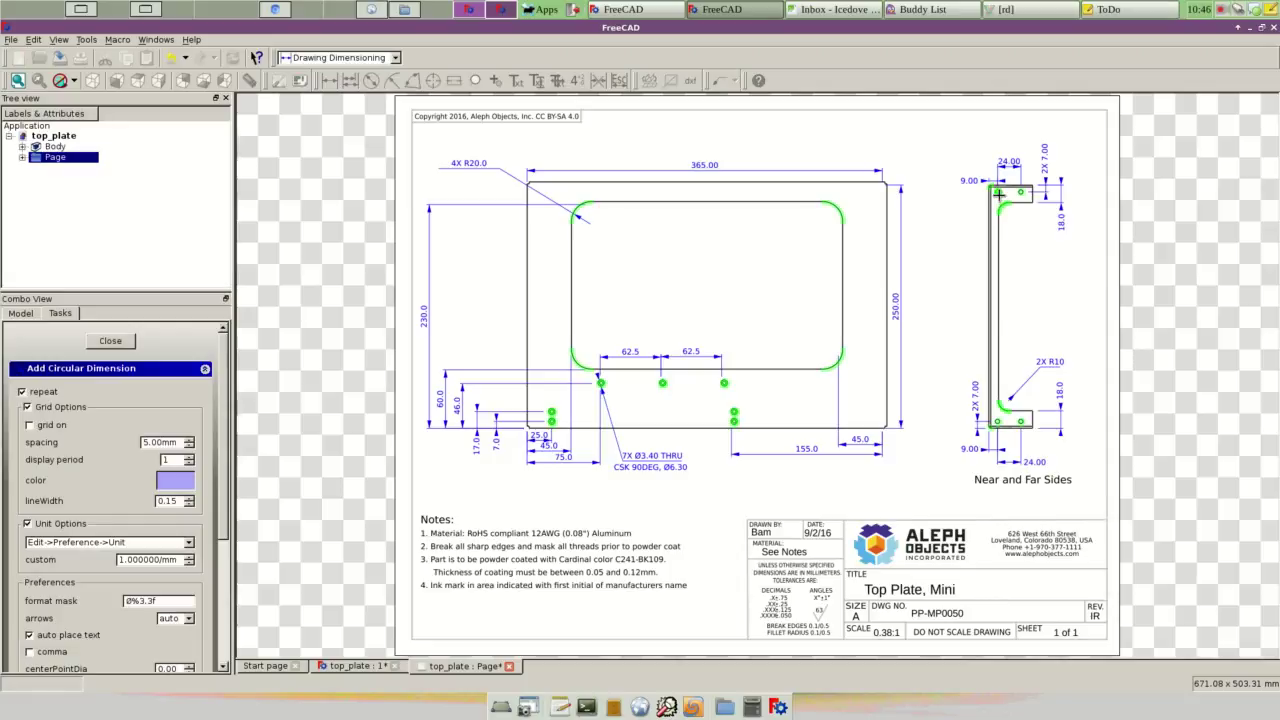
left_click(997, 191)
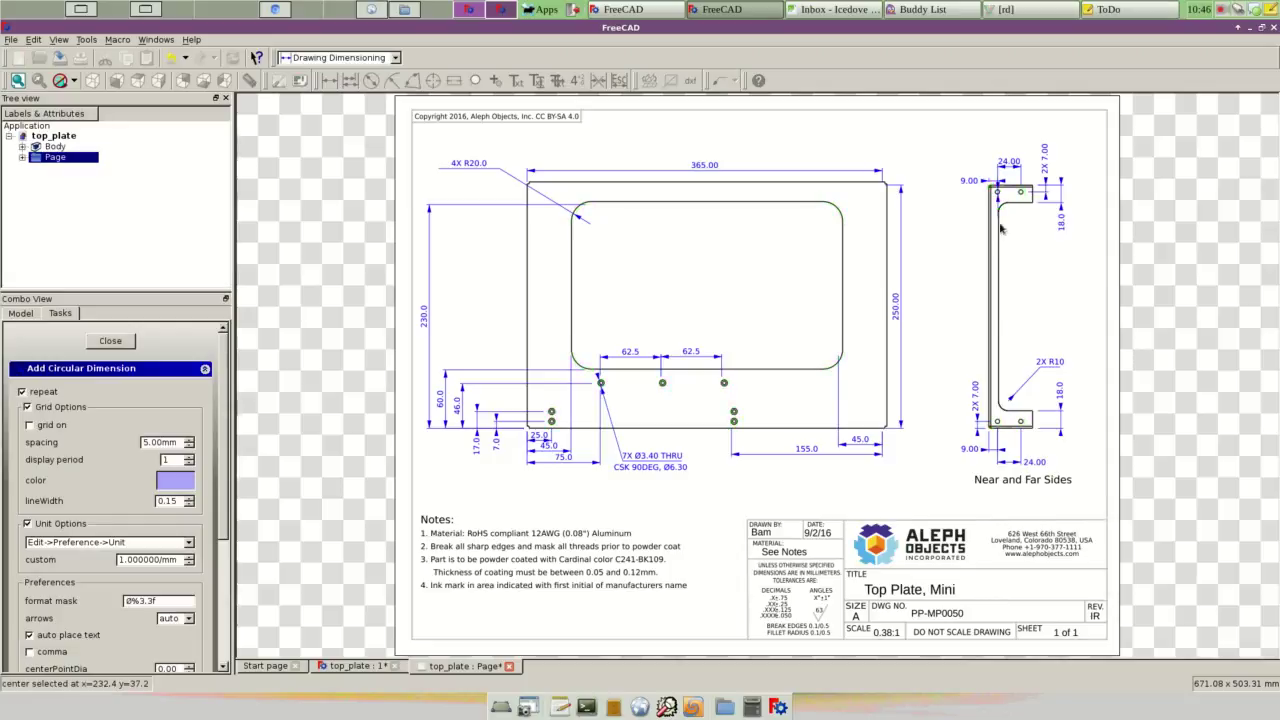
left_click(1065, 286)
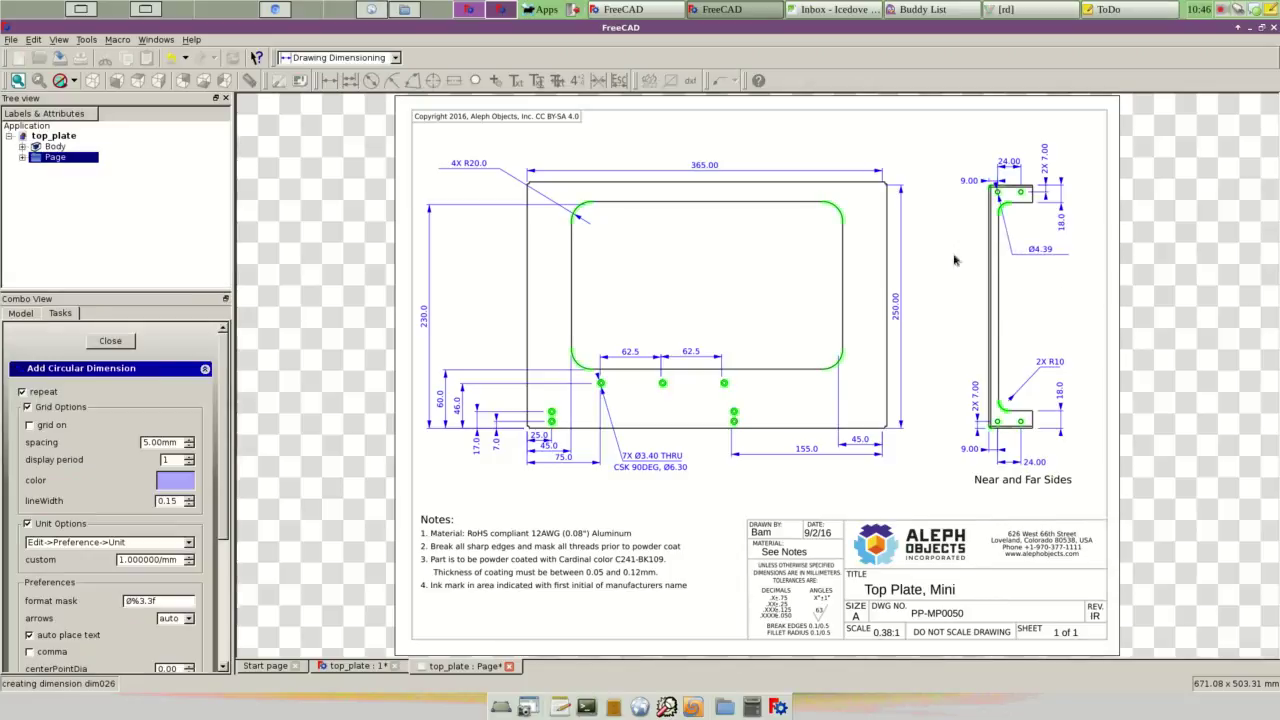
left_click(116, 341)
Step: Replace the Ø4.39 text with '4X FEX-M3 Inserts' and shift the label slightly right
left_click(496, 80)
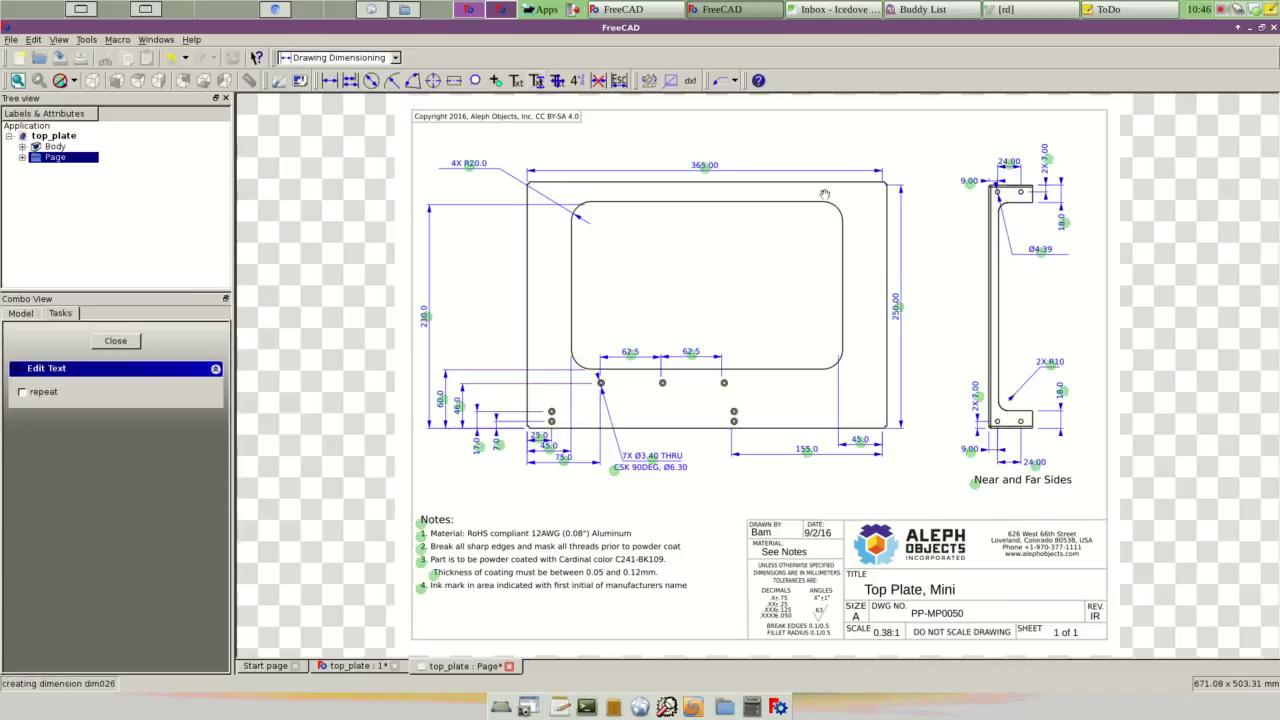
left_click(1038, 251)
left_click_drag(665, 299, 364, 275)
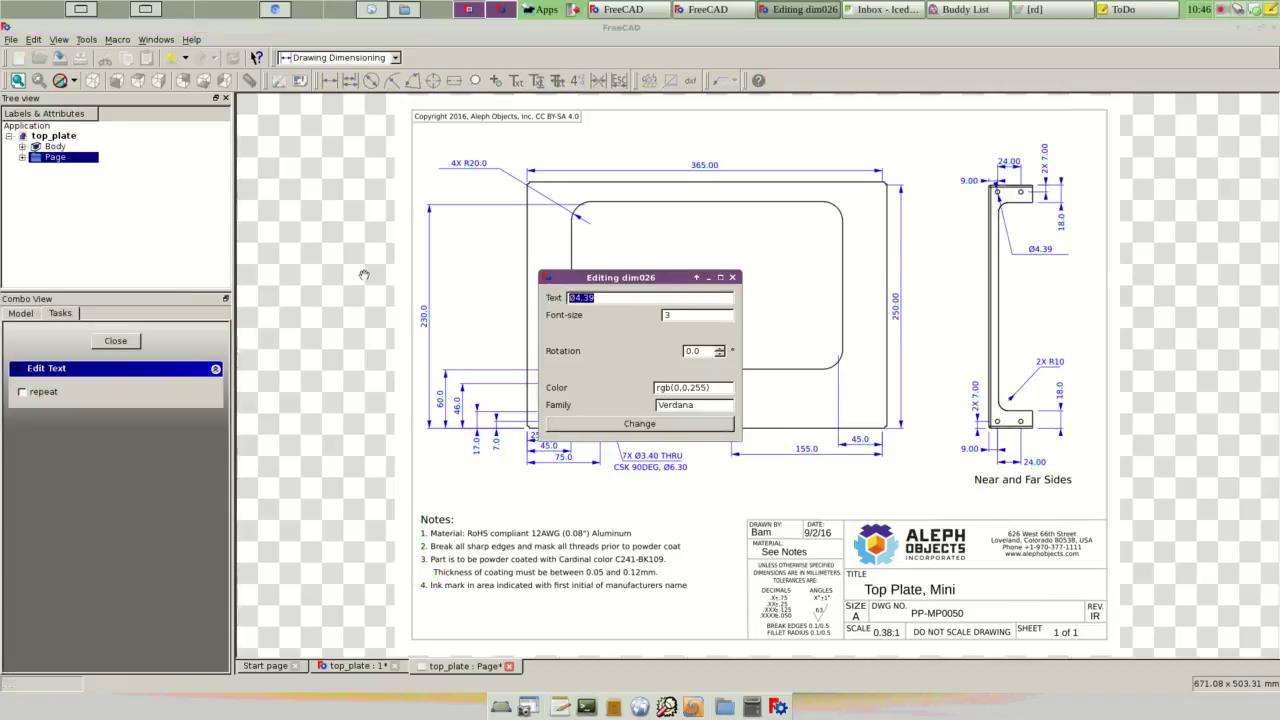
type("4")
type("X FEX-")
type("M3 In")
type("serts")
left_click(612, 427)
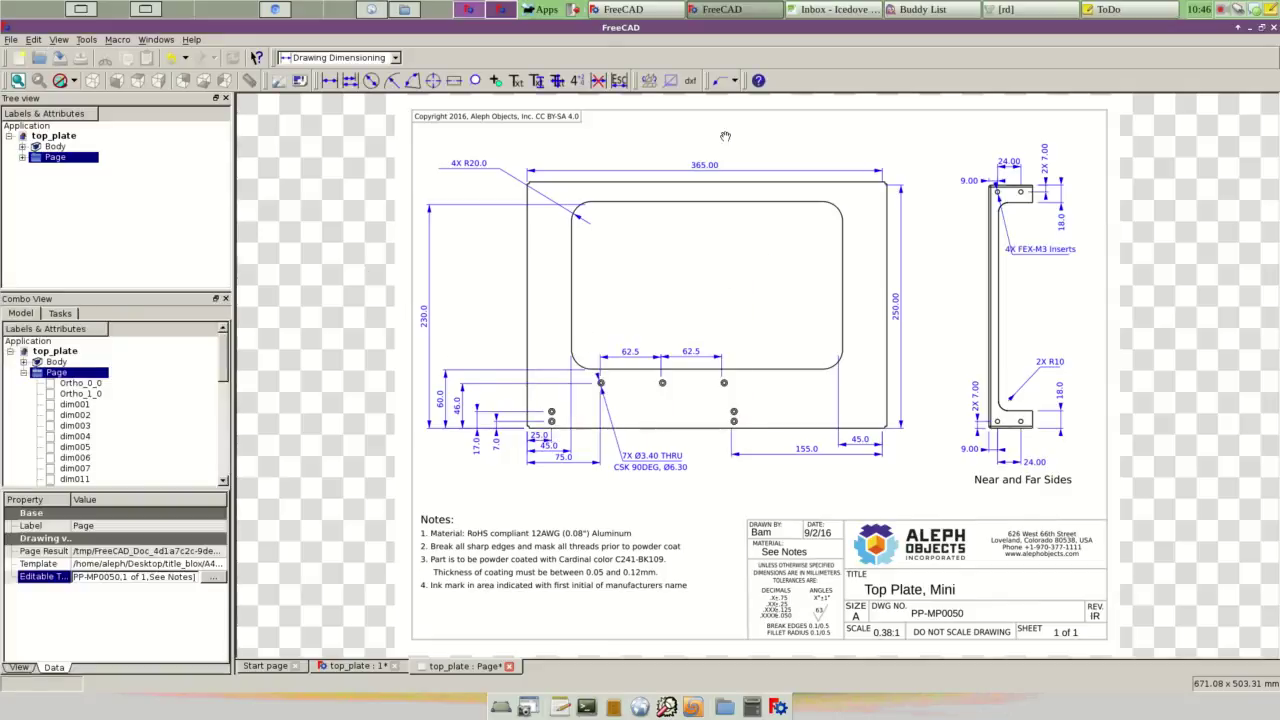
left_click(578, 80)
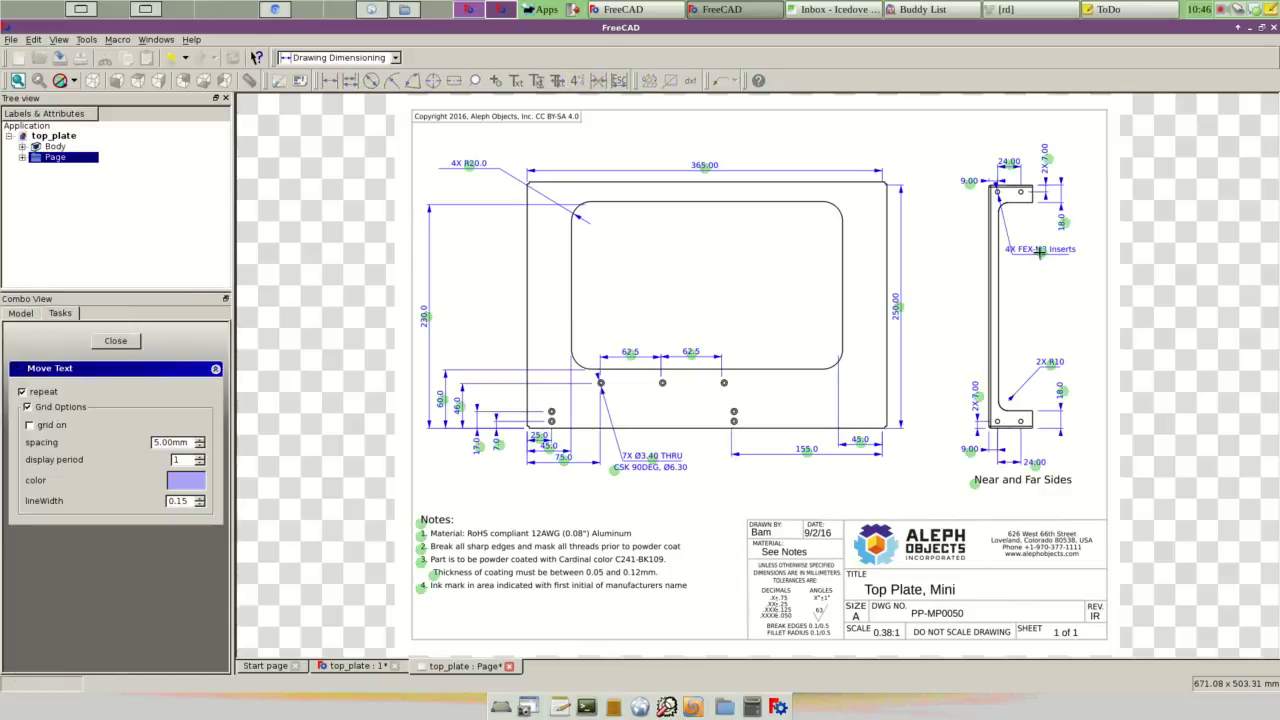
left_click(1040, 252)
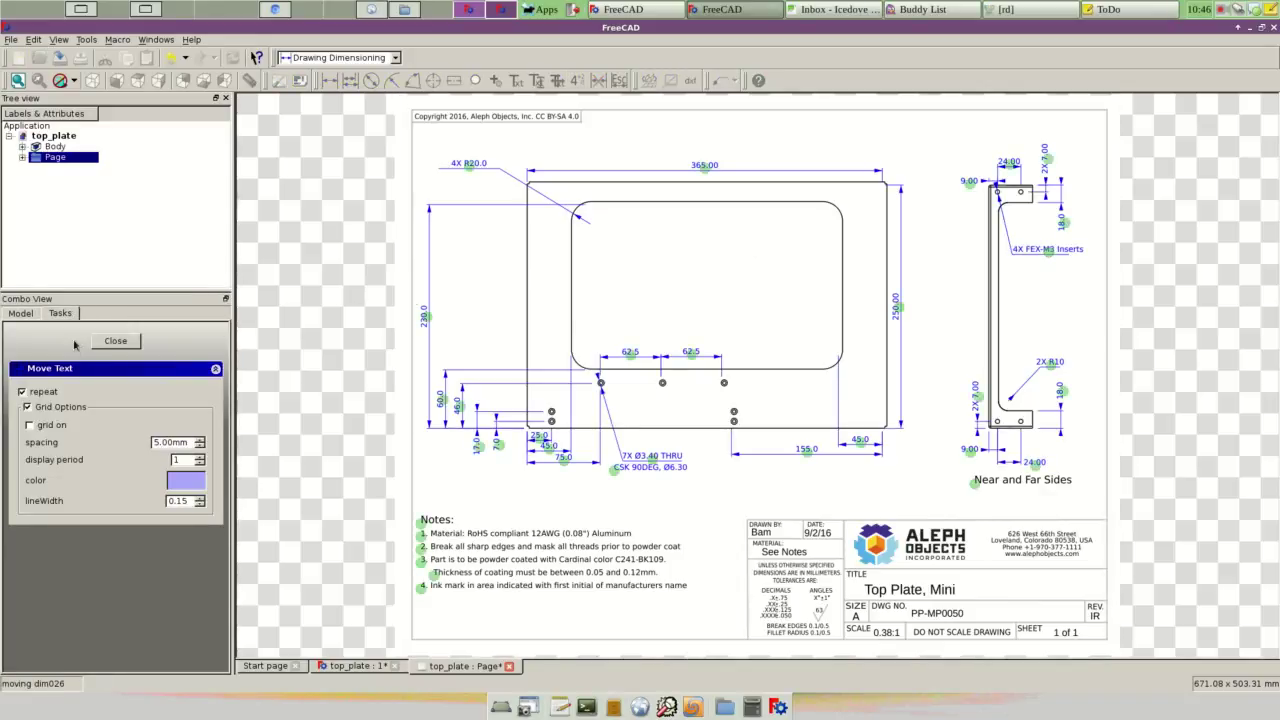
left_click(115, 341)
Step: Add 'Install from other side' as blue text under the FEX-M3 Inserts callout
left_click(500, 84)
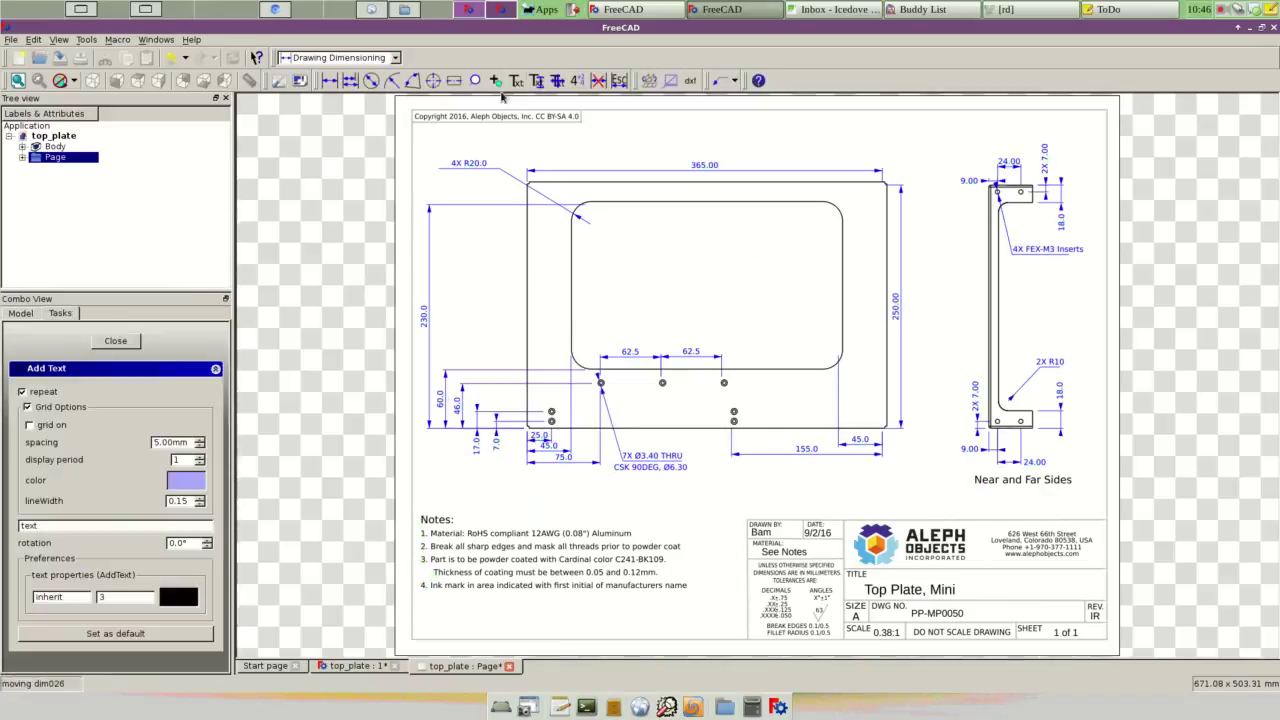
double_click(80, 525)
key("BackSpace")
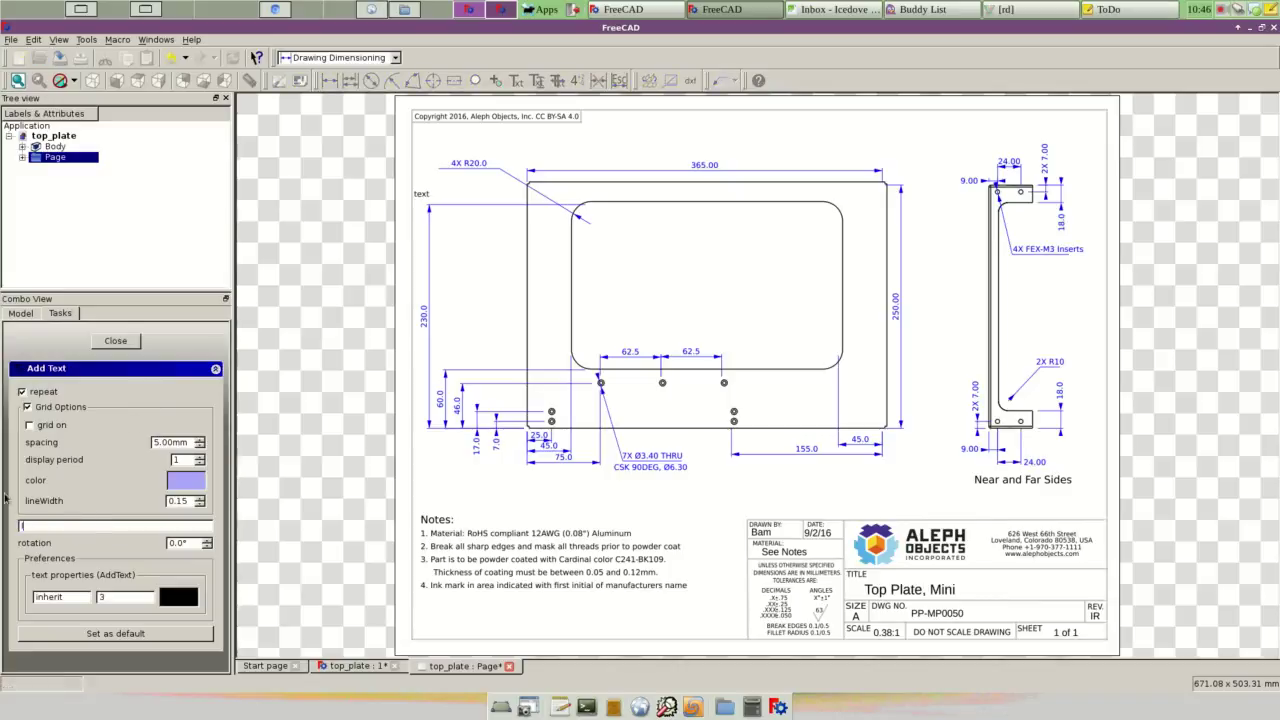
type("Install fr")
type("om other side")
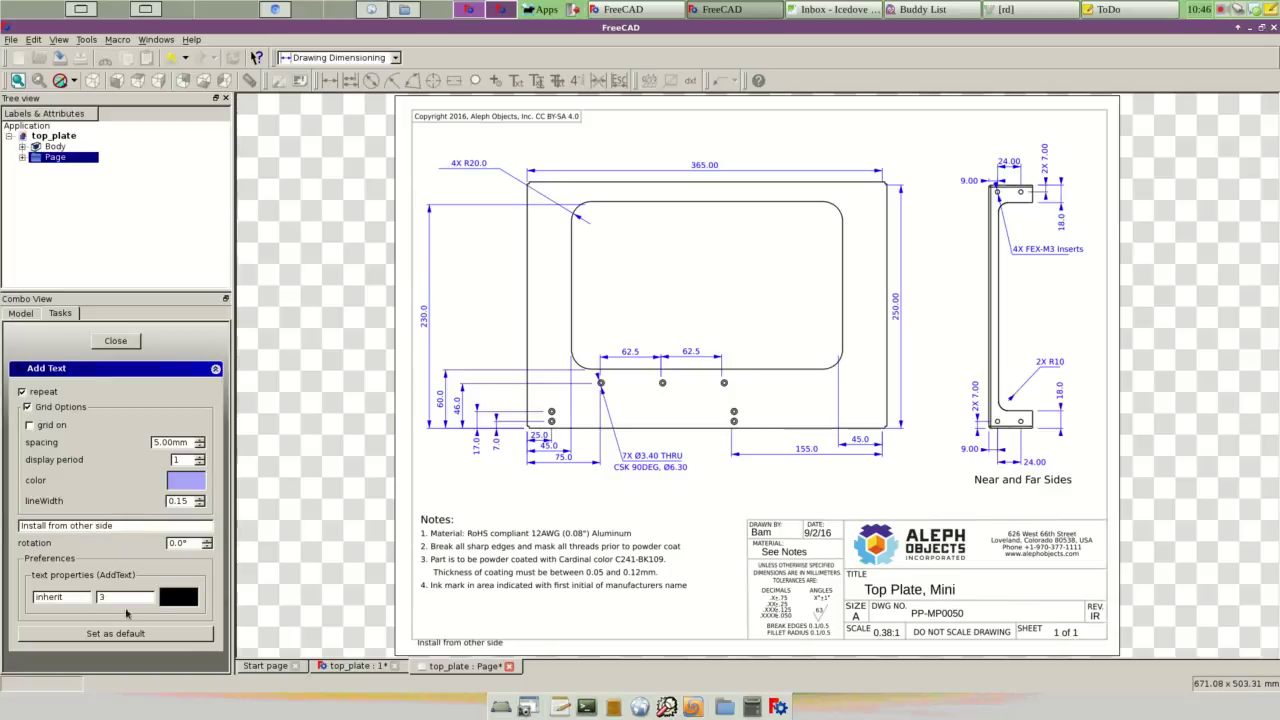
left_click(180, 597)
left_click(476, 287)
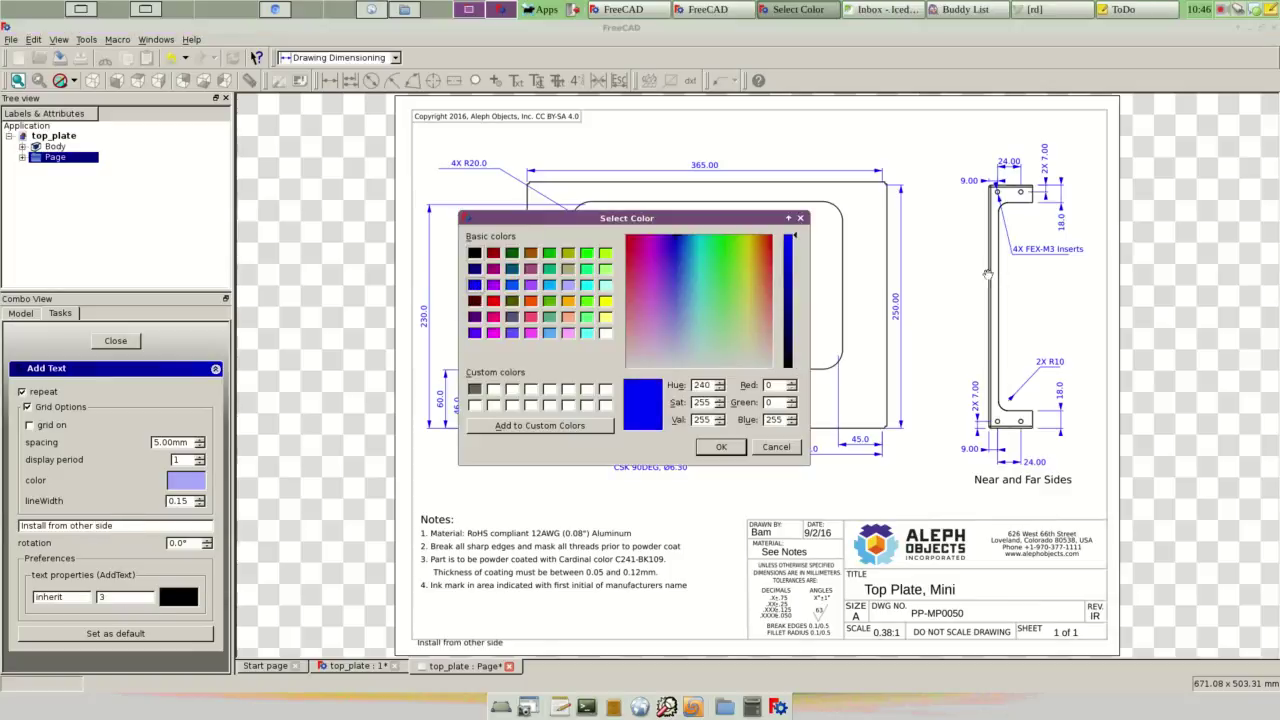
left_click(720, 447)
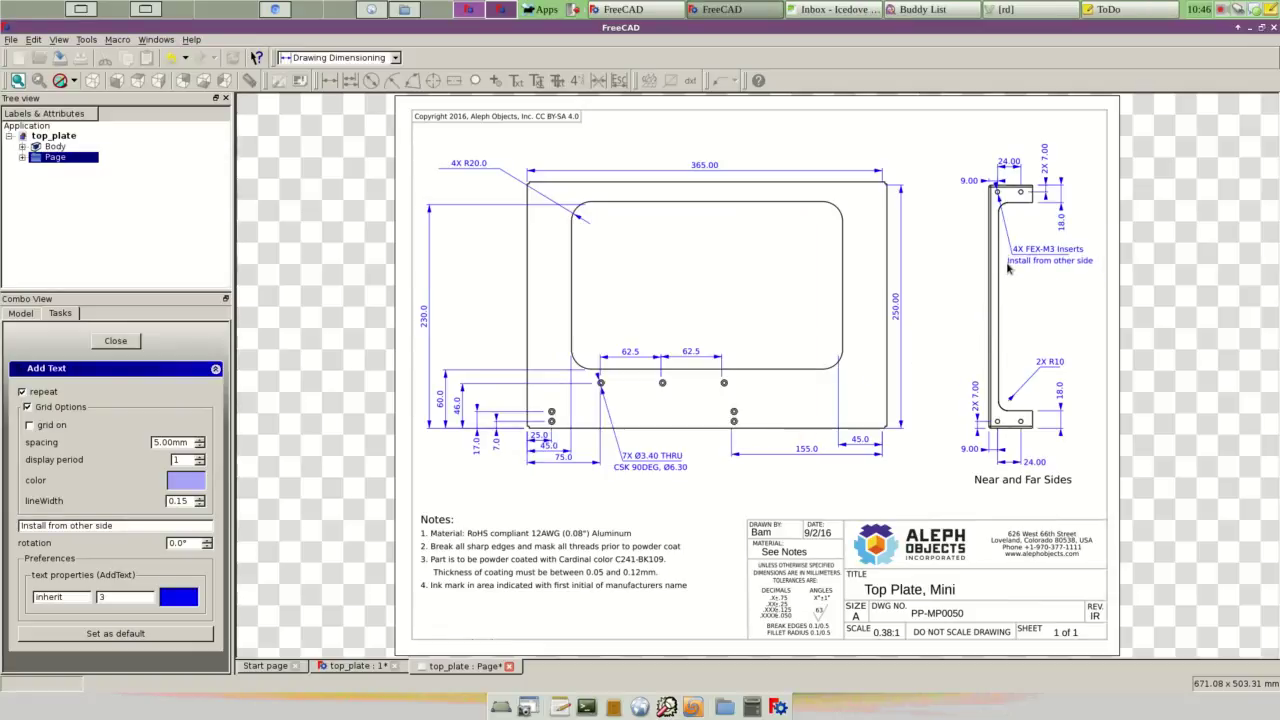
left_click(1006, 262)
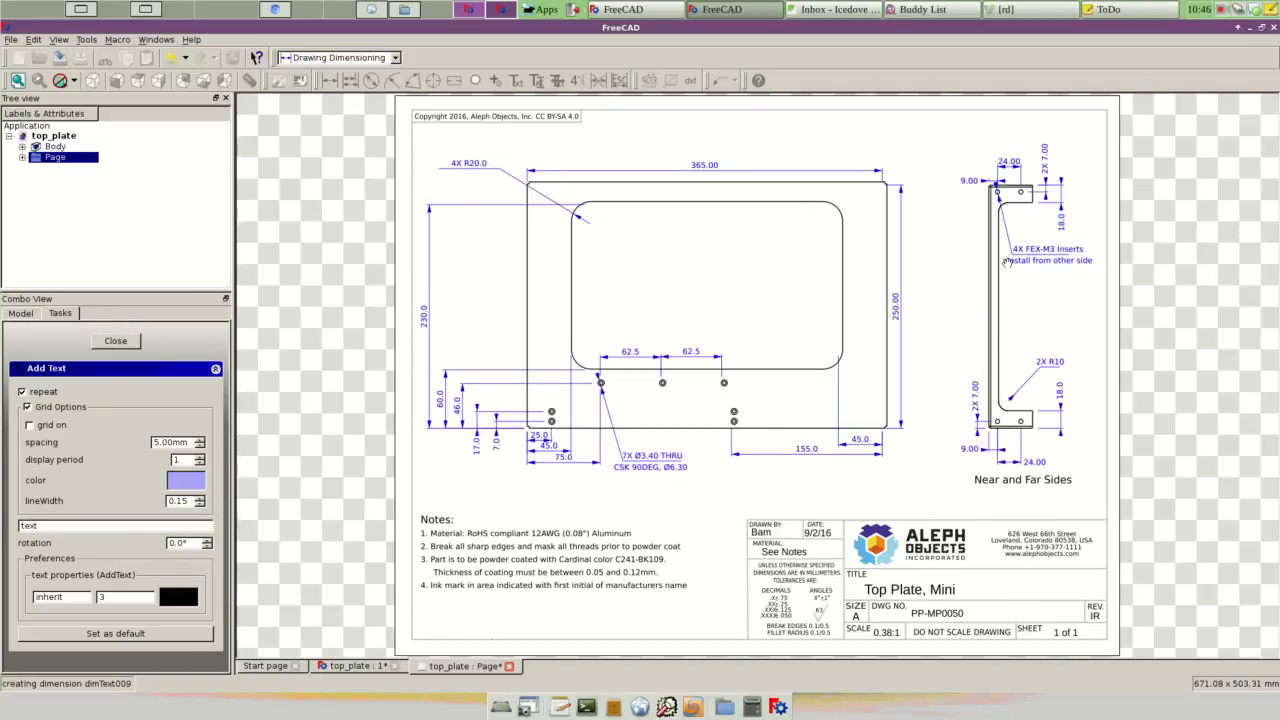
left_click(116, 341)
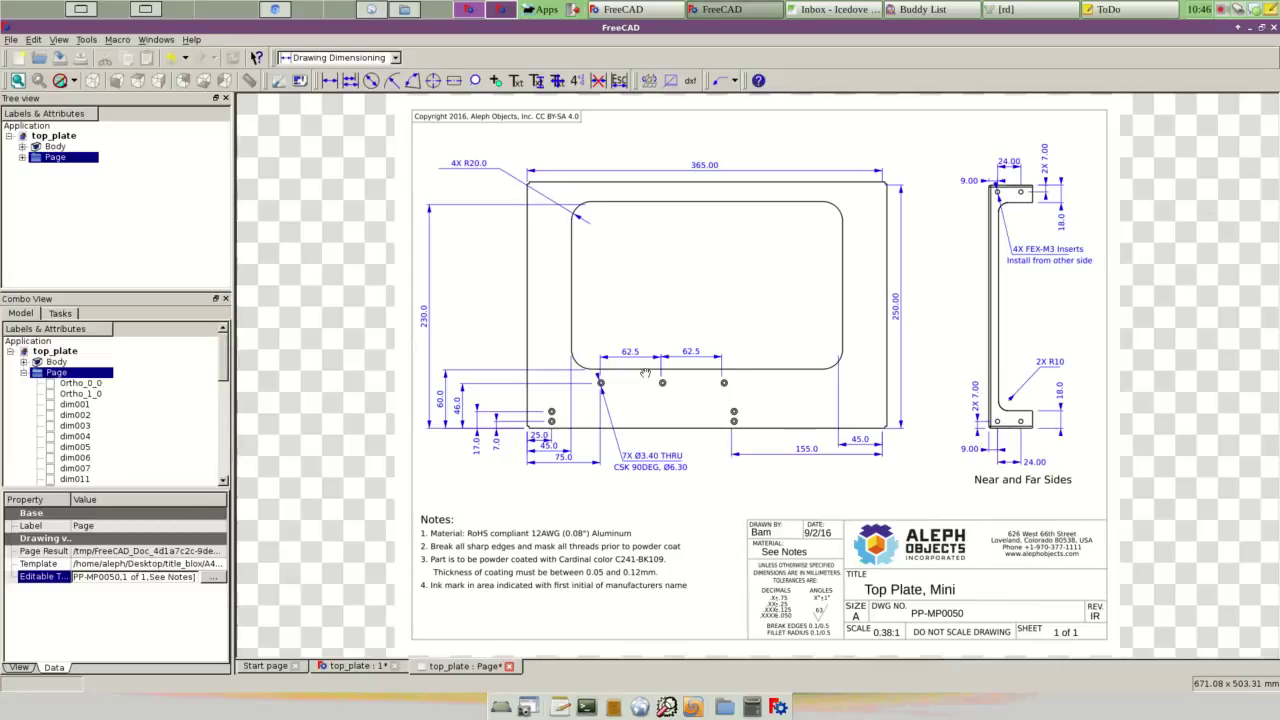
Step: In the Drawing workbench, insert a new A4 Landscape drawing page
left_click(395, 58)
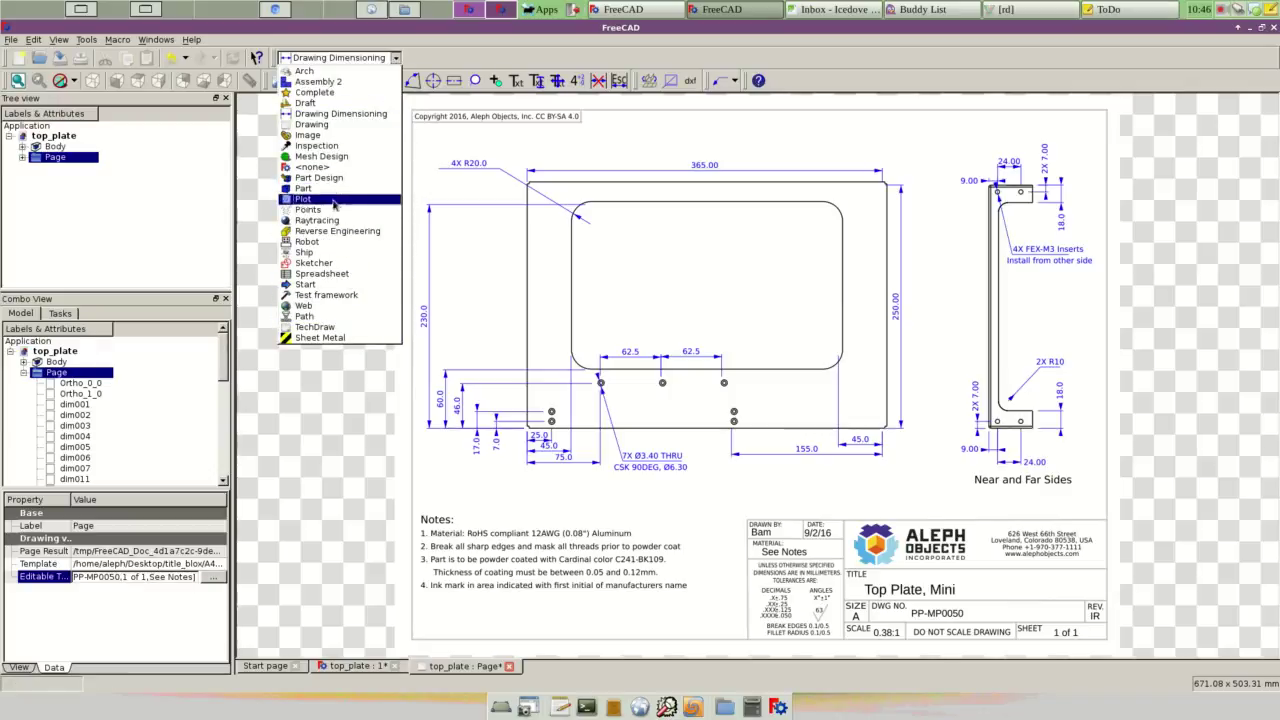
left_click(338, 126)
left_click(313, 80)
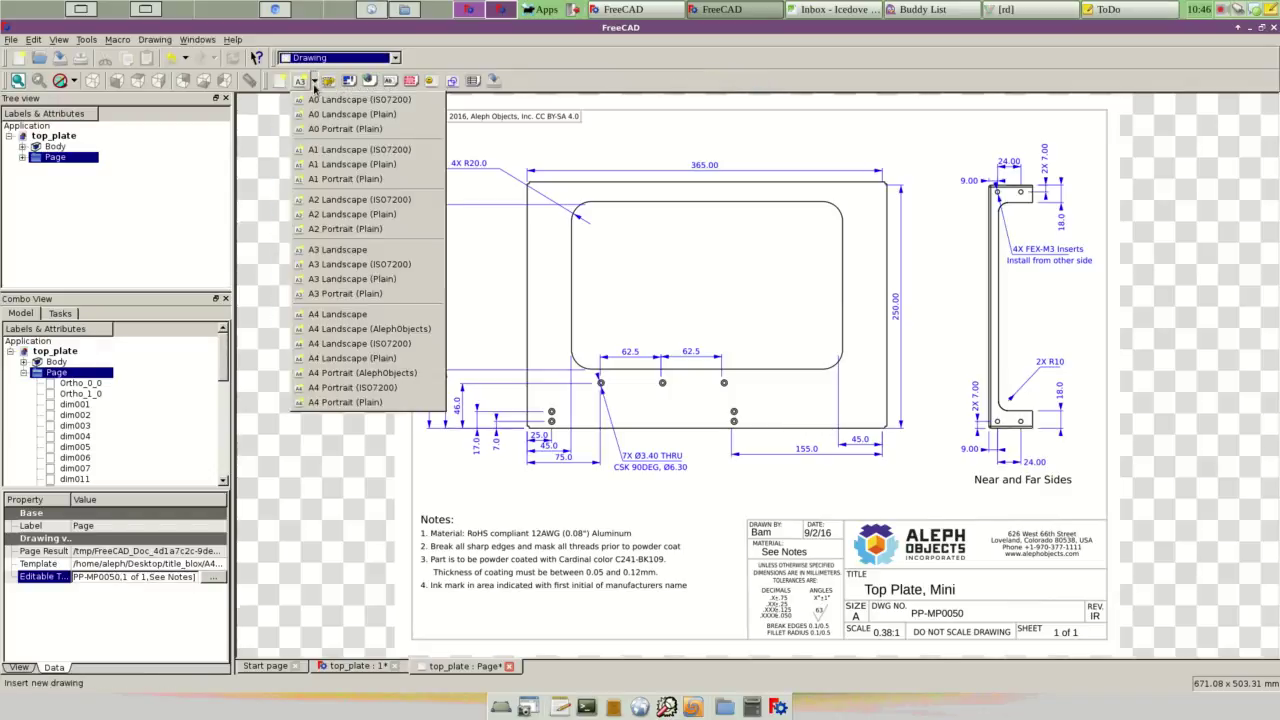
left_click(350, 316)
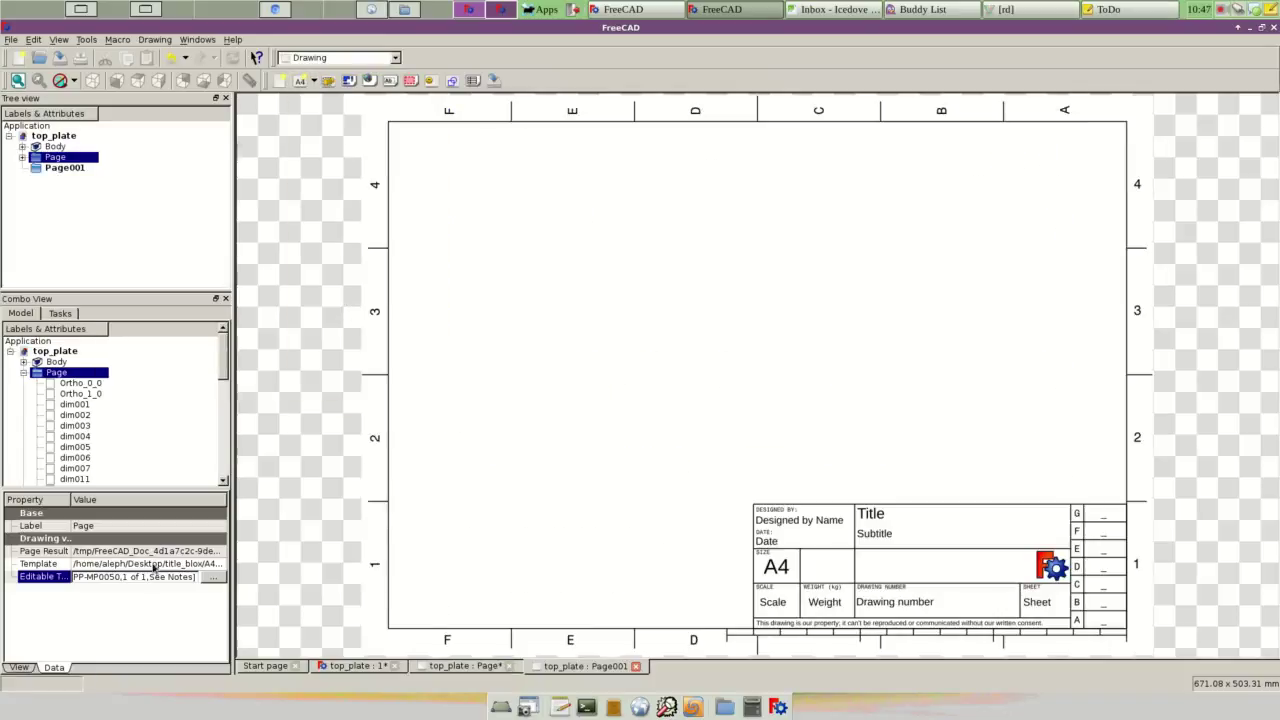
Step: Set Page001's Template to A4_Landscape_AlephP2.svg from the Desktop
left_click(23, 373)
left_click(48, 385)
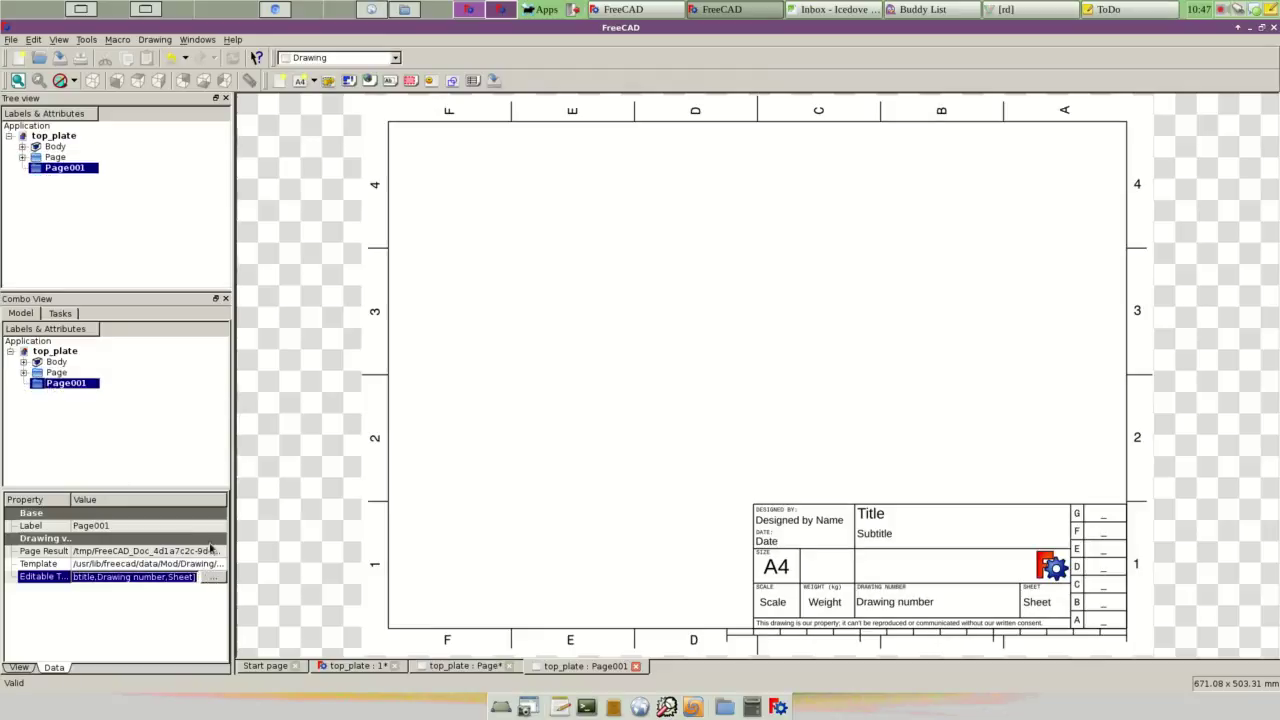
left_click(150, 564)
left_click(213, 564)
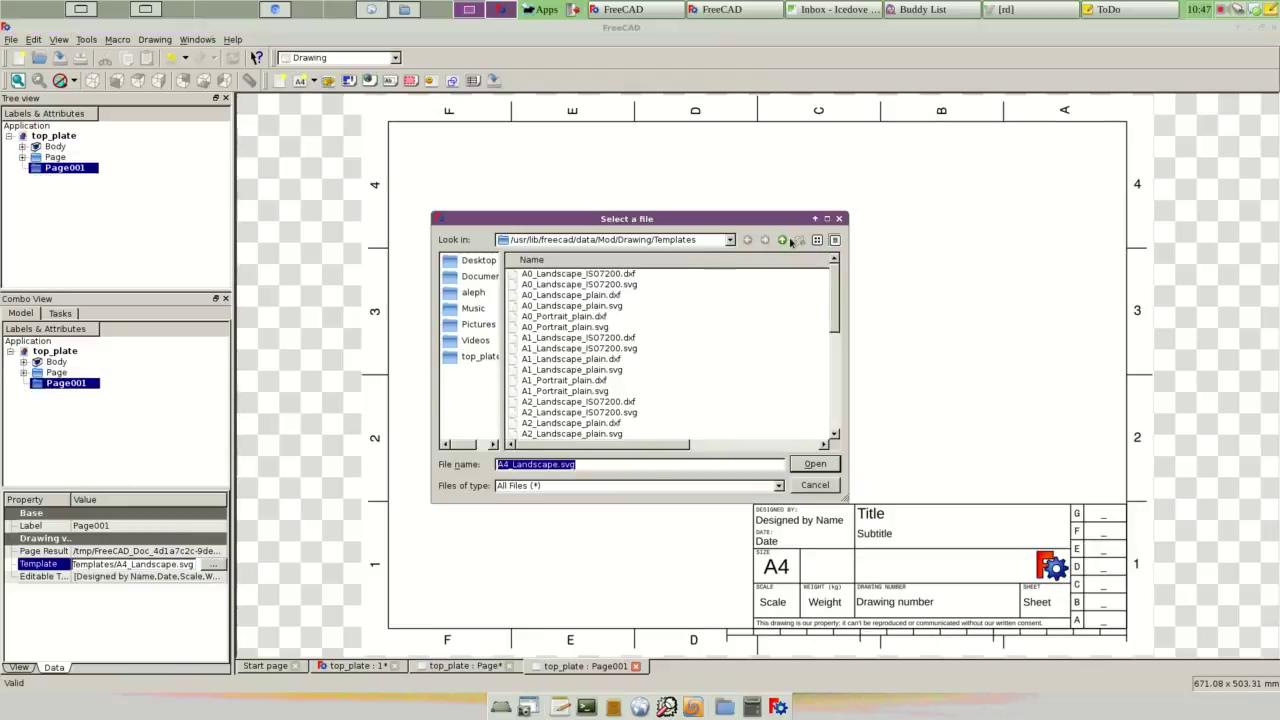
left_click(475, 264)
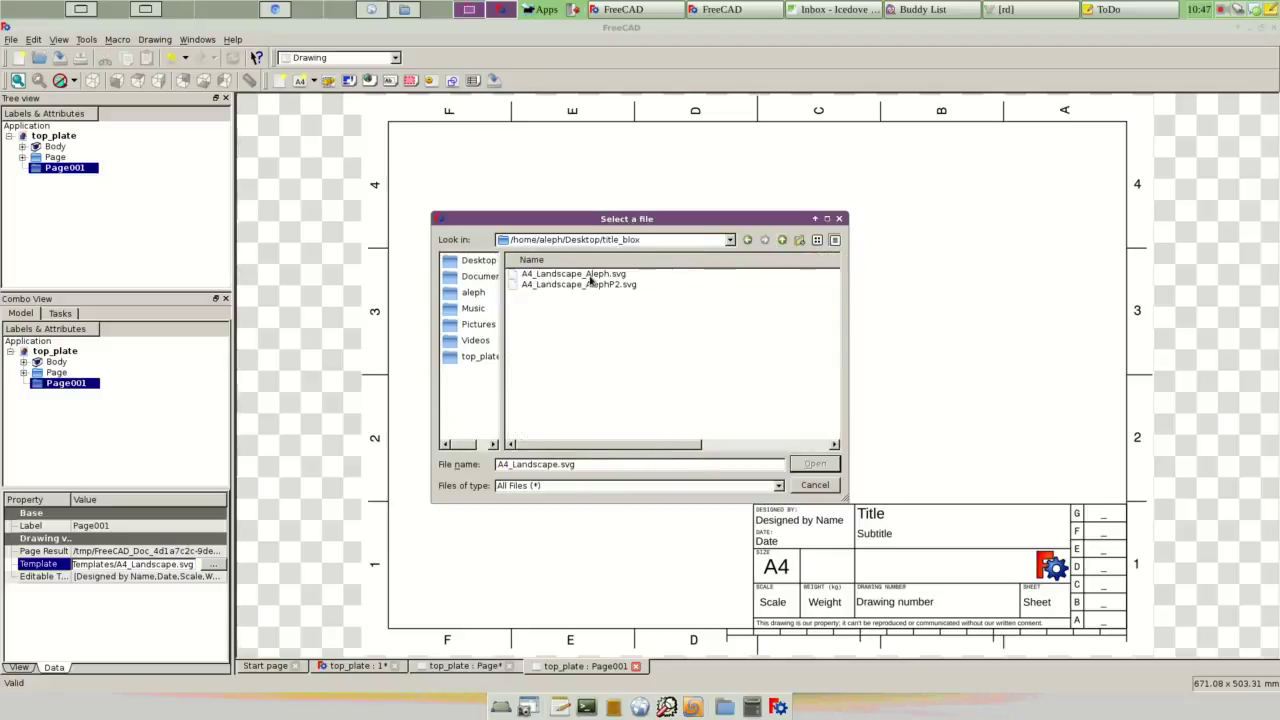
left_click(591, 285)
Step: Apply the template and set the title block to scale ??, title Top Plate Mini, number PP-MP0050
left_click(812, 463)
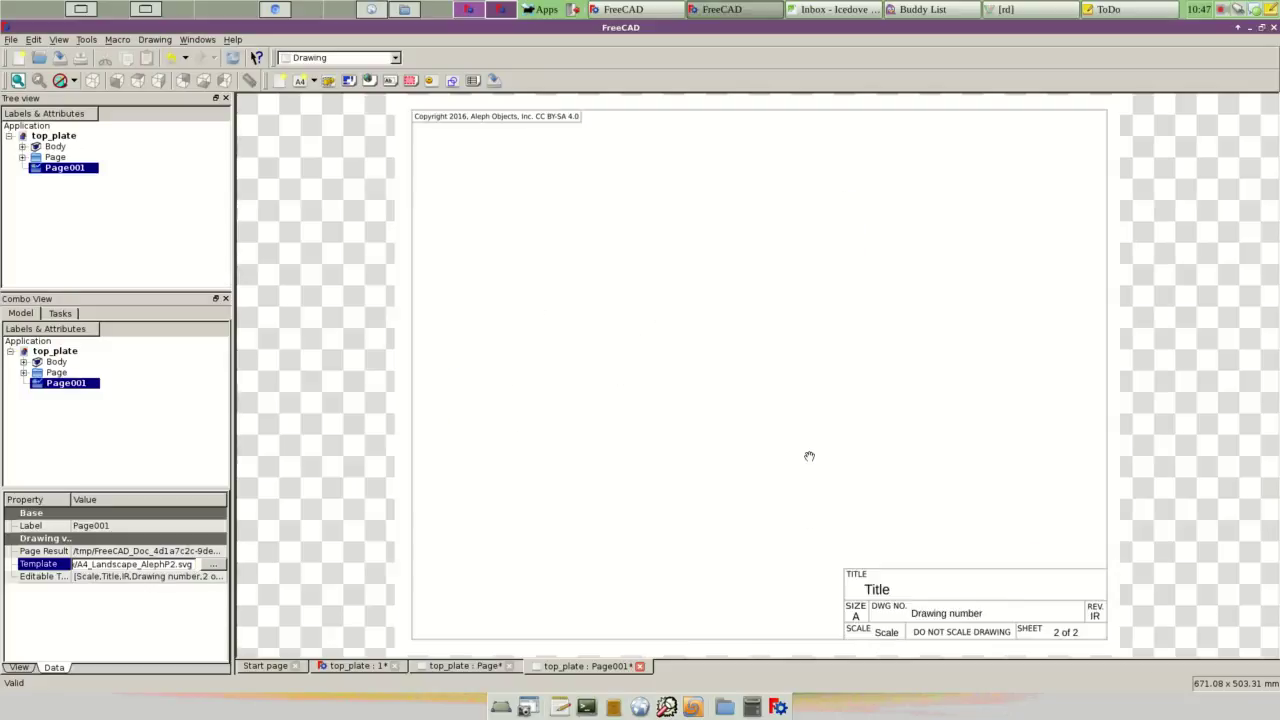
left_click(213, 577)
left_click(213, 577)
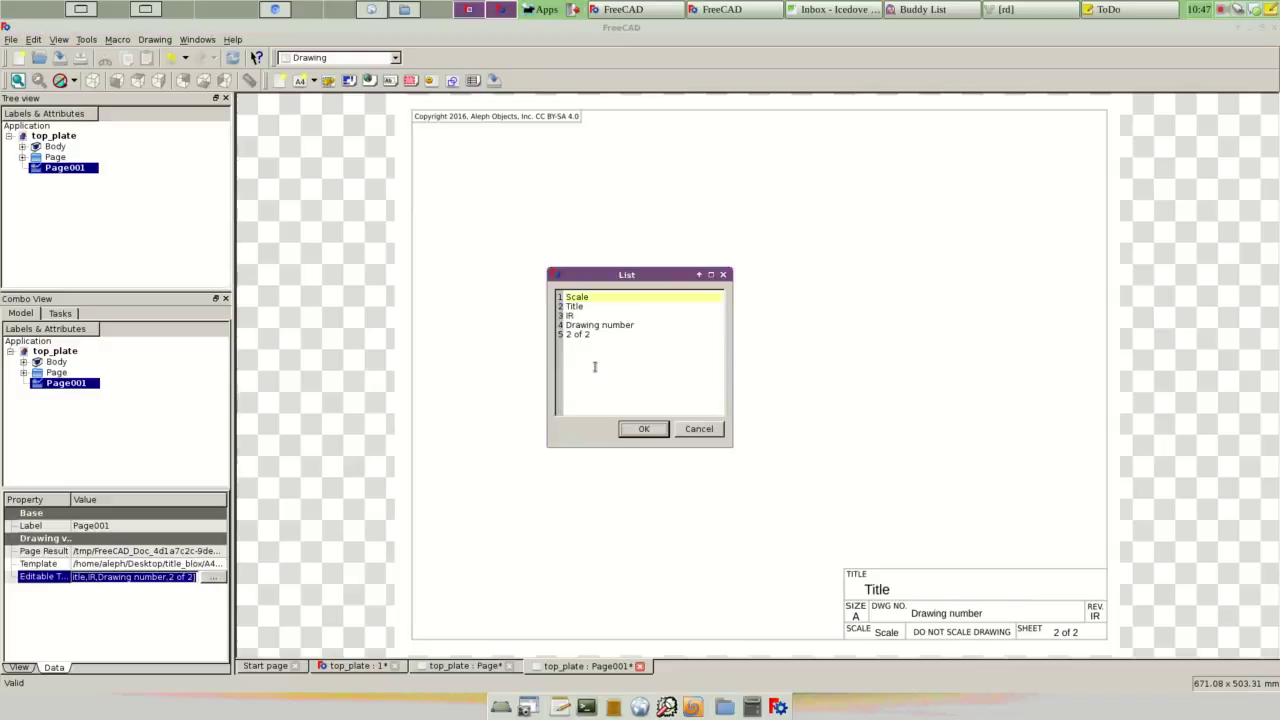
left_click_drag(605, 296, 563, 296)
type("??")
left_click_drag(584, 306, 551, 308)
type("Top Plate Mini")
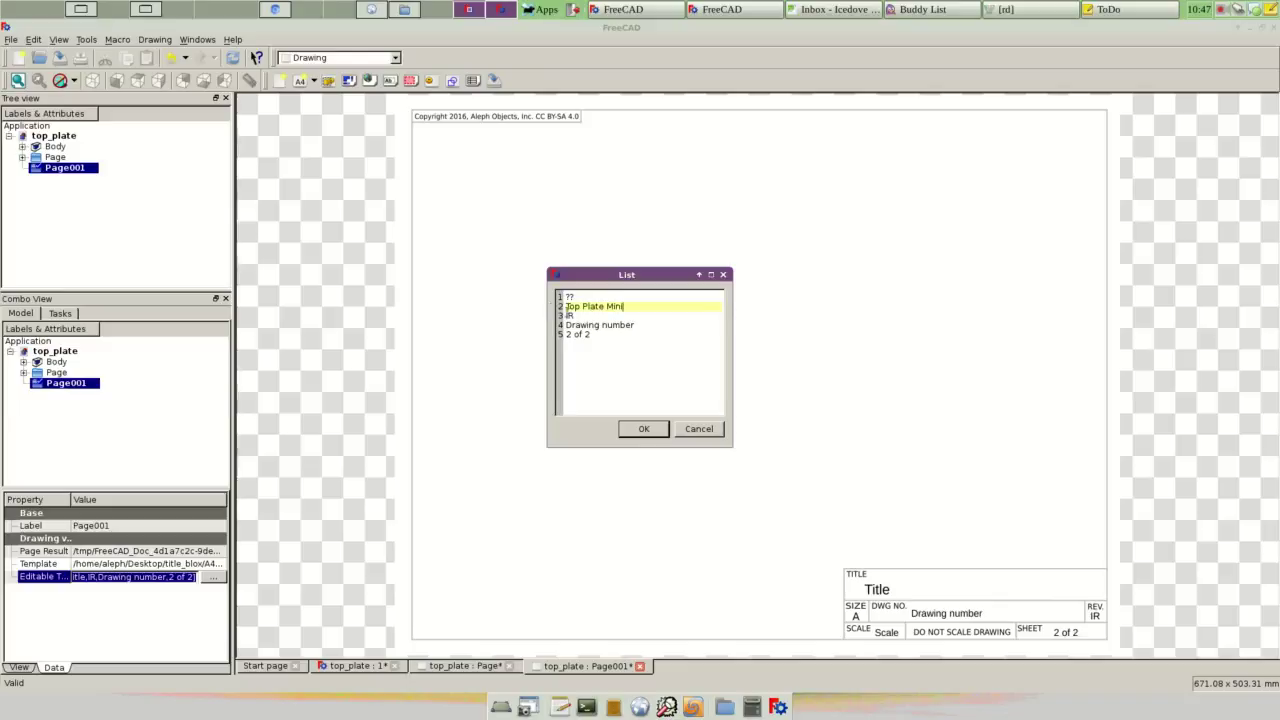
left_click_drag(634, 325, 521, 326)
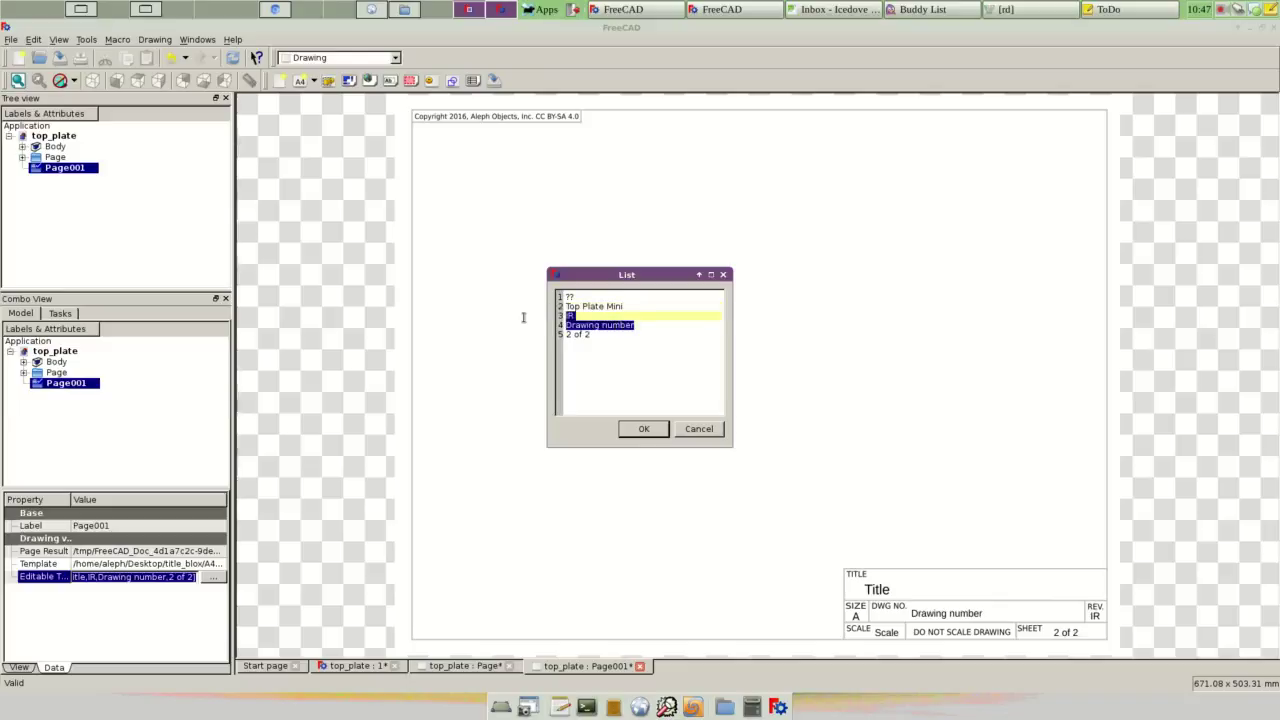
type("PP-MP0050")
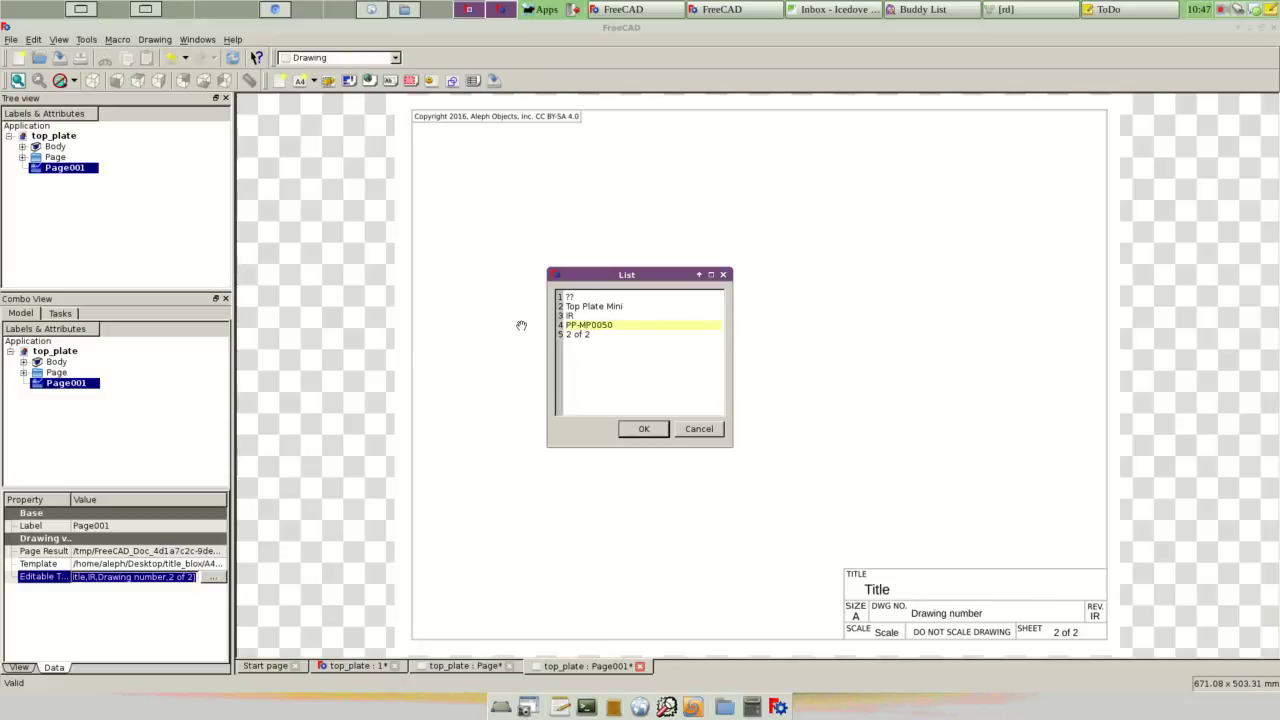
left_click(648, 428)
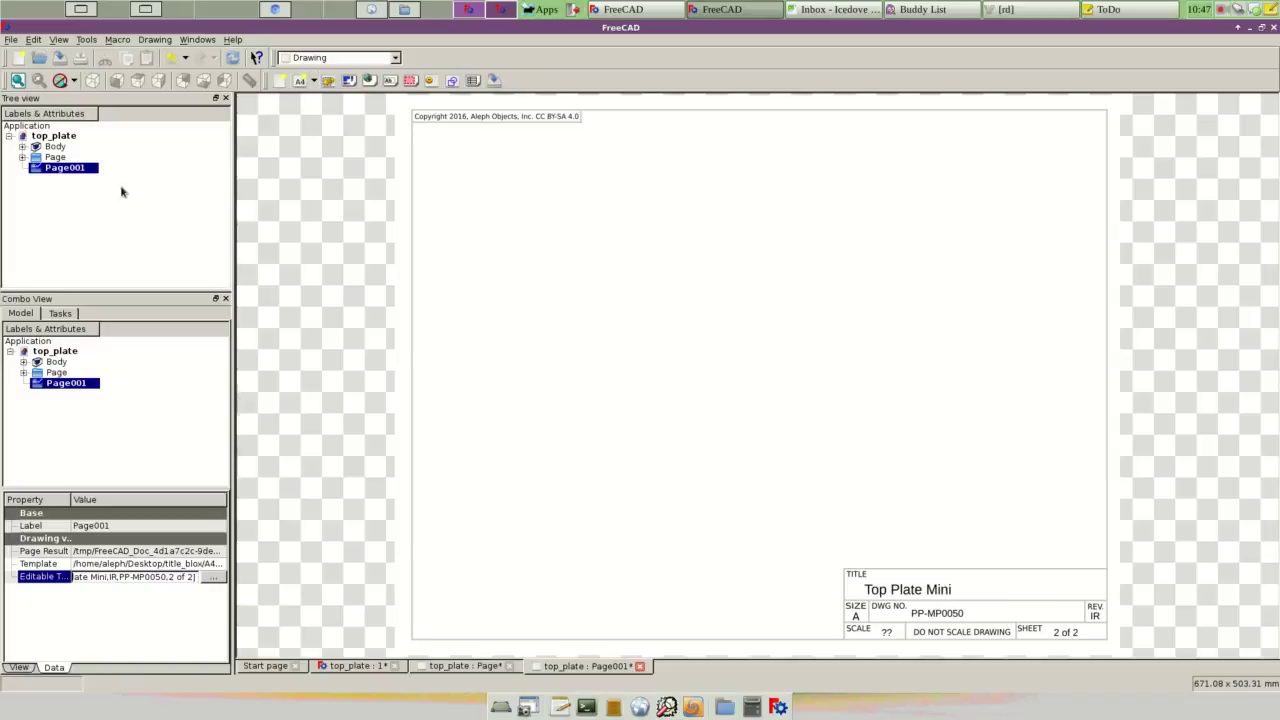
Step: Create a view of the part body and move it onto Page001
left_click(55, 147)
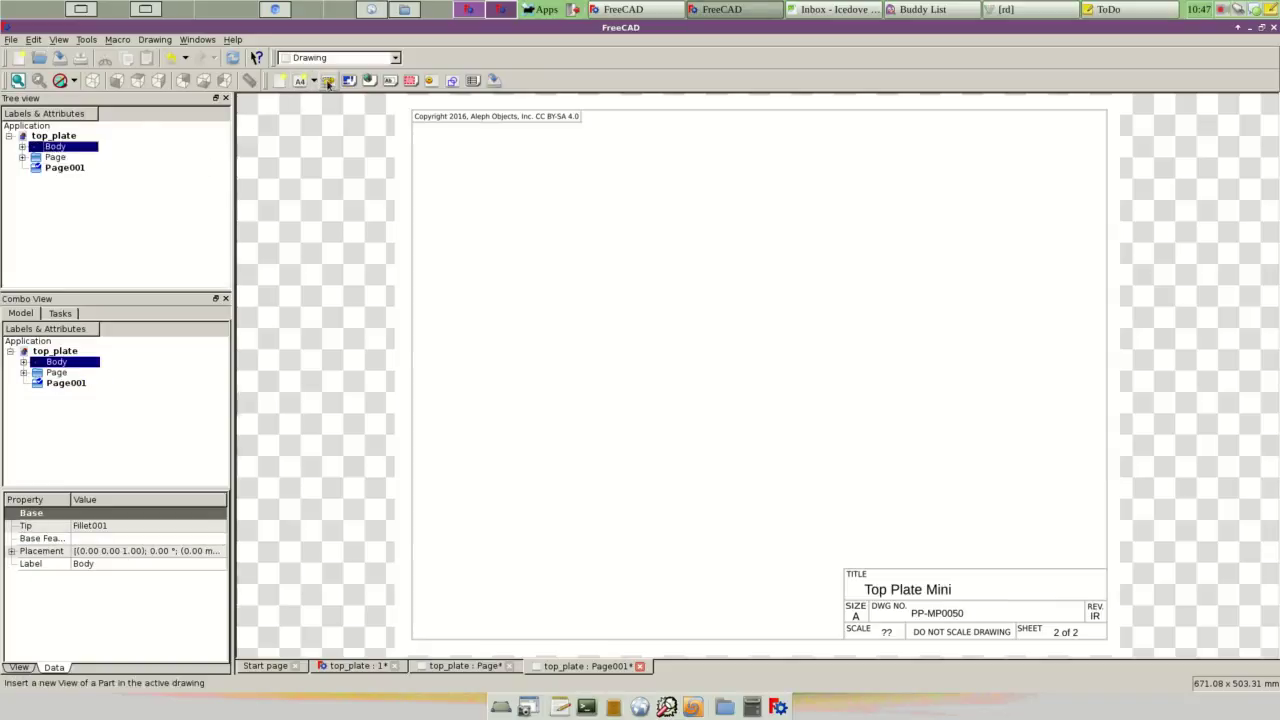
left_click(24, 373)
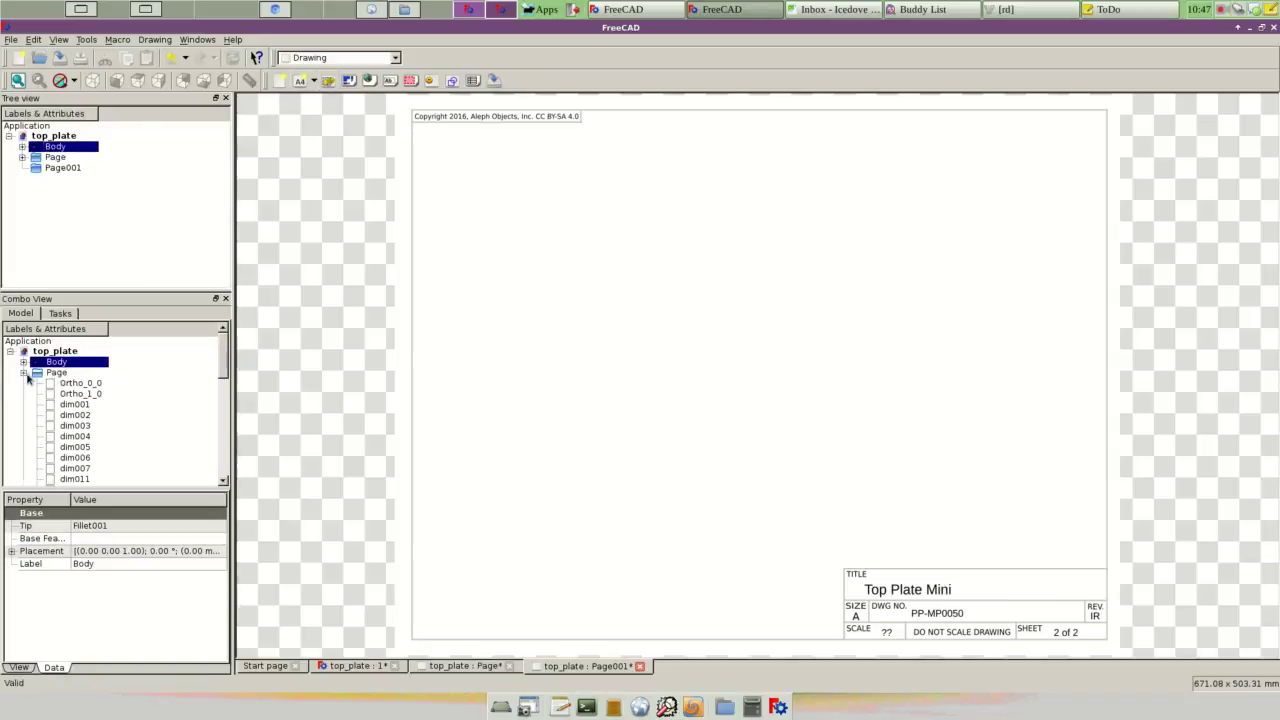
scroll(104, 435, "down", 5)
left_click(76, 470)
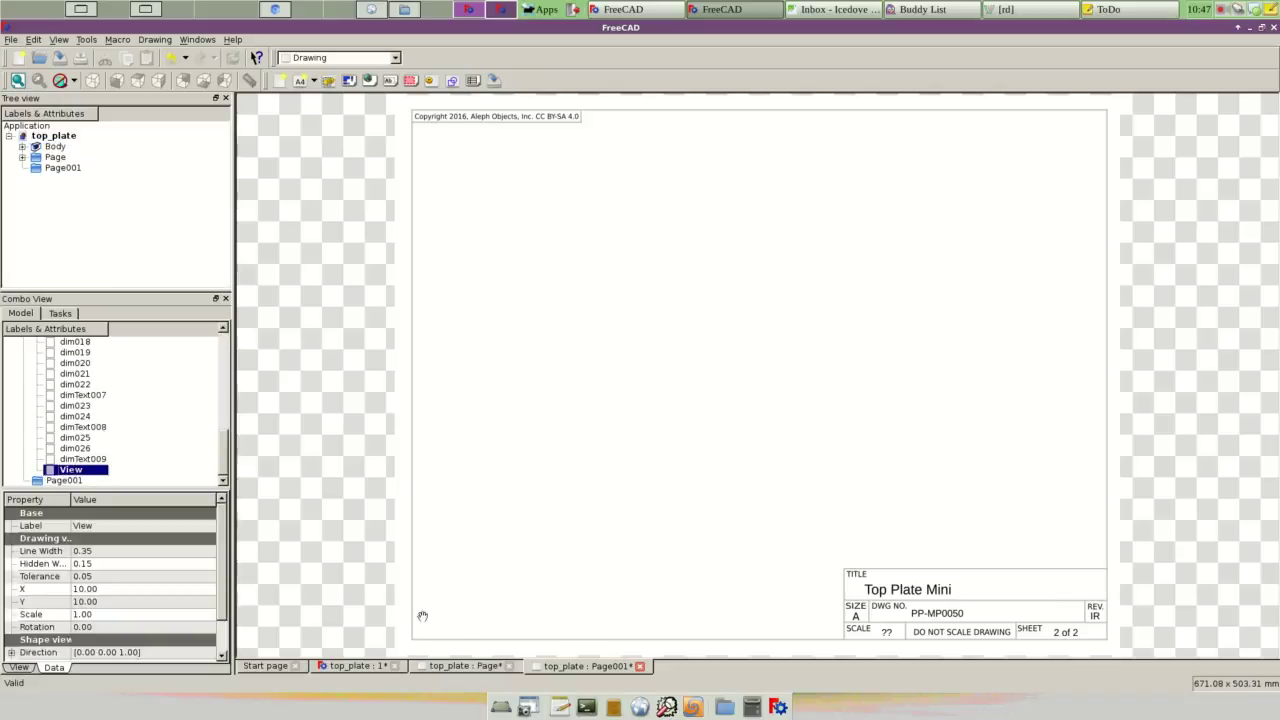
left_click(472, 666)
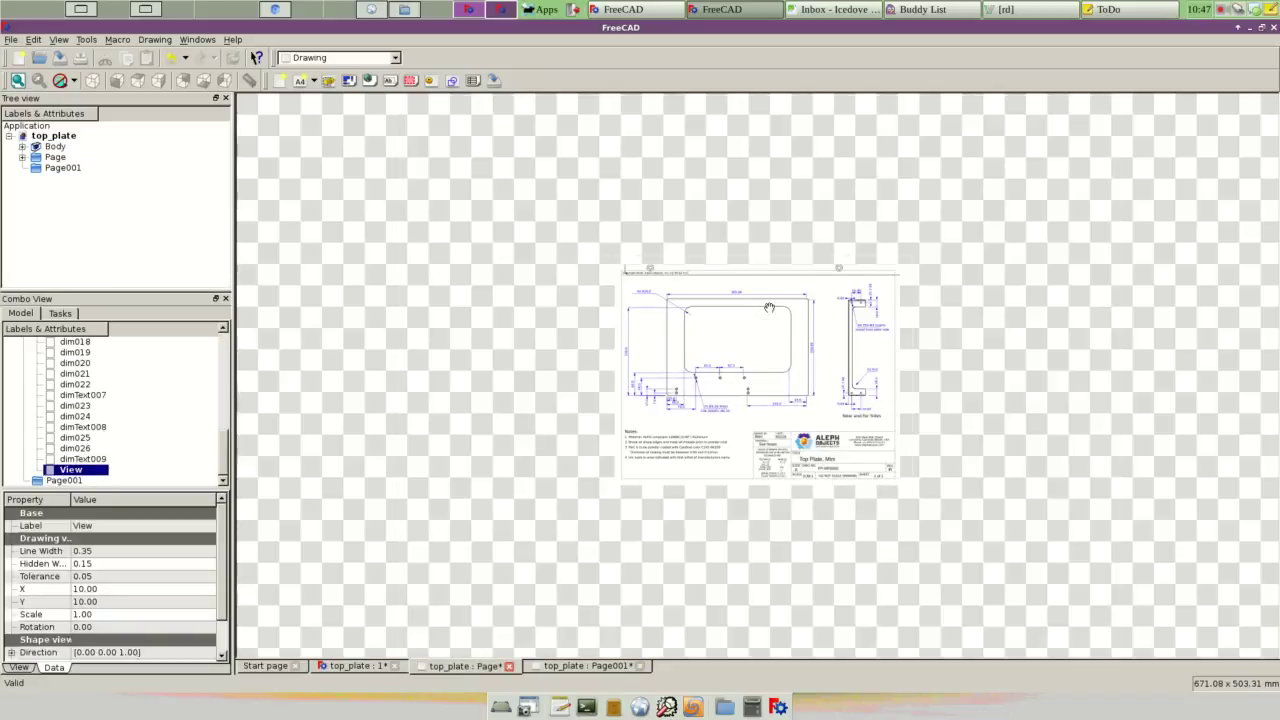
scroll(769, 307, "up", 4)
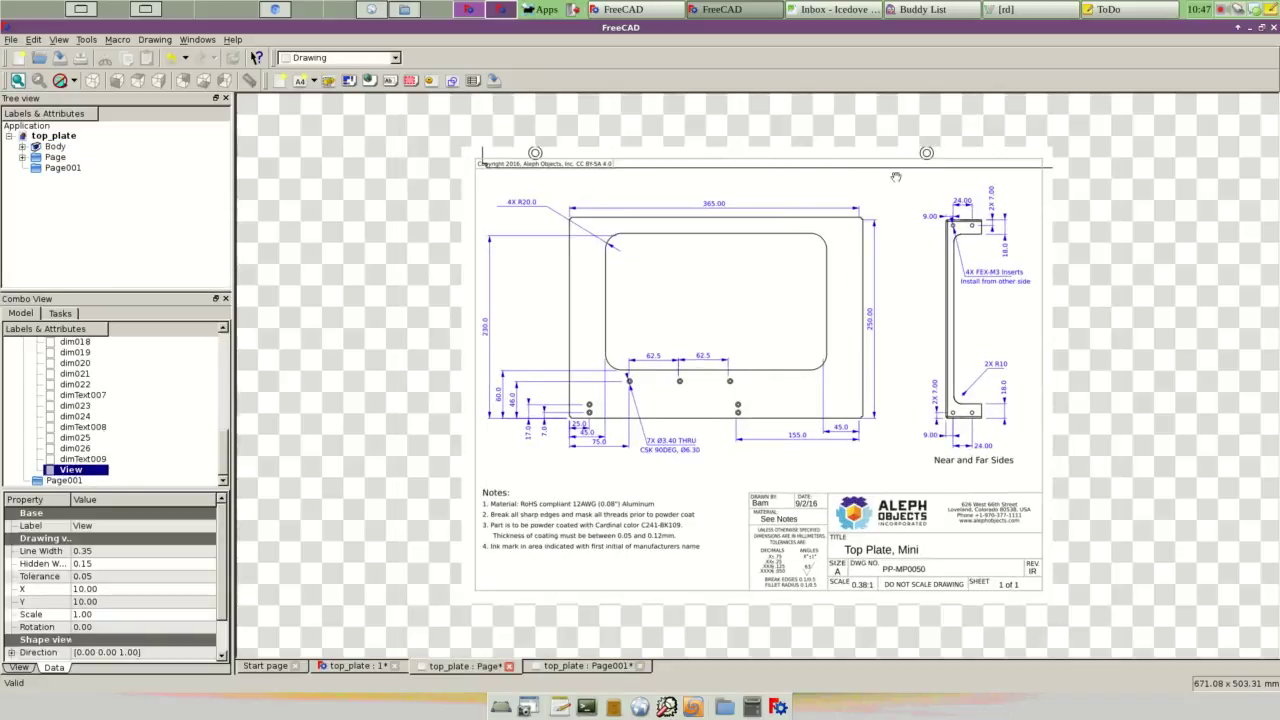
mouse_move(72, 470)
left_mouse_down()
mouse_move(95, 479)
mouse_move(40, 480)
left_mouse_up()
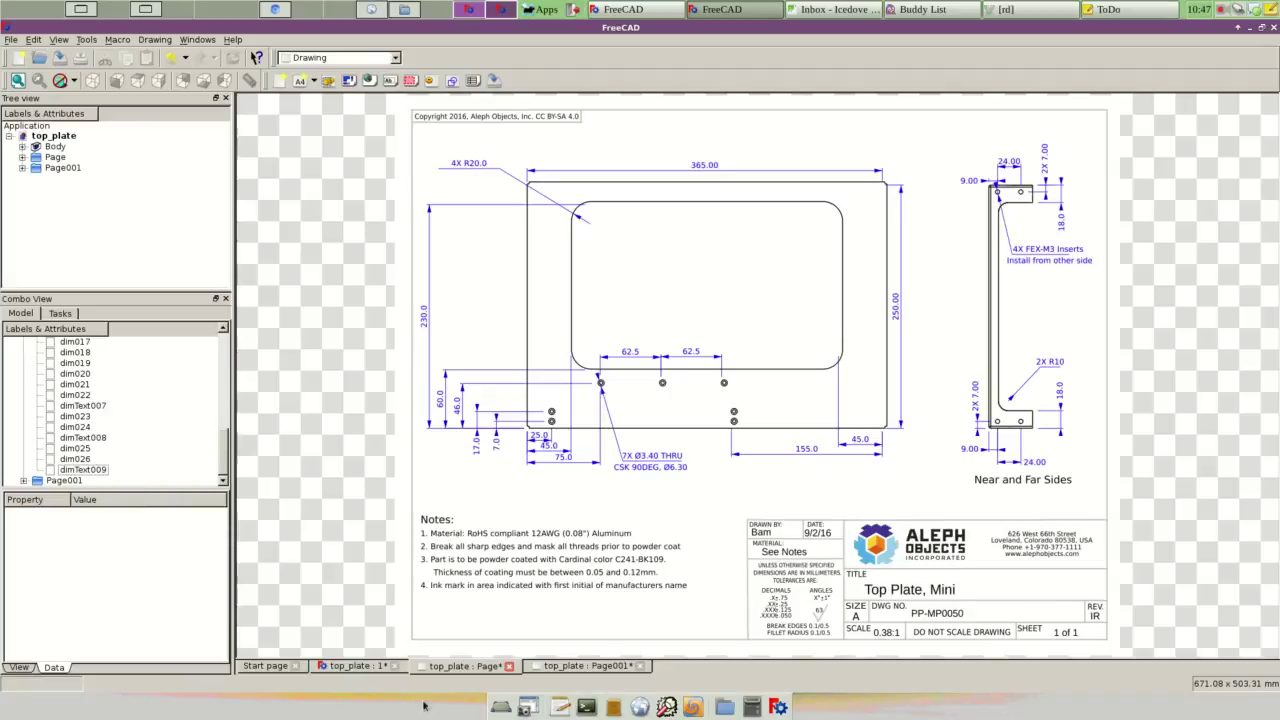
Step: Set the view on Page001 to scale 0.5
left_click(600, 668)
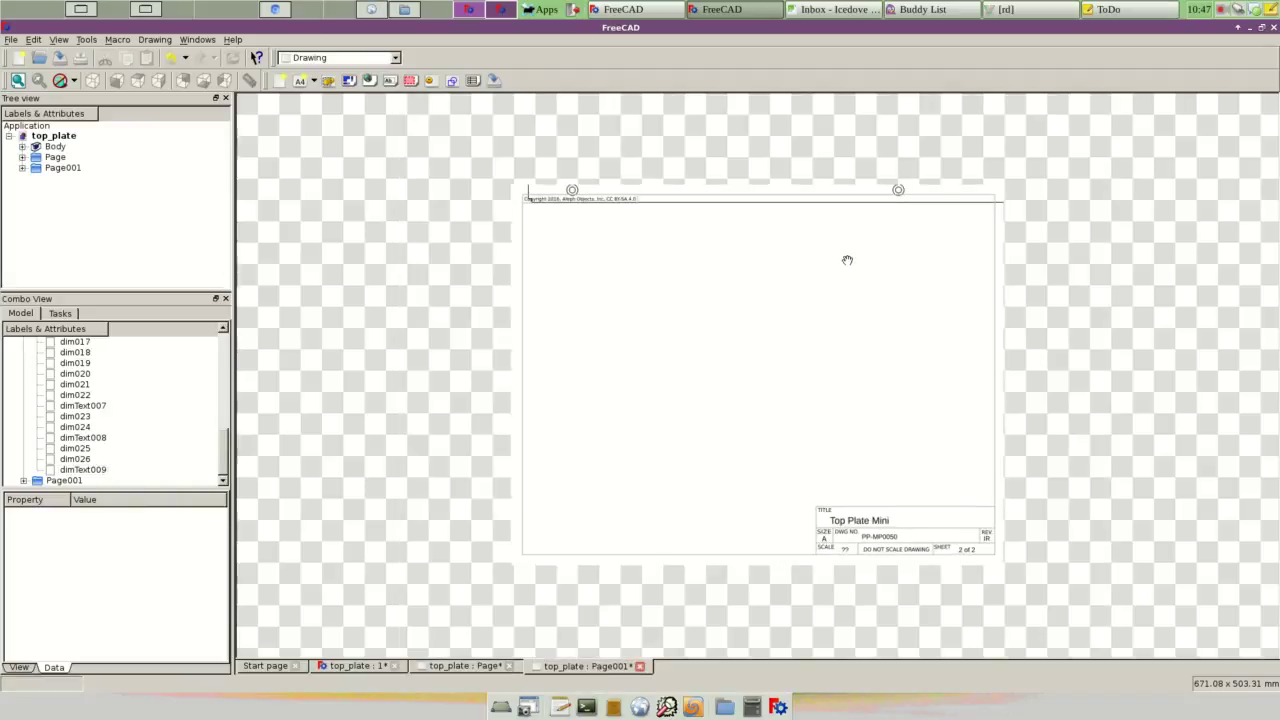
scroll(55, 448, "up", 3)
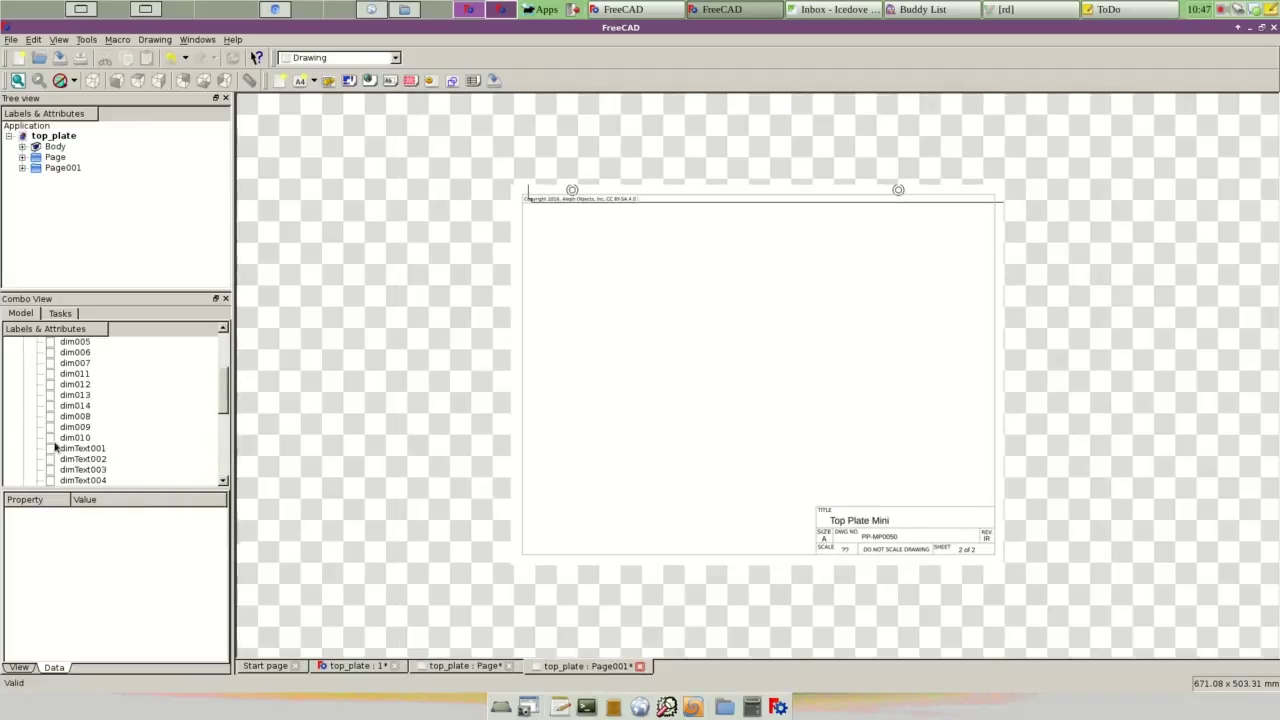
scroll(55, 448, "up", 5)
left_click(24, 372)
left_click(24, 384)
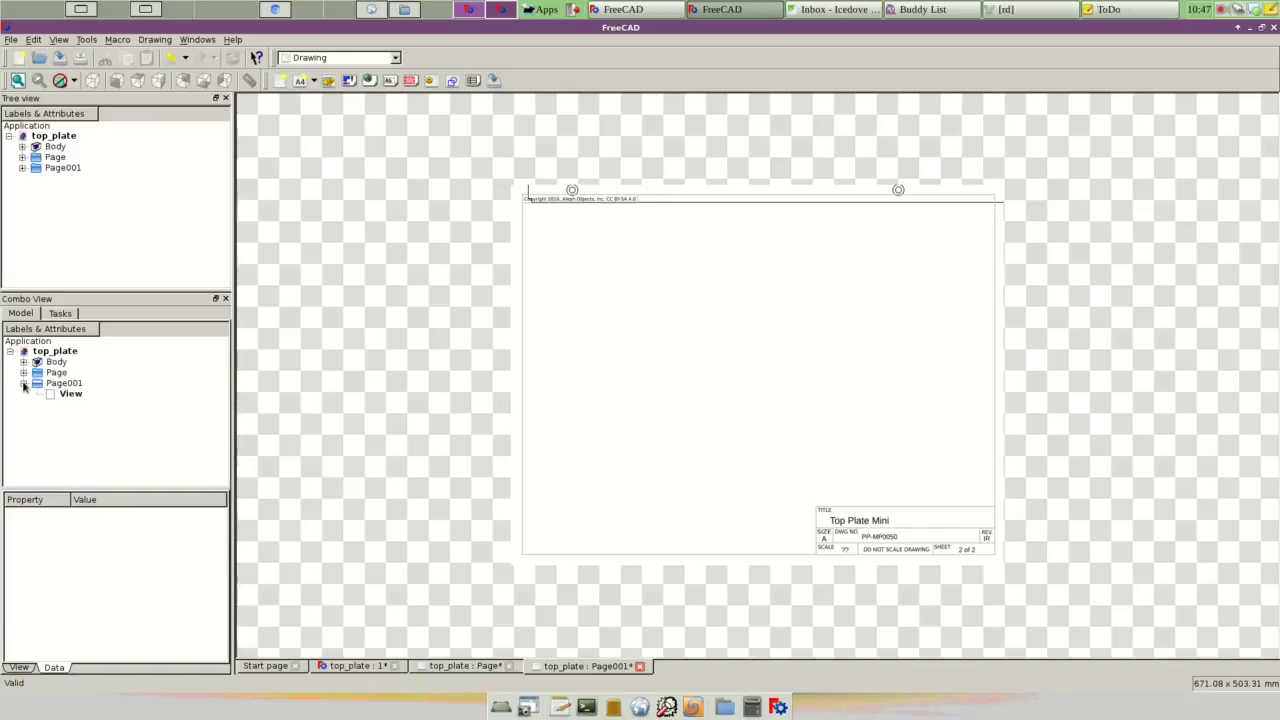
left_click(74, 395)
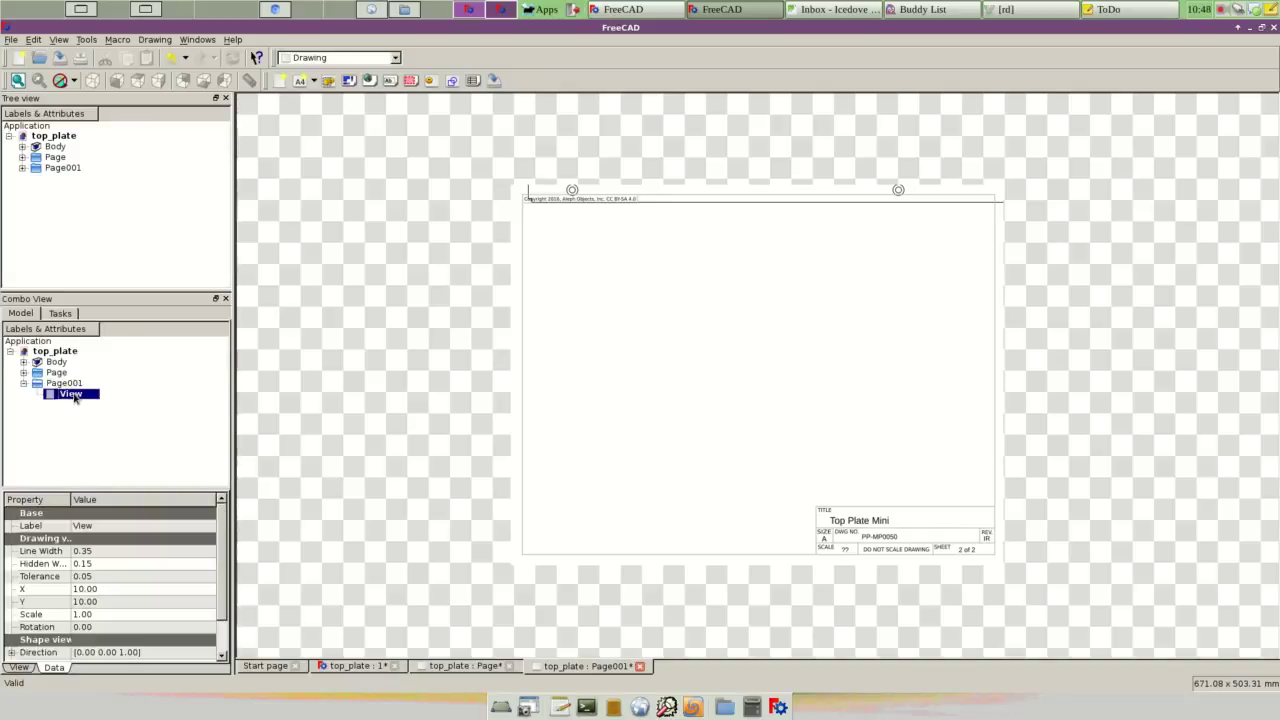
left_click(115, 615)
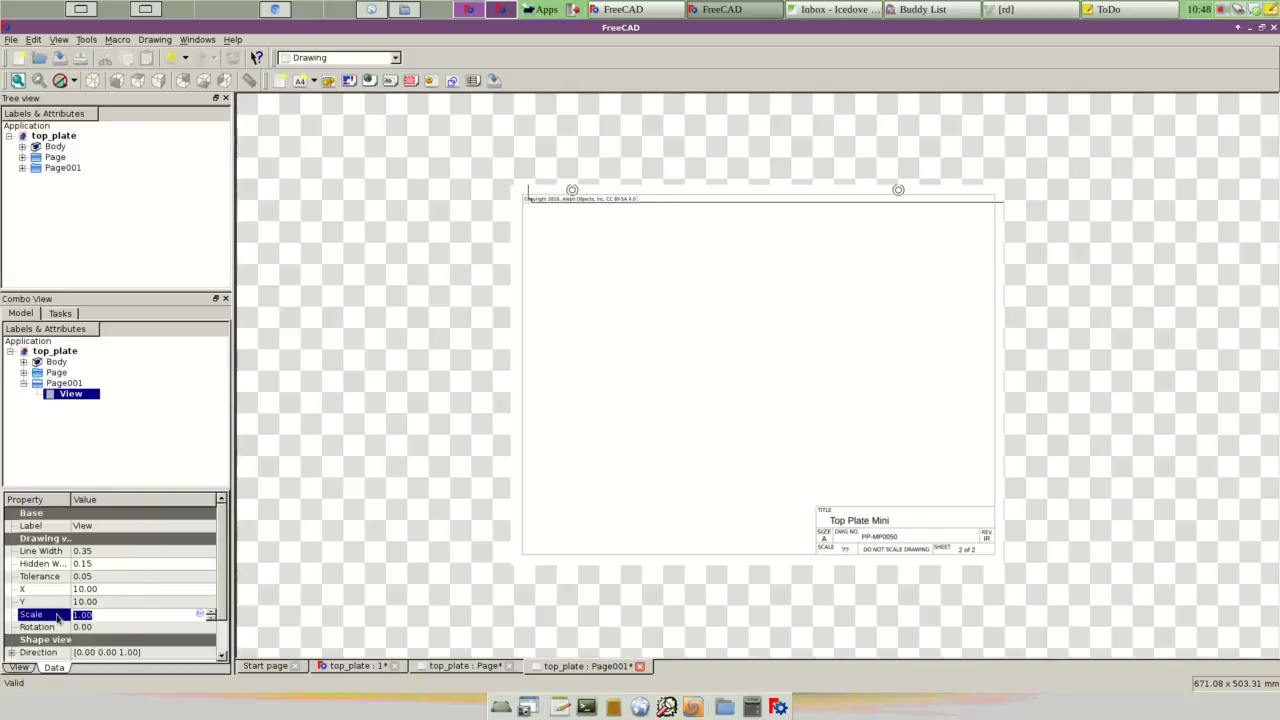
type("0.5")
key("Return")
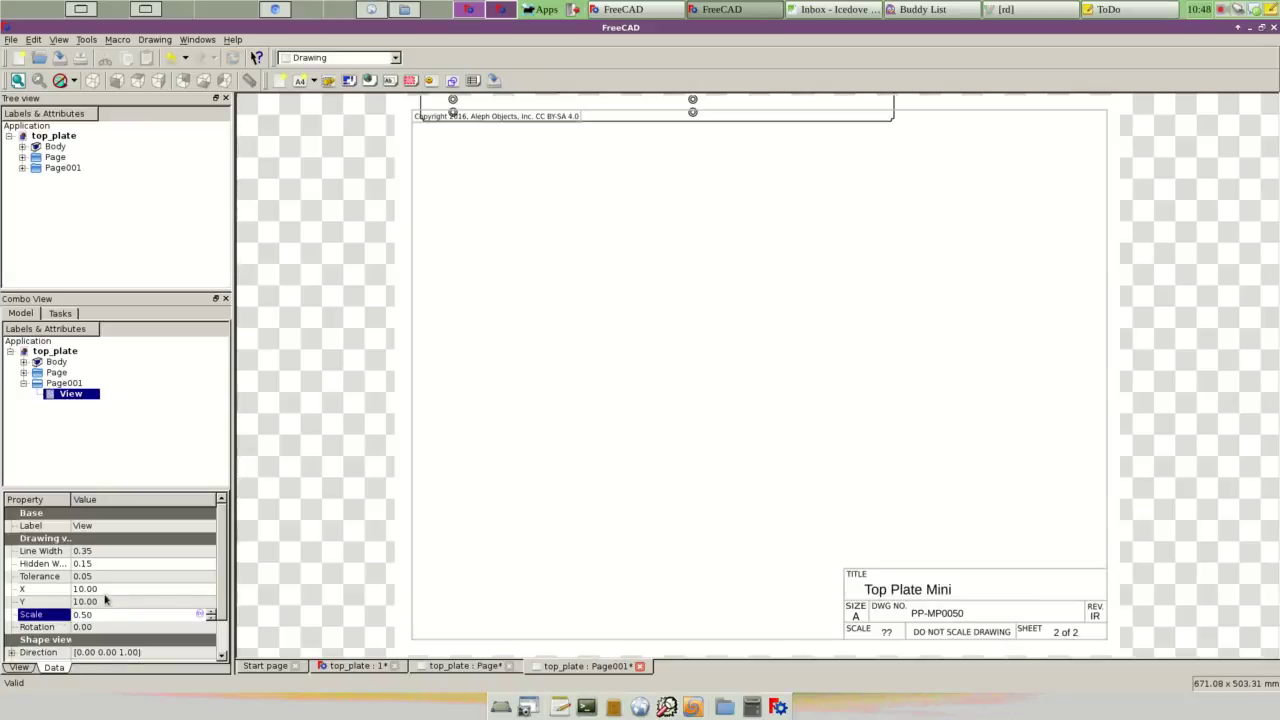
Step: Position the view at X 50 and Y 150
left_click(105, 590)
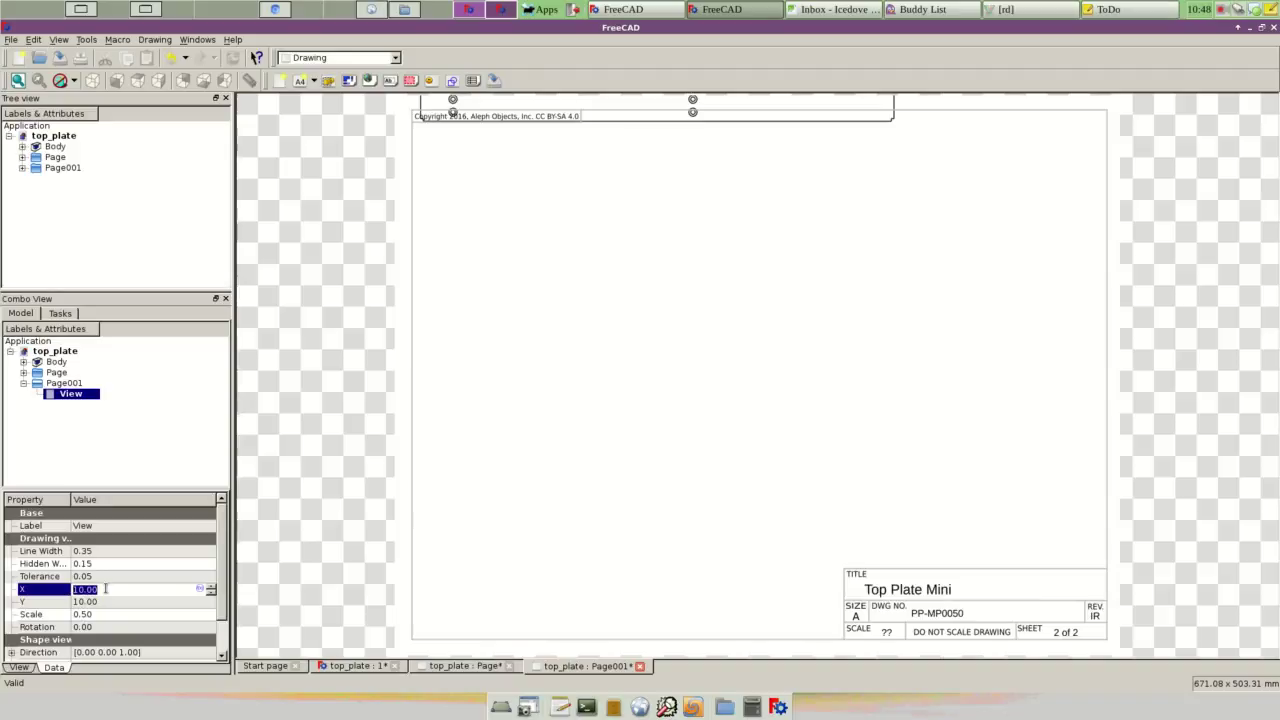
type("50")
left_click(106, 602)
type("150")
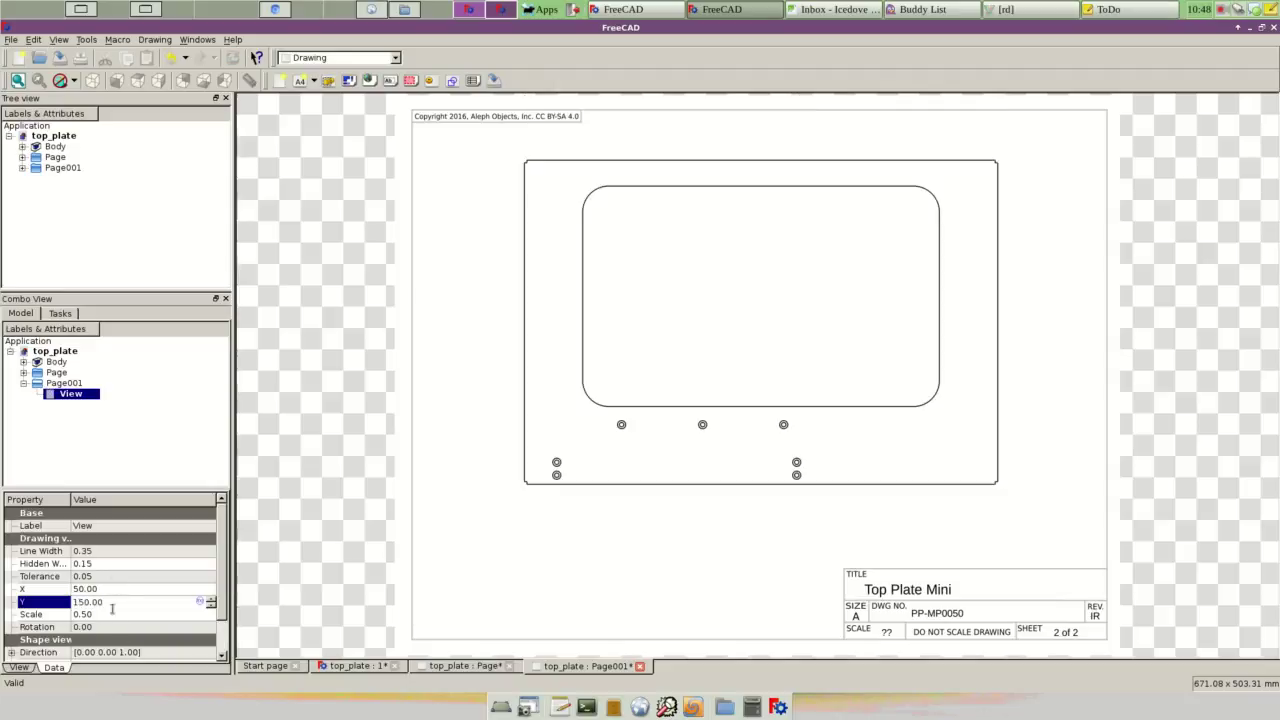
Step: Make the view isometric by setting its Direction x and y to 1
scroll(222, 625, "down", 1)
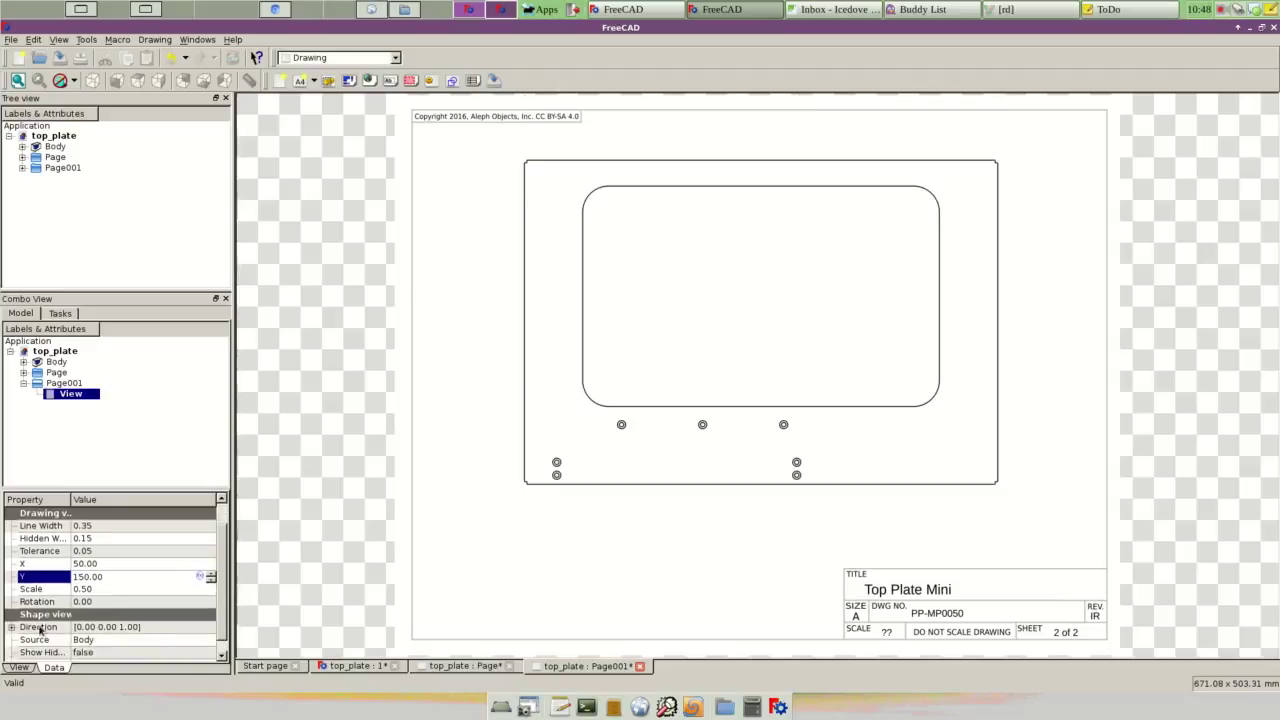
left_click(22, 627)
key("Right")
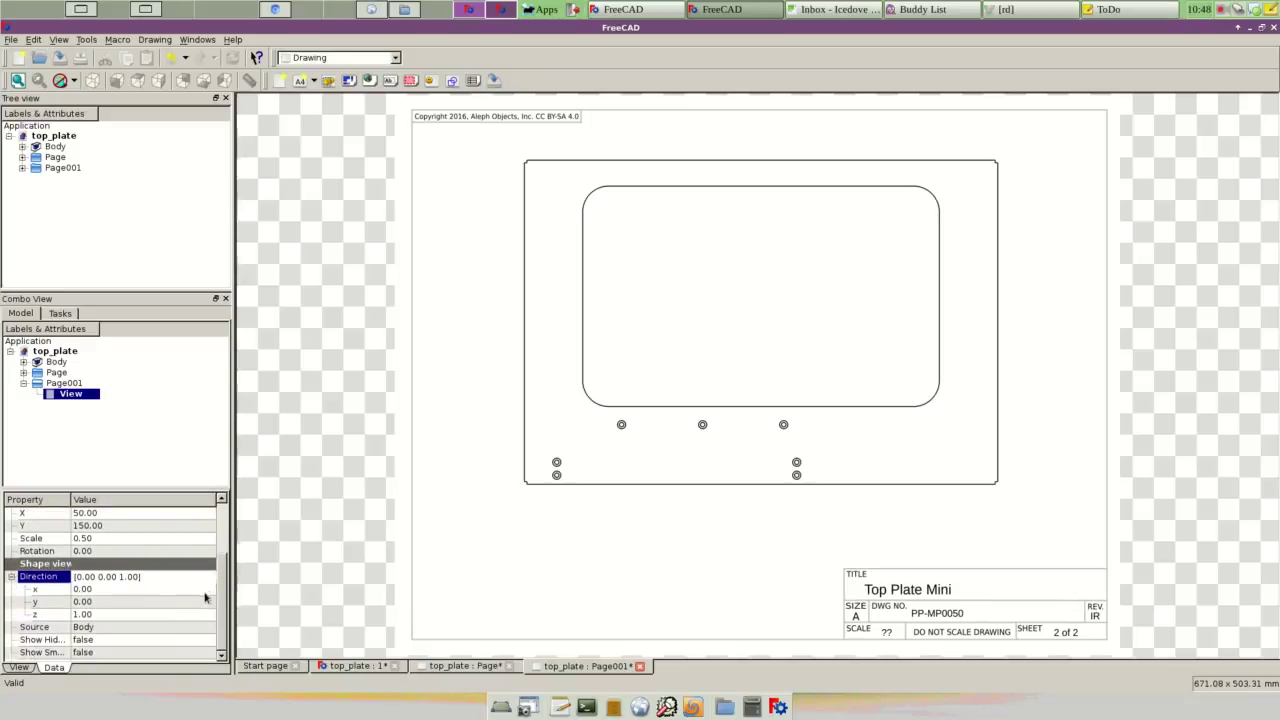
left_click(103, 589)
type("1")
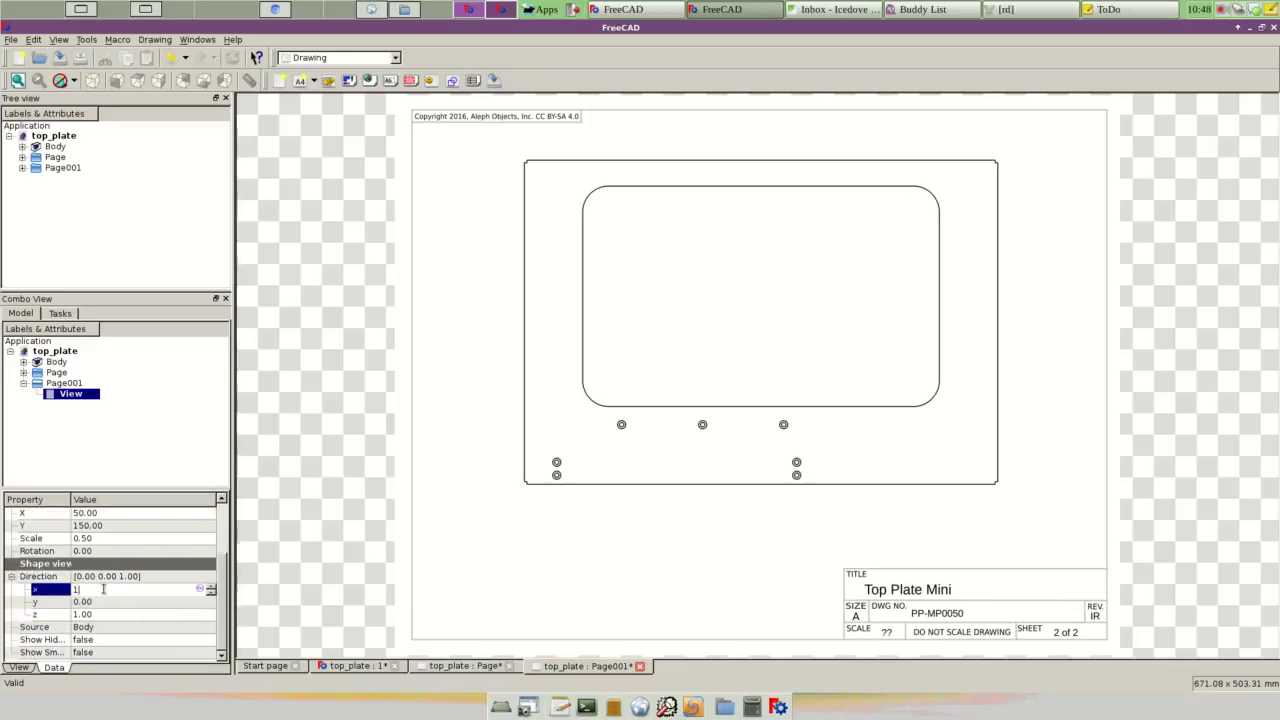
left_click(104, 602)
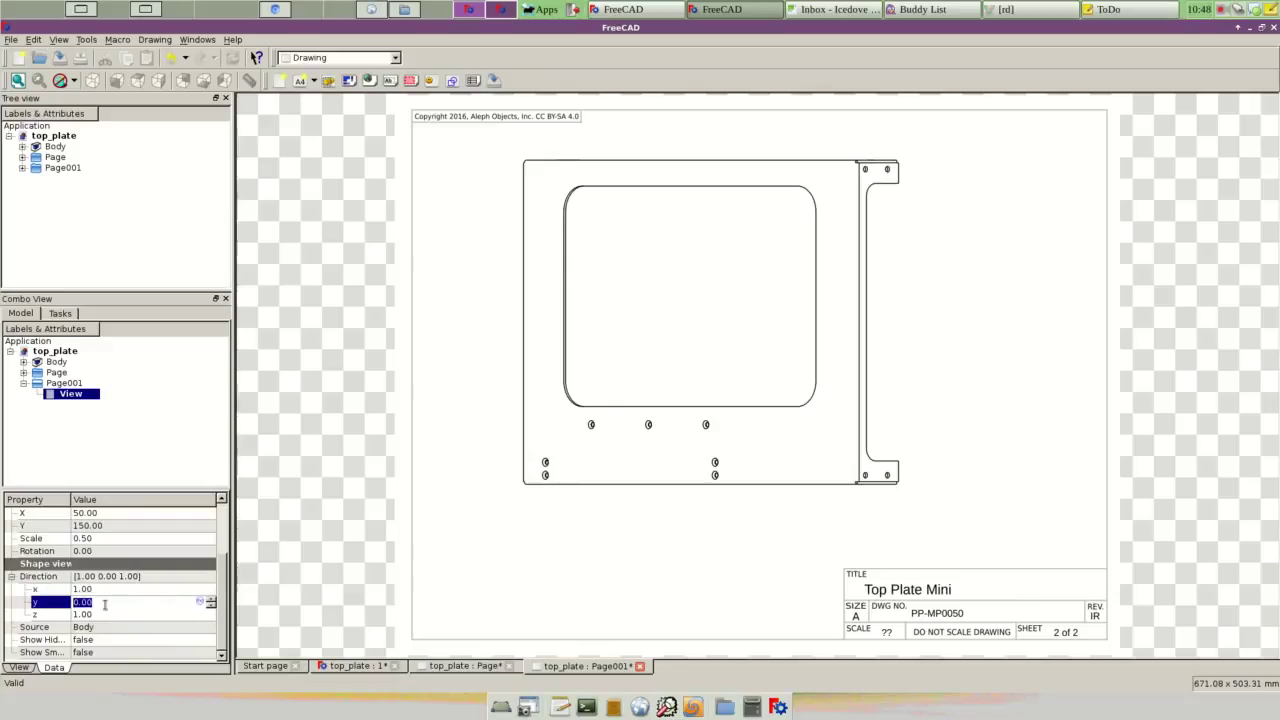
type("1")
key("Return")
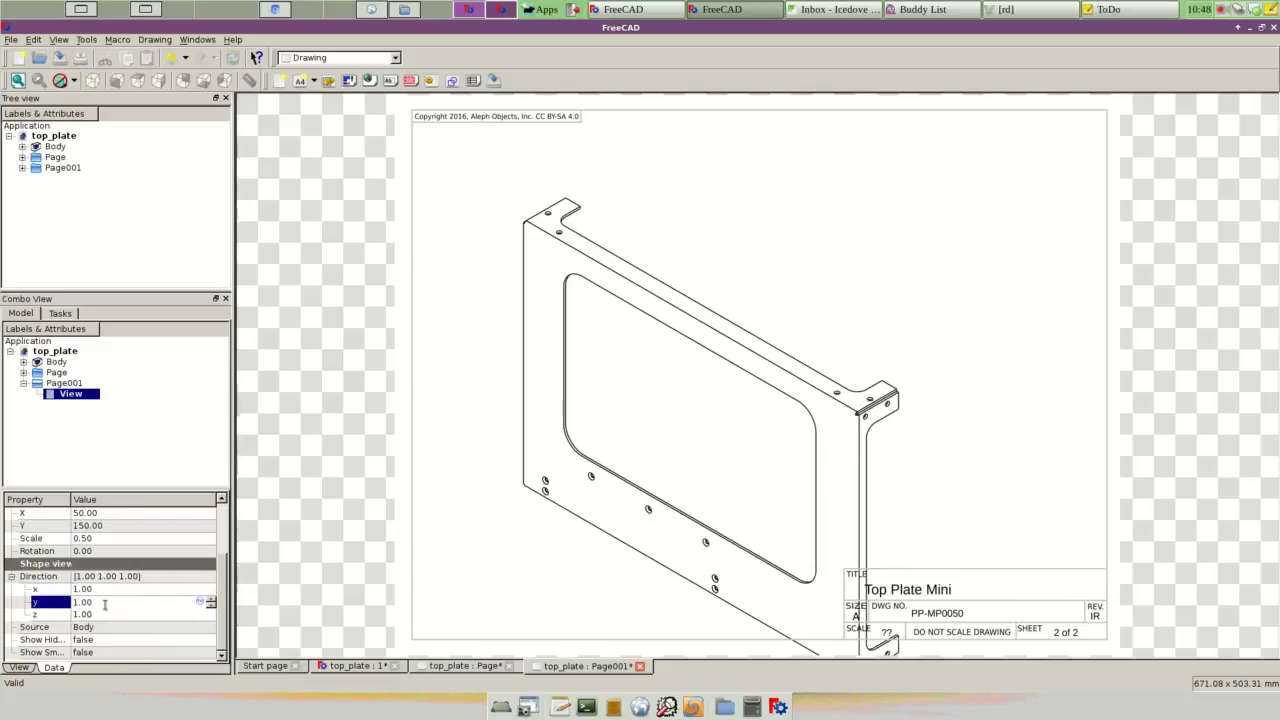
Step: Settle the view's Y position at 120 and set its scale to 0.40
left_click(110, 525)
type("100")
key("Return")
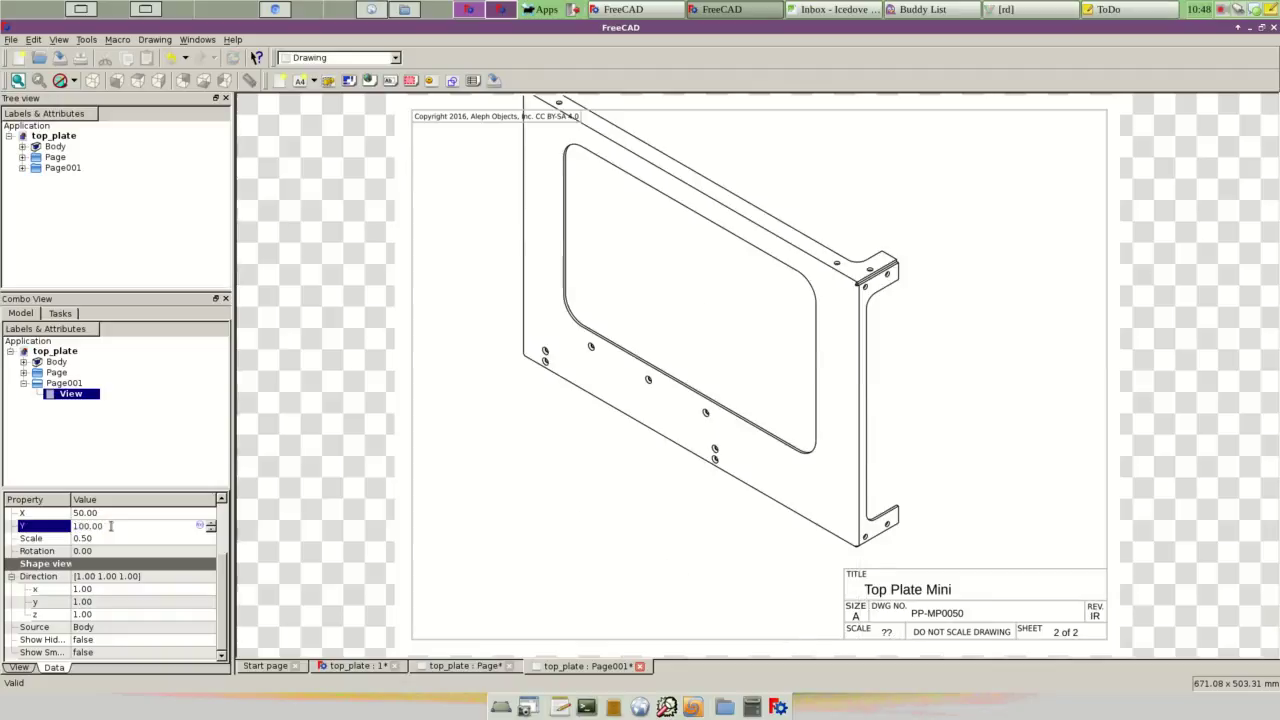
left_click_drag(110, 526, 21, 522)
type("80")
key("Return")
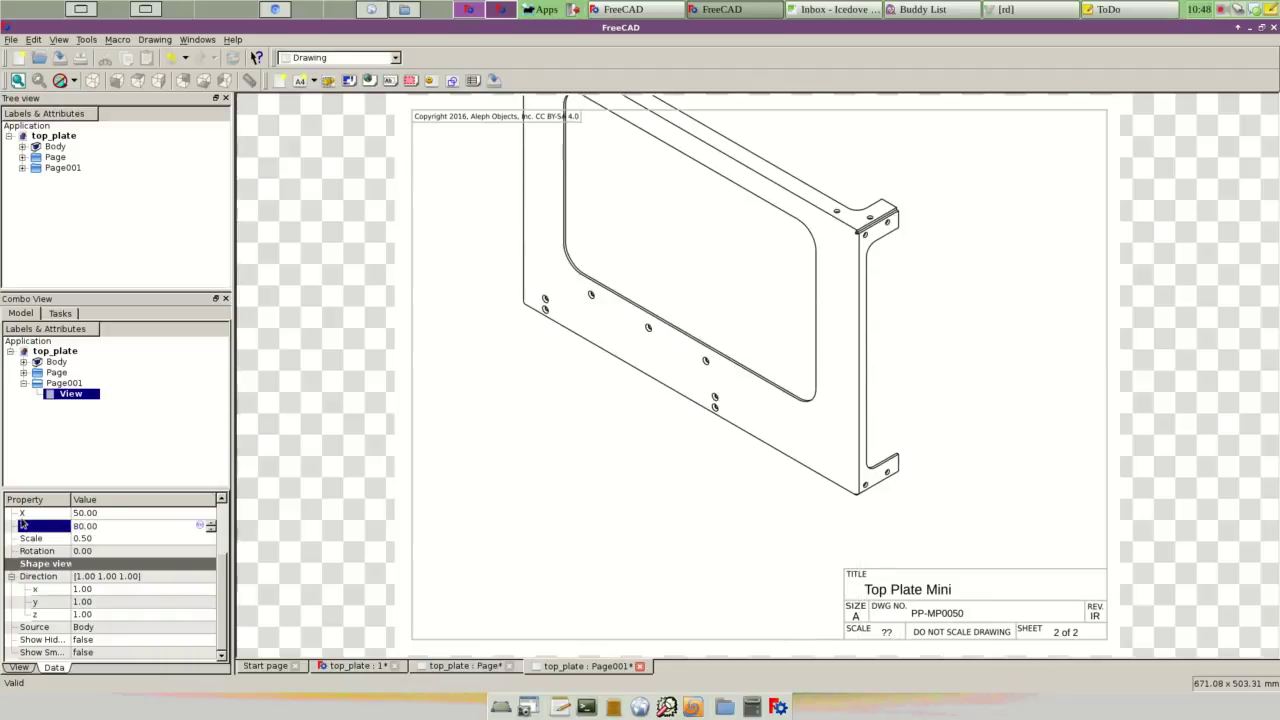
left_click_drag(103, 527, 5, 515)
type("120")
key("Return")
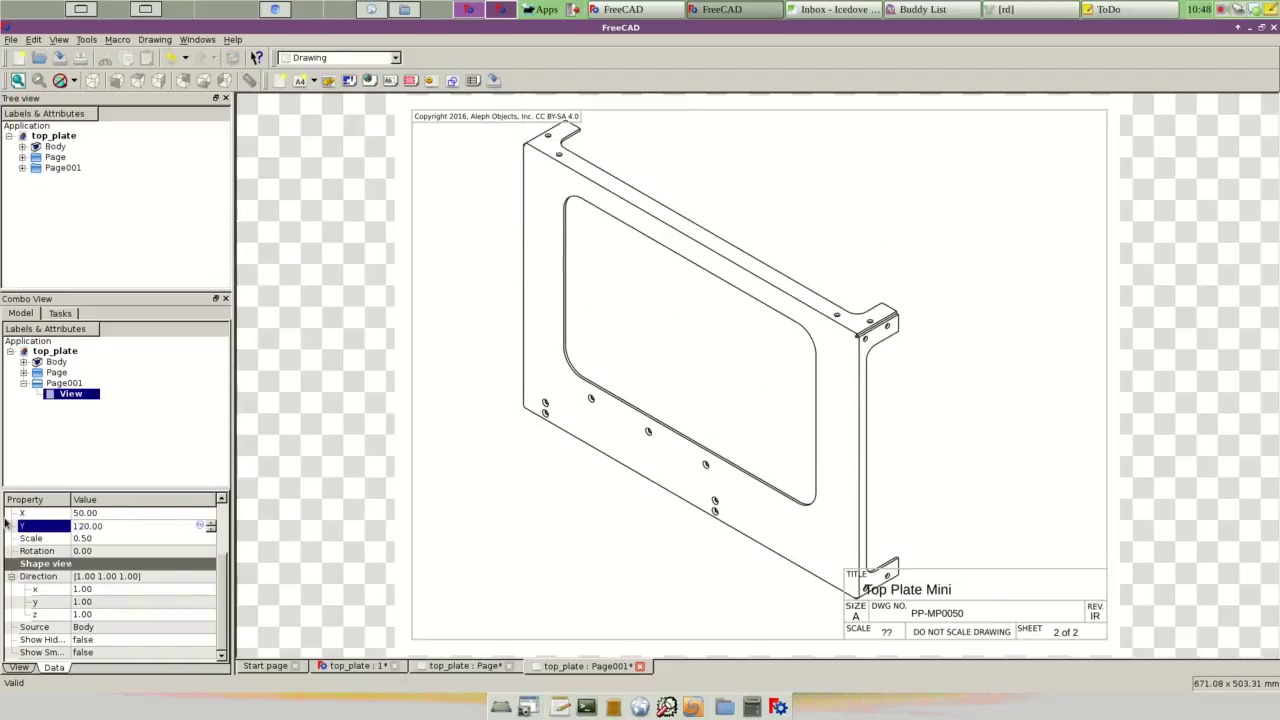
left_click(93, 540)
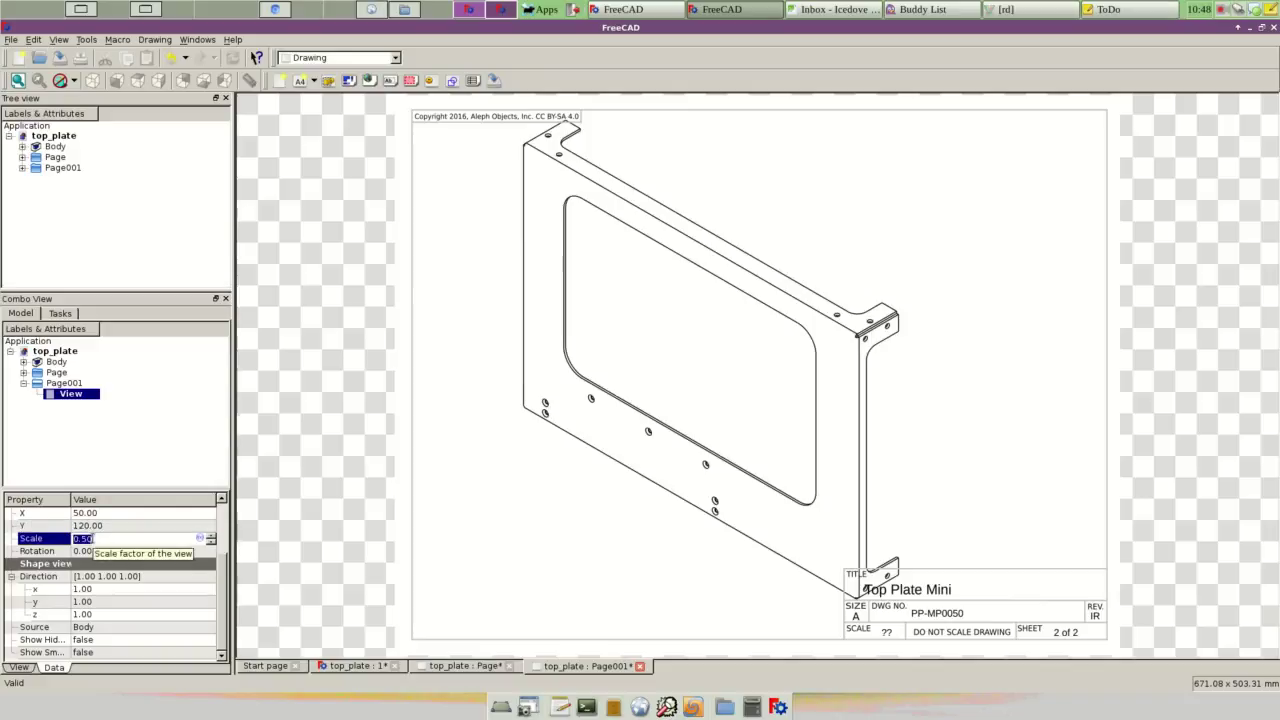
type("0.40")
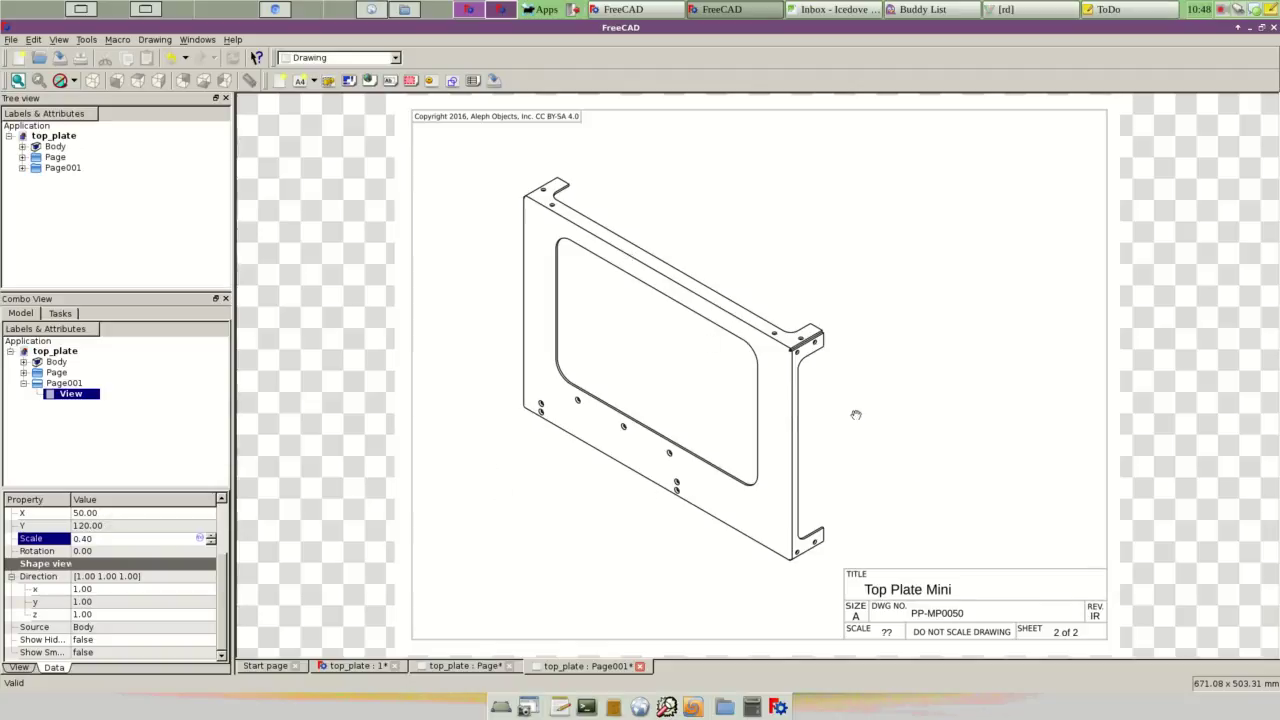
Step: In Drawing Dimensioning, draw a welding-note leader from the plate's upper right corner
left_click(340, 57)
left_click(337, 115)
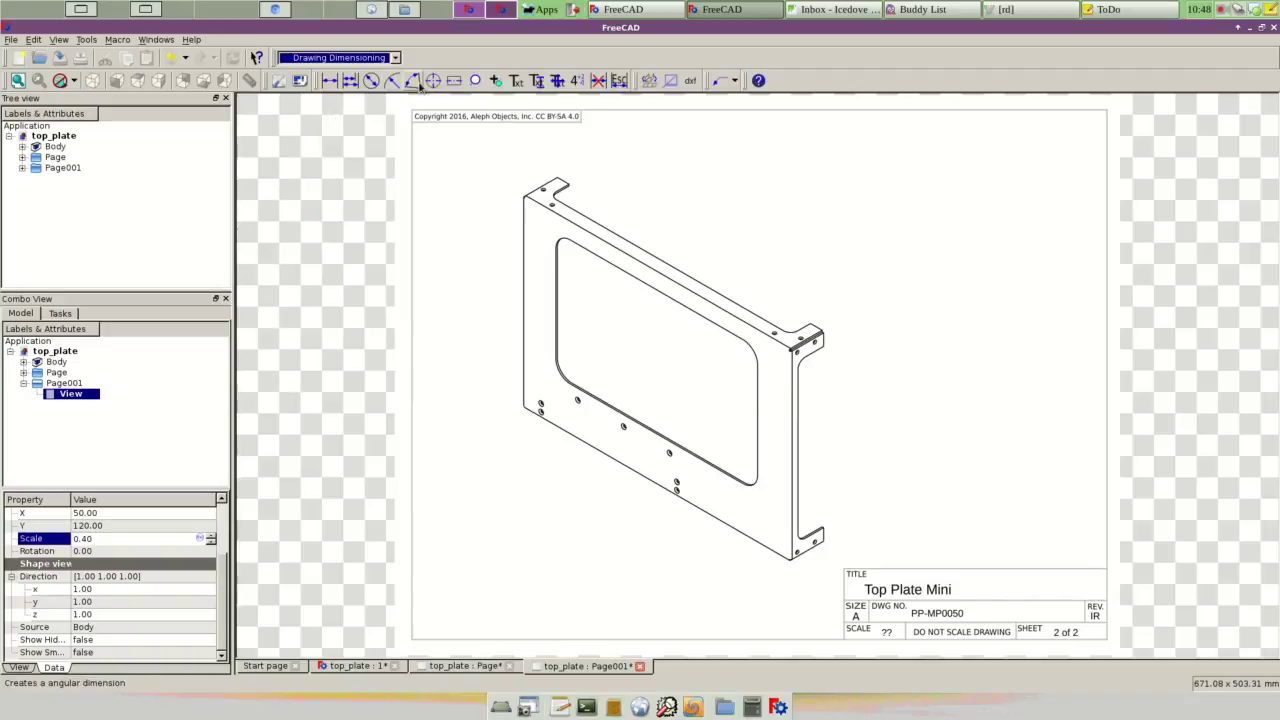
left_click(720, 80)
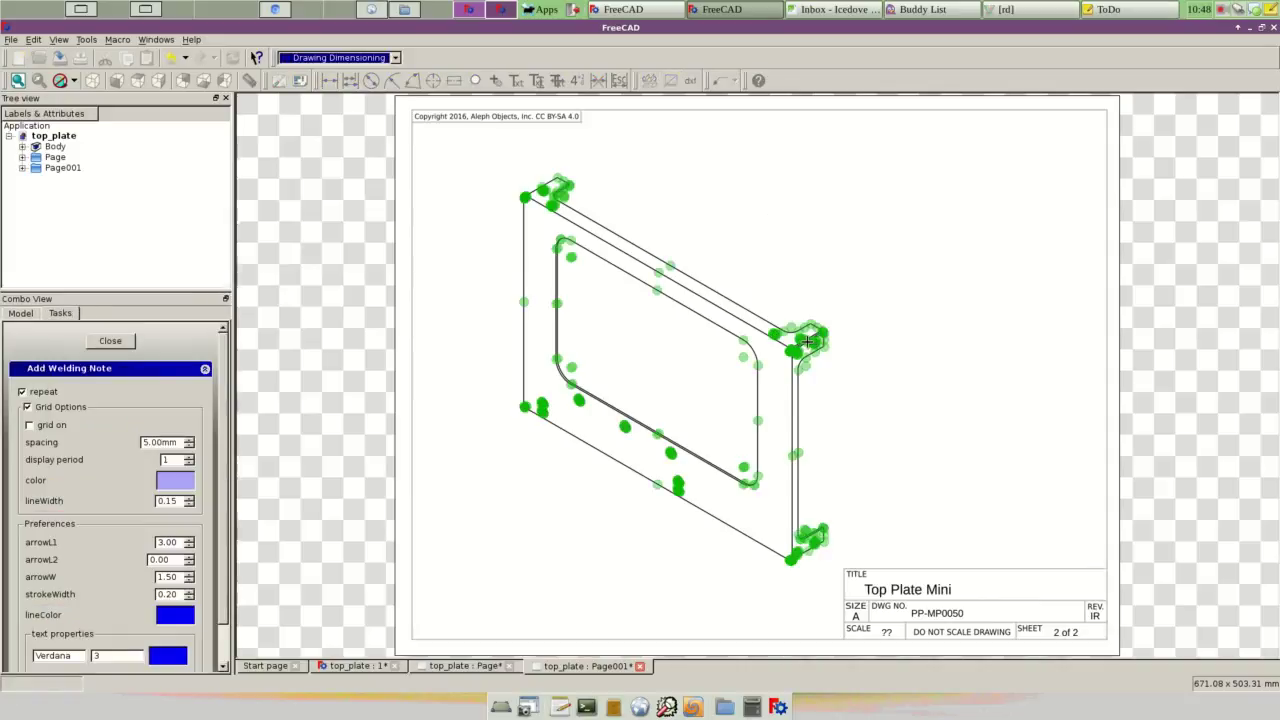
left_click(807, 342)
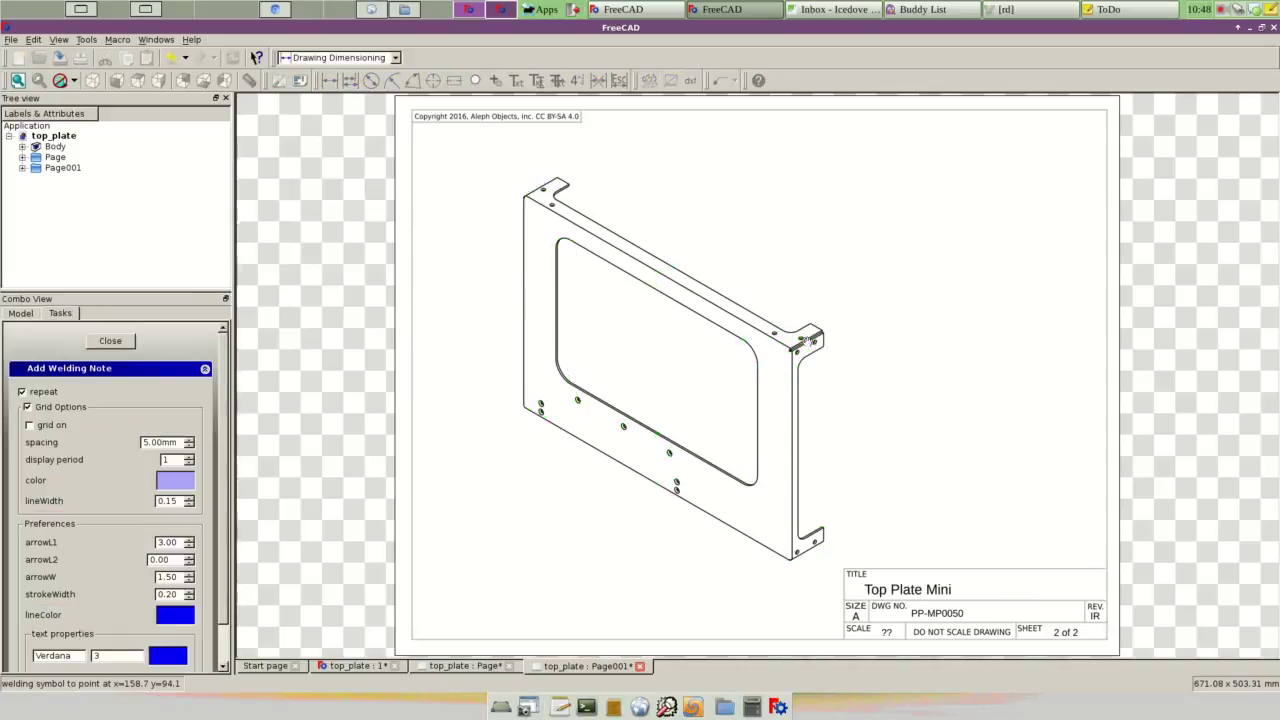
left_click(855, 421)
left_click(1011, 421)
left_click(108, 341)
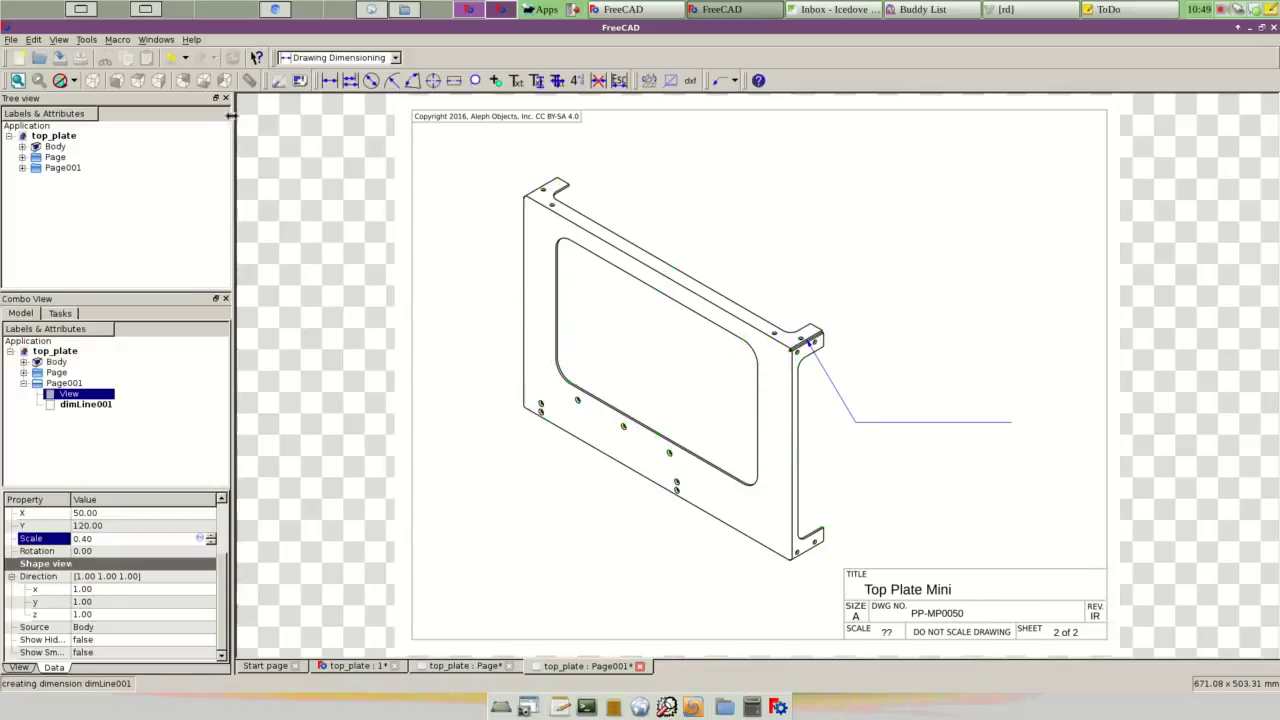
Step: Start a blue text note reading '4x Seam weld and grind smooth'
left_click(516, 80)
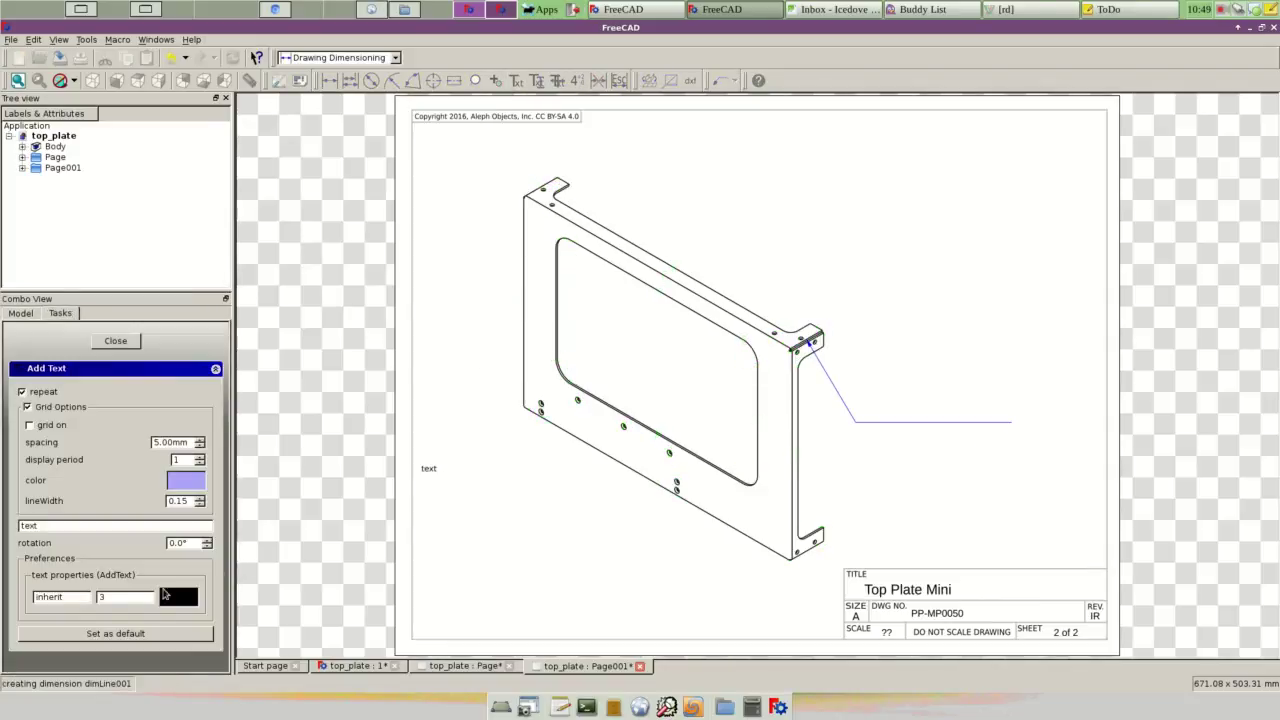
left_click(164, 594)
left_click(474, 285)
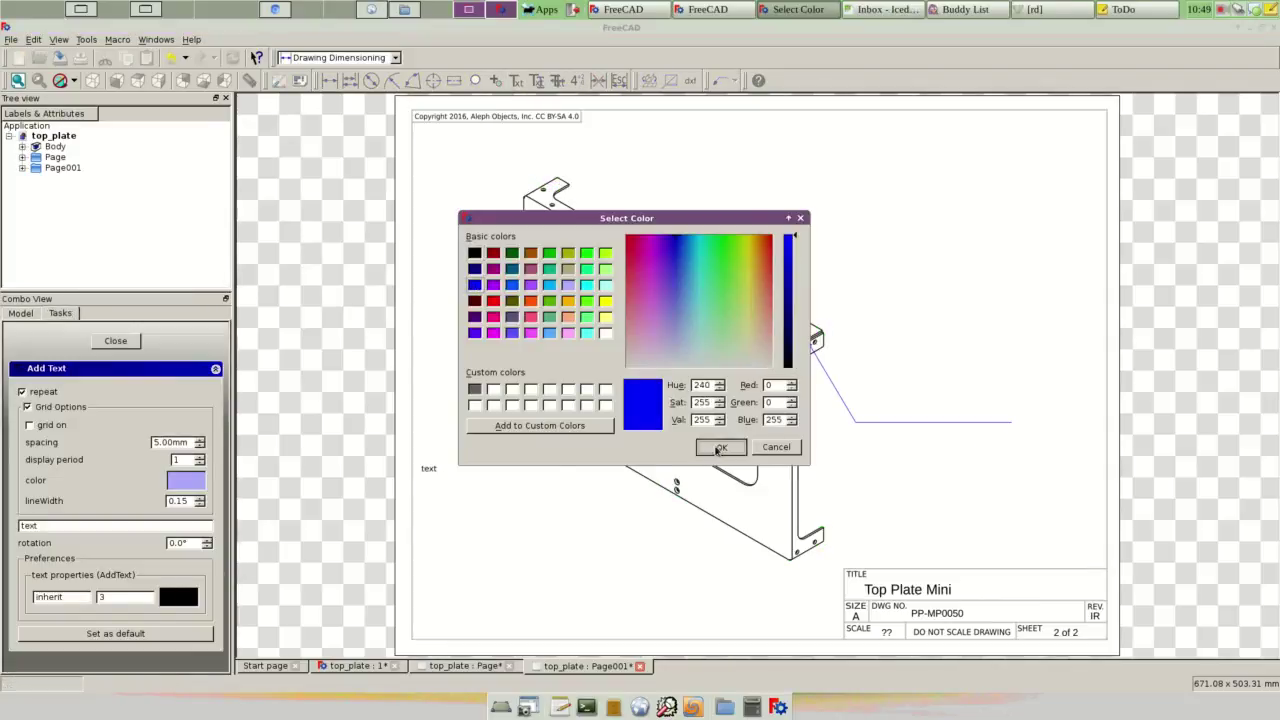
left_click(719, 447)
left_click_drag(68, 530, 5, 530)
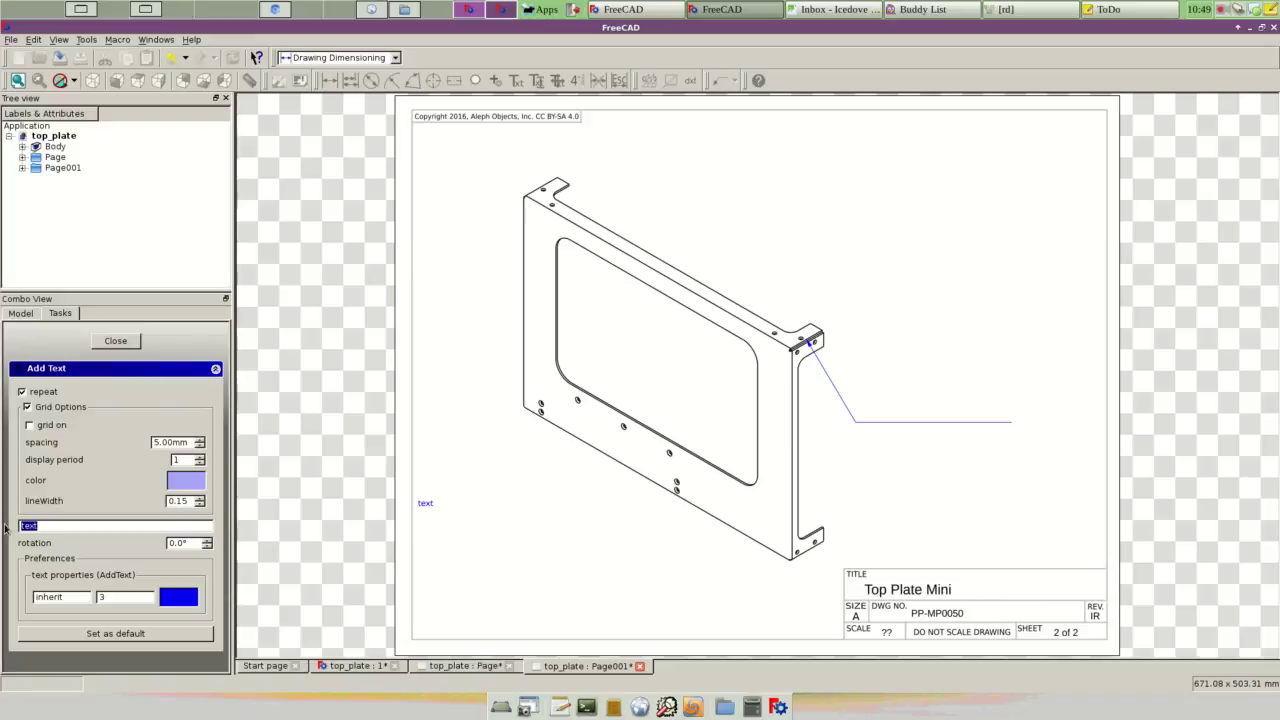
type("4")
key("BackSpace")
type("Seam weld and grind smooth")
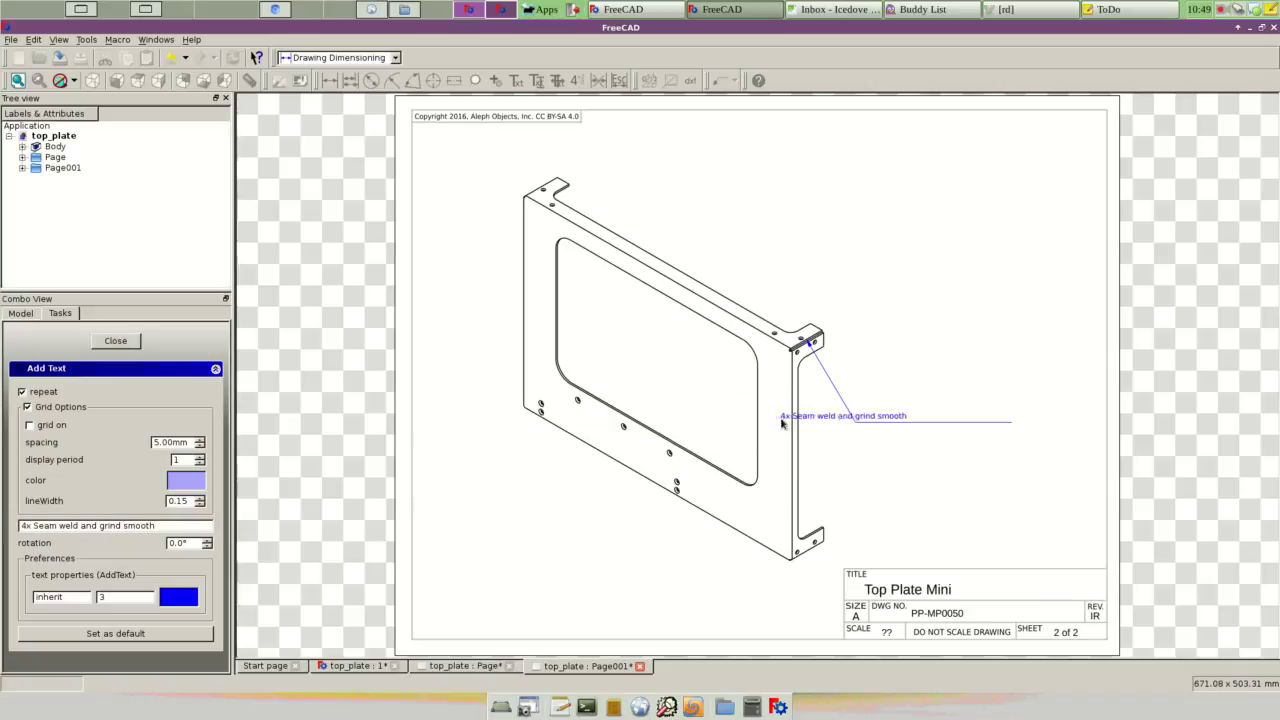
Step: Place the seam-weld note on the leader and add blue 'Gring to match bend radius' beneath it
left_click(871, 423)
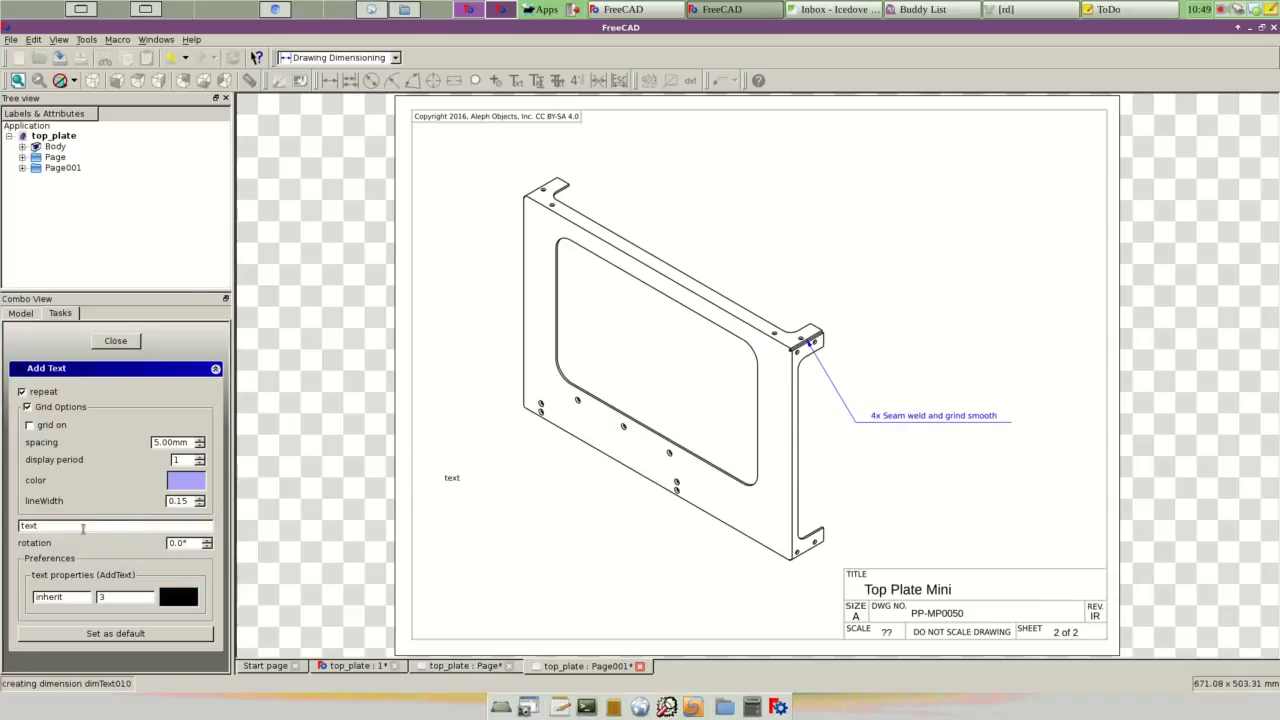
left_click_drag(86, 528, 5, 518)
type("match")
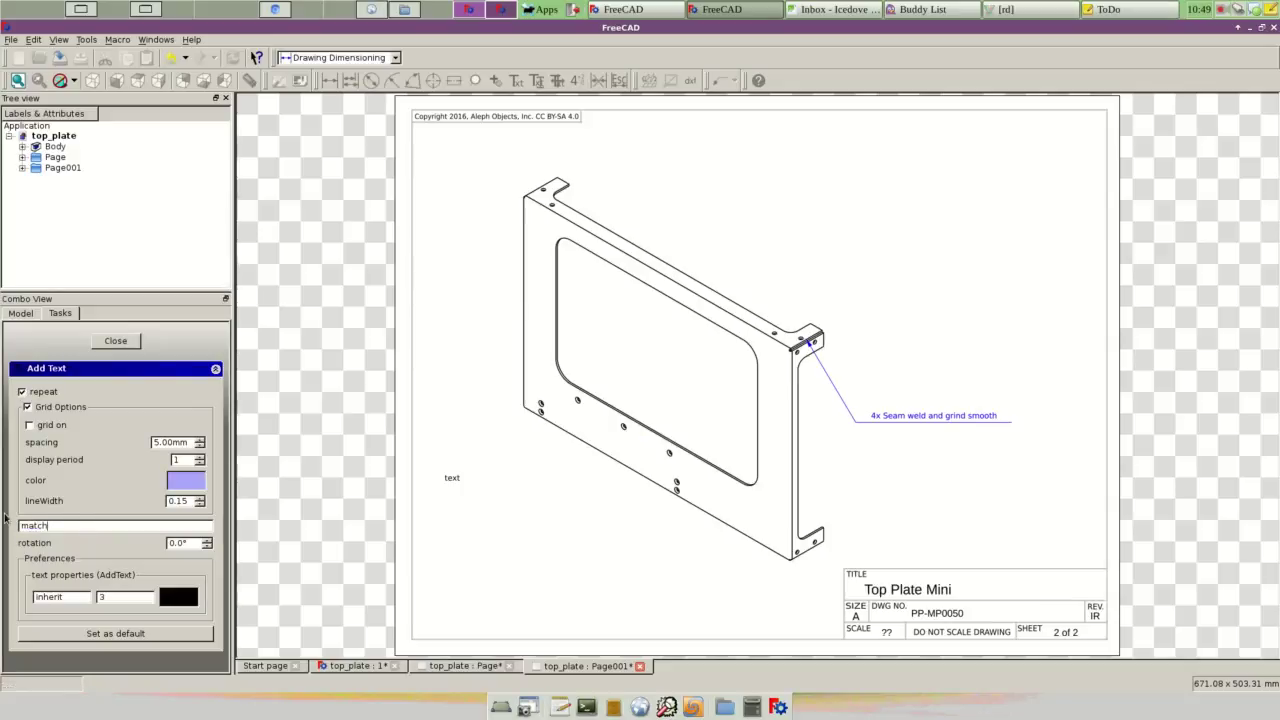
key("BackSpace")
key("BackSpace")
key("BackSpace")
type("us")
left_click(181, 600)
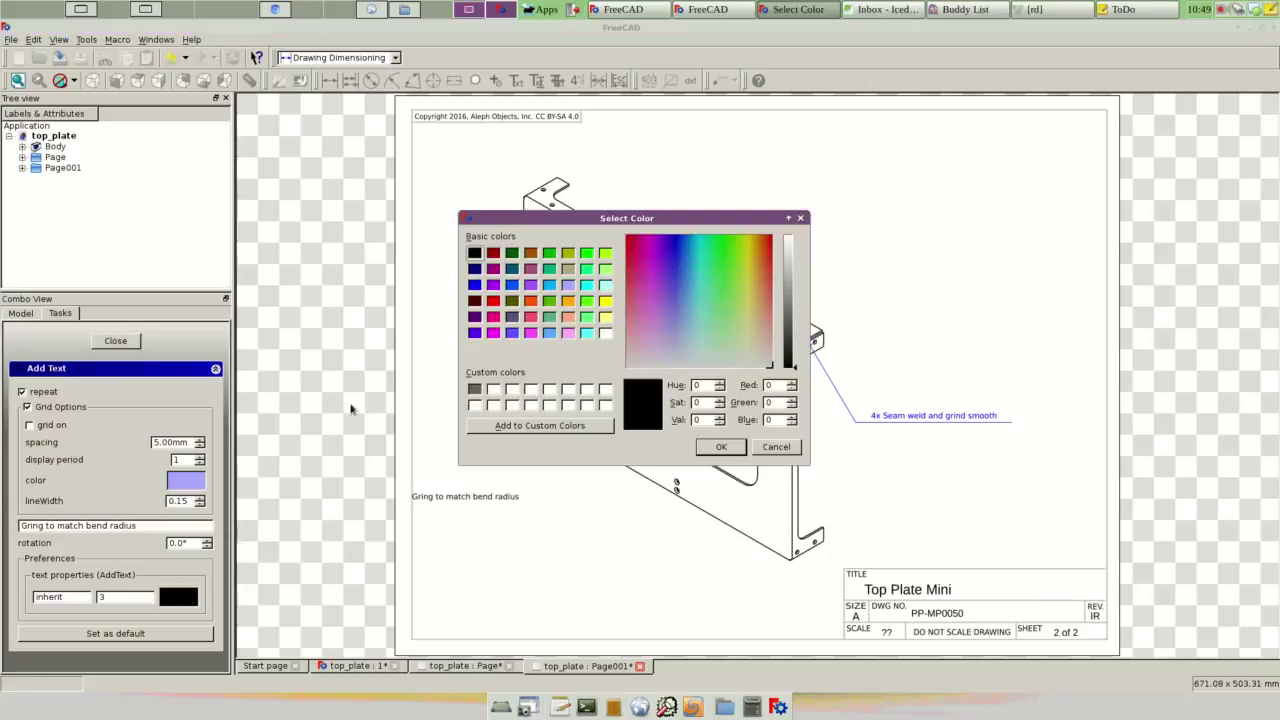
left_click(476, 286)
left_click(719, 446)
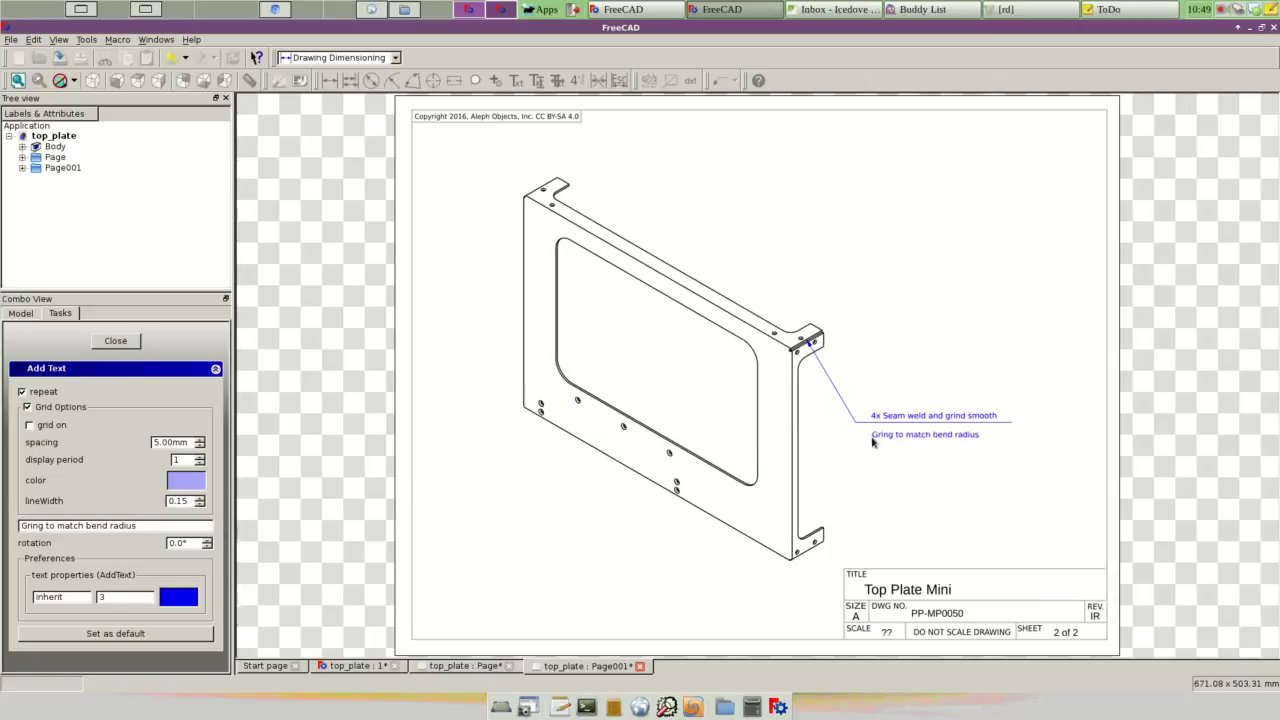
left_click(880, 437)
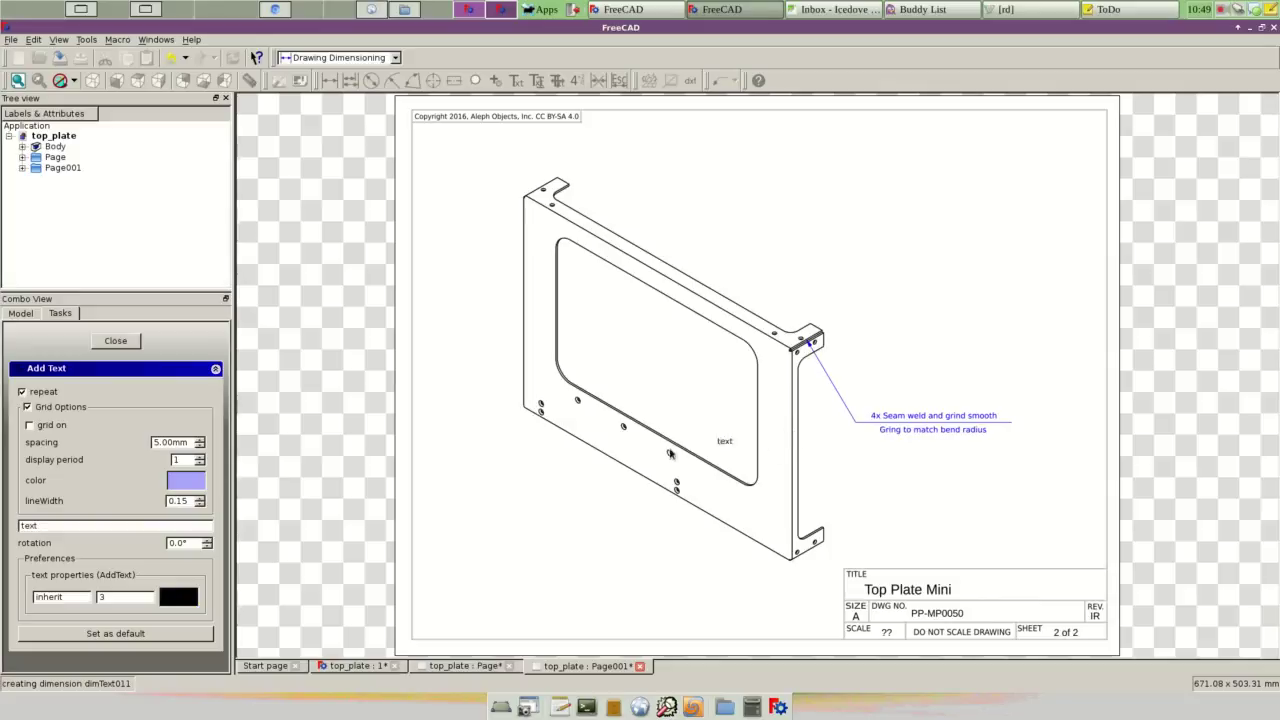
left_click(110, 342)
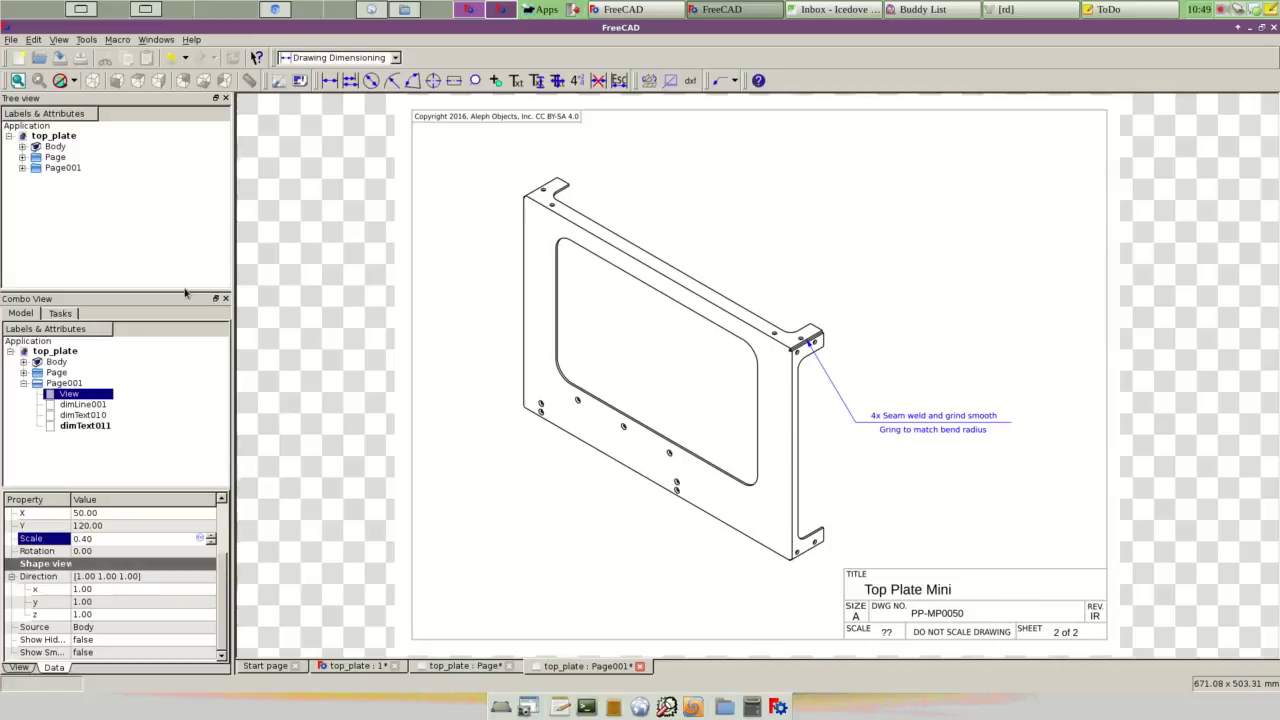
Step: Return to sheet 1 and start a text note of '--------' dashes
left_click(492, 665)
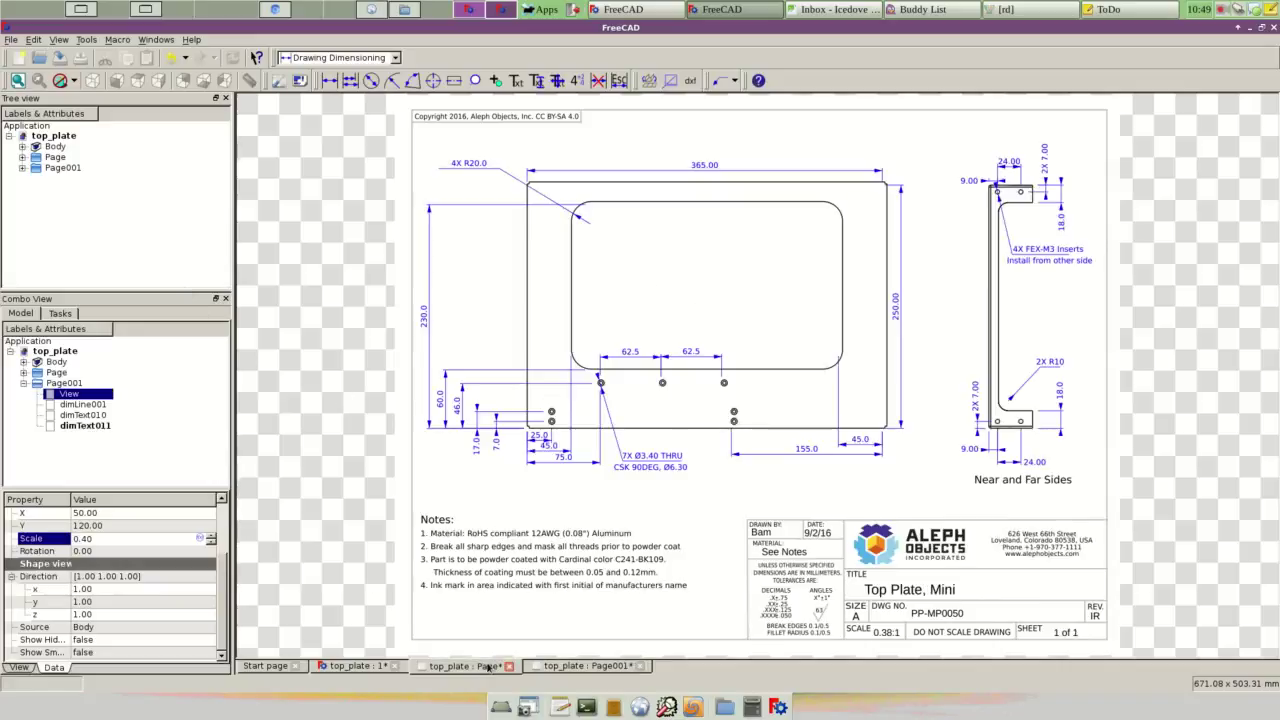
scroll(857, 324, "up", 2)
scroll(857, 324, "up", 2)
scroll(857, 324, "down", 1)
left_click(533, 82)
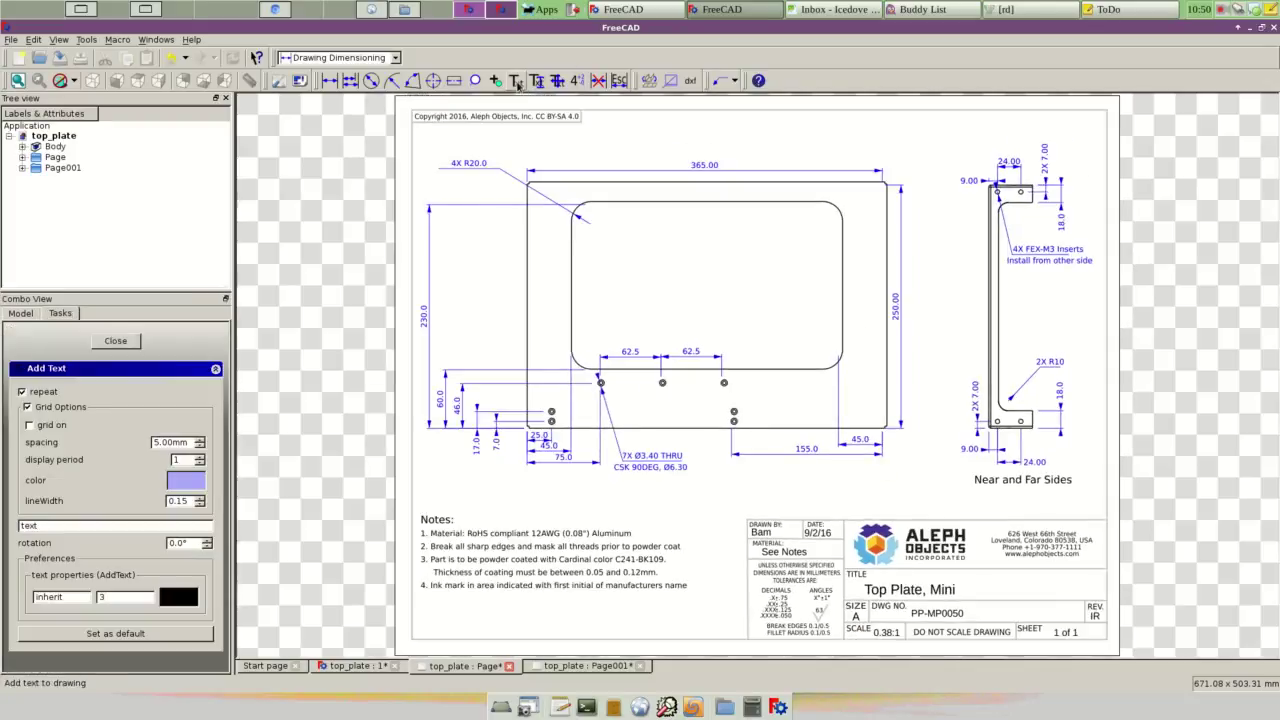
left_click(178, 597)
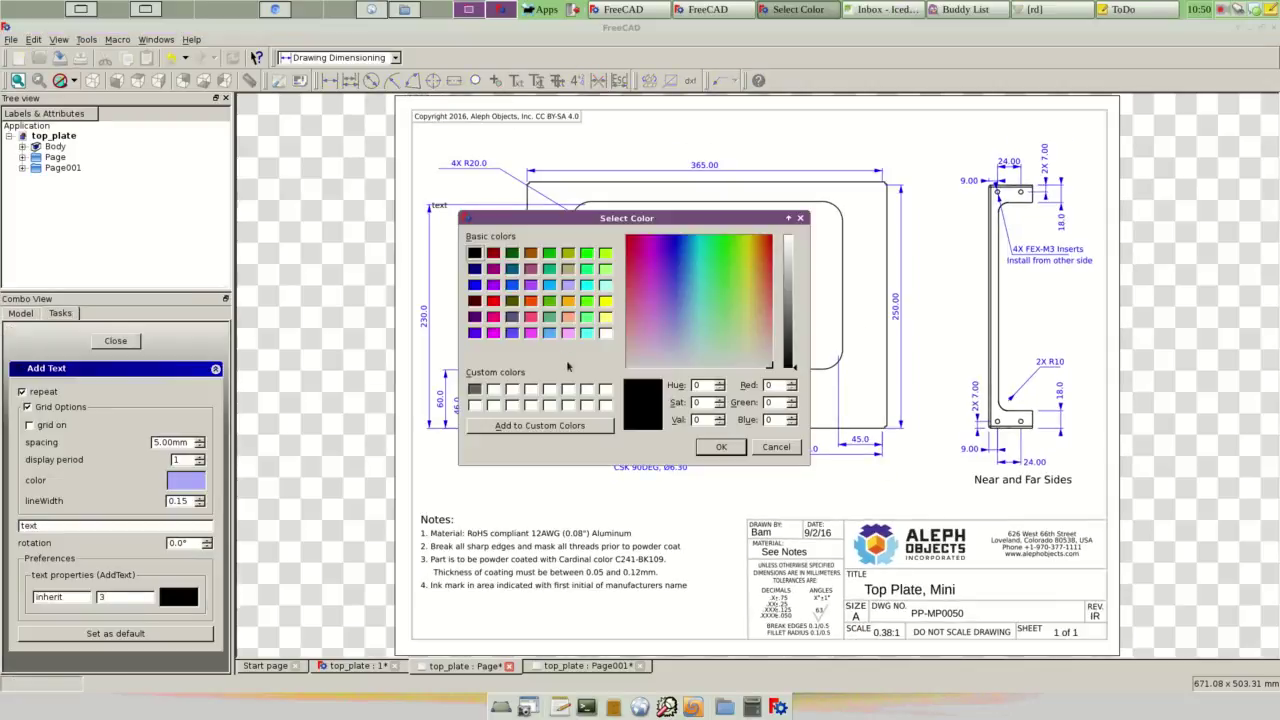
left_click(475, 390)
left_click(721, 447)
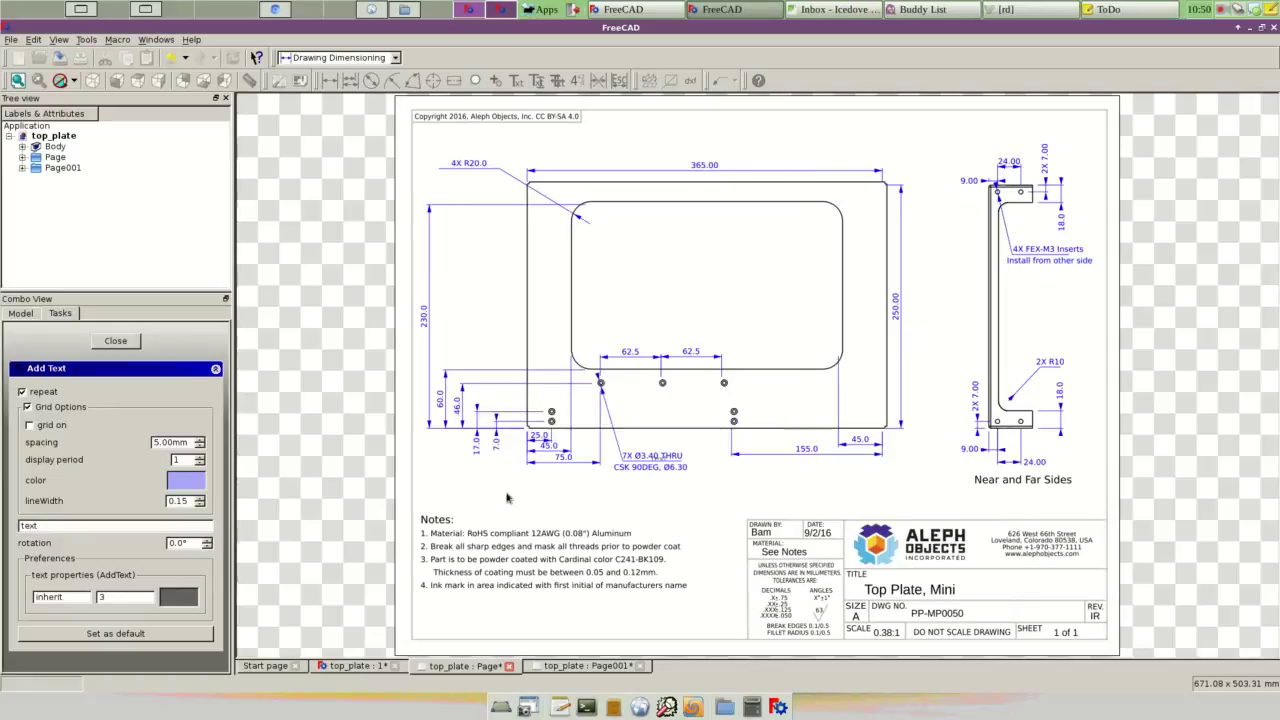
left_click_drag(38, 526, 6, 535)
type("---")
type("-----")
Step: Make the dash text blue at size 4 and place it near the plate's right edge
left_click(171, 597)
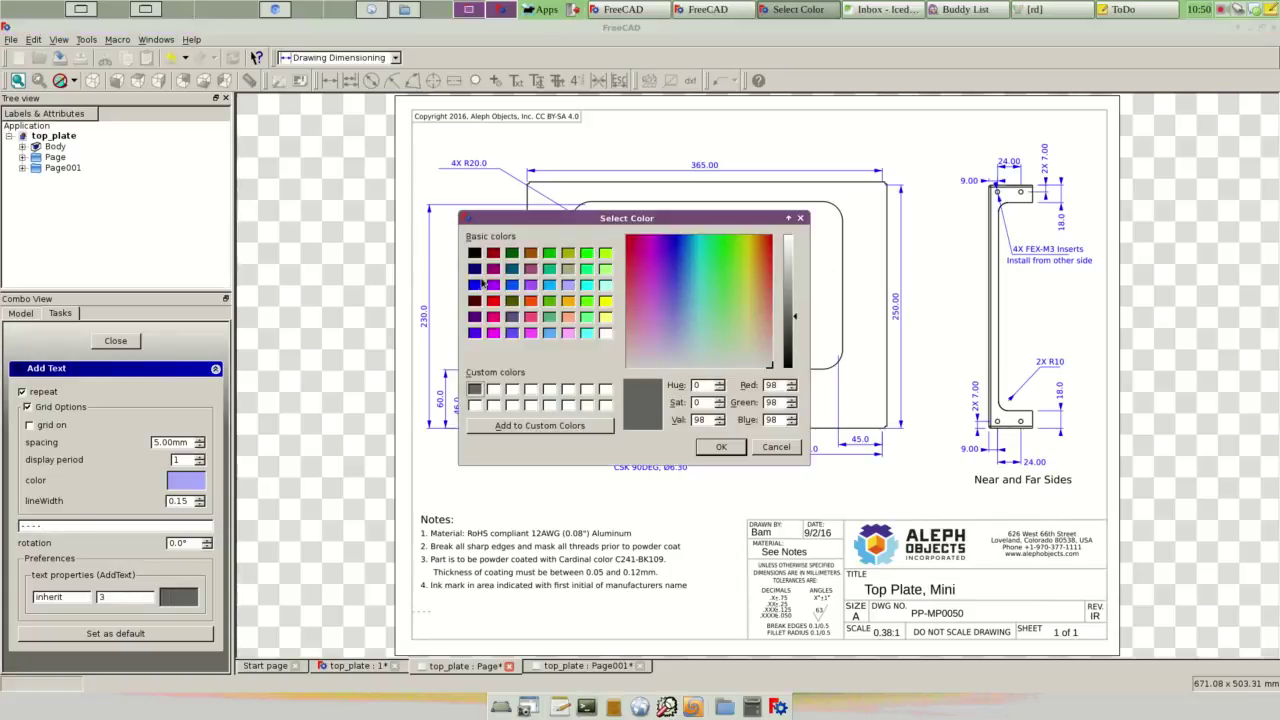
left_click(474, 286)
left_click(721, 447)
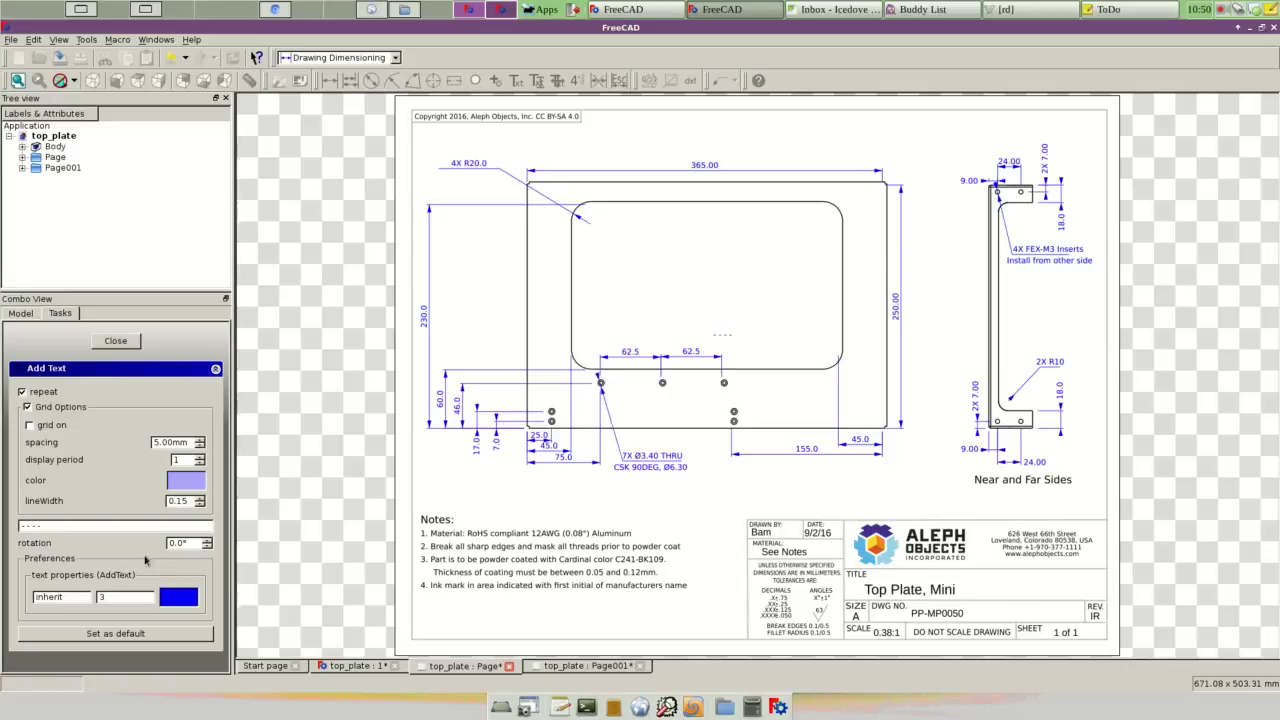
key("BackSpace")
type("4")
left_click(851, 263)
type("text")
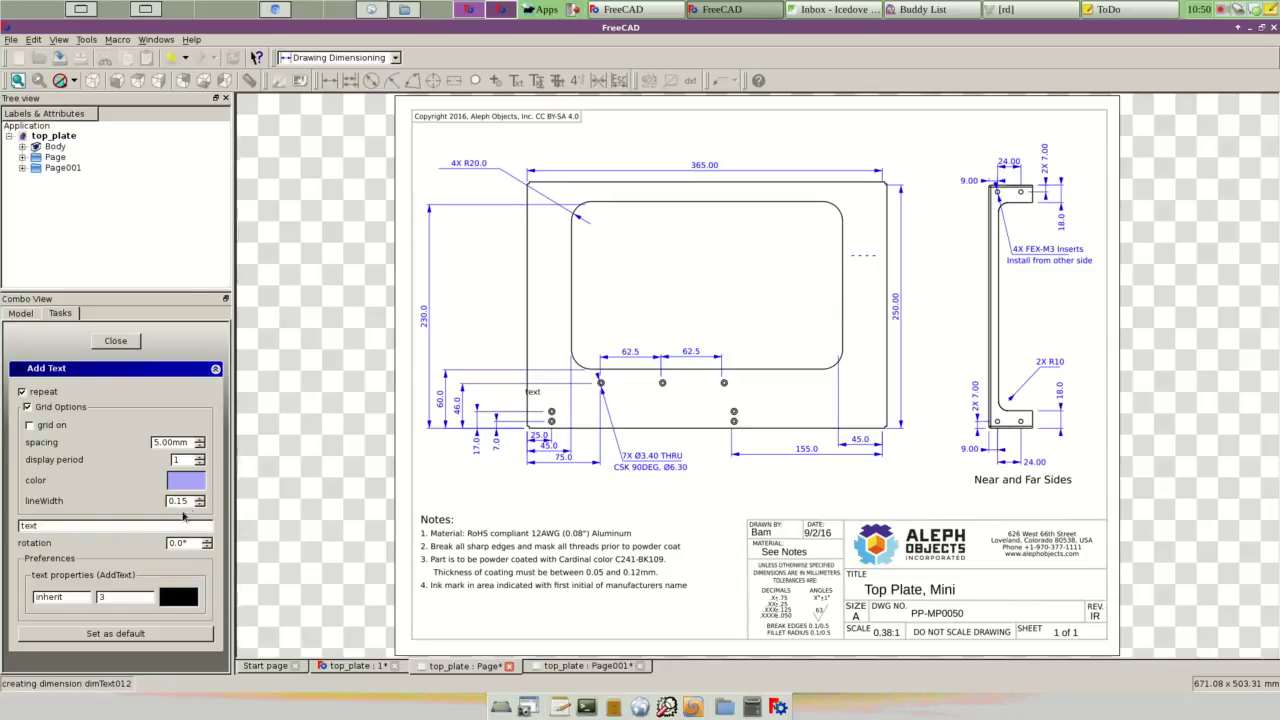
Step: Add a second blue, size 4 '--' dash mark below it near the right edge
left_click(168, 596)
left_click(474, 285)
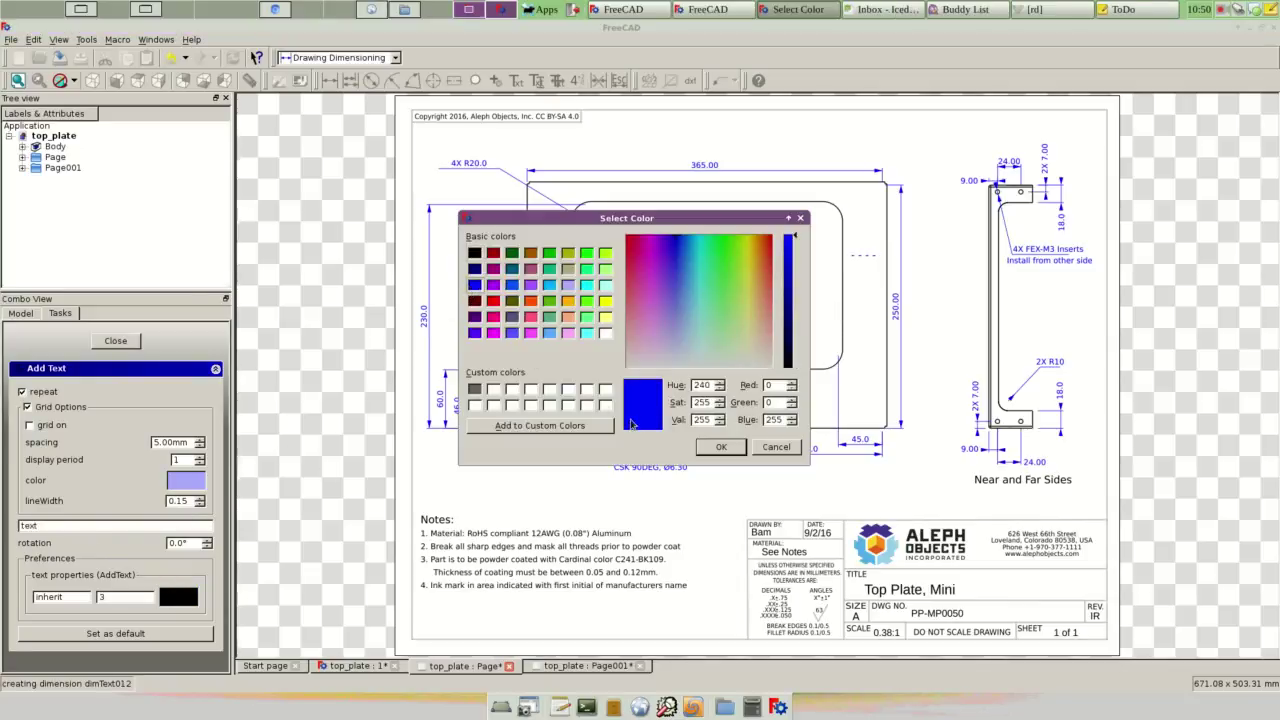
left_click(720, 446)
double_click(120, 597)
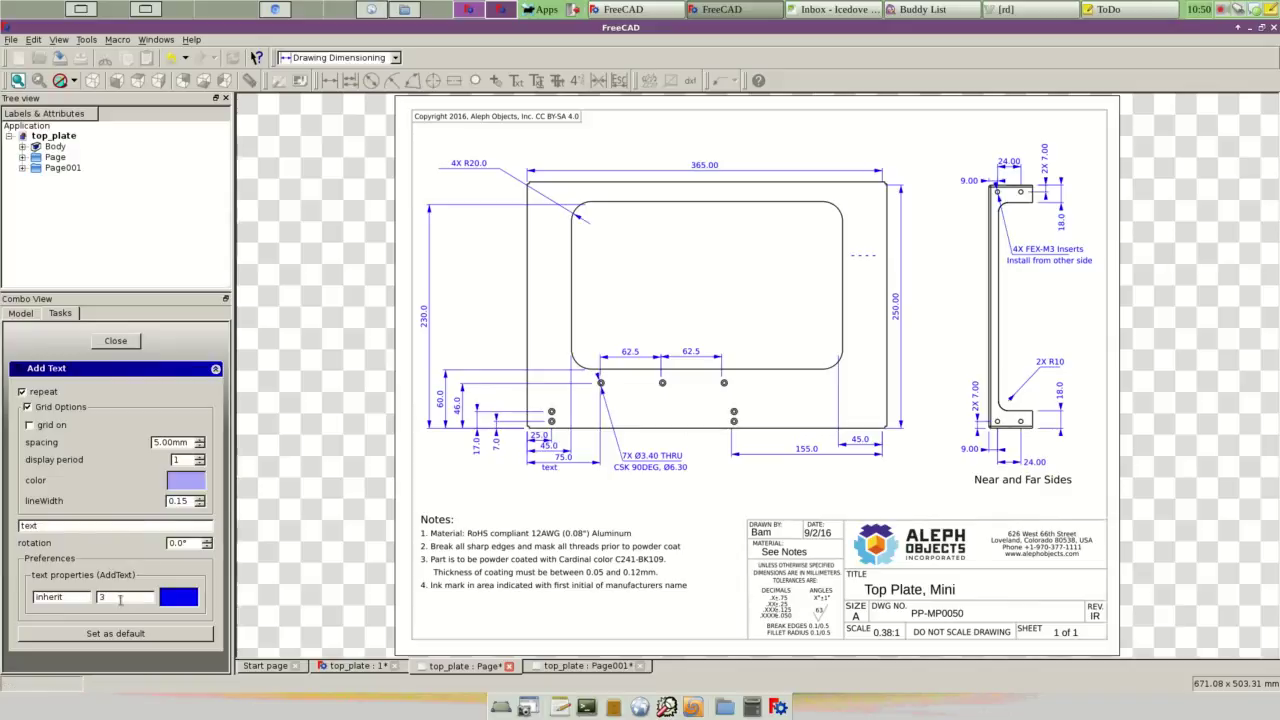
type("4")
left_click_drag(50, 525, 5, 528)
type("----")
left_click(851, 306)
Step: Fix the lower dash mark, then place a blue '---------' mark rotated 90° as a vertical side
left_click(855, 307)
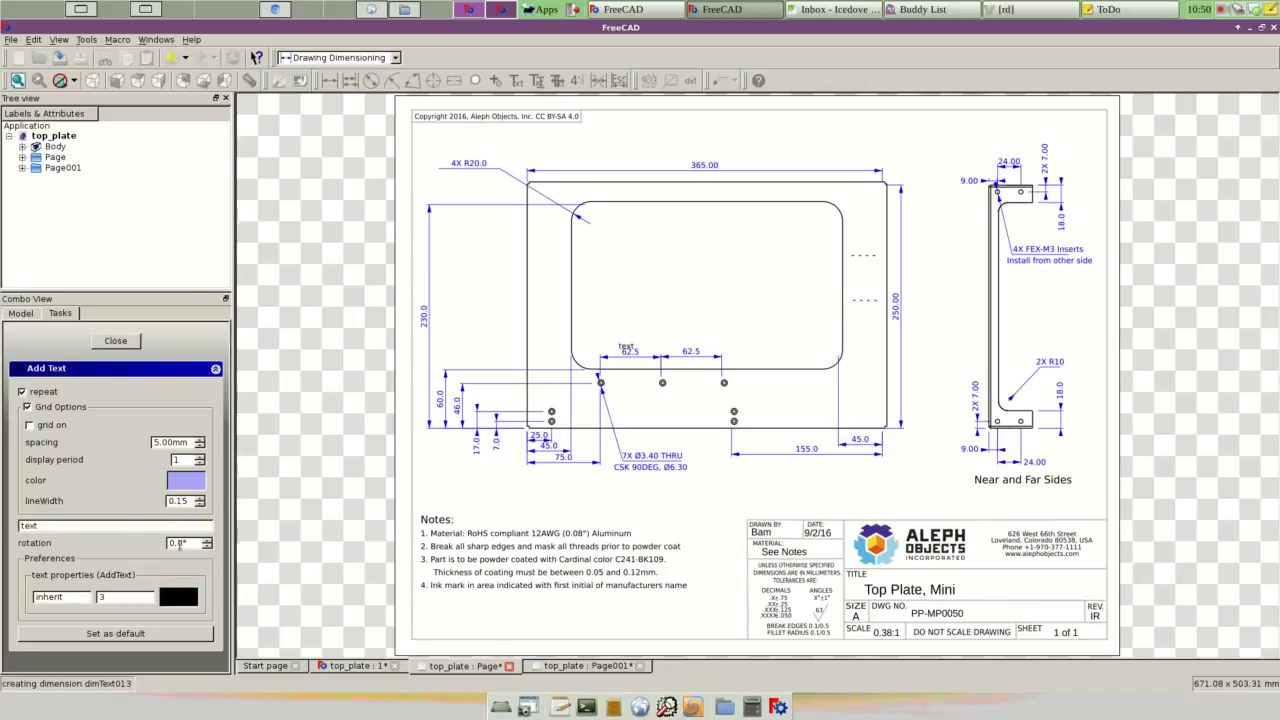
triple_click(187, 543)
type("90")
left_click(181, 598)
left_click(476, 288)
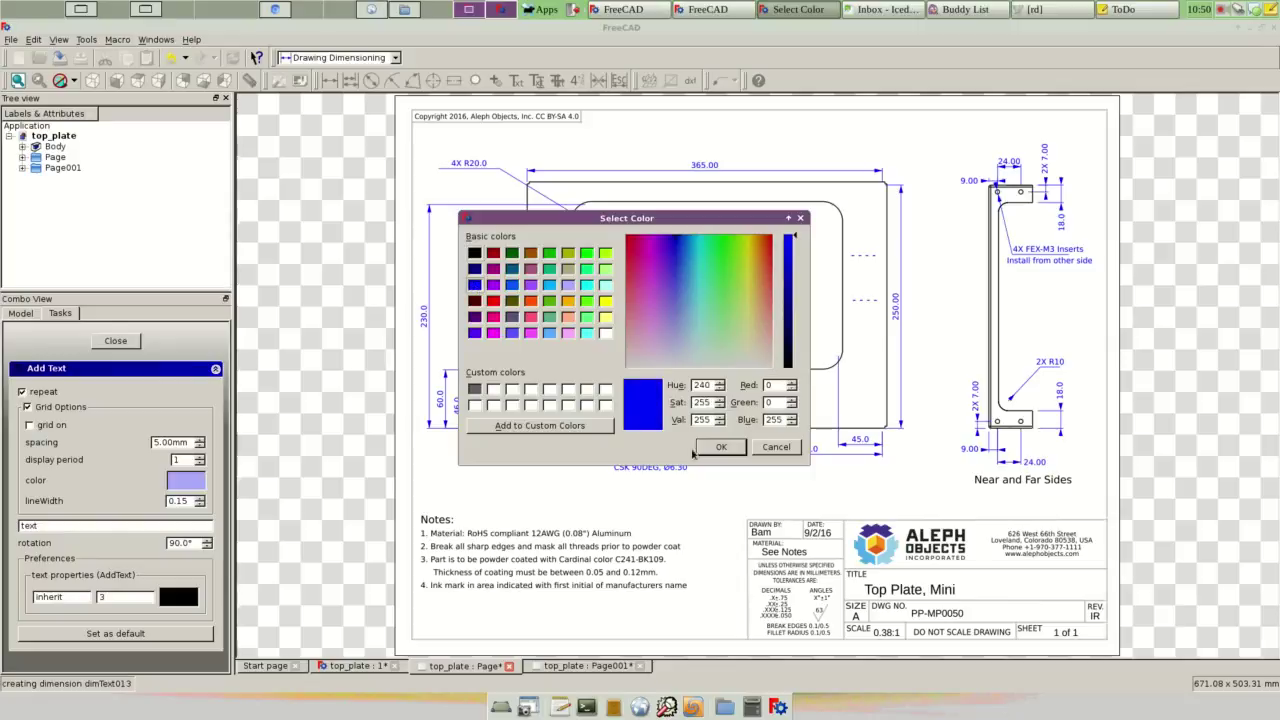
left_click(708, 452)
left_click_drag(119, 528, 5, 513)
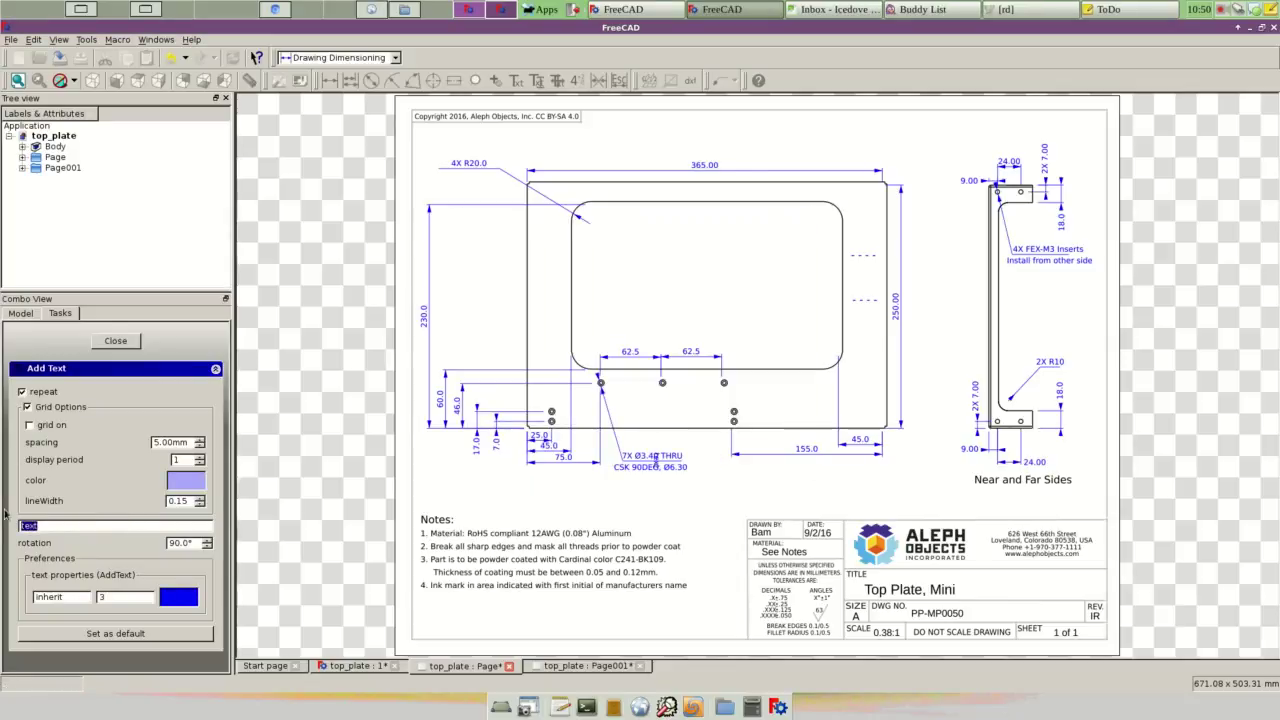
type("---------")
double_click(124, 594)
left_click(112, 597)
double_click(78, 525)
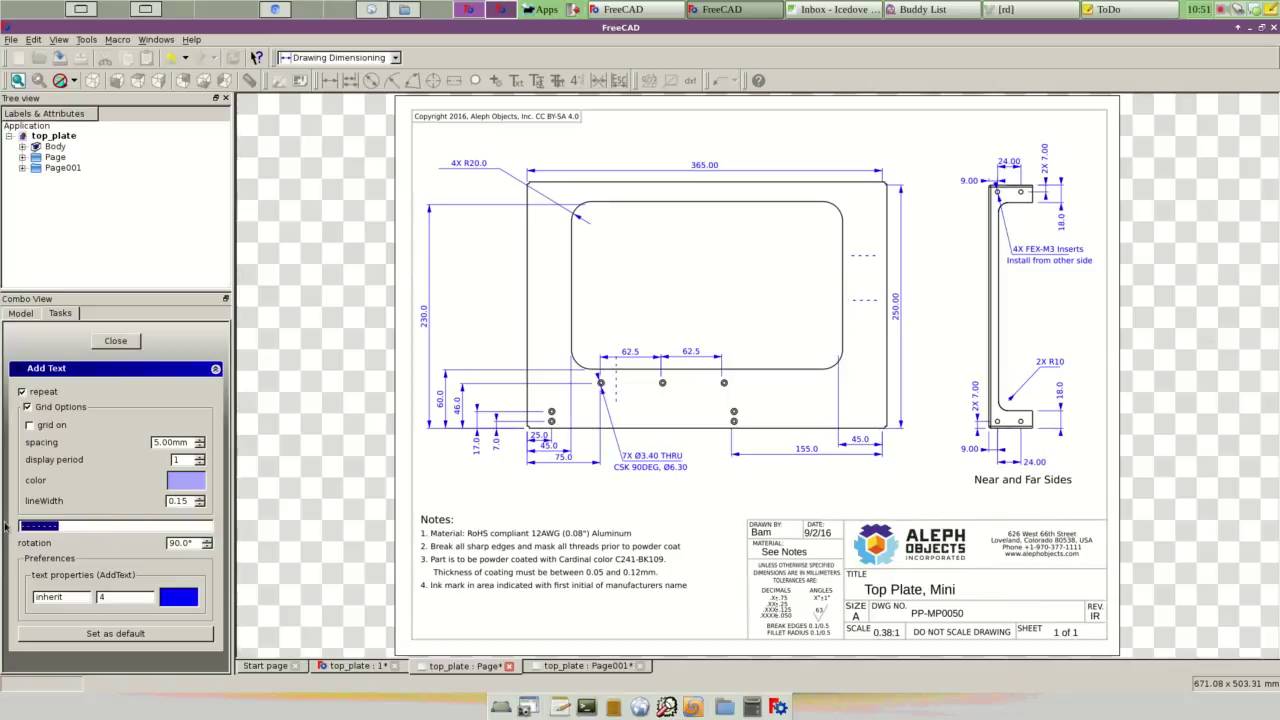
left_click(870, 263)
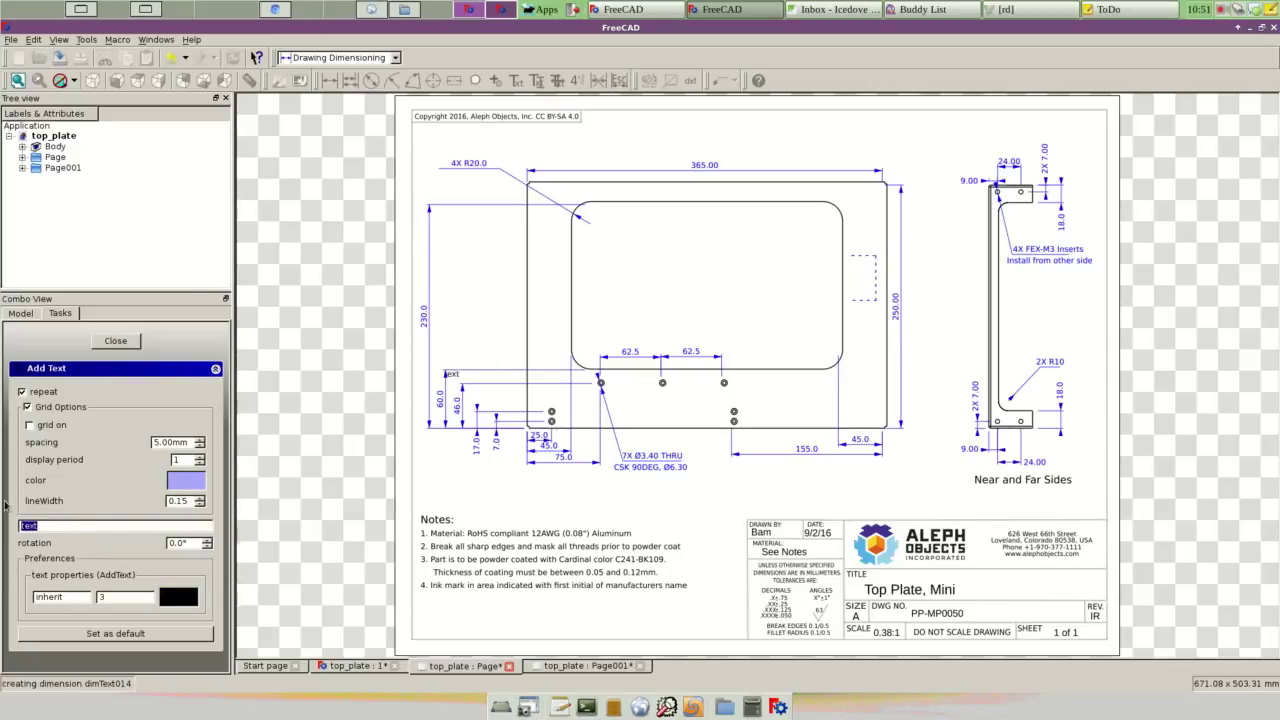
Step: Add another blue, size 4 vertical dash mark at 90° closing the rectangle's left side
left_click(172, 598)
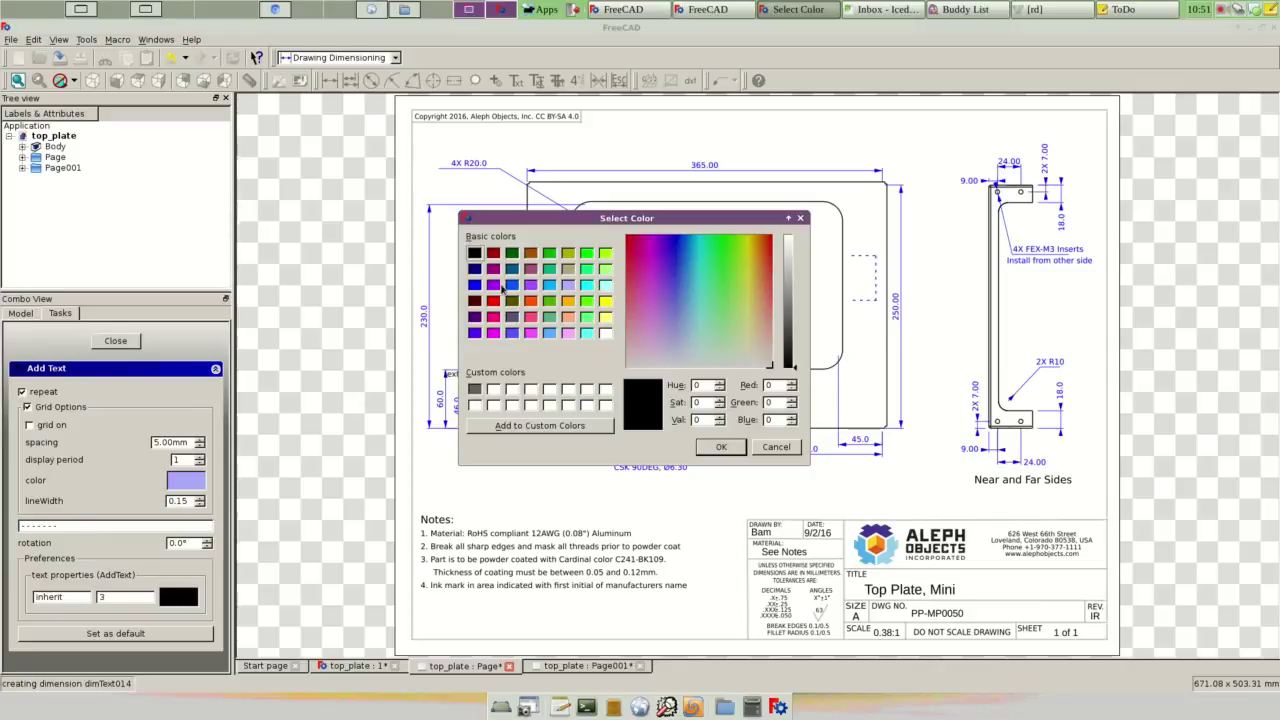
left_click(475, 285)
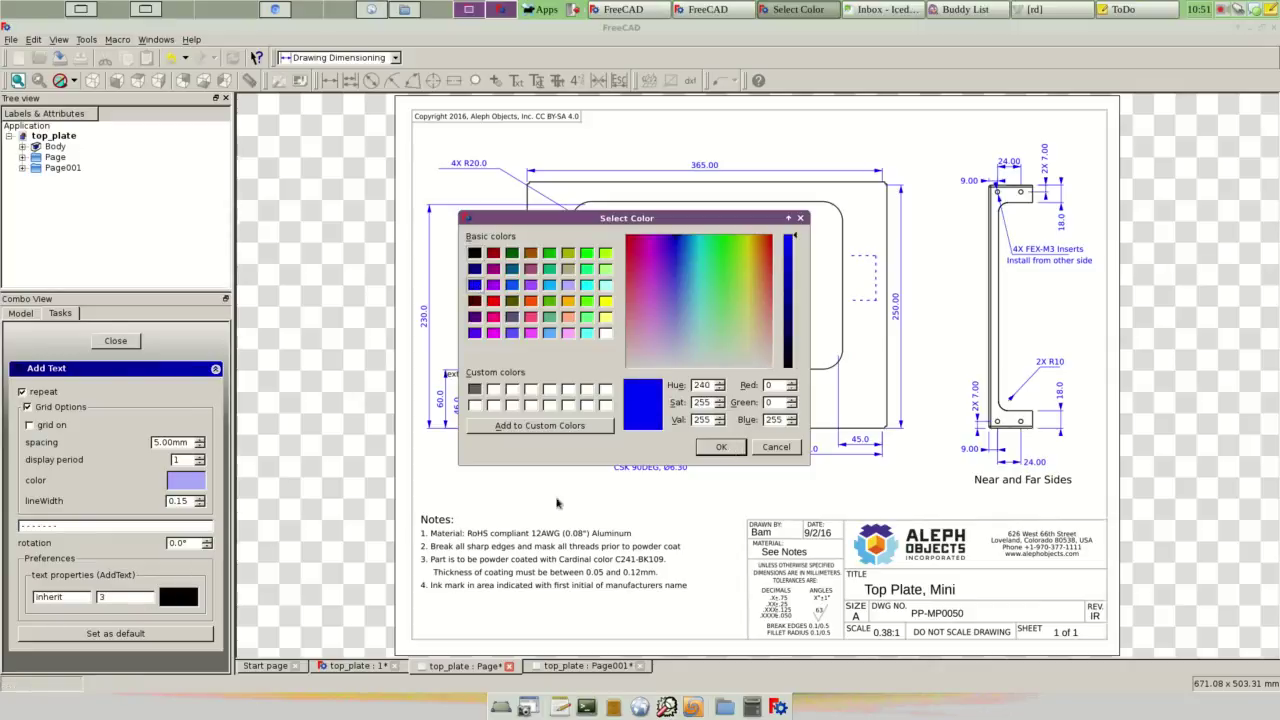
left_click(733, 448)
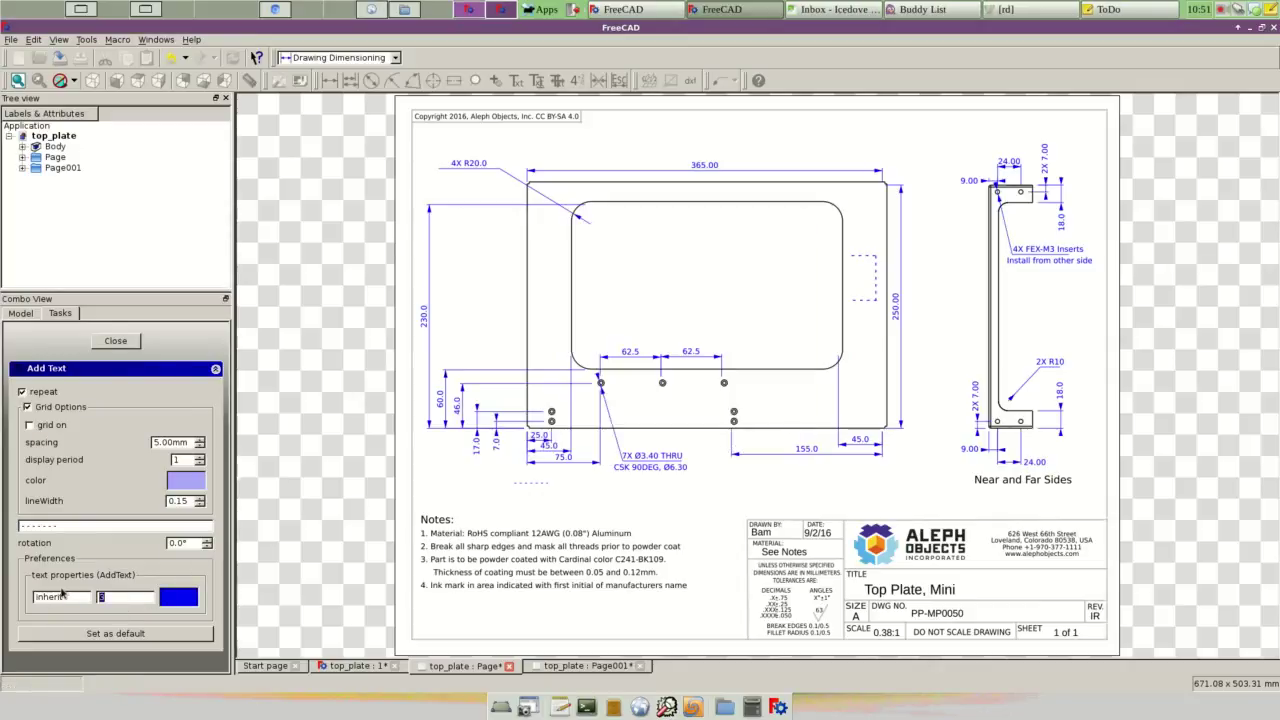
type("4")
left_click(205, 544)
type("90")
left_click(848, 260)
type("text")
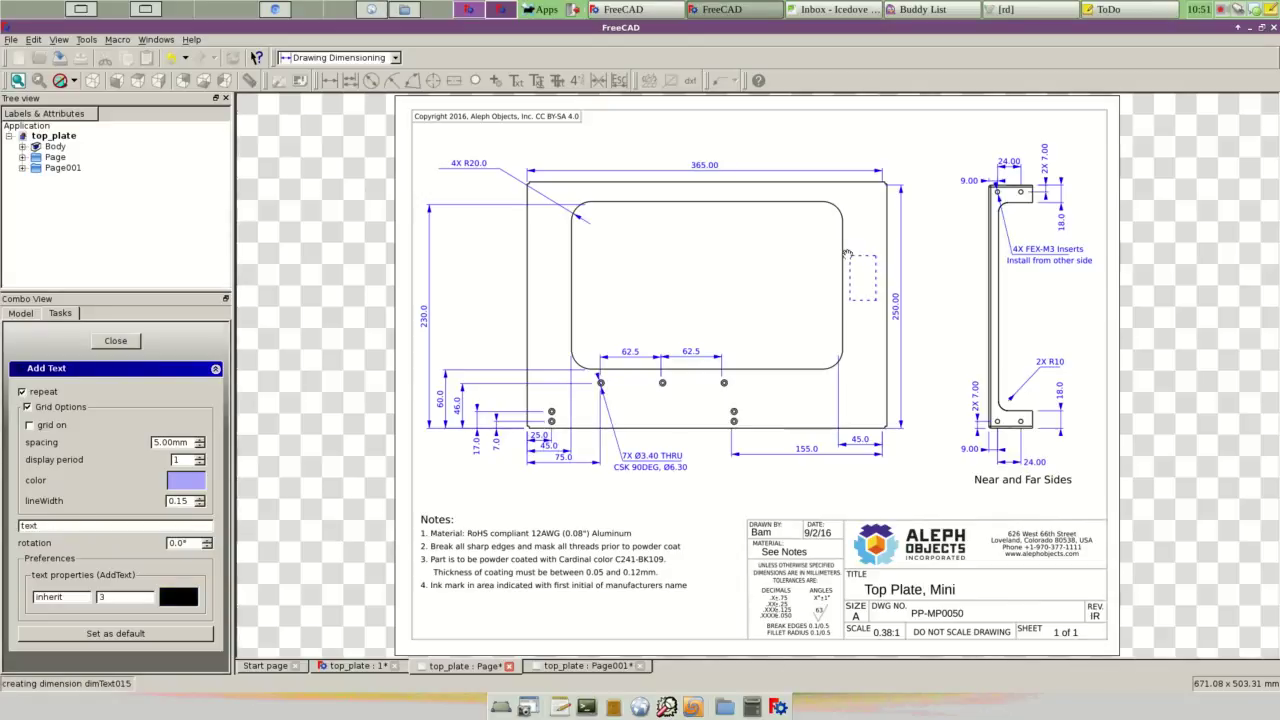
Step: Put a grab point on the dashed rectangle and draw a welding-note leader from it up-right
left_click(130, 341)
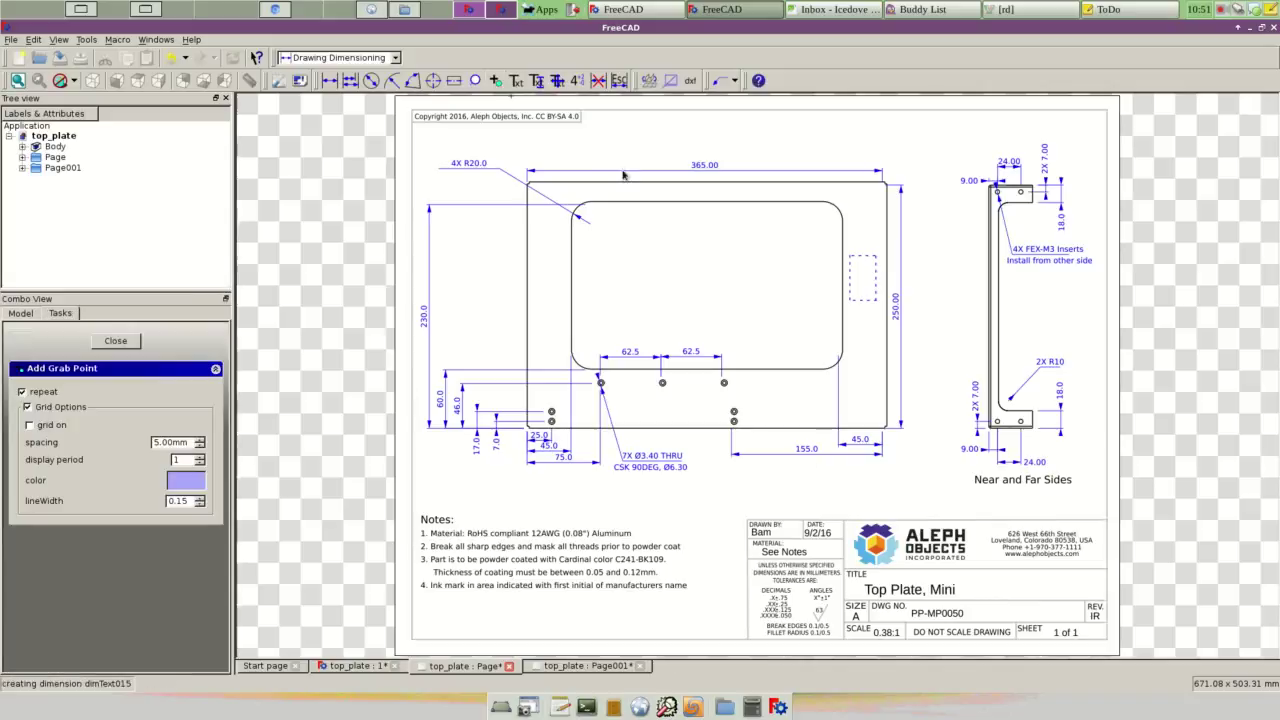
left_click(495, 80)
left_click(860, 283)
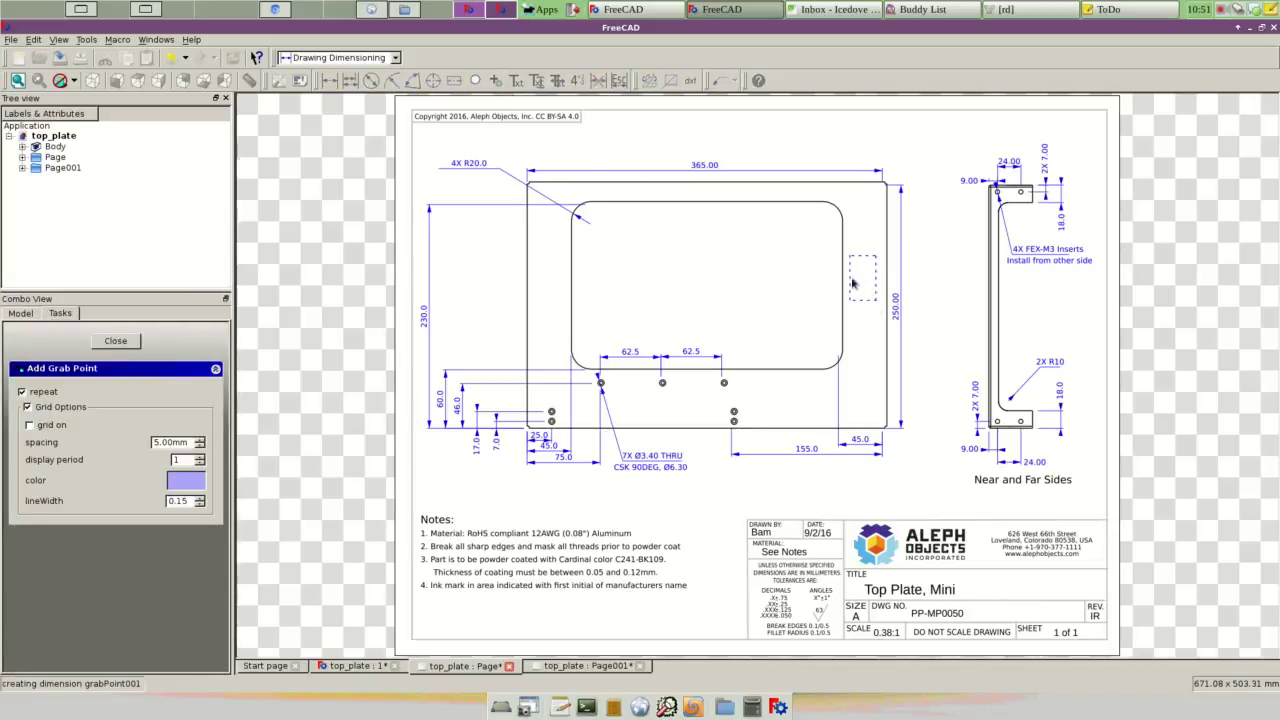
left_click(130, 341)
left_click(712, 80)
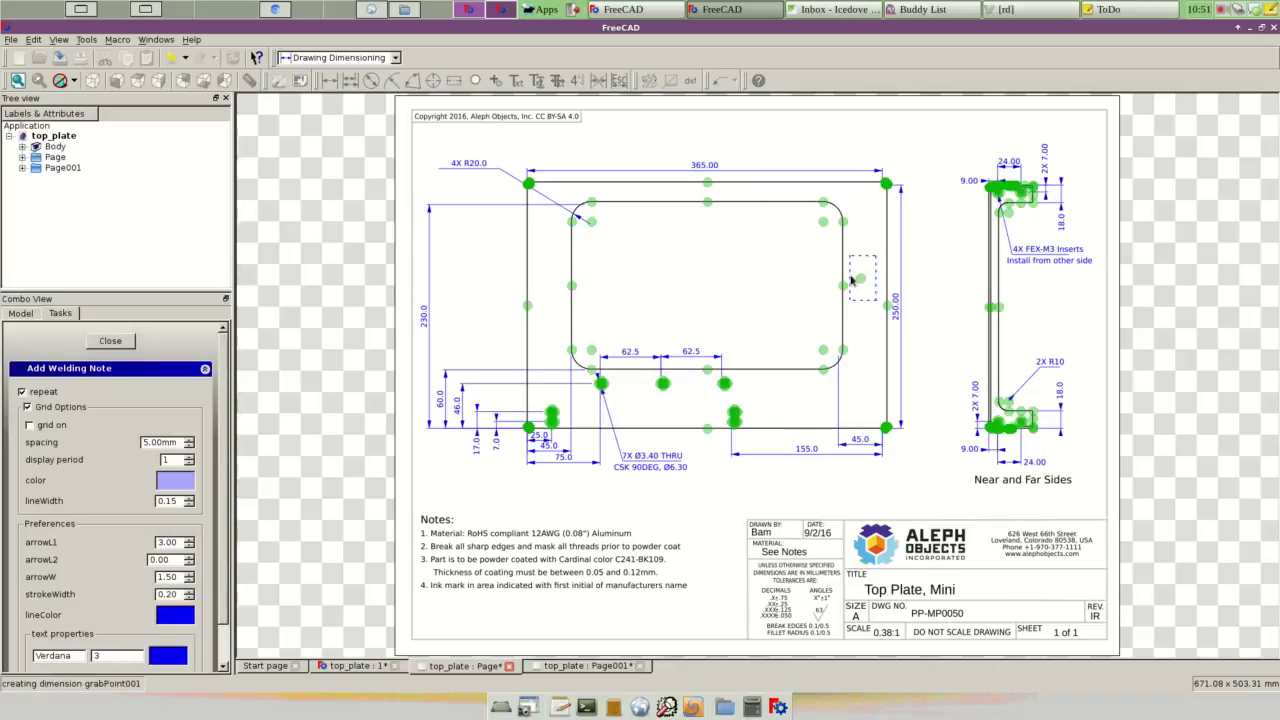
left_click(860, 278)
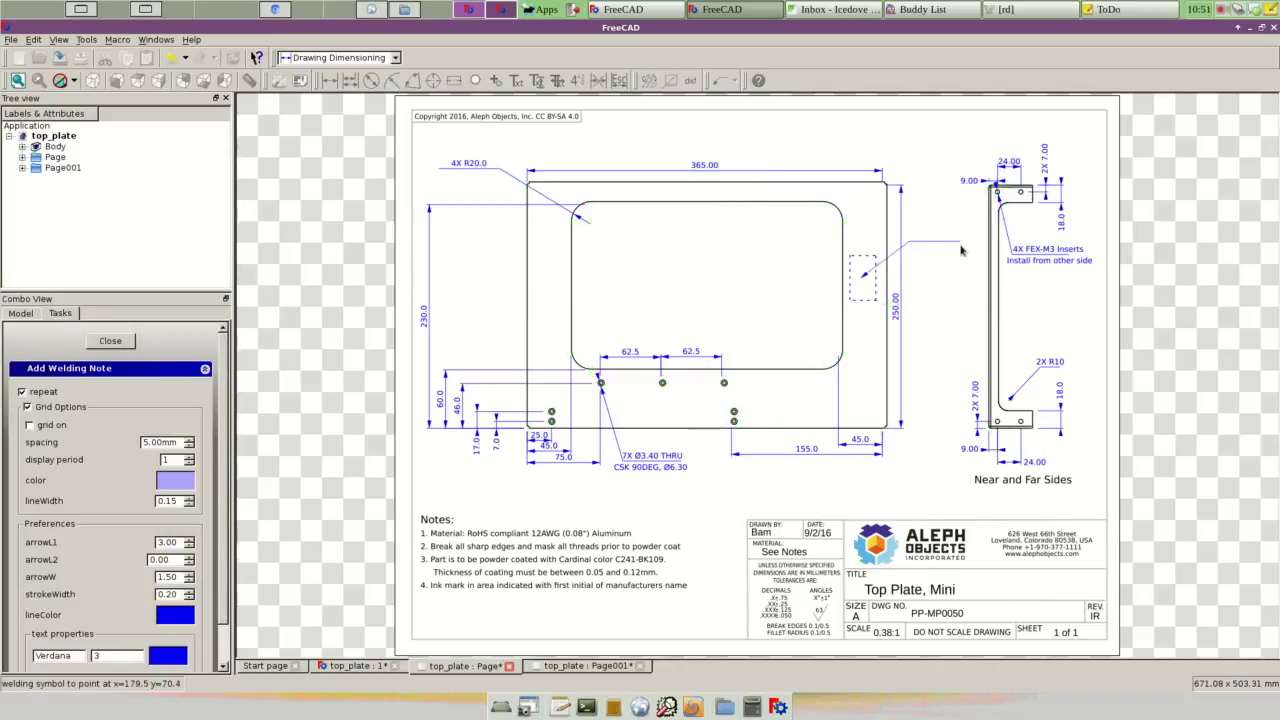
left_click(960, 242)
Step: Finish the leader and place a blue 'See note 4' note at its end
left_click(123, 343)
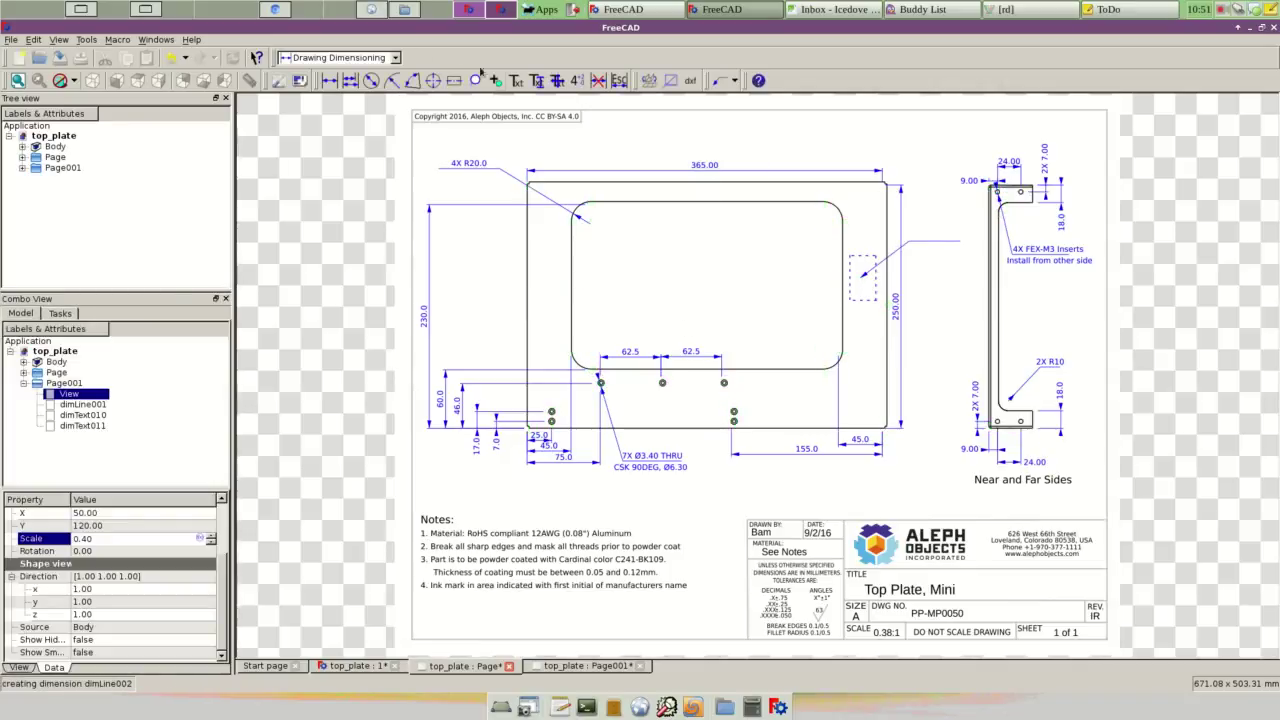
left_click(516, 80)
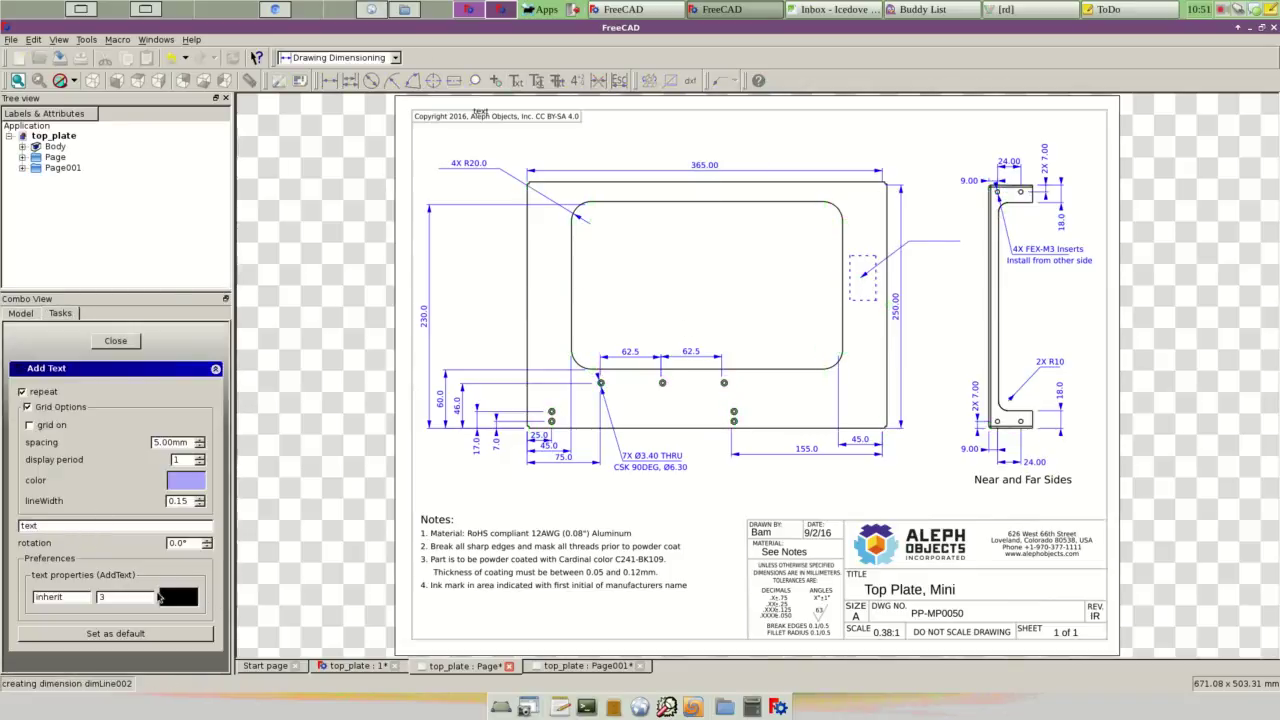
left_click(172, 597)
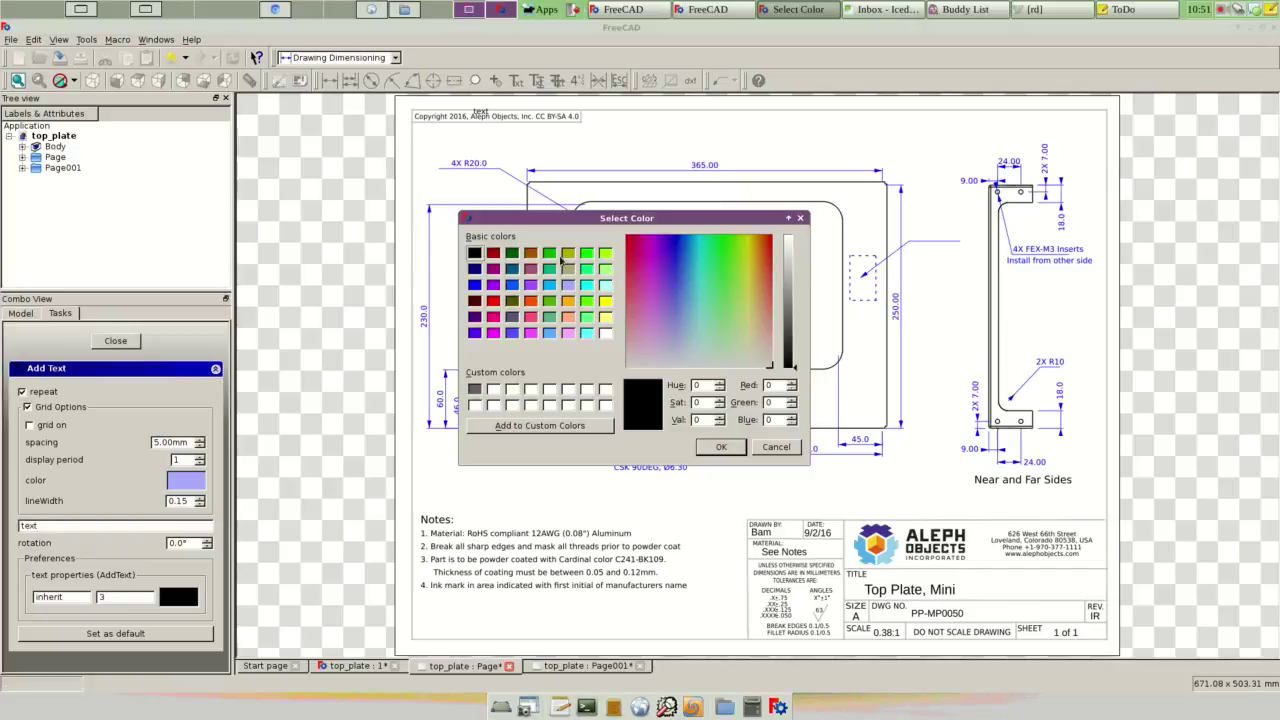
left_click(474, 285)
left_click(705, 446)
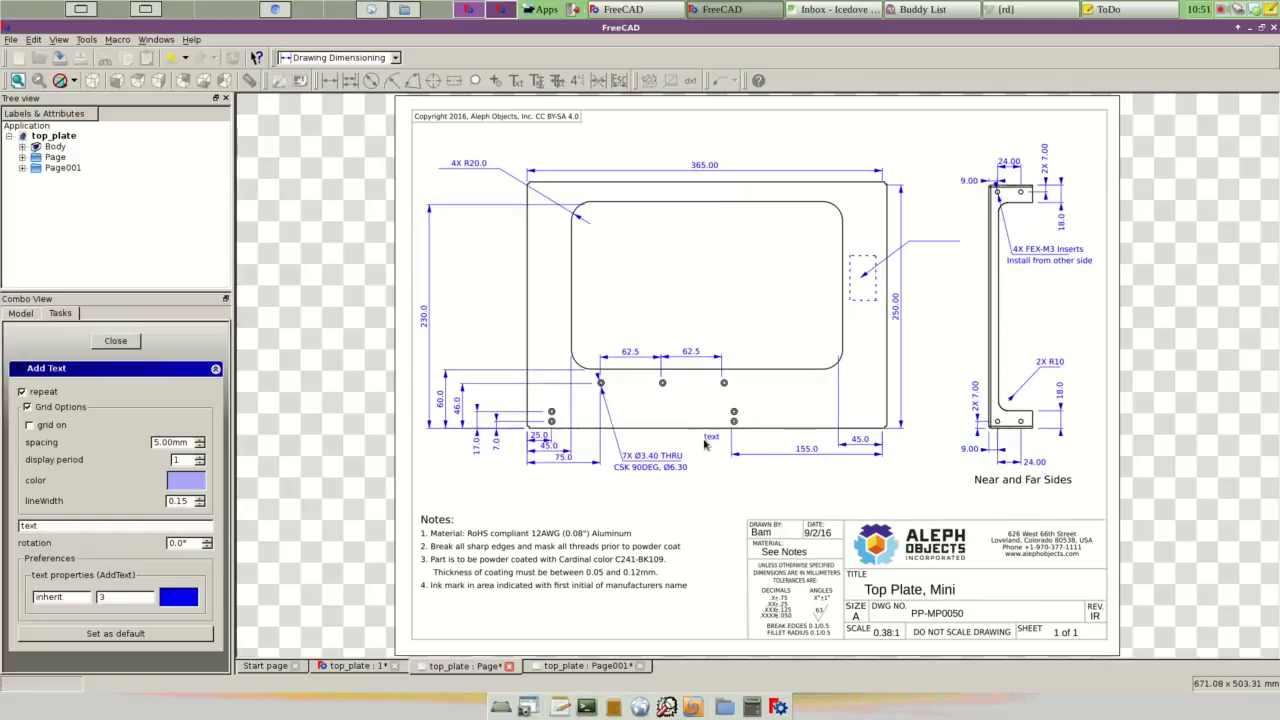
type("See note 4")
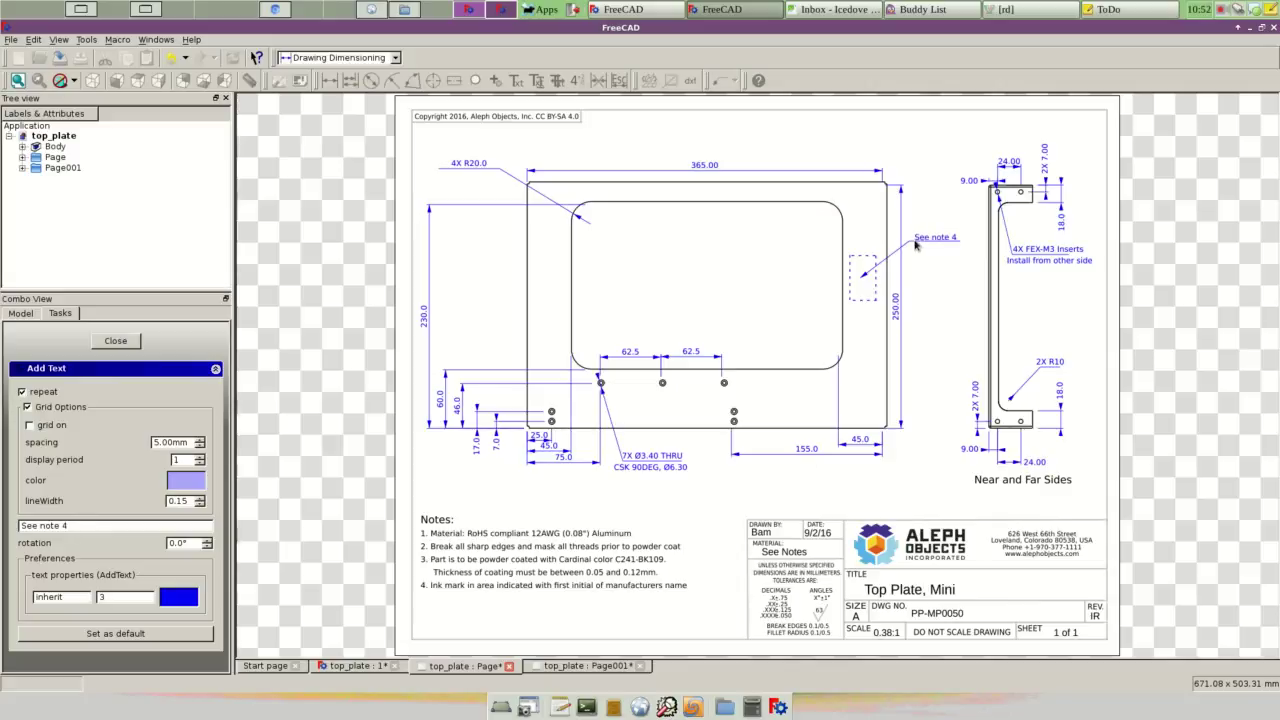
left_click(914, 244)
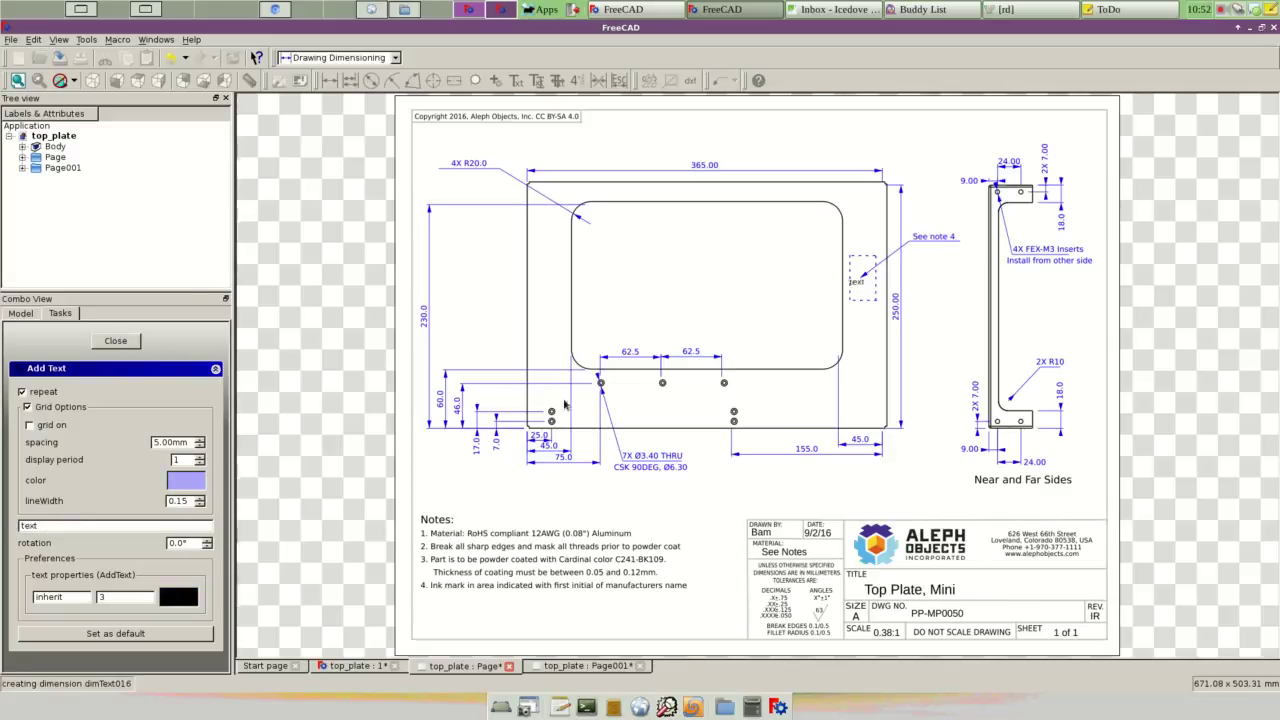
Step: Add a blue 'Mark here, other side' note below 'See note 4', then close the text tool
type("Mark h")
type("ere on other side")
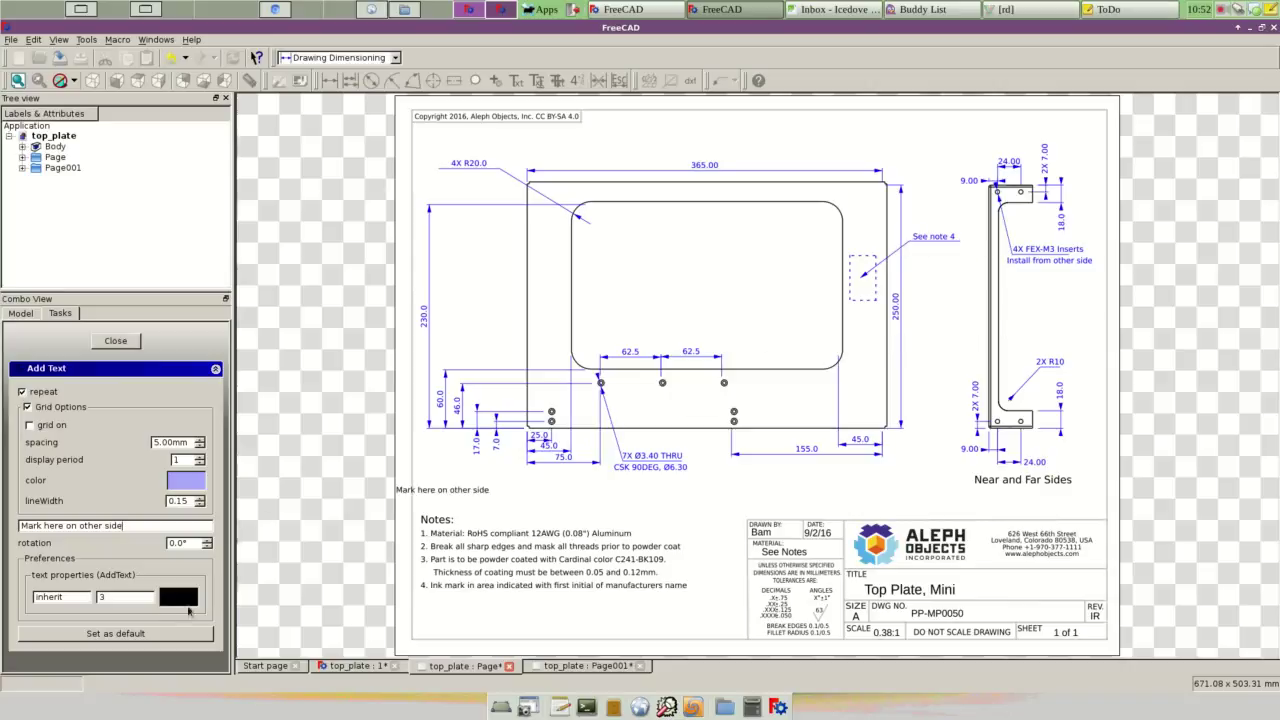
left_click(170, 597)
left_click(474, 285)
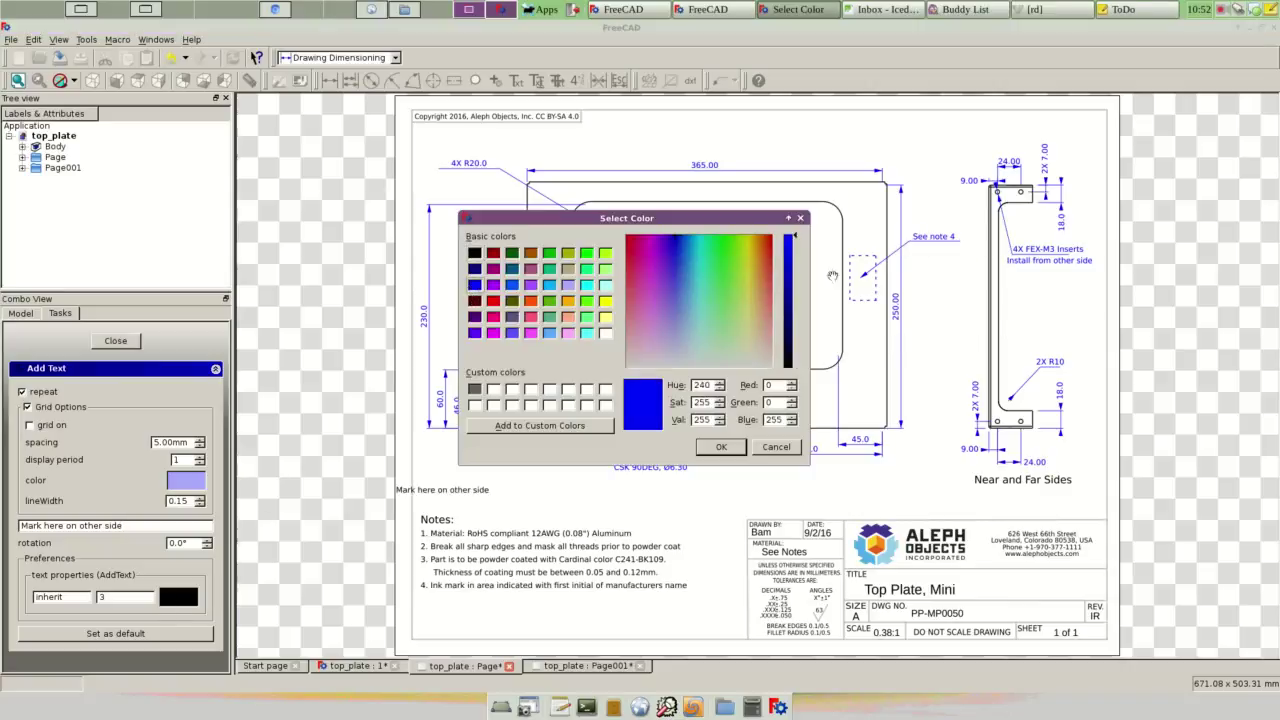
left_click(722, 447)
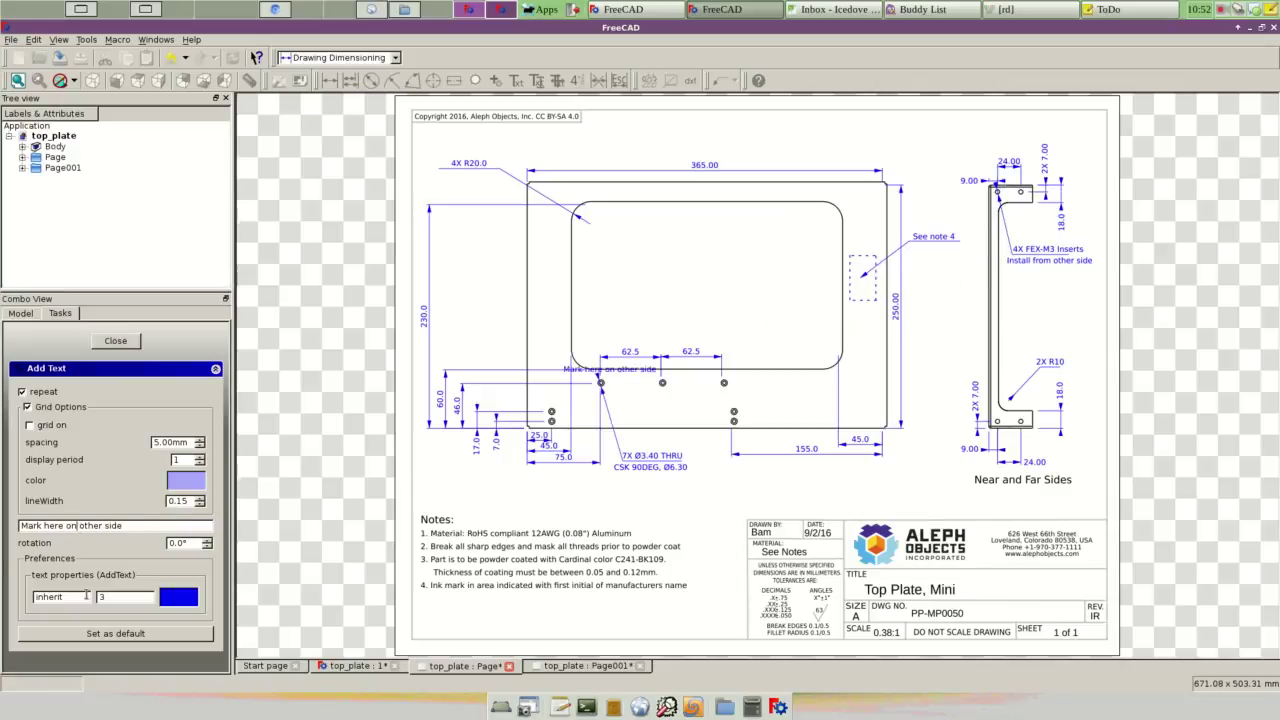
key("BackSpace")
key("BackSpace")
type(",")
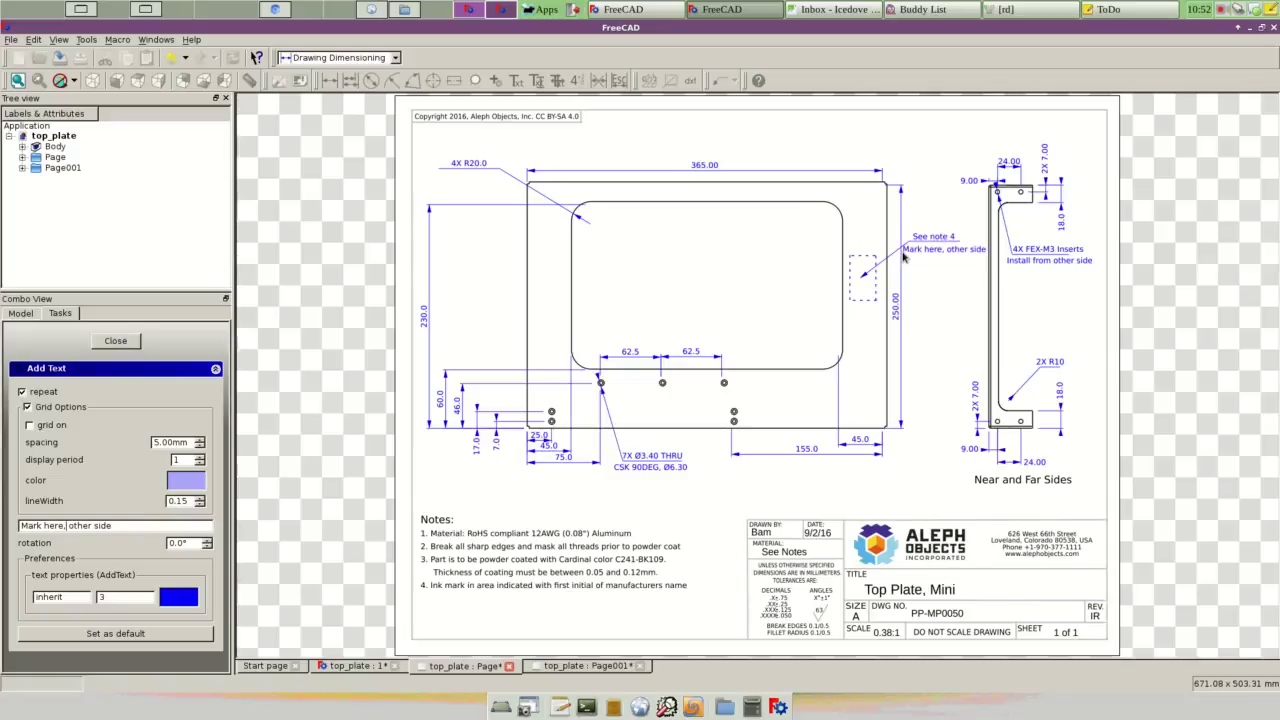
left_click(903, 256)
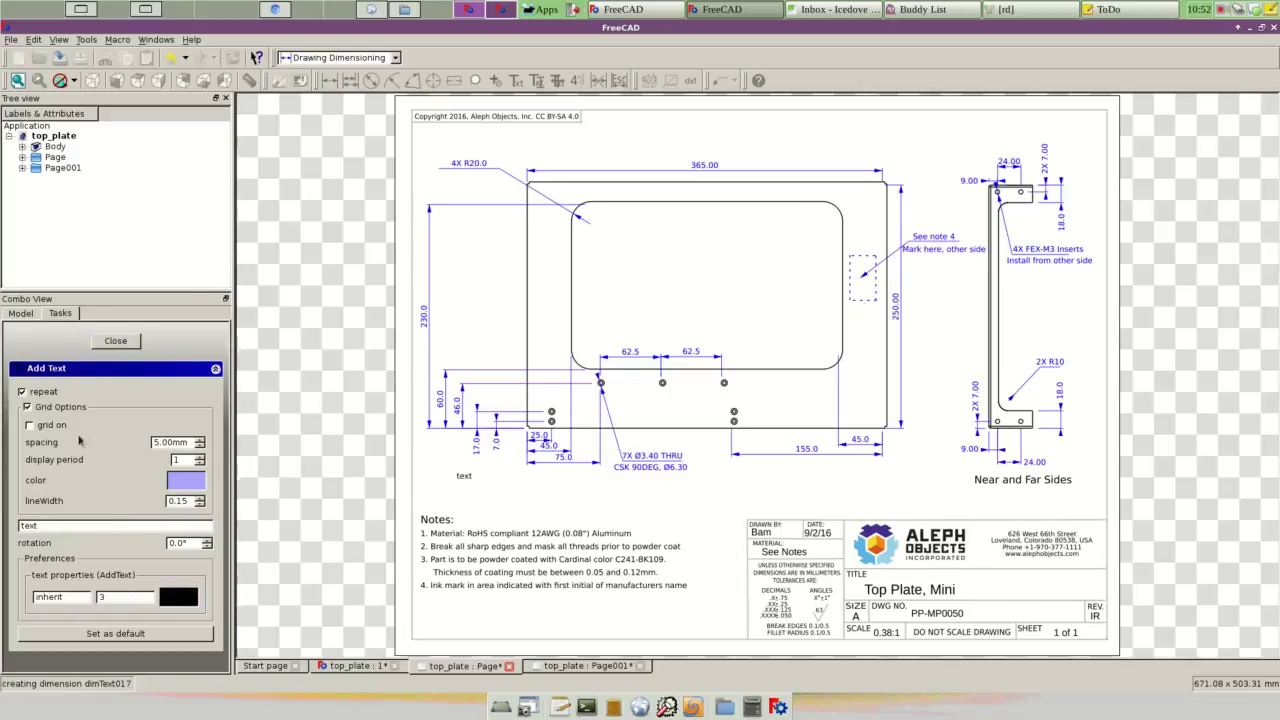
left_click(117, 341)
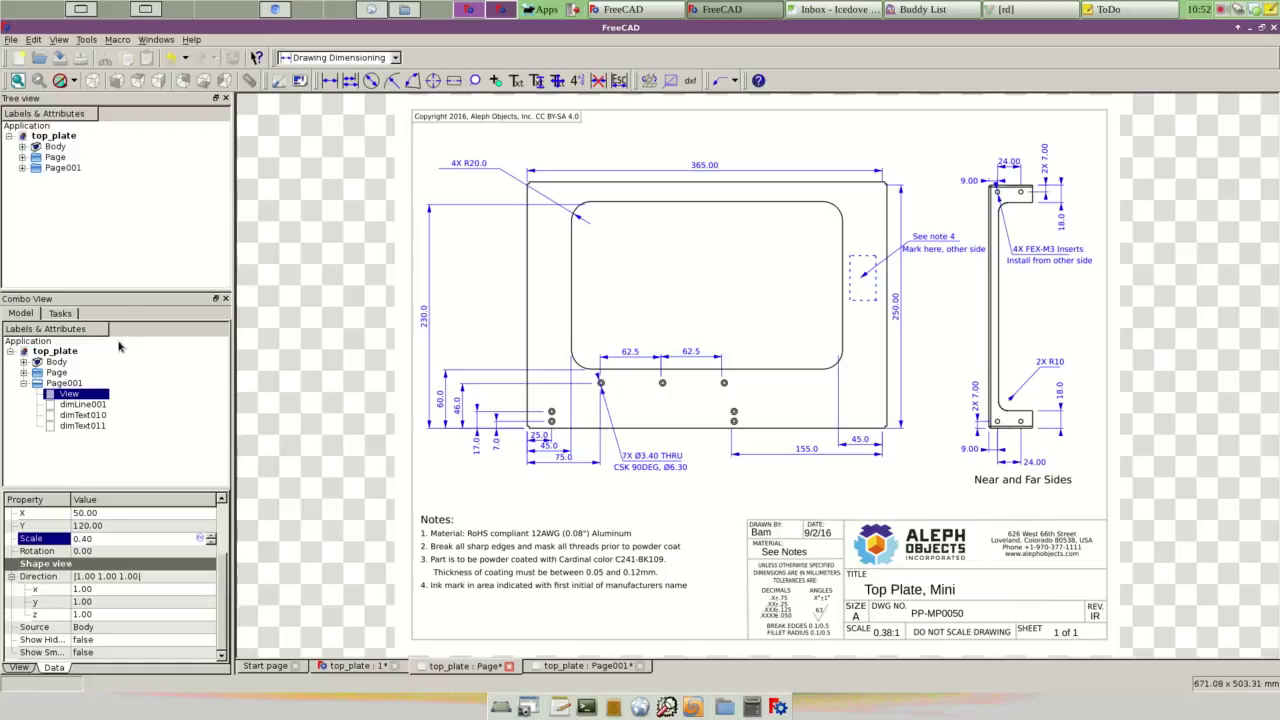
Step: Dimension the side view's width as 45 above the view
left_click(329, 80)
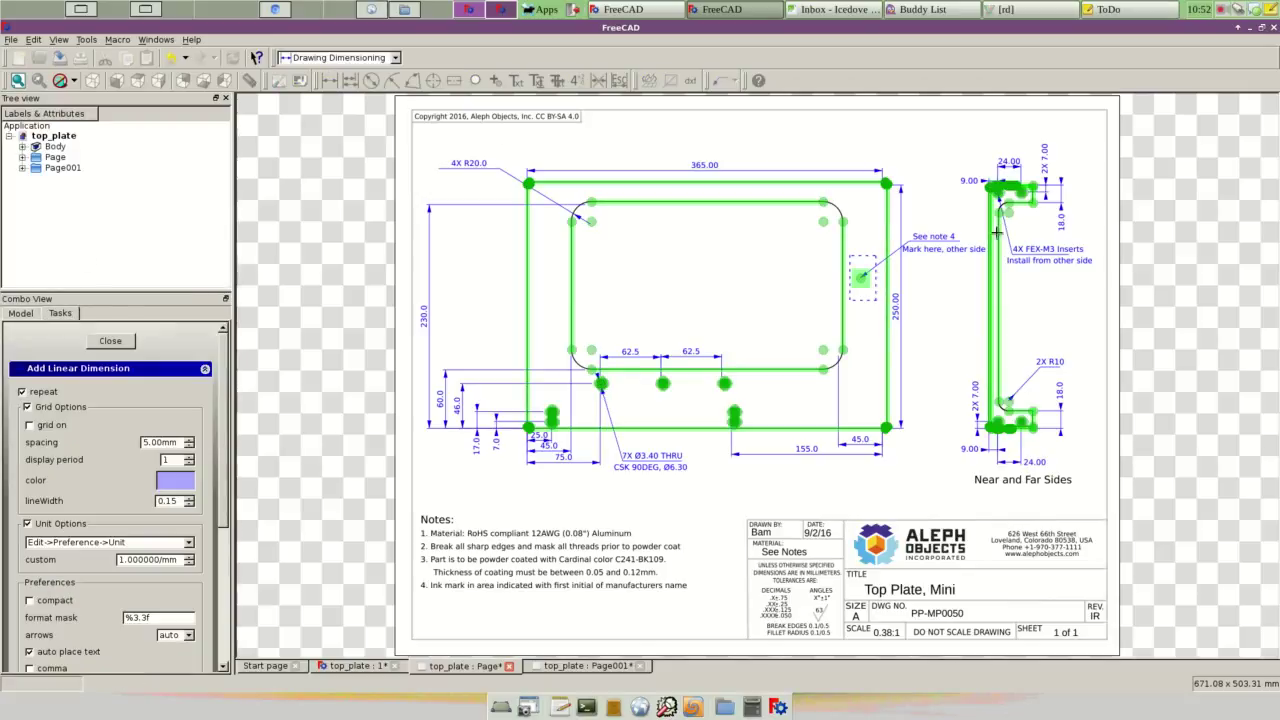
left_click(988, 228)
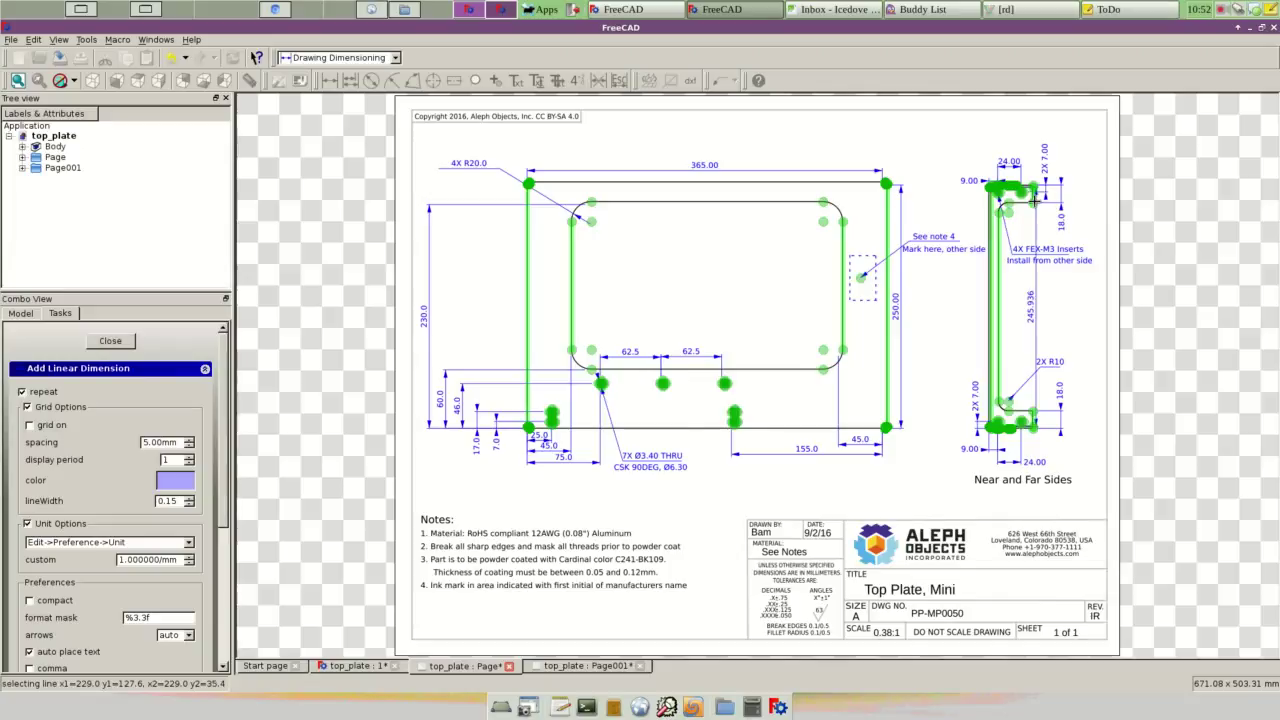
left_click(955, 166)
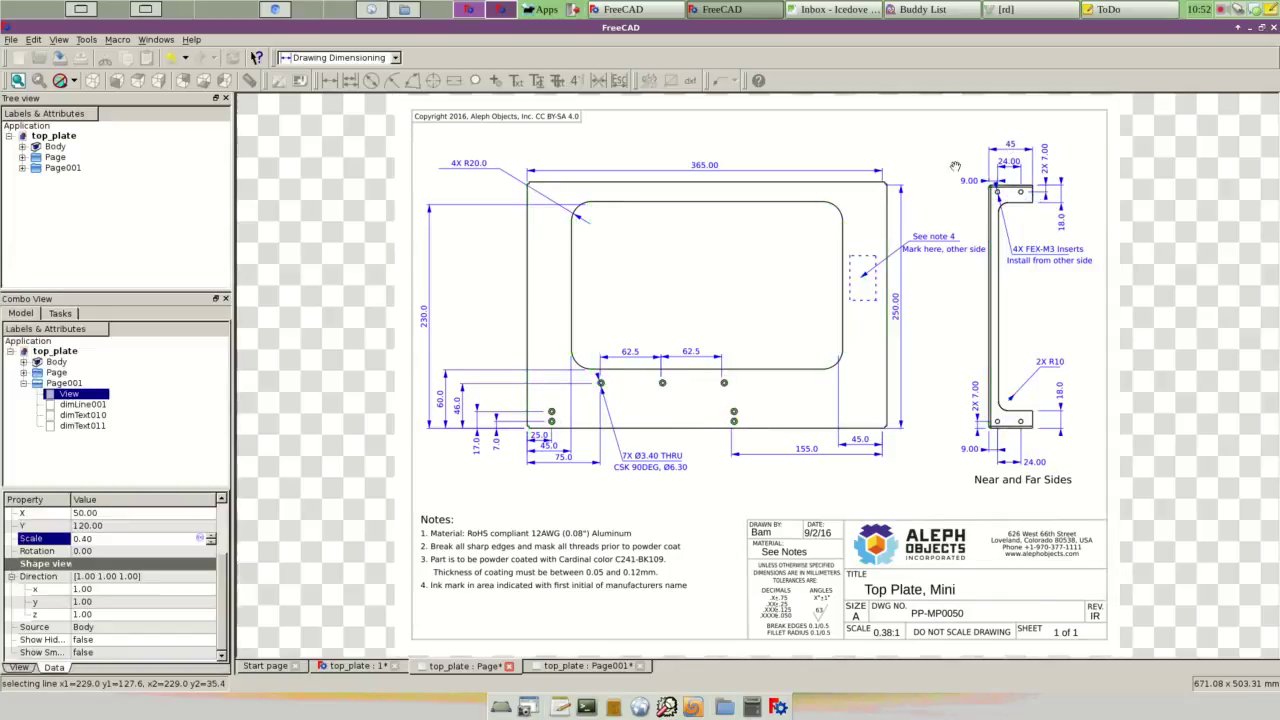
left_click(198, 272)
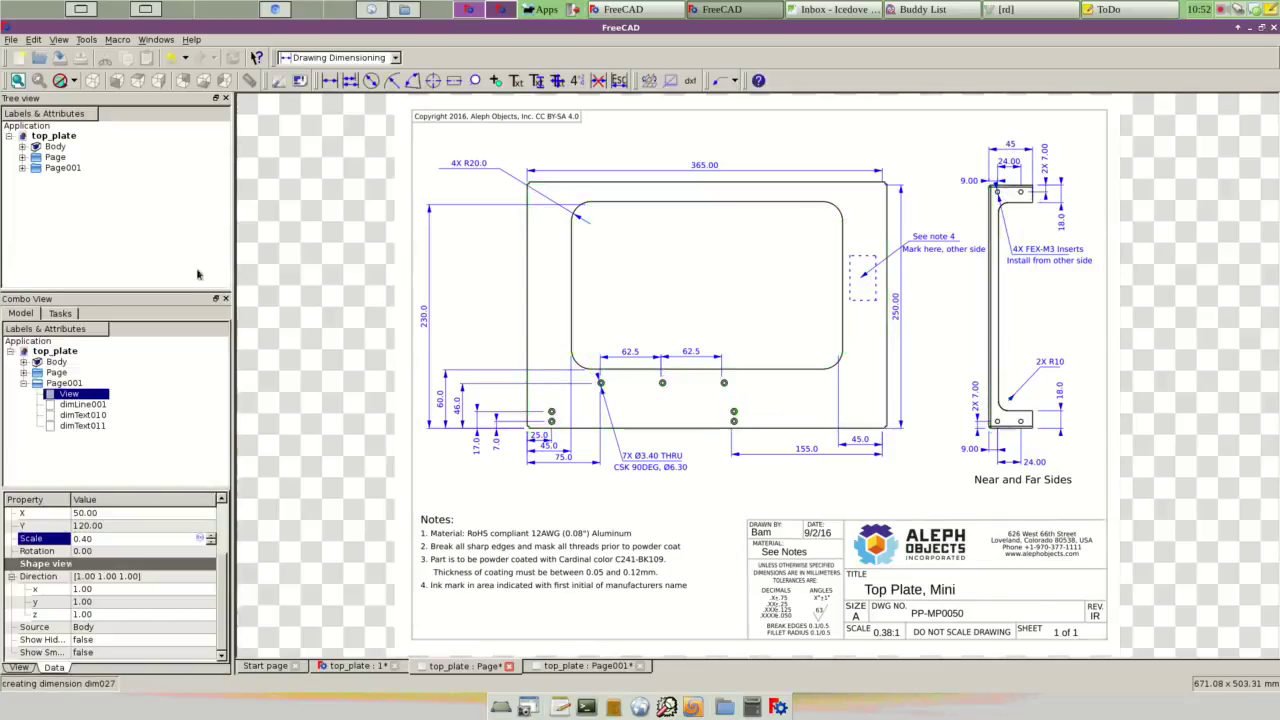
Step: Relabel the width dimension text to read '2X 45.0'
left_click(516, 81)
left_click(1012, 140)
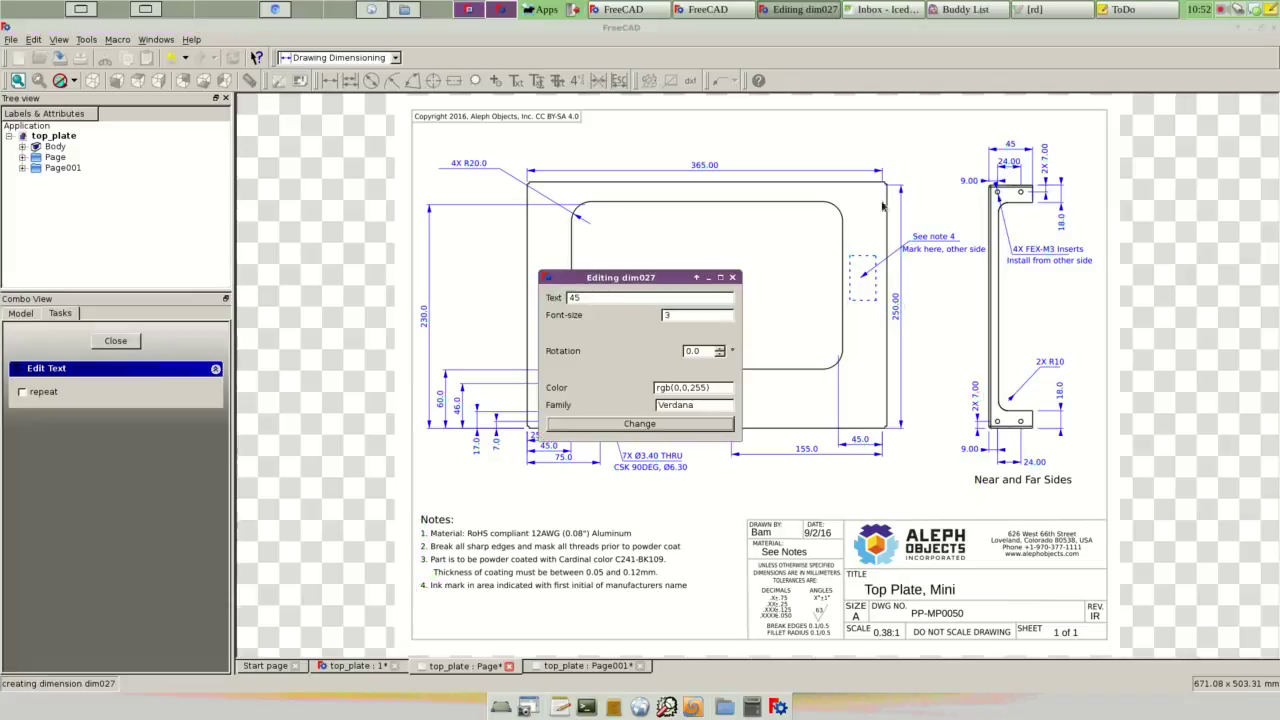
left_click(571, 297)
type("2X 45.0")
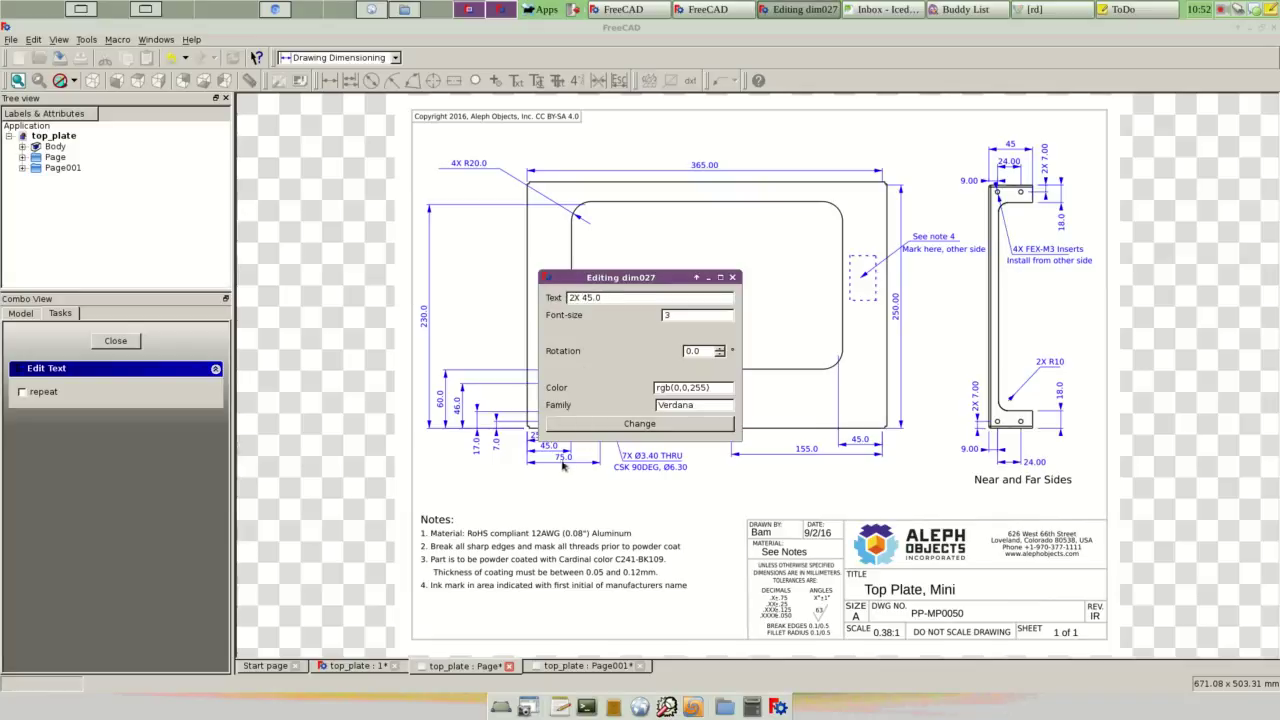
left_click(660, 426)
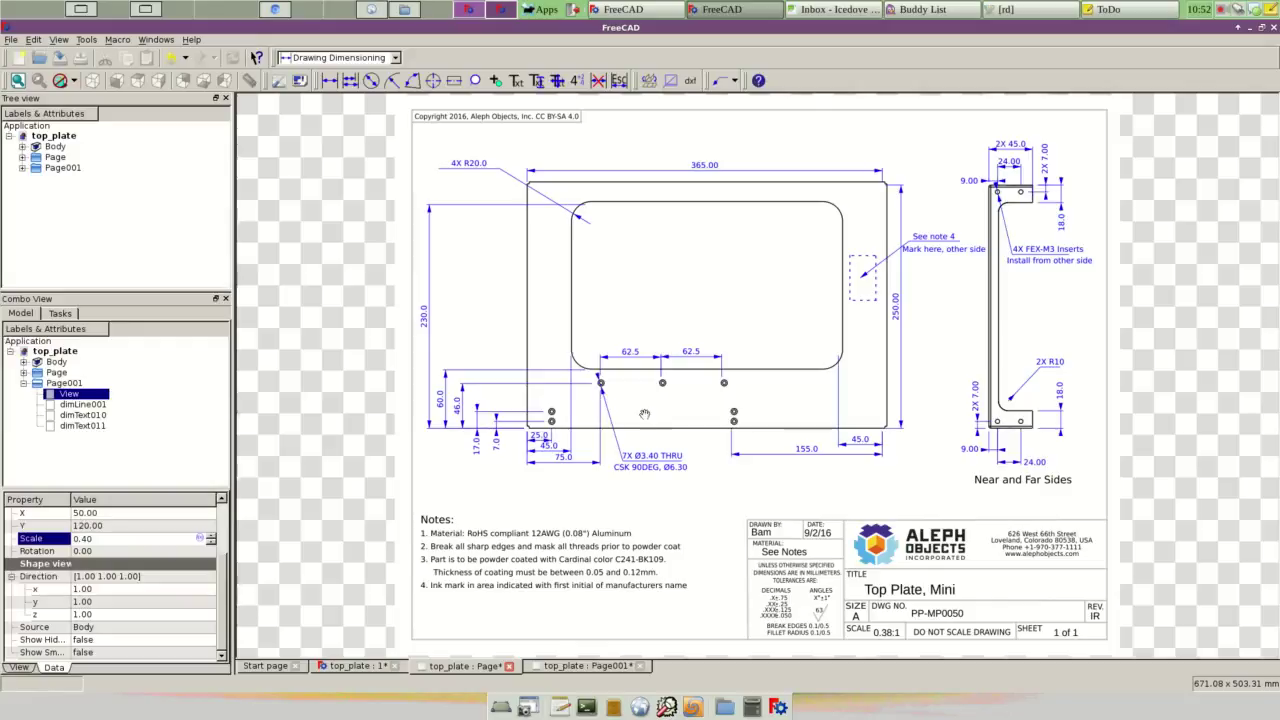
scroll(899, 446, "up", 1)
scroll(899, 446, "up", 1)
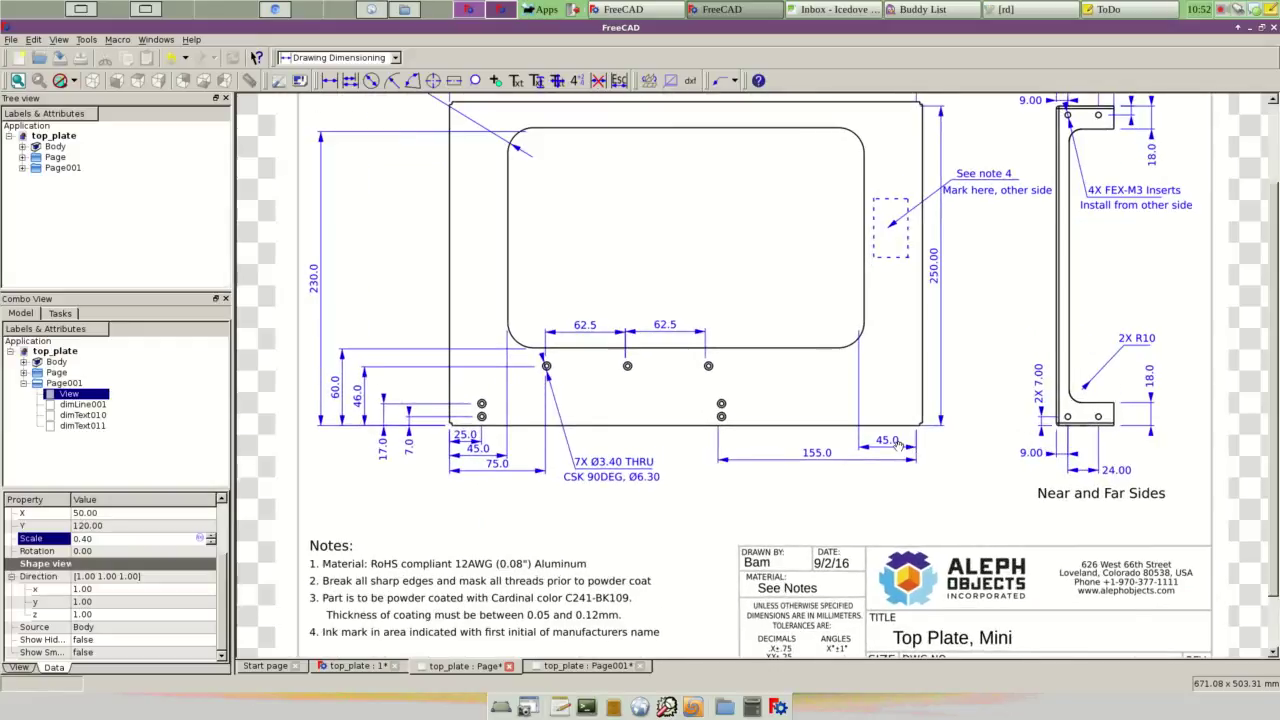
scroll(899, 446, "down", 2)
Step: Replace the '??' scale in sheet 2's title block with 0.4:1, then return to sheet 1
left_click(589, 668)
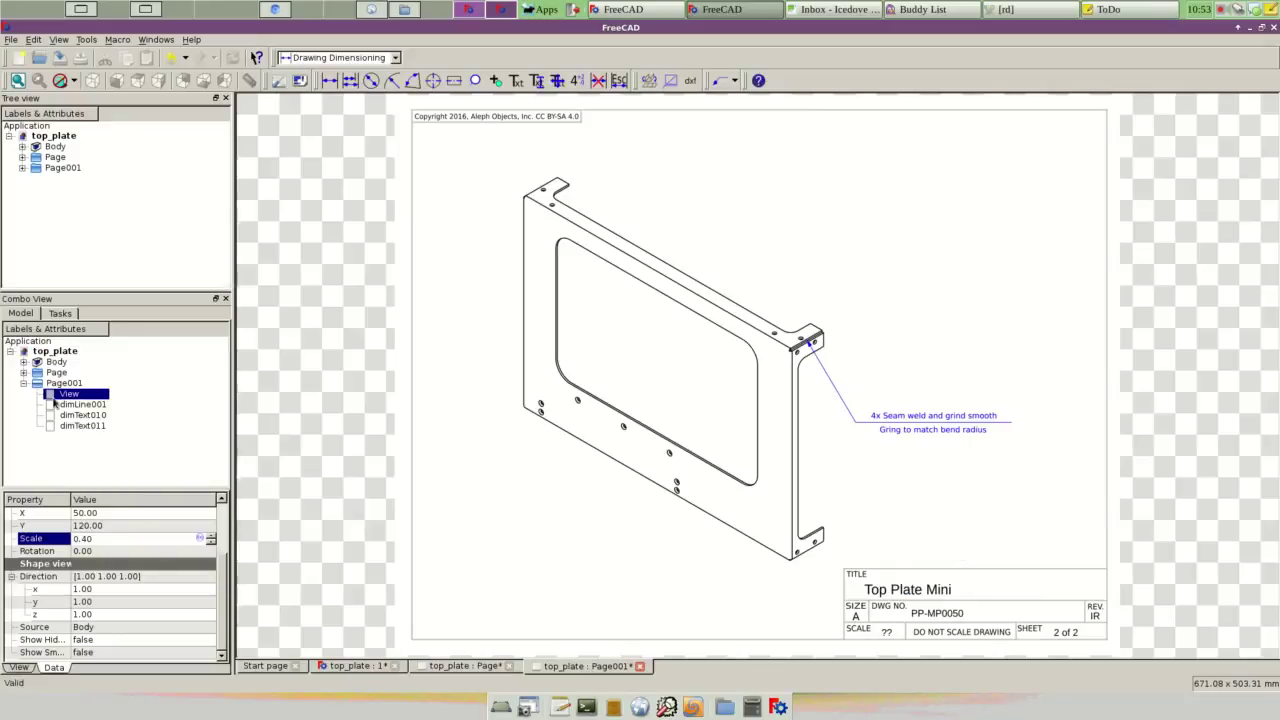
left_click(60, 384)
left_click(220, 577)
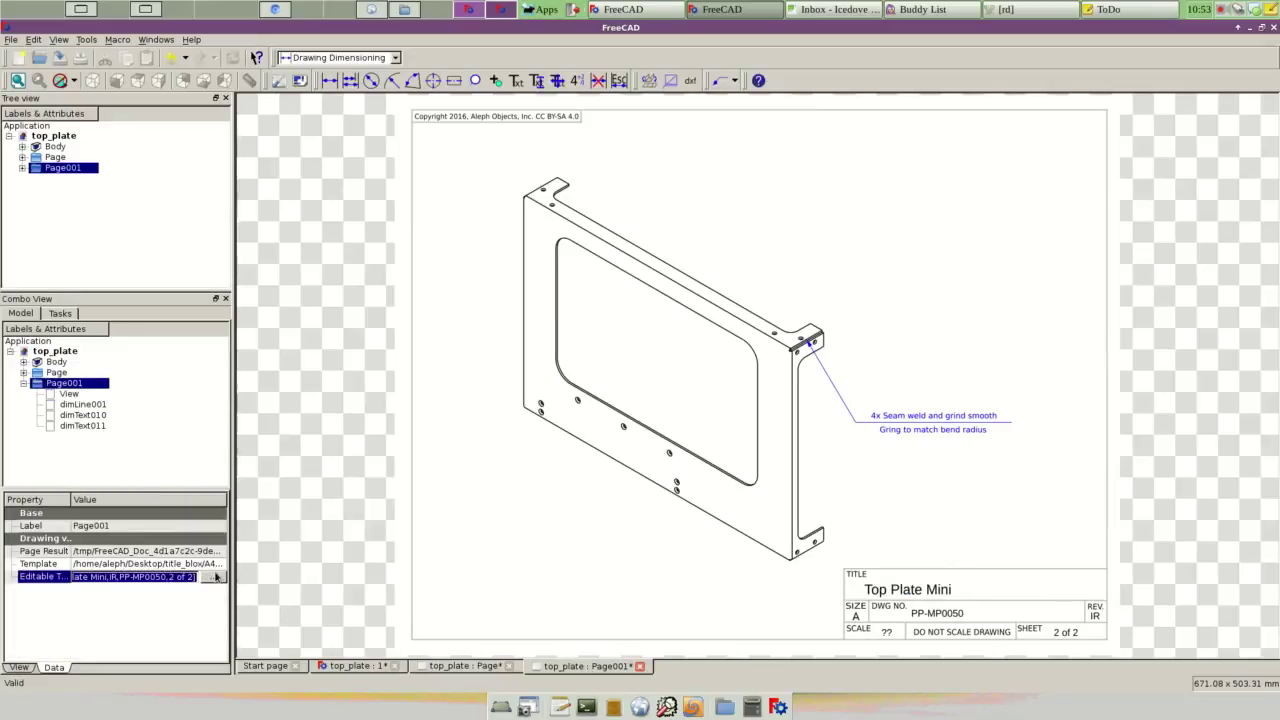
left_click(212, 577)
left_click_drag(602, 317, 557, 319)
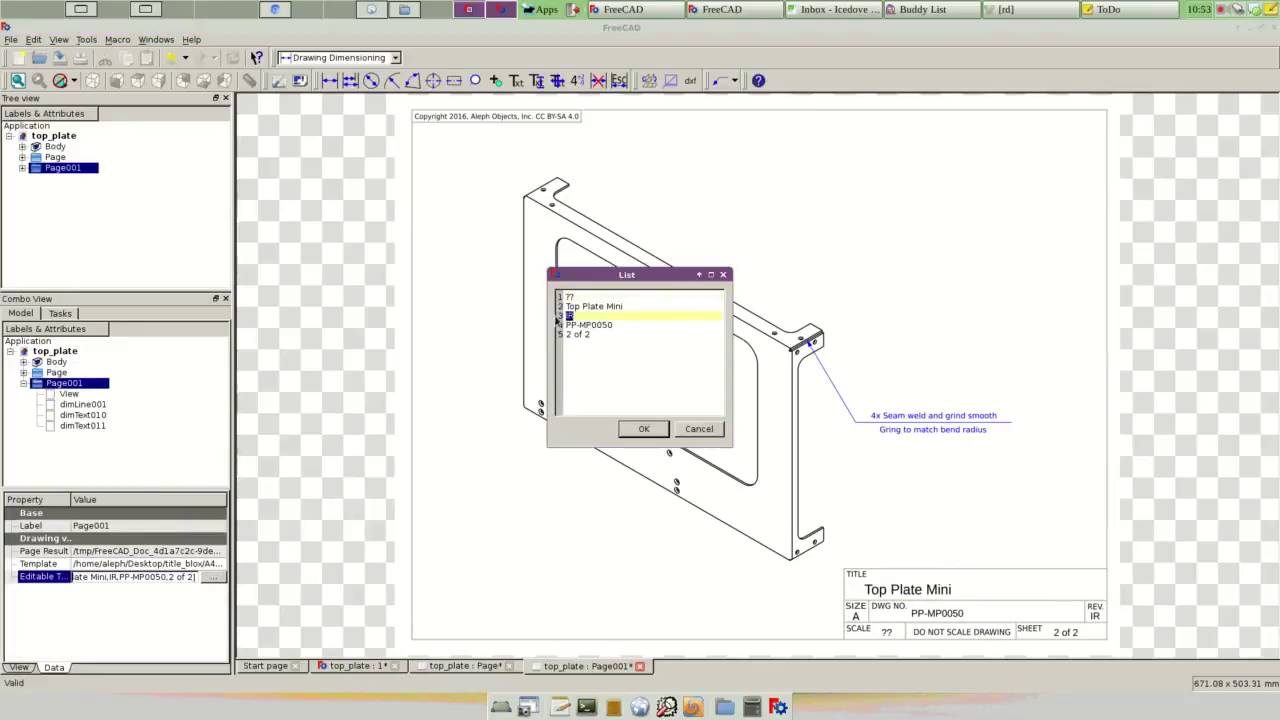
double_click(569, 297)
type("0.4:1")
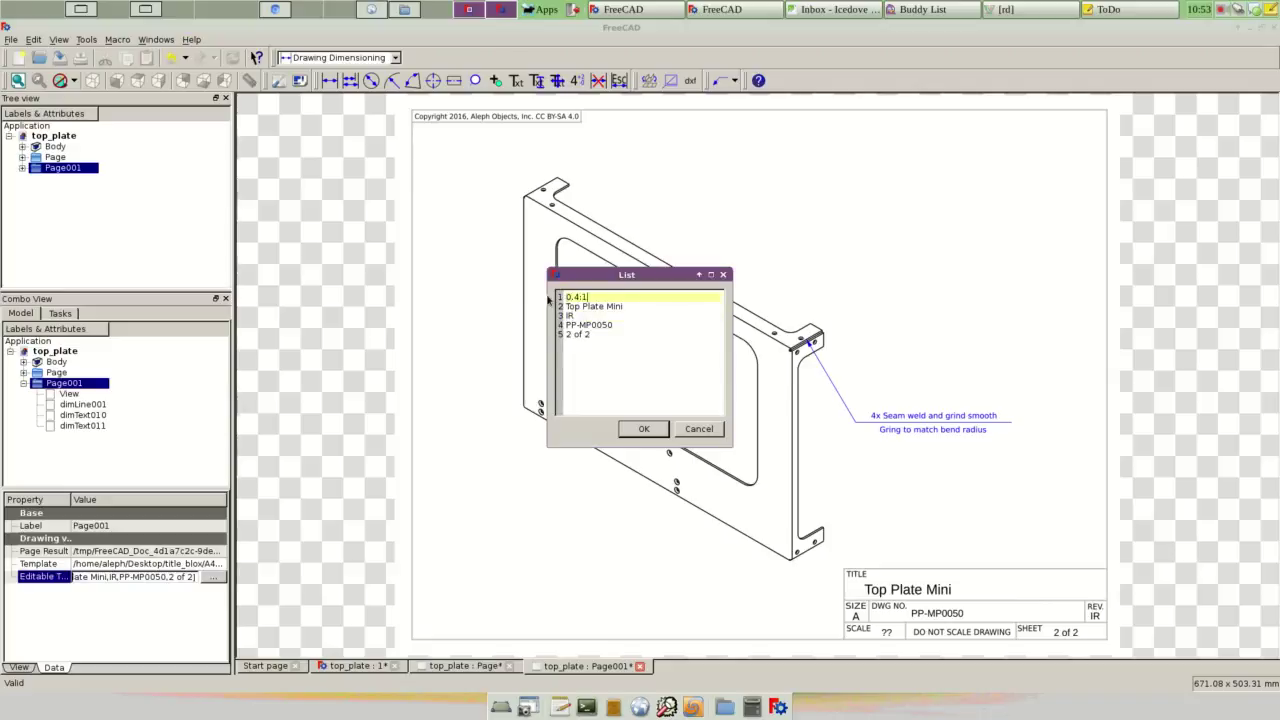
left_click(642, 429)
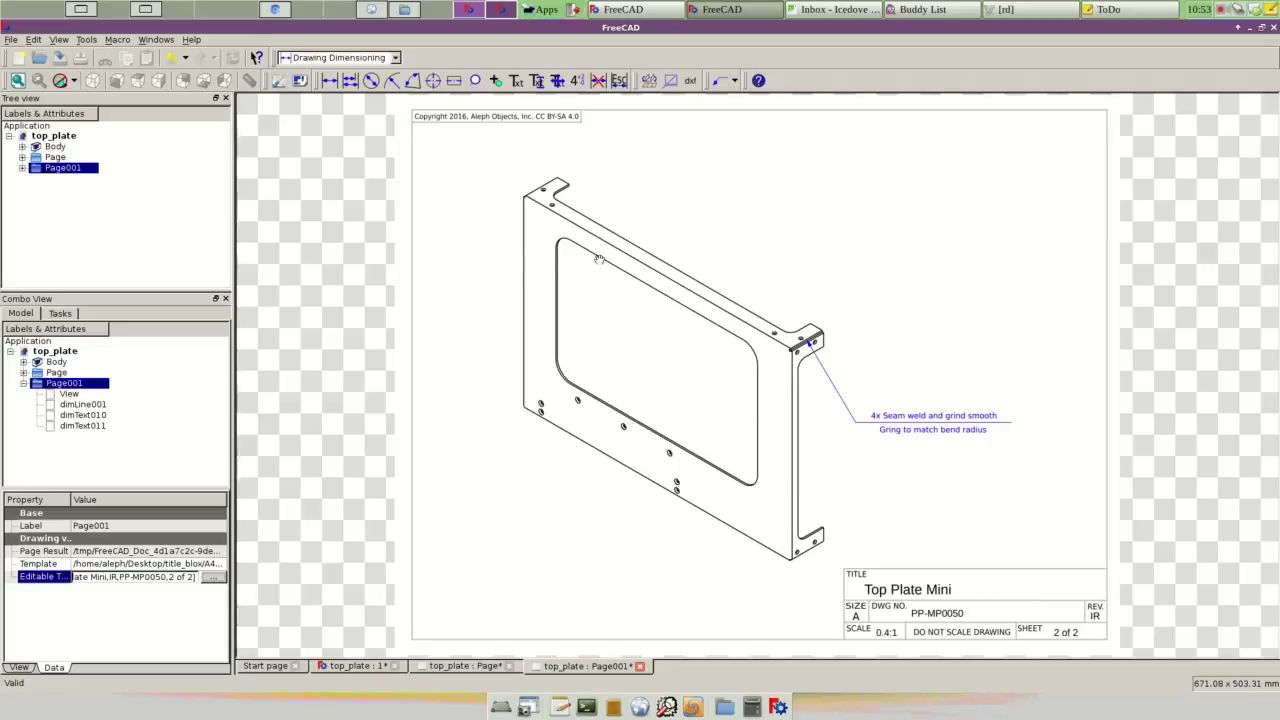
left_click(470, 667)
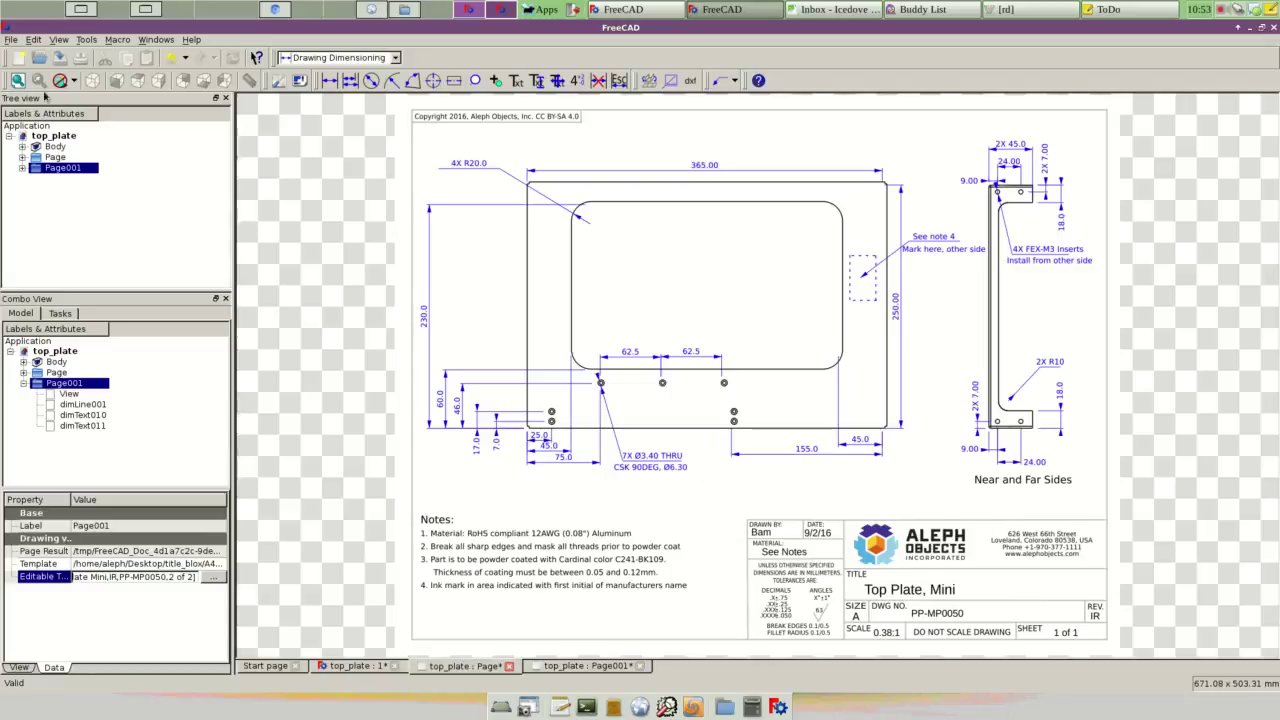
Step: Save the project and export sheet 1 as top_plate_mini_revIR_page1.pdf on the Desktop
left_click(60, 56)
left_click(11, 39)
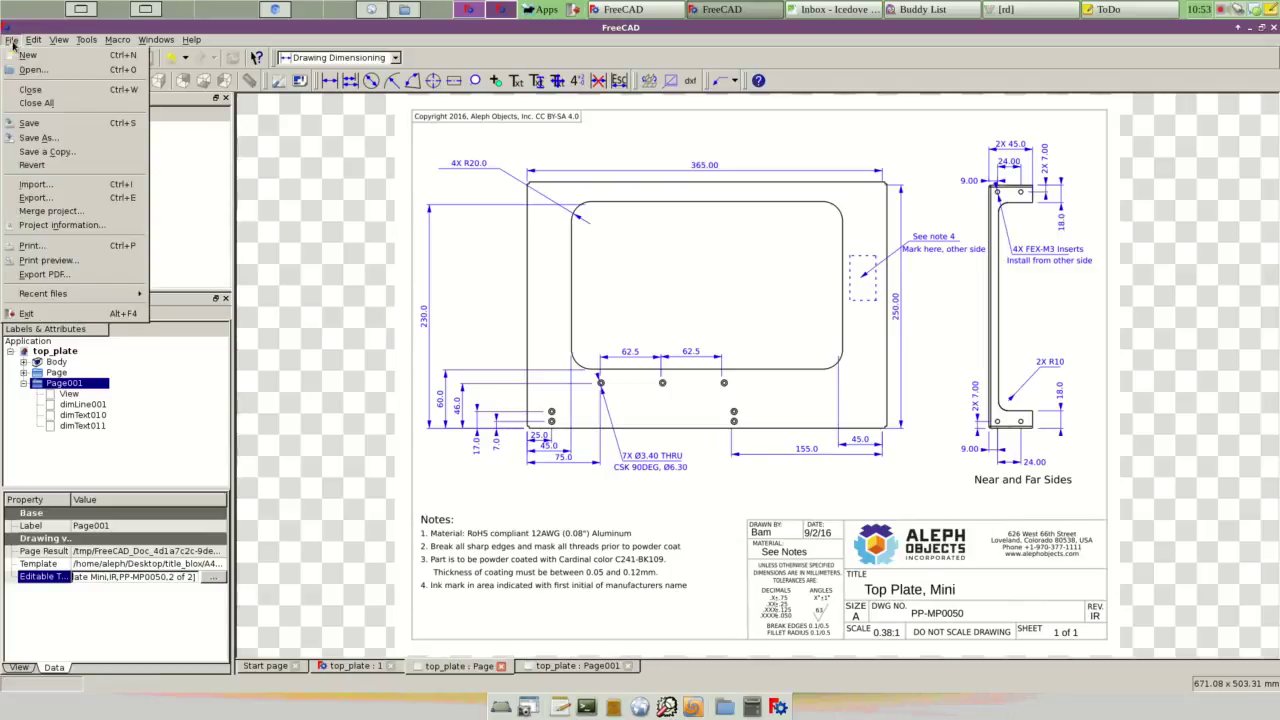
left_click(82, 275)
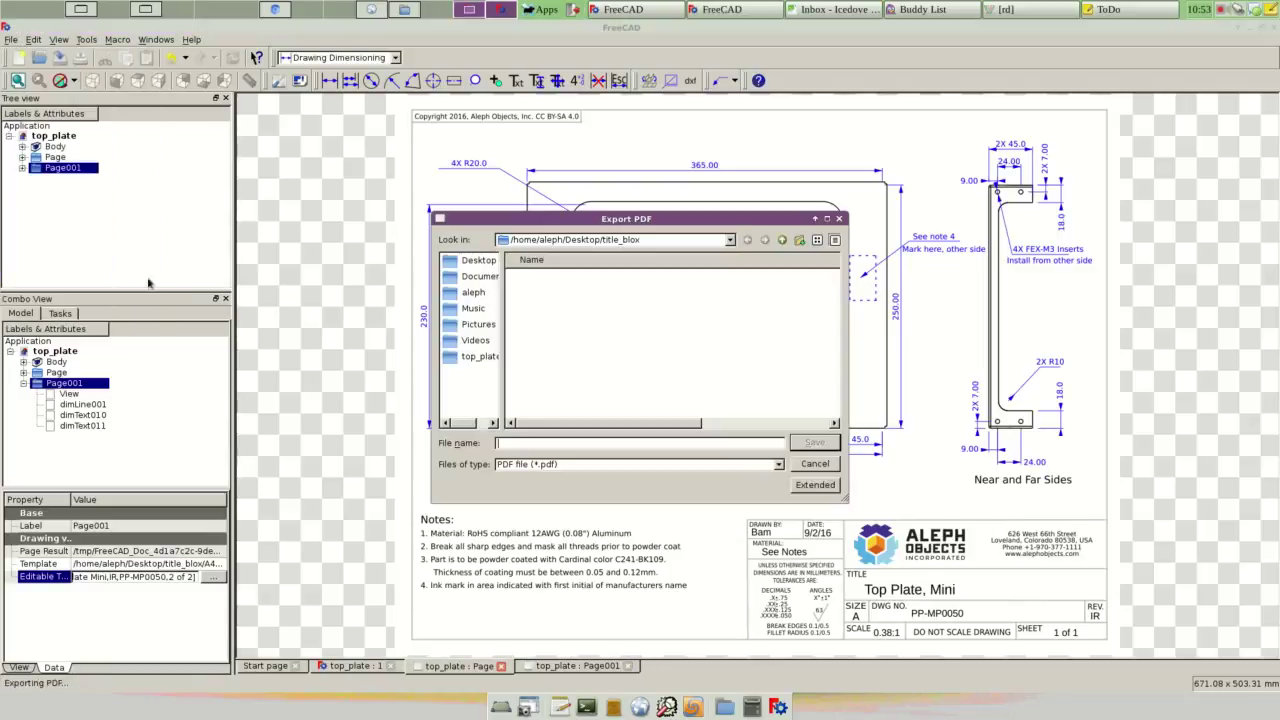
left_click(784, 240)
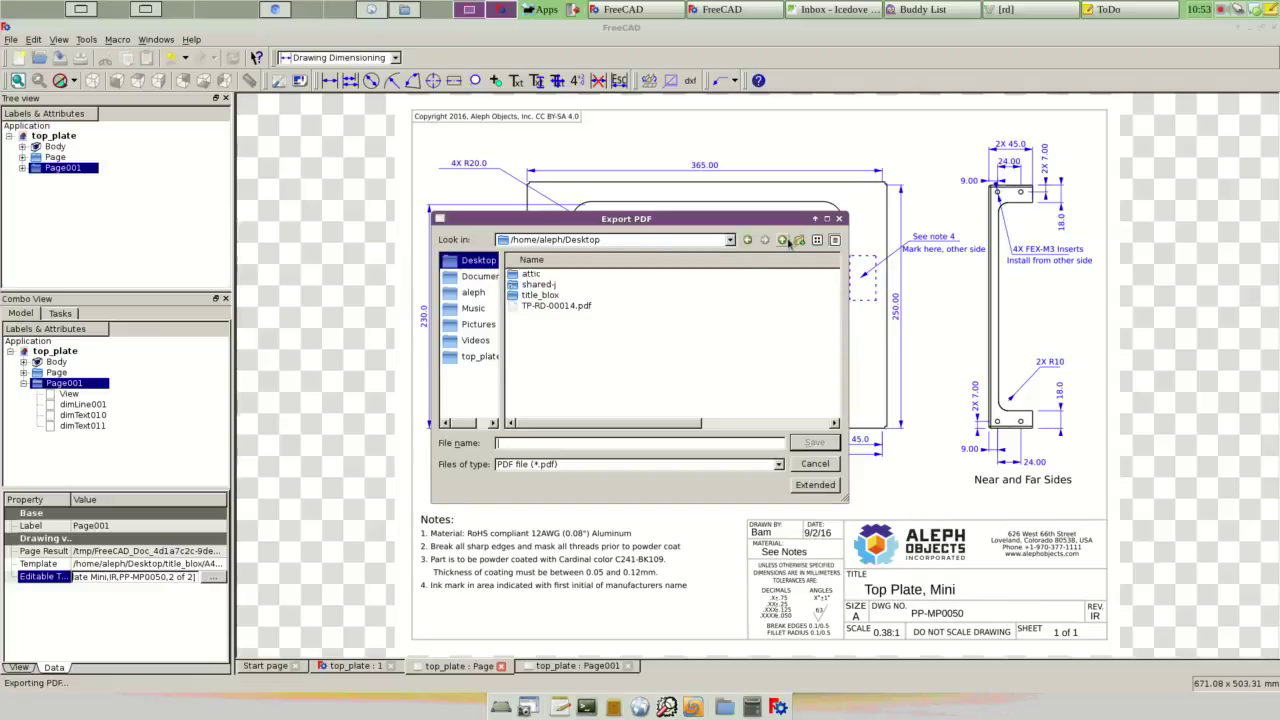
type("t")
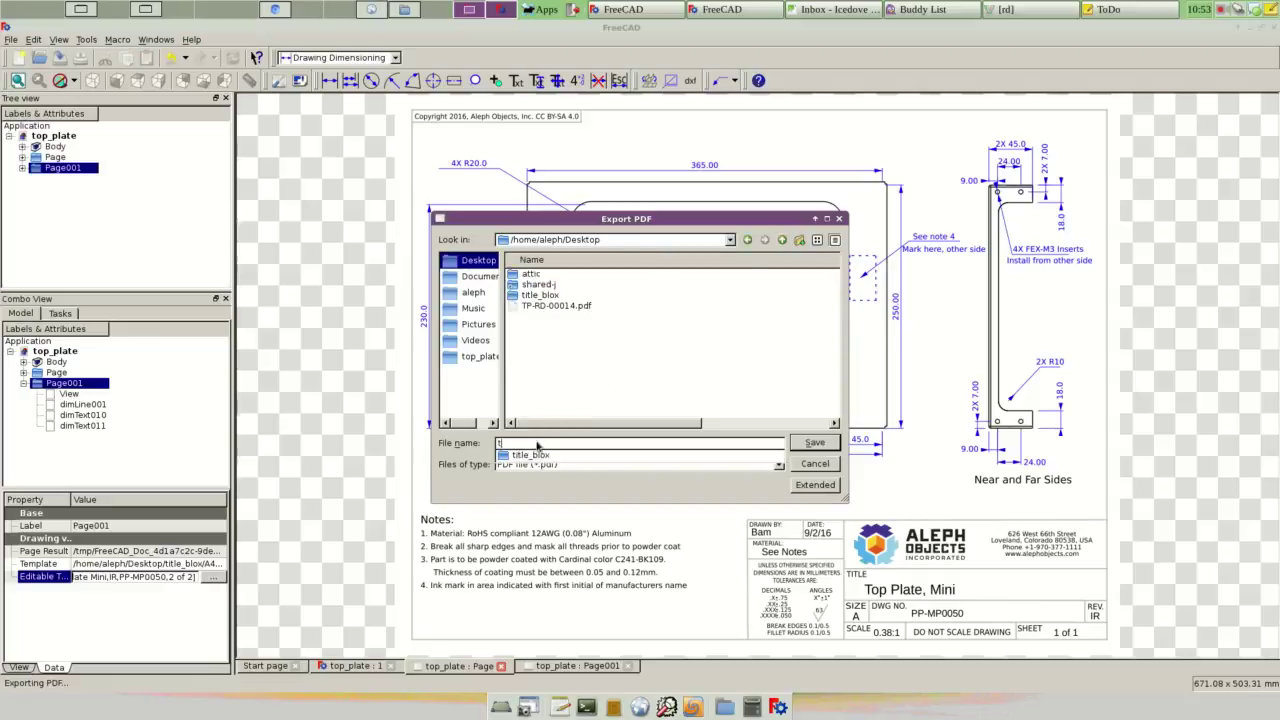
type("op_plate_mini_")
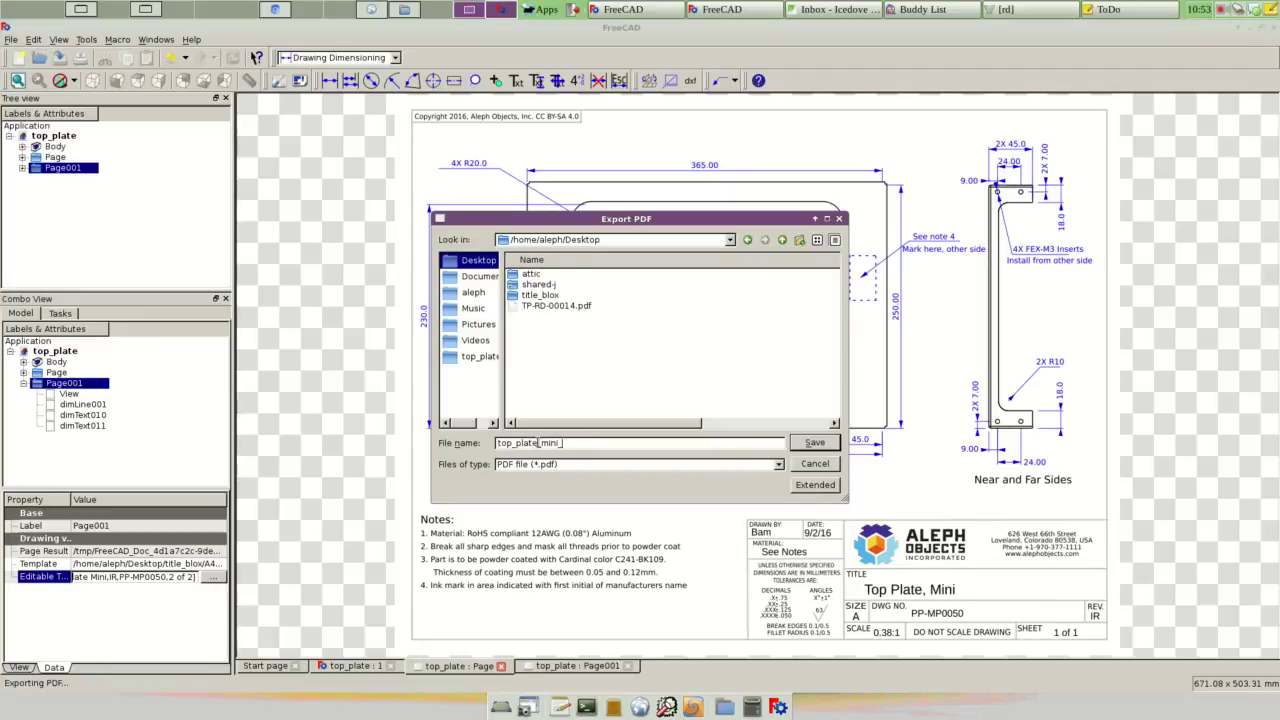
type("re")
type("vIR_page1")
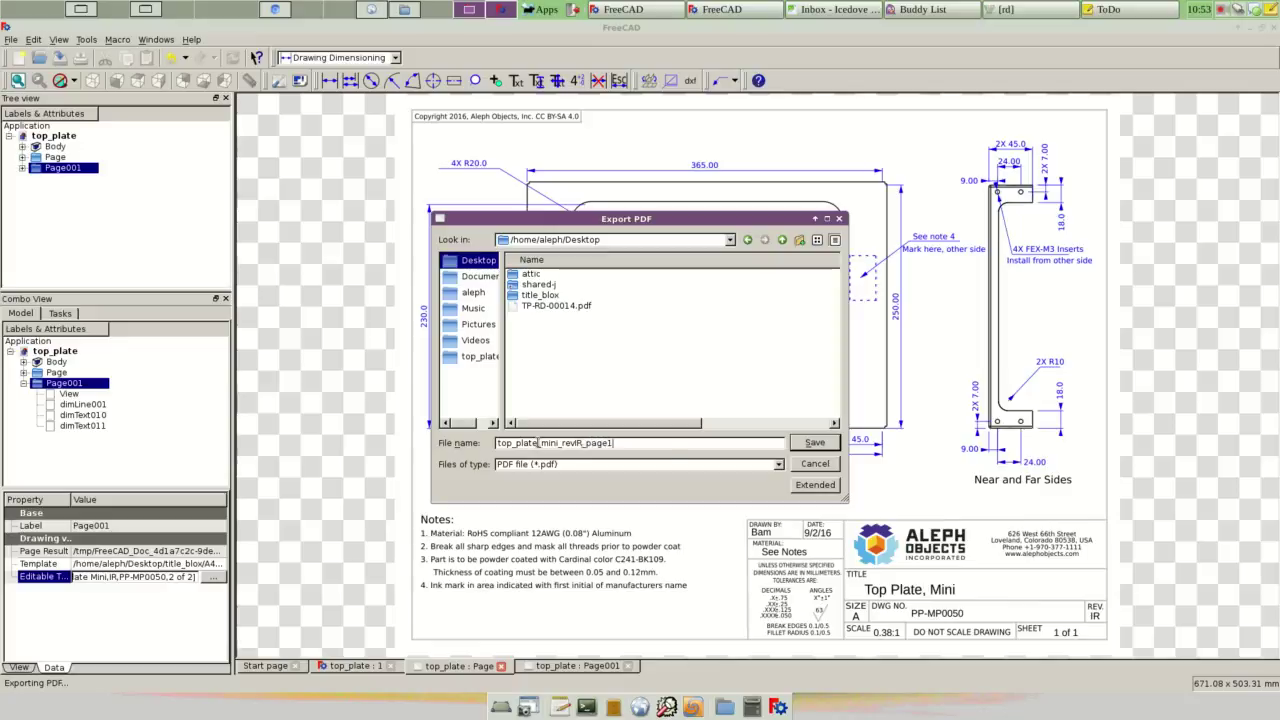
left_click(818, 446)
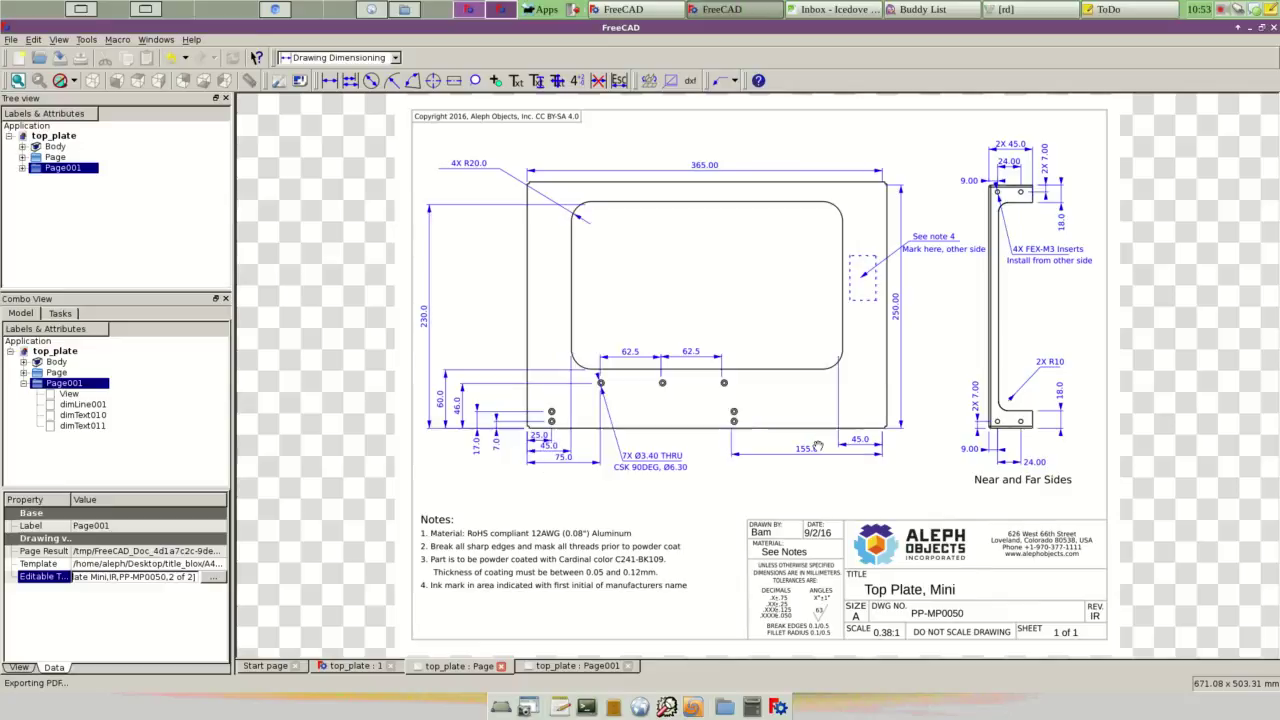
Step: Export sheet 2 as a PDF, changing the page1 file name to top_plate_mini_revIR_page2
left_click(600, 666)
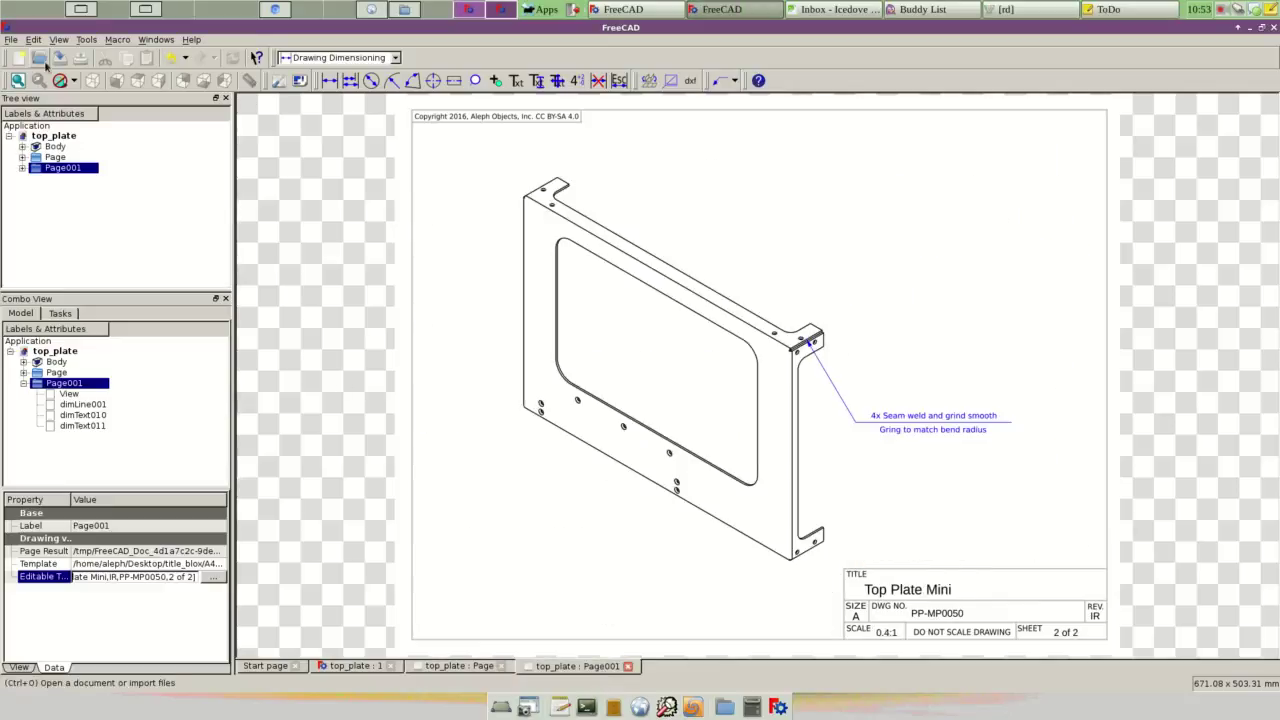
left_click(11, 39)
left_click(93, 274)
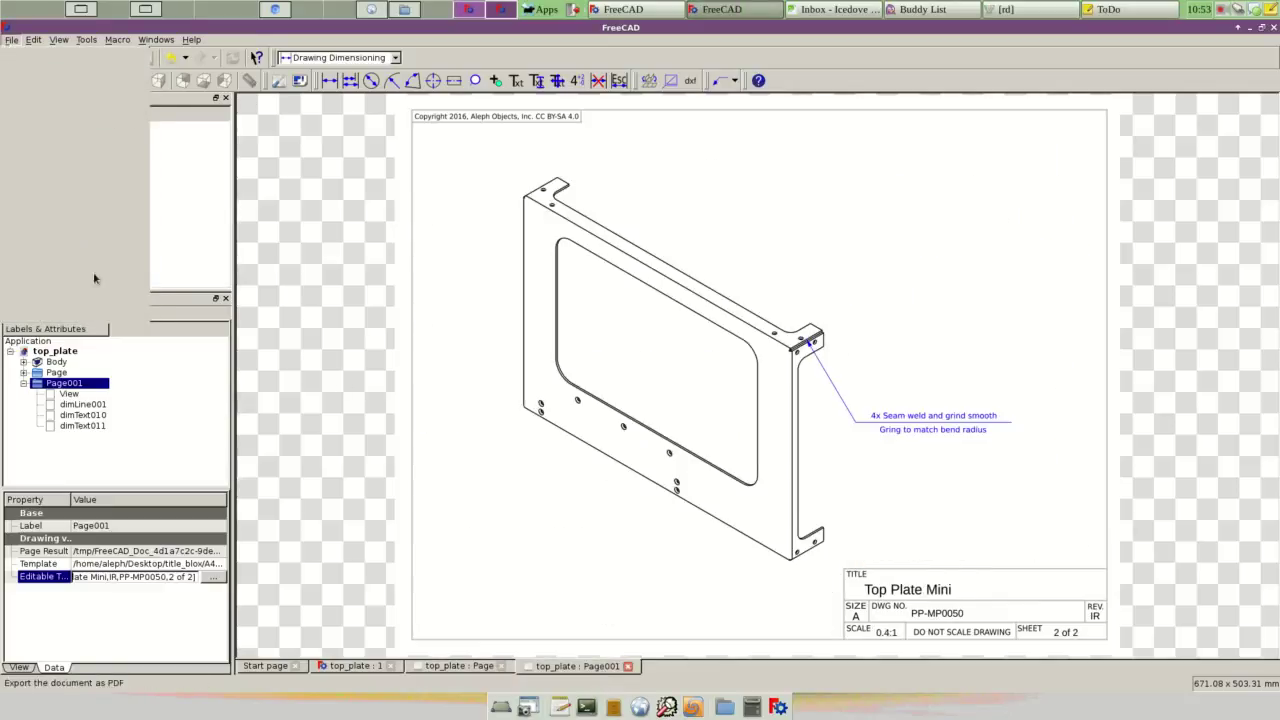
left_click(567, 308)
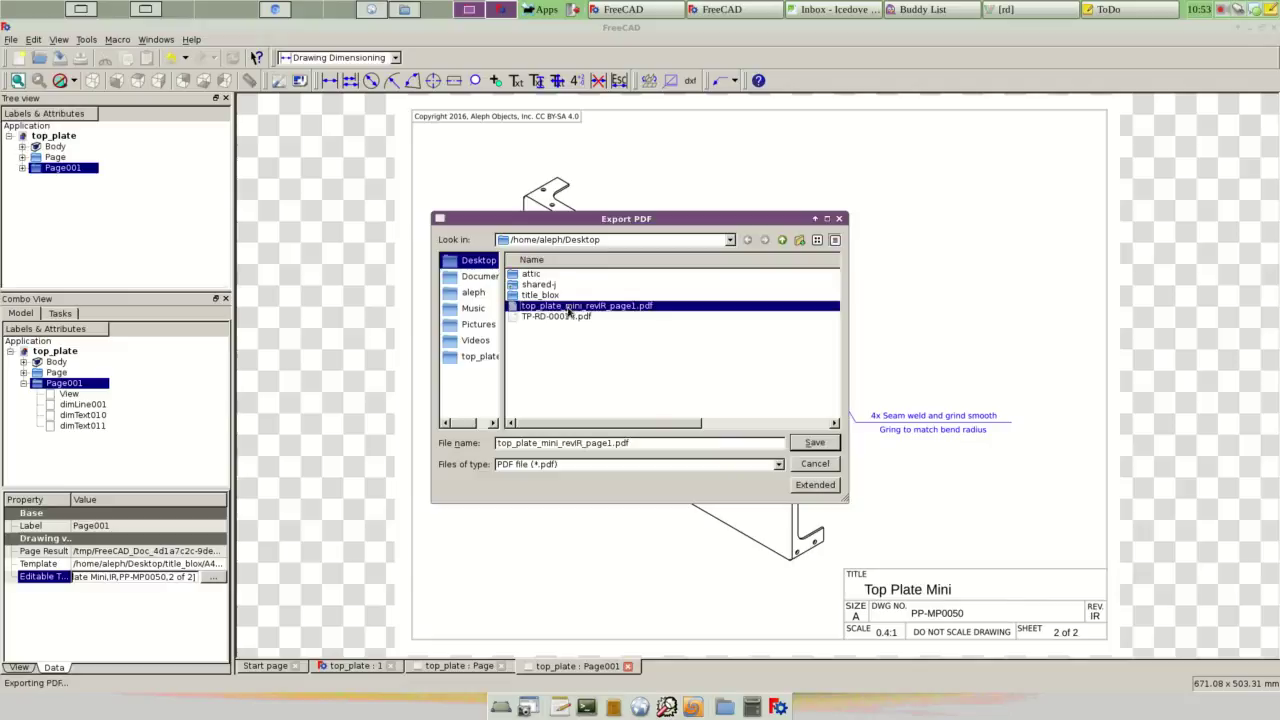
left_click(645, 443)
key("BackSpace")
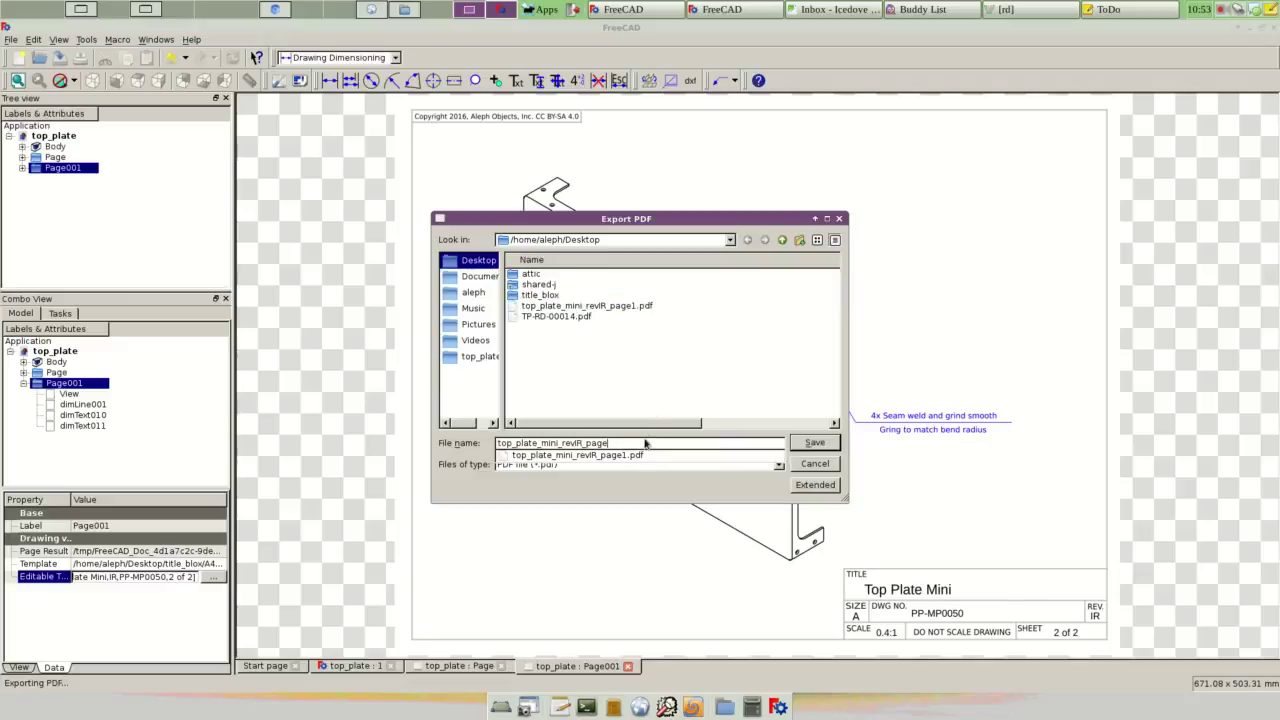
type("2")
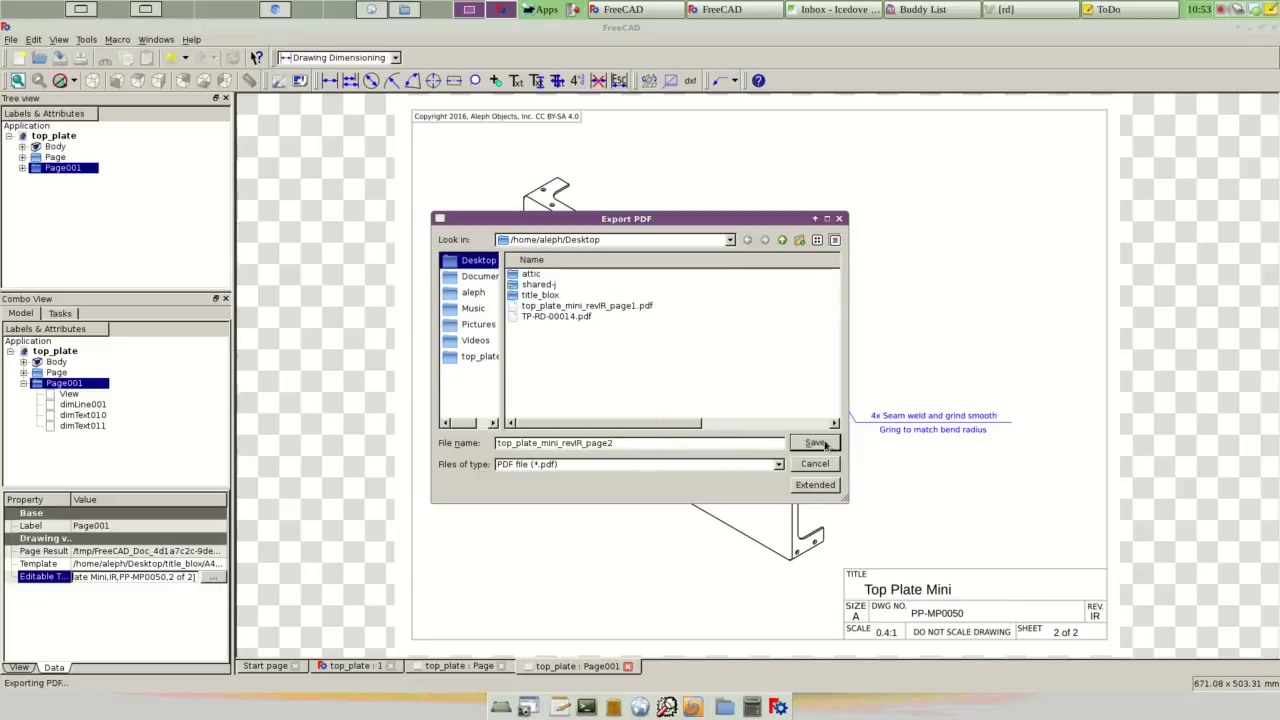
left_click(816, 443)
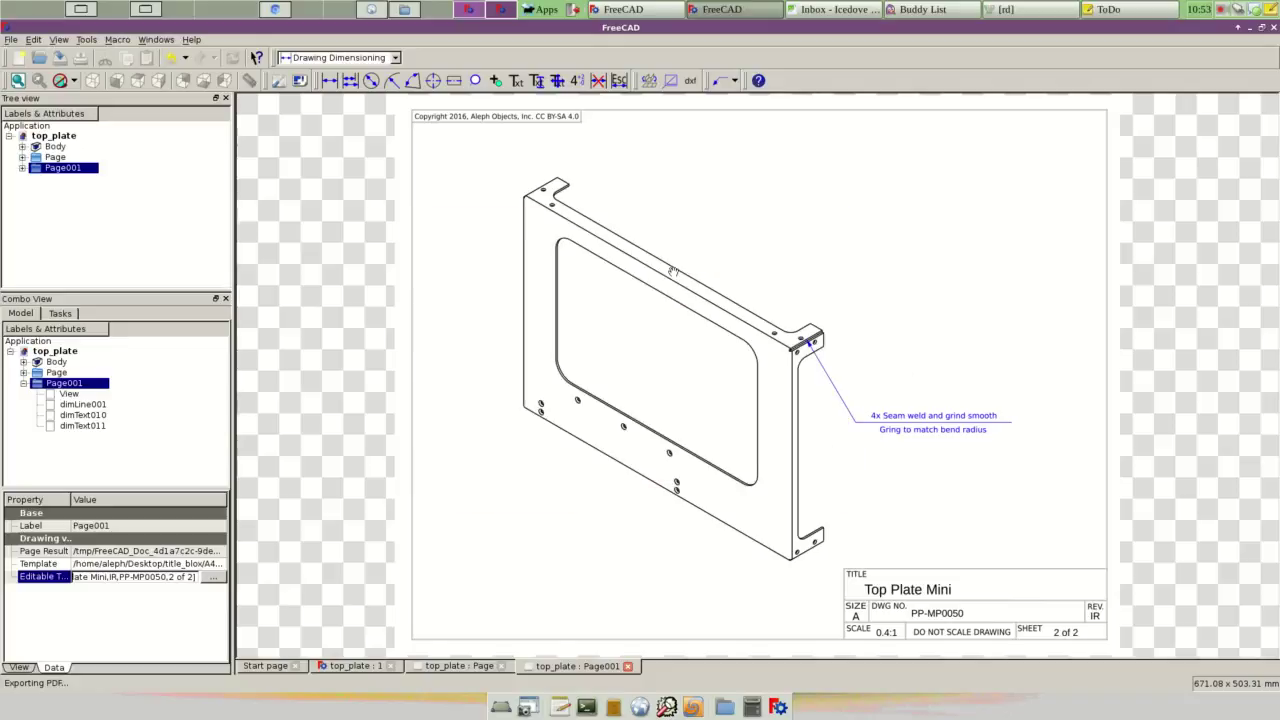
left_click(1221, 10)
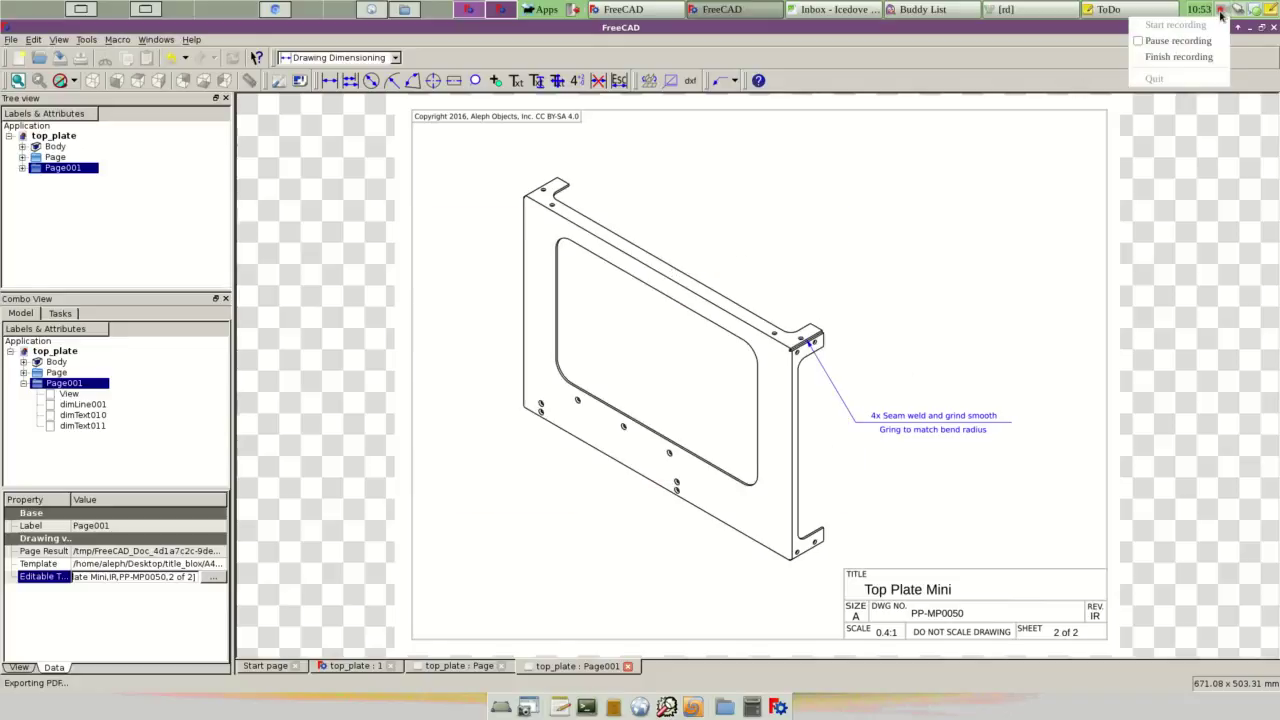